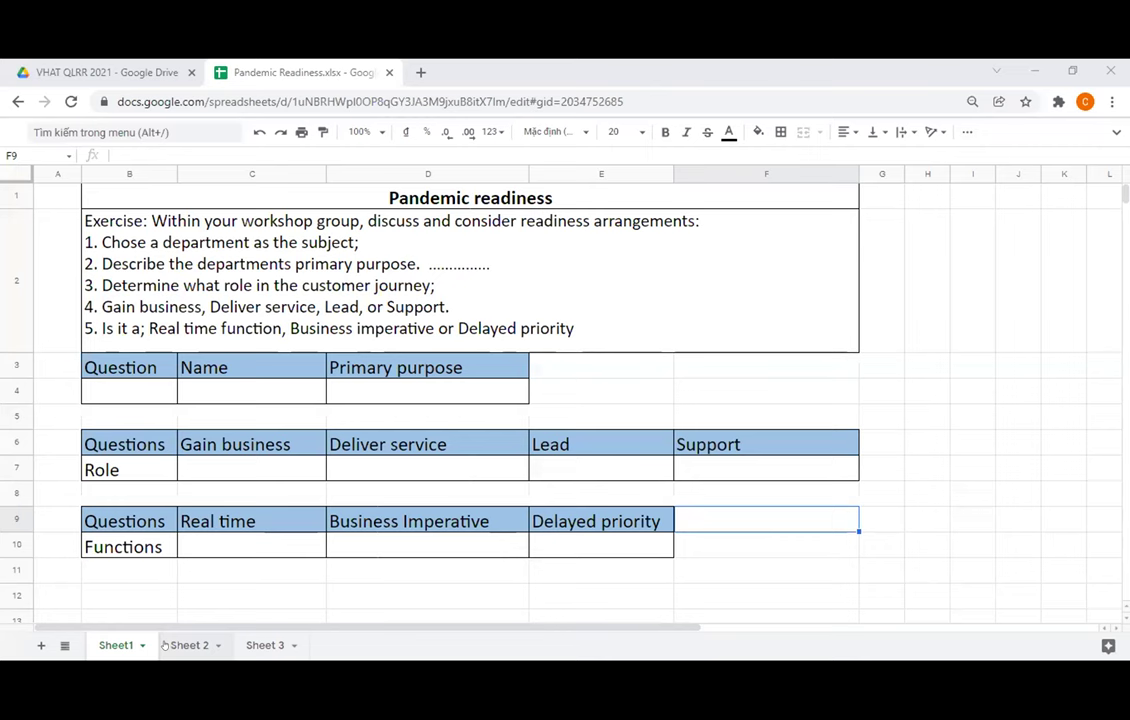
pyautogui.click(211, 645)
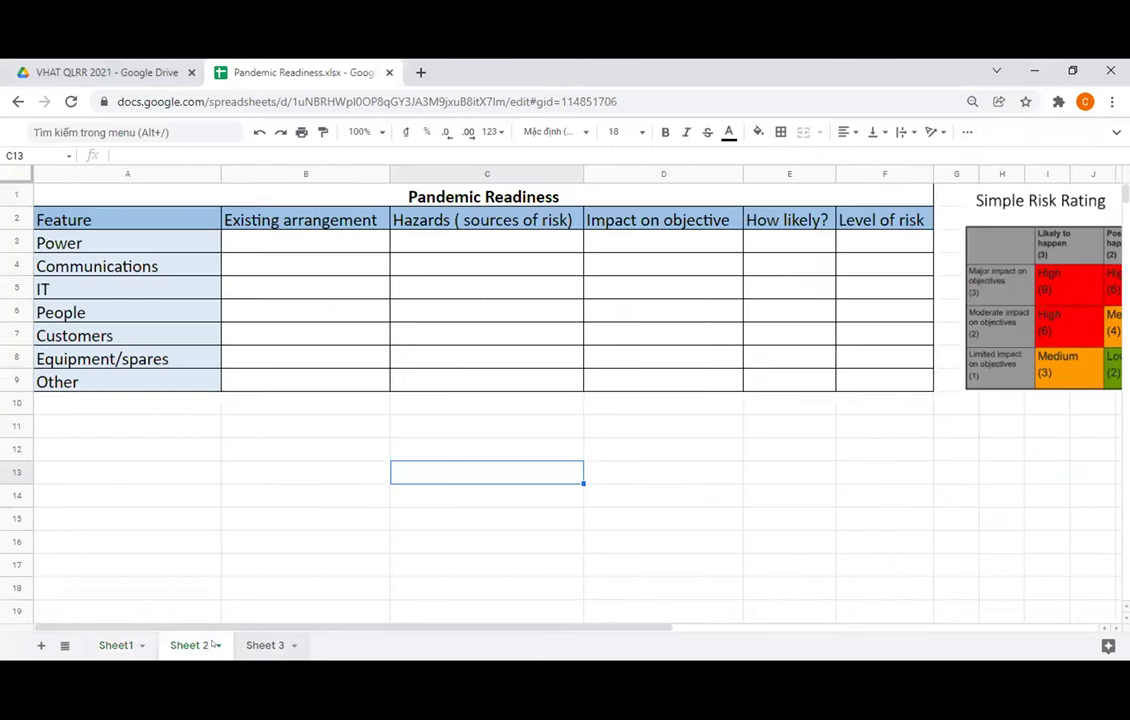
pyautogui.click(265, 645)
pyautogui.click(116, 645)
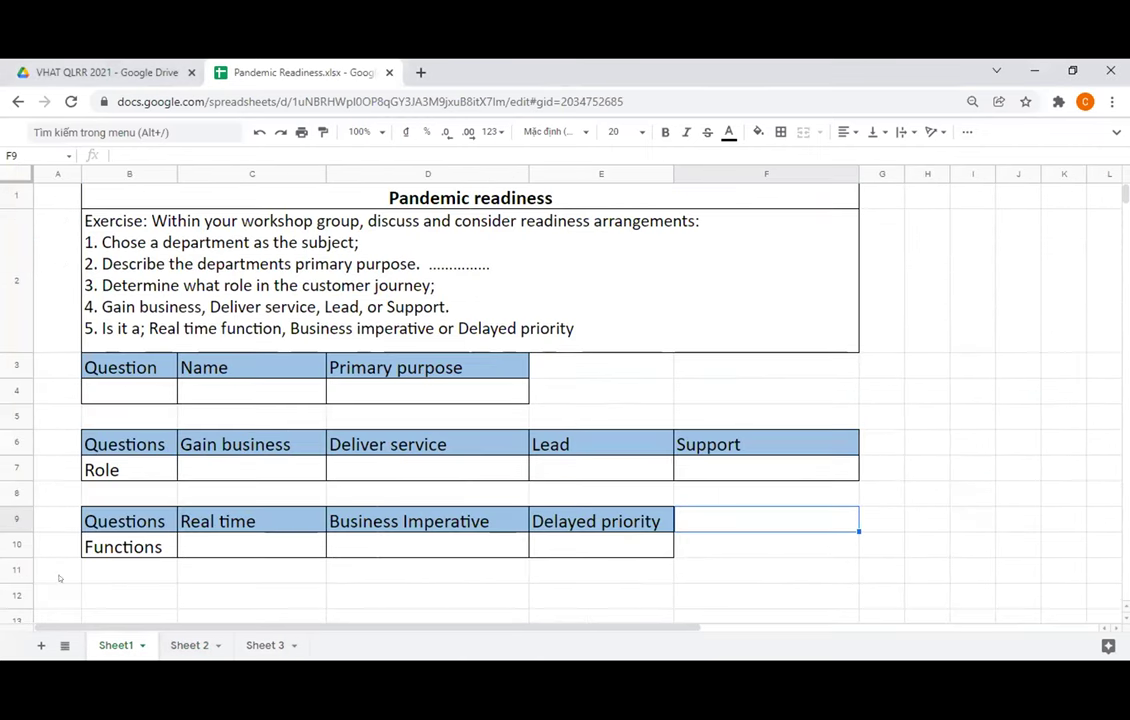
# Enter the row label "Department" in cell B4, under the first Question heading
pyautogui.click(123, 396)
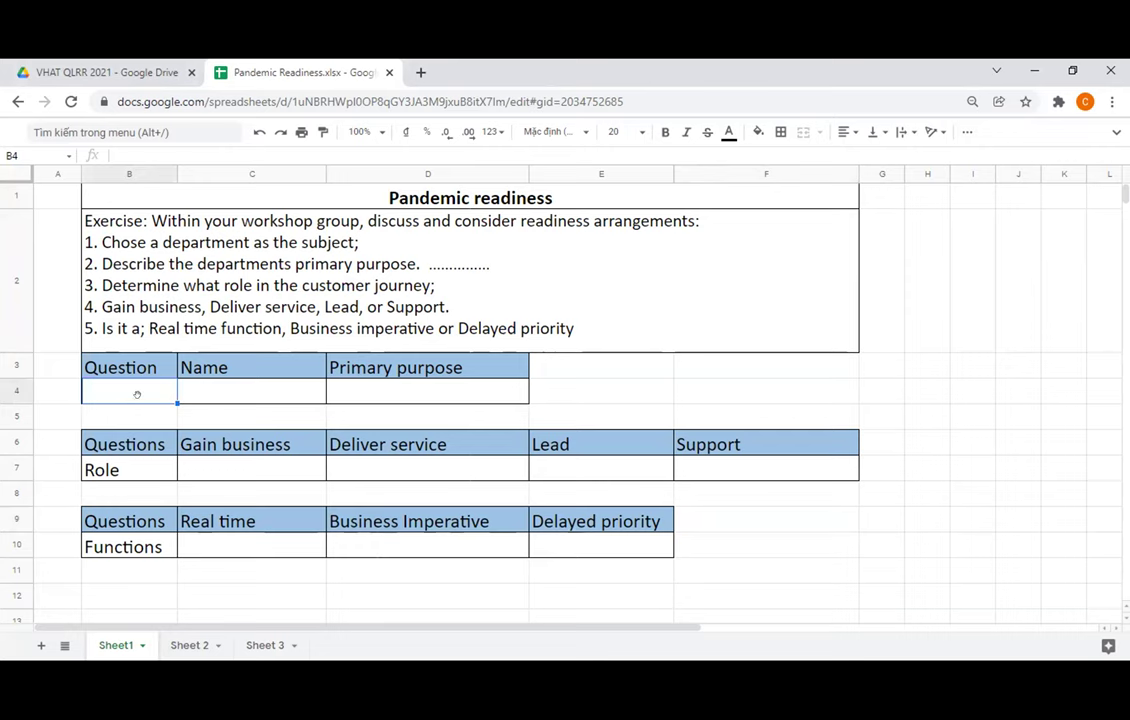
pyautogui.write('Departmetn')
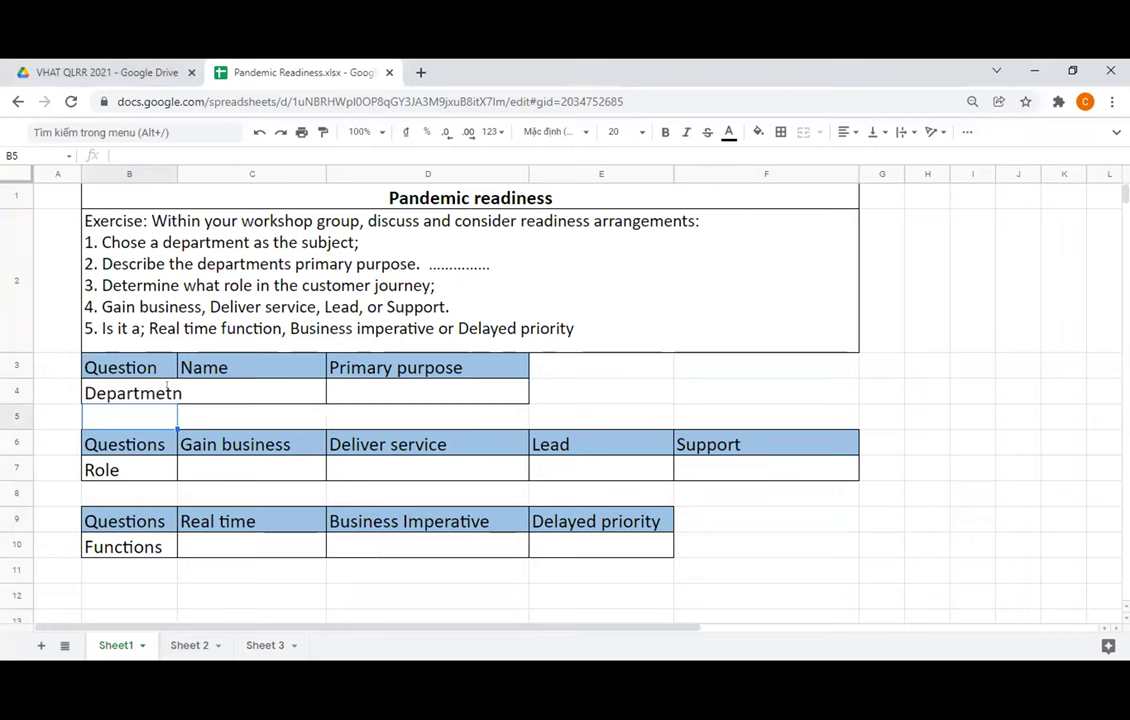
pyautogui.click(171, 155)
pyautogui.press('BackSpace')
pyautogui.press('BackSpace')
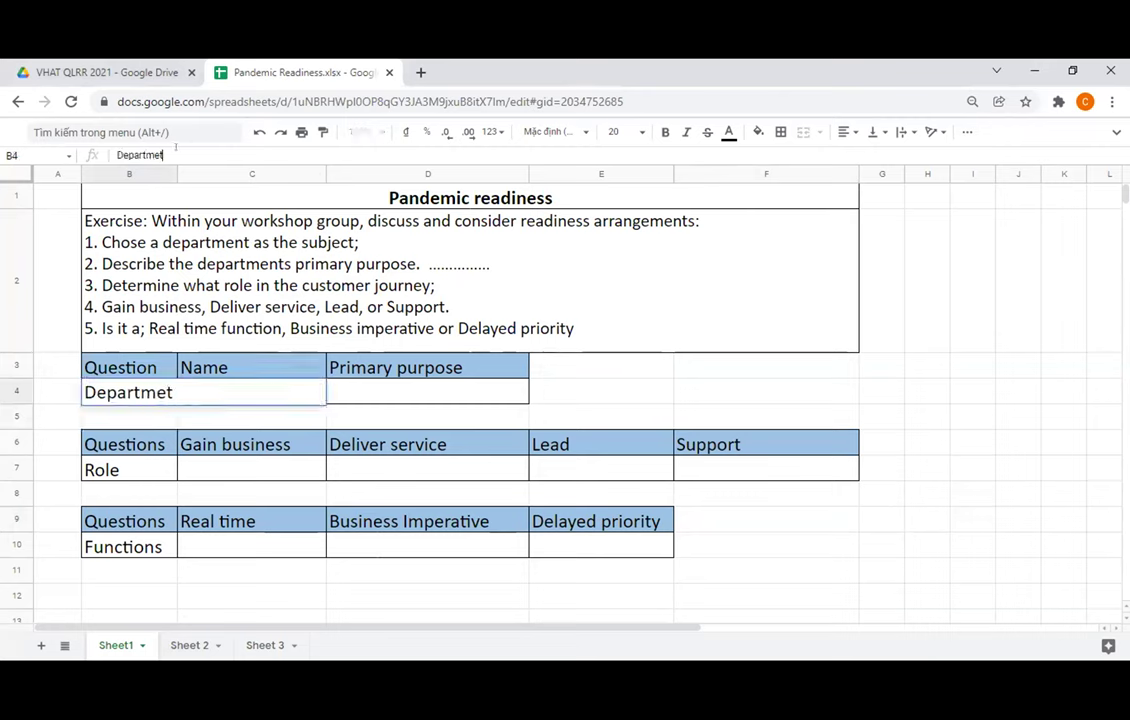
pyautogui.write('nt')
pyautogui.press('Return')
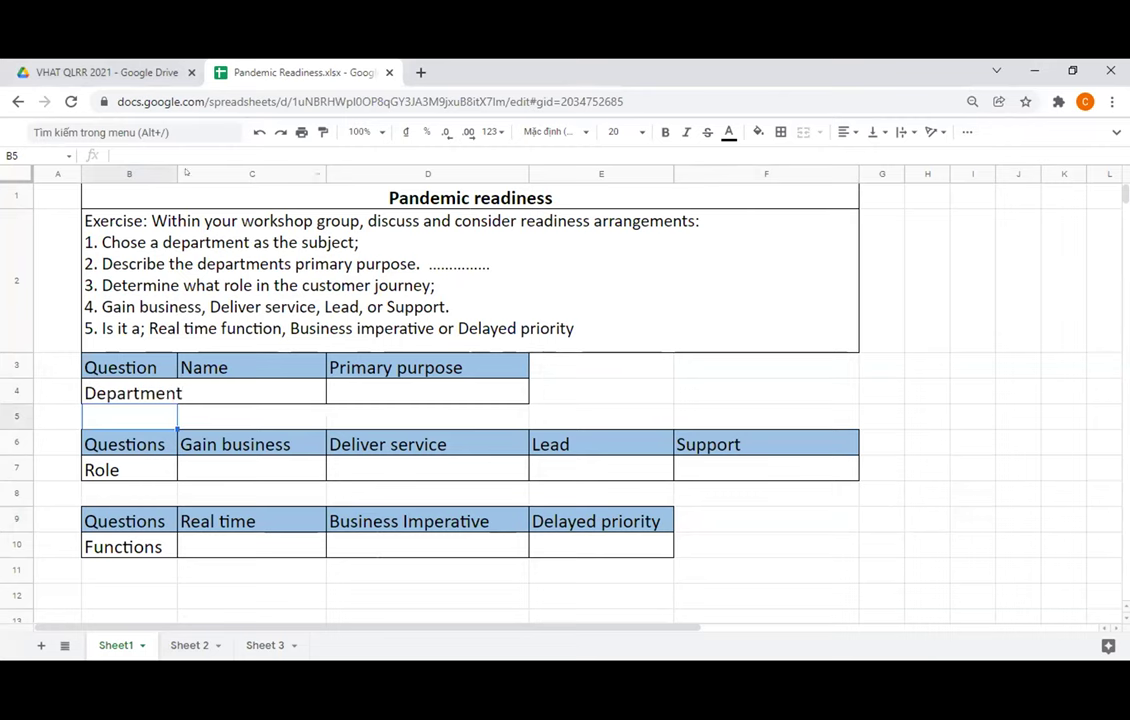
# Resize column B so that it is just wide enough for the "Department" label
pyautogui.rightClick(169, 174)
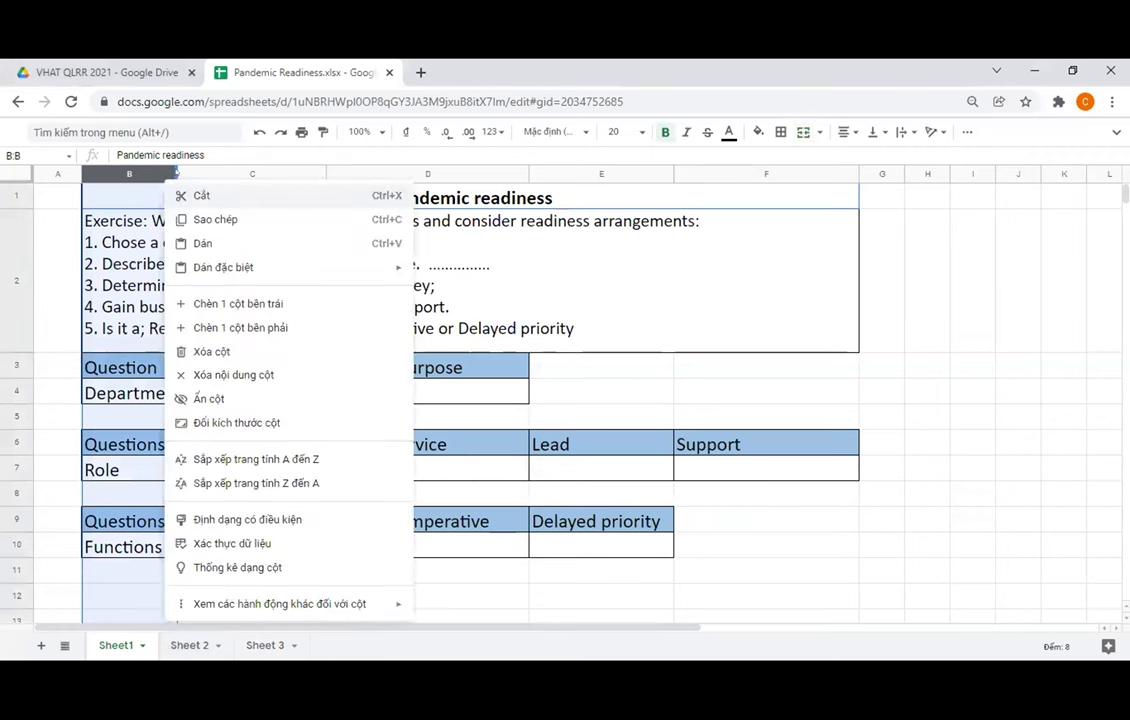
pyautogui.click(176, 172)
pyautogui.doubleClick(176, 172)
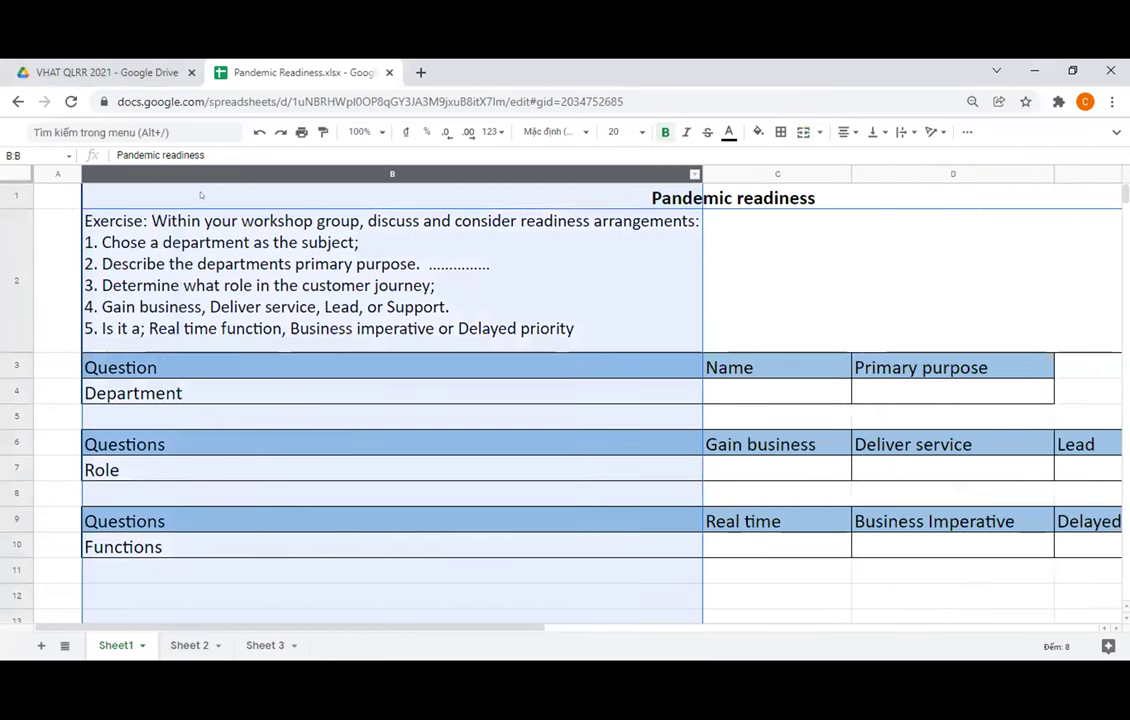
pyautogui.click(247, 220)
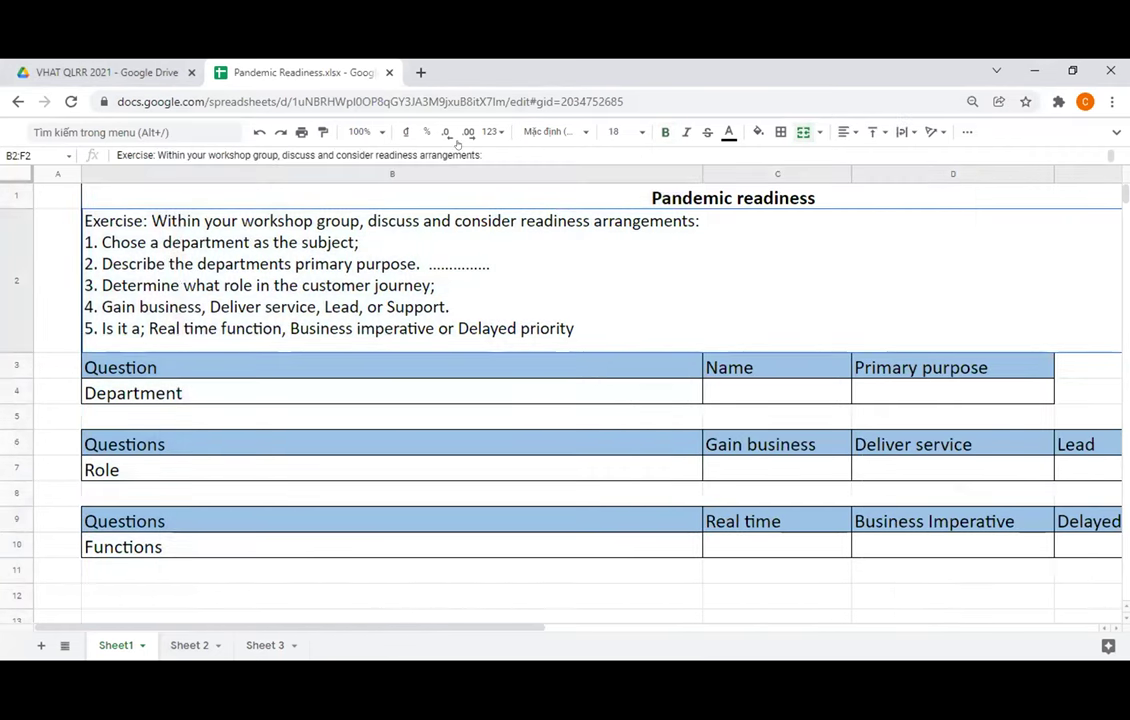
pyautogui.moveTo(702, 174); pyautogui.dragTo(218, 174)
pyautogui.click(285, 470)
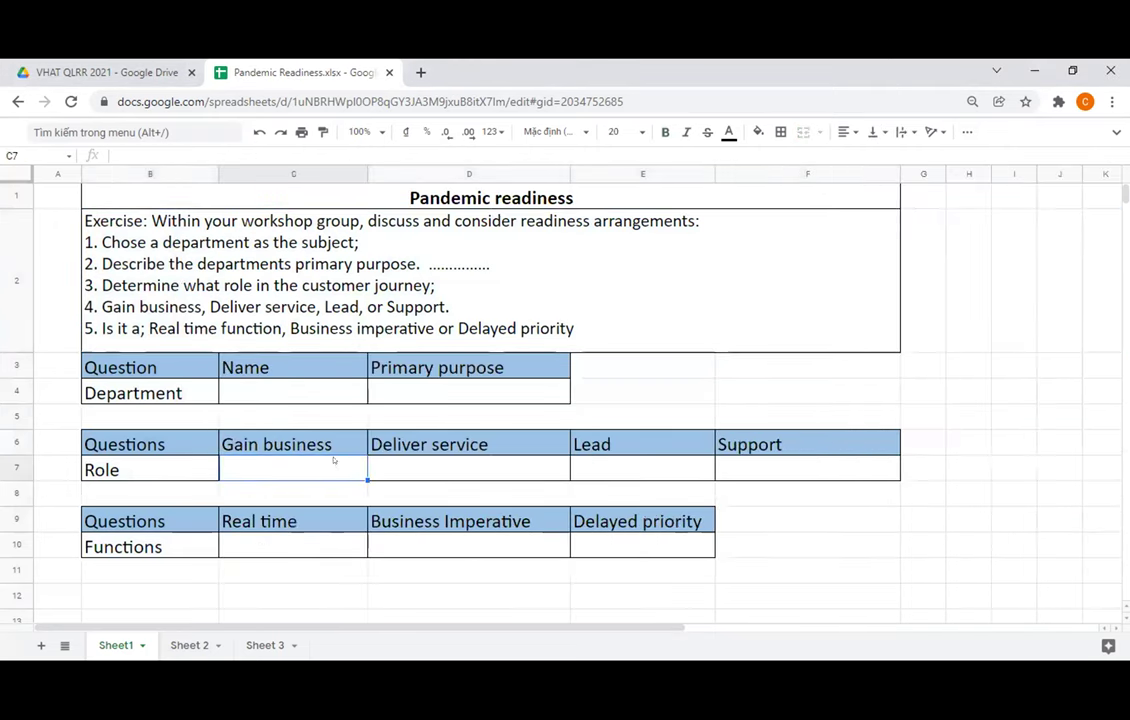
pyautogui.click(205, 595)
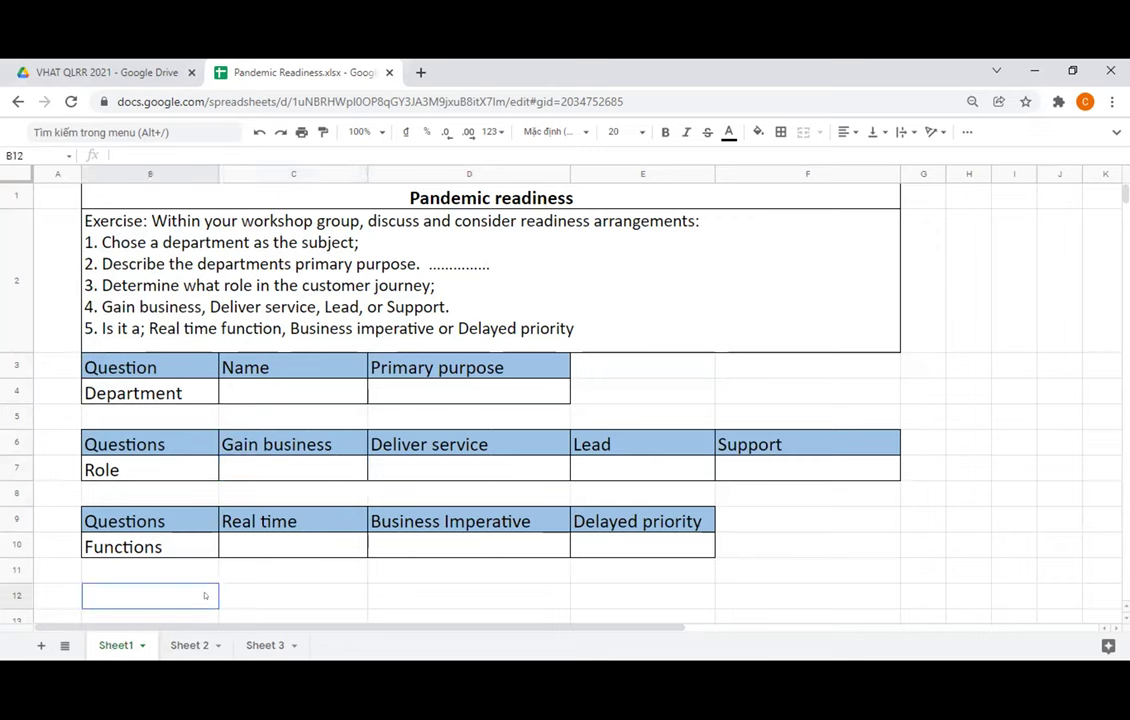
pyautogui.click(265, 594)
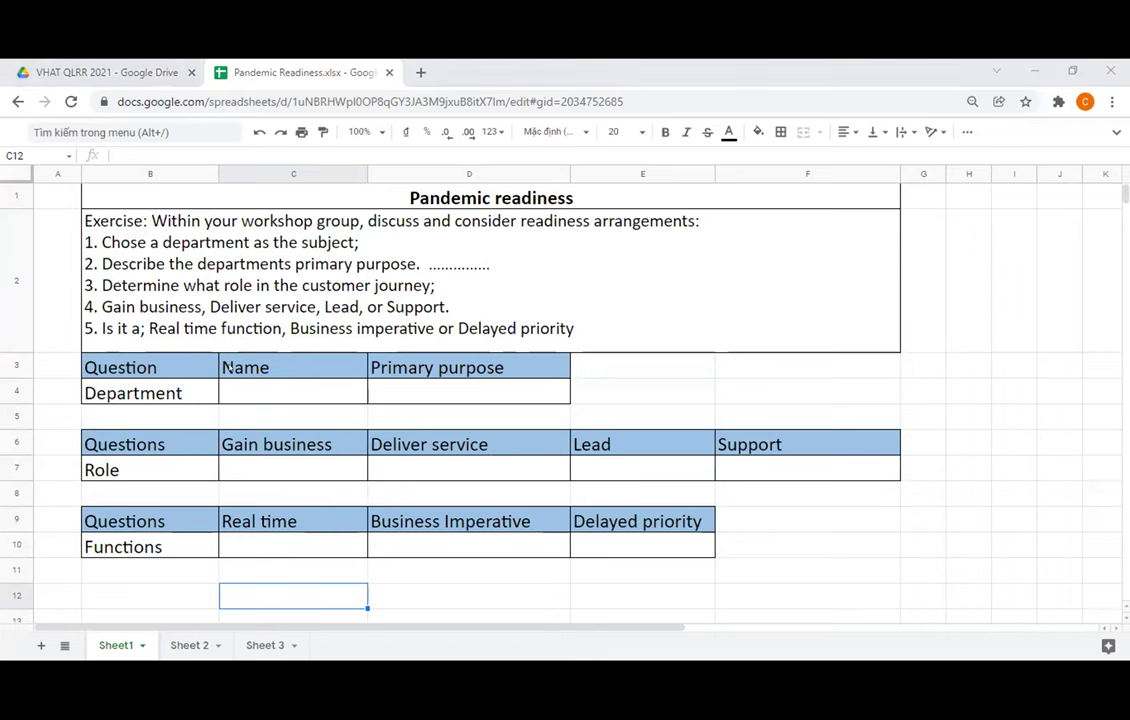
pyautogui.click(202, 440)
pyautogui.click(219, 525)
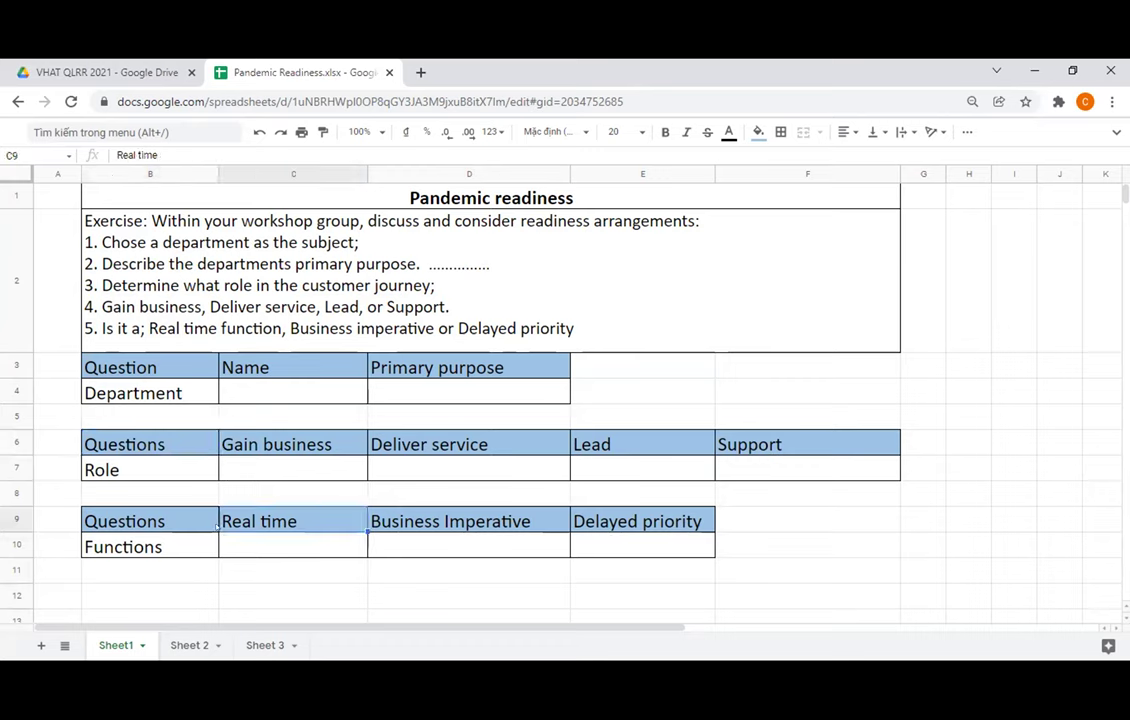
pyautogui.click(216, 391)
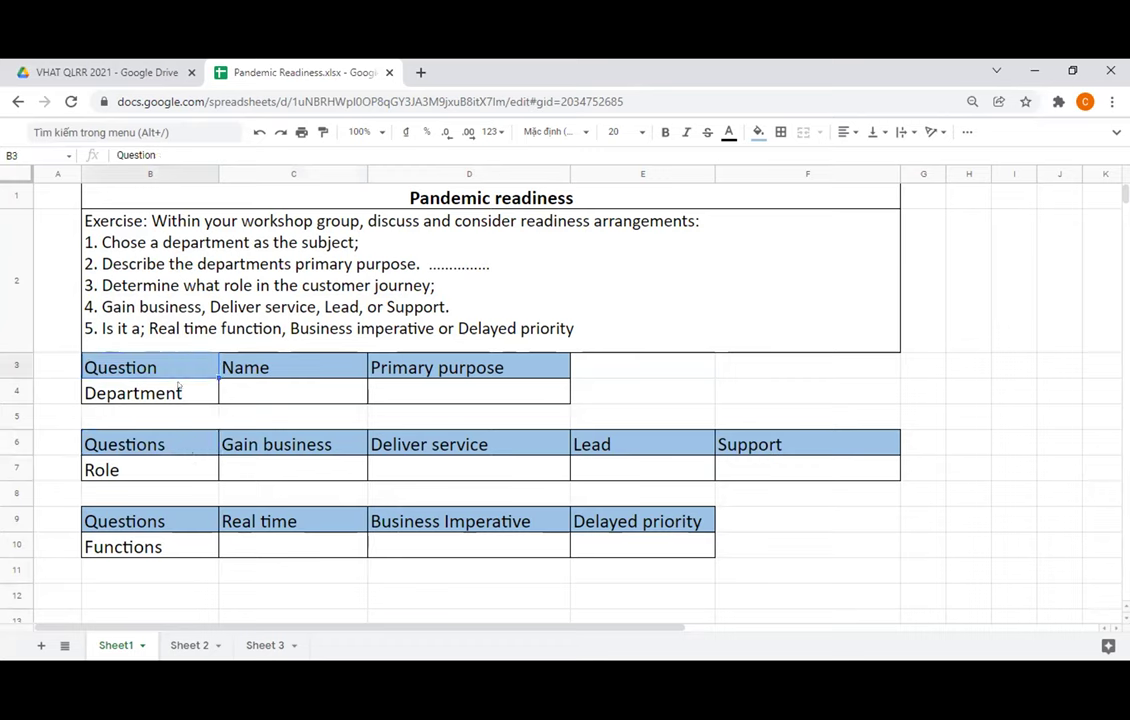
pyautogui.click(224, 393)
pyautogui.click(335, 470)
pyautogui.click(305, 540)
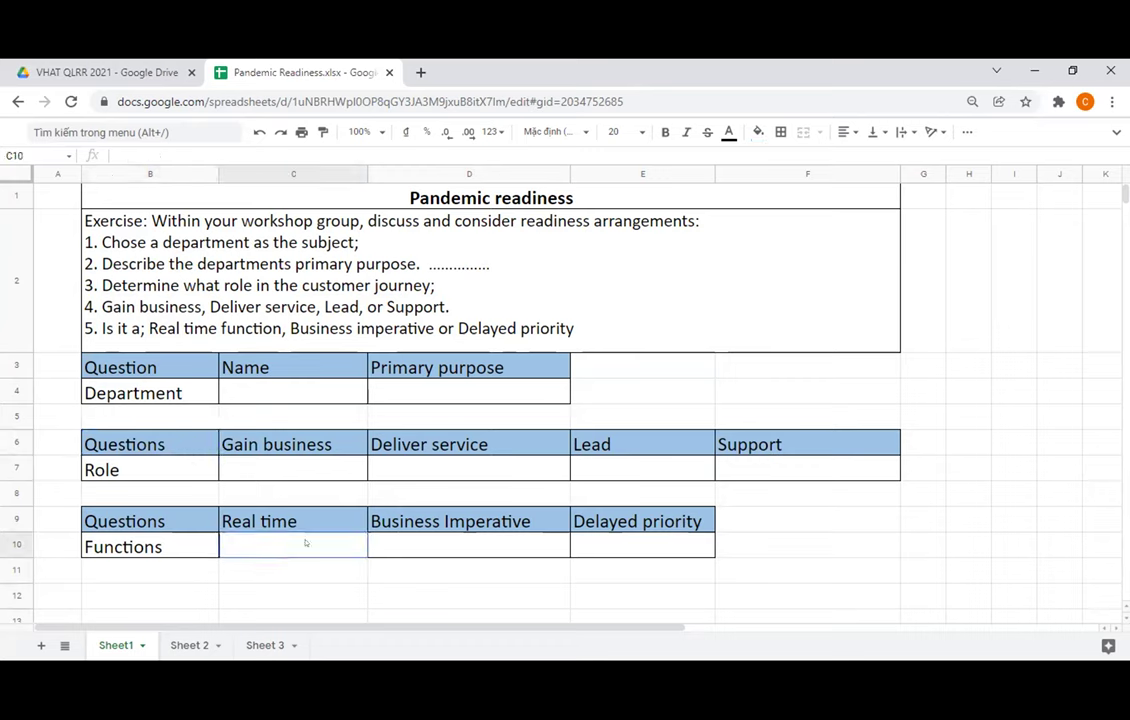
pyautogui.click(464, 542)
pyautogui.click(623, 541)
pyautogui.click(305, 392)
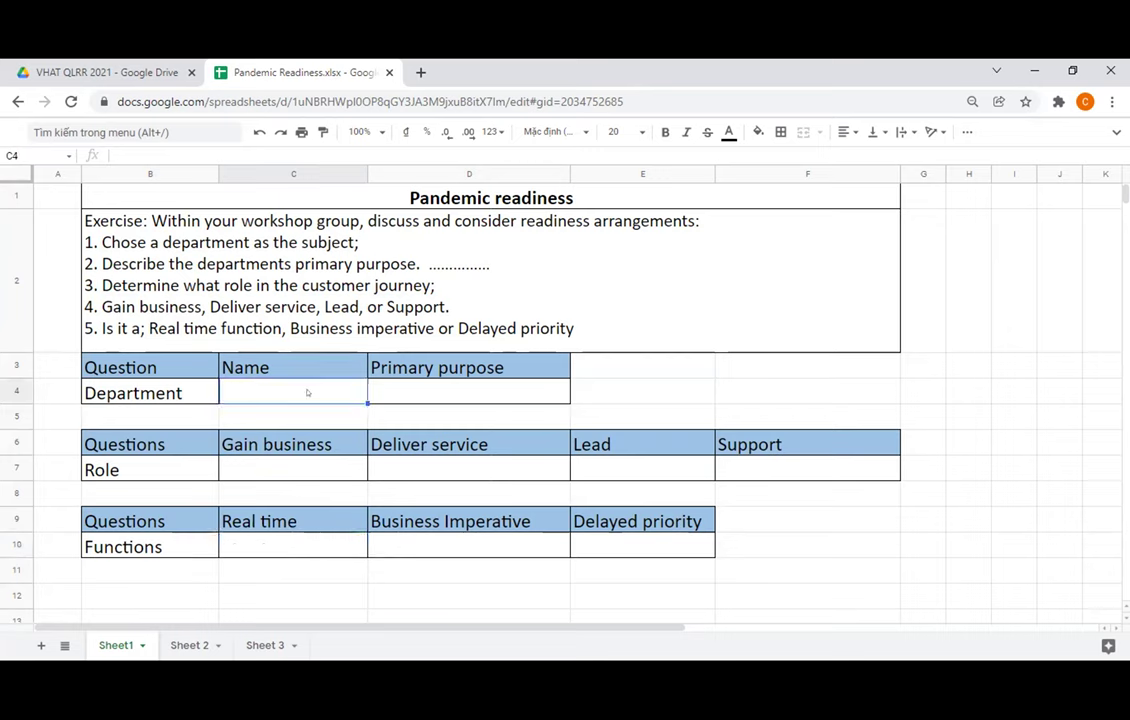
pyautogui.click(385, 386)
pyautogui.click(239, 393)
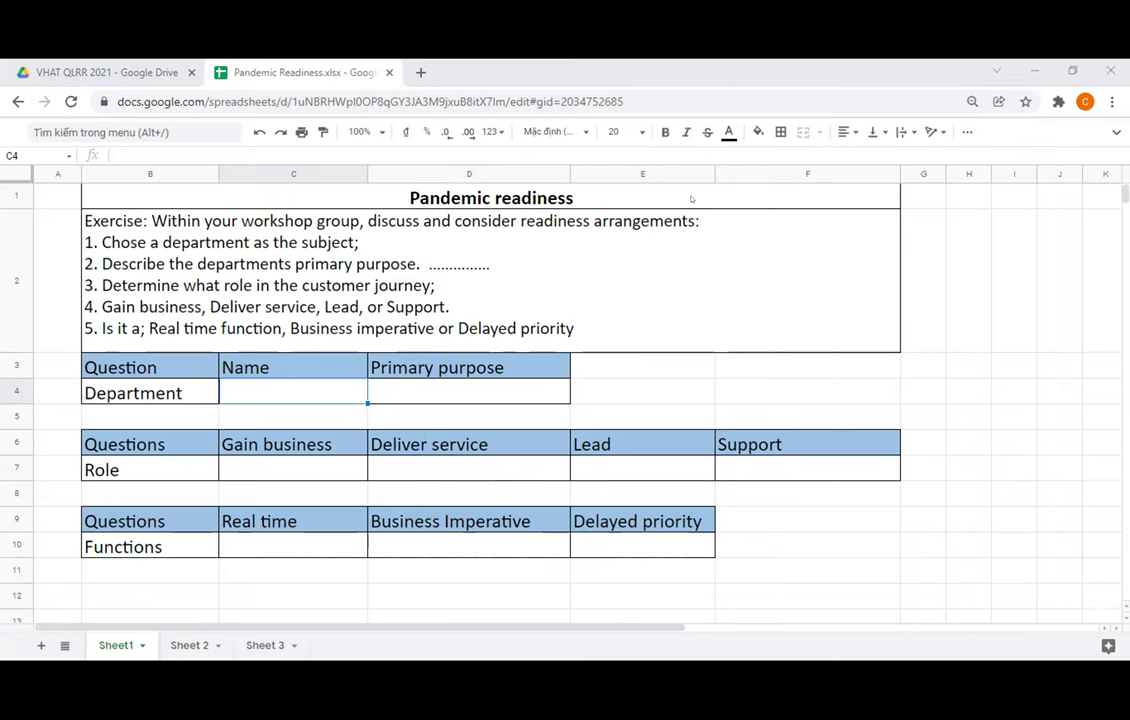
pyautogui.click(638, 372)
# Duplicate Sheet1 and enter "Flight planning" as the department name in cell C4 of the copy
pyautogui.rightClick(110, 643)
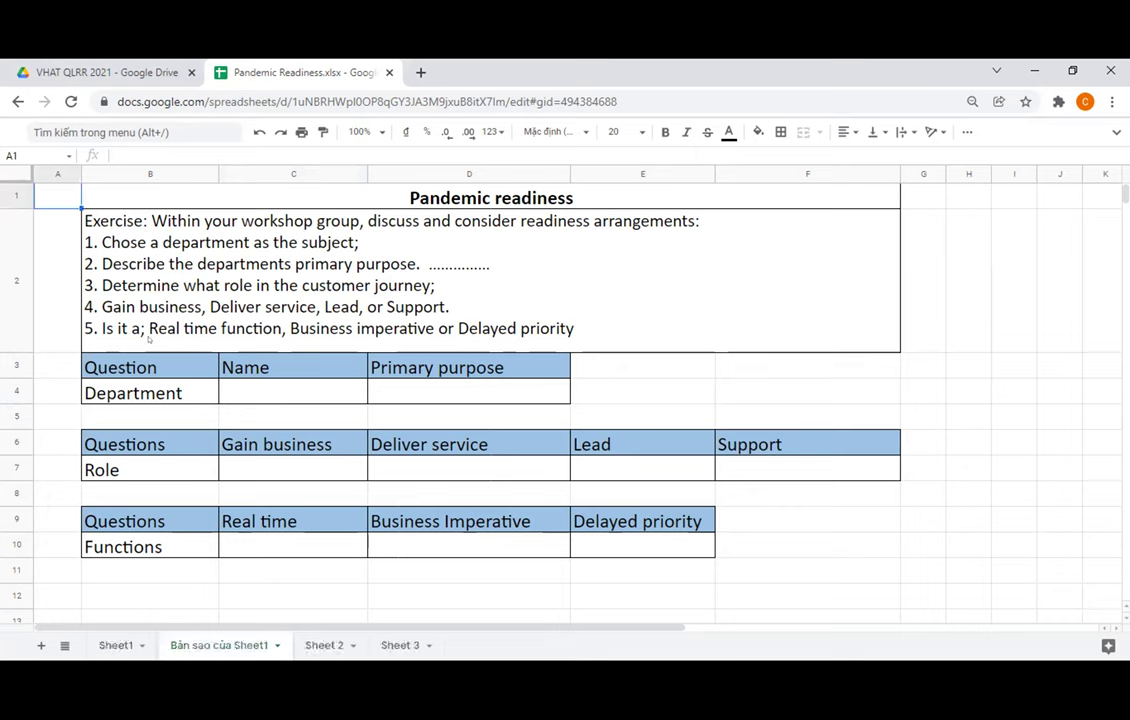
pyautogui.click(224, 393)
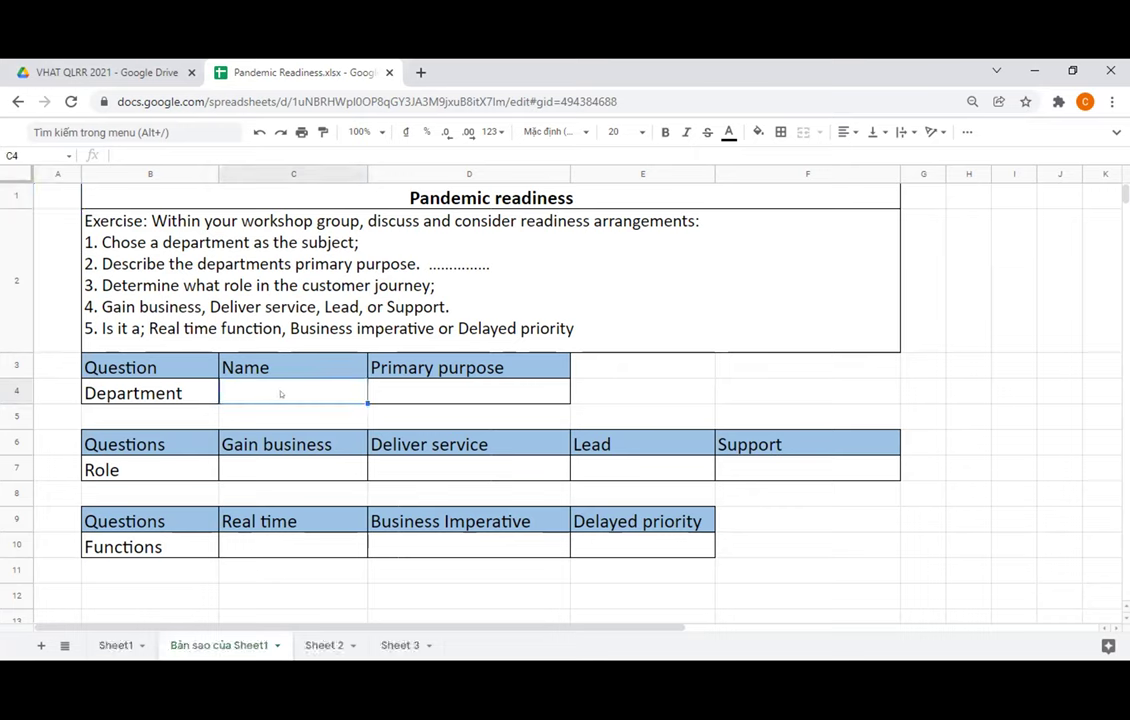
pyautogui.write('Flight planning')
pyautogui.press('Return')
# Enter "Plan individual flights" as the department's primary purpose in cell D4
pyautogui.click(437, 392)
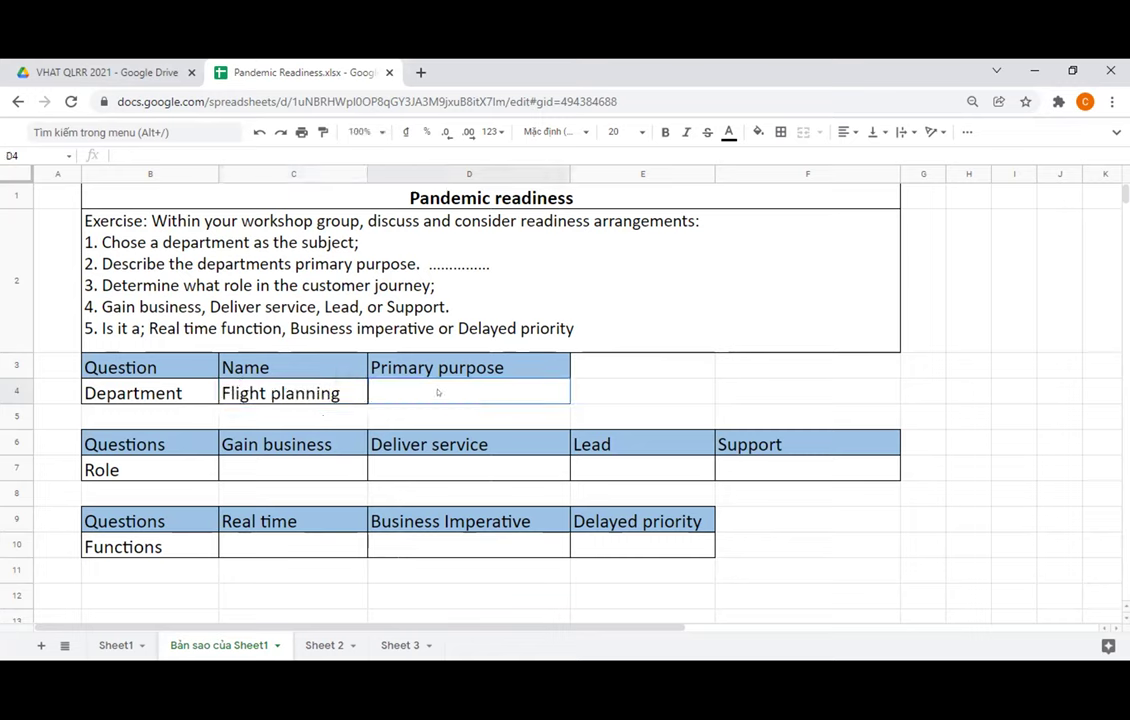
pyautogui.write('Planin')
pyautogui.press('BackSpace')
pyautogui.press('BackSpace')
pyautogui.write('indici')
pyautogui.press('BackSpace')
pyautogui.press('BackSpace')
pyautogui.write('vidual flights')
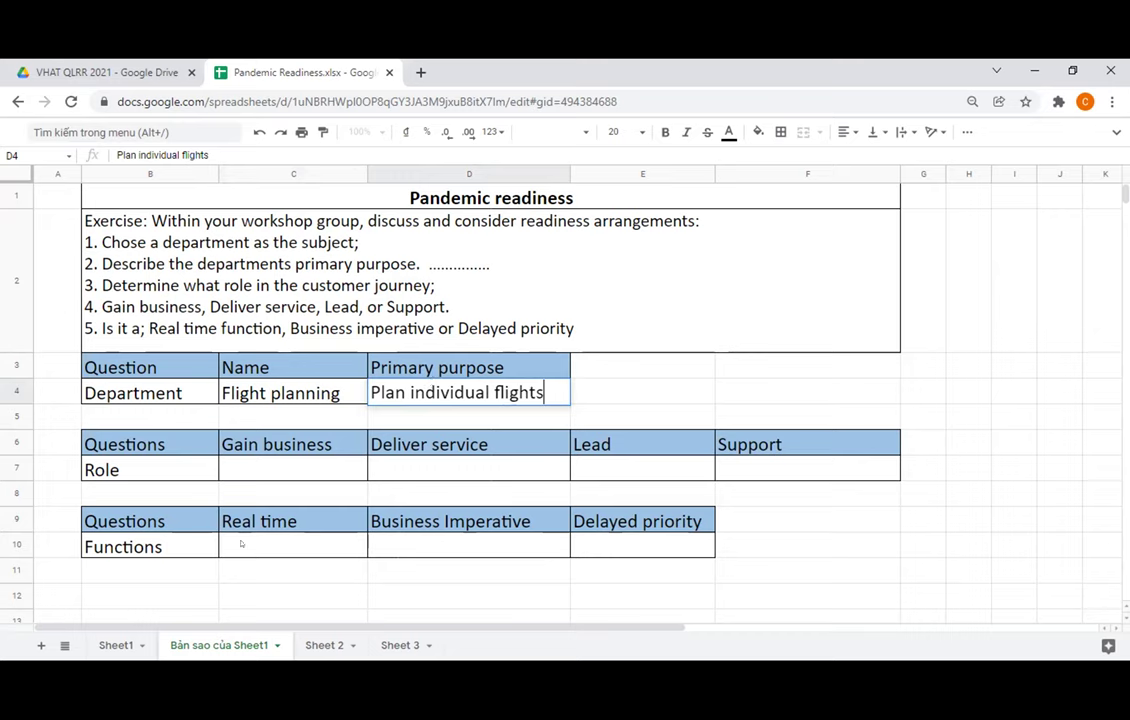
pyautogui.click(283, 468)
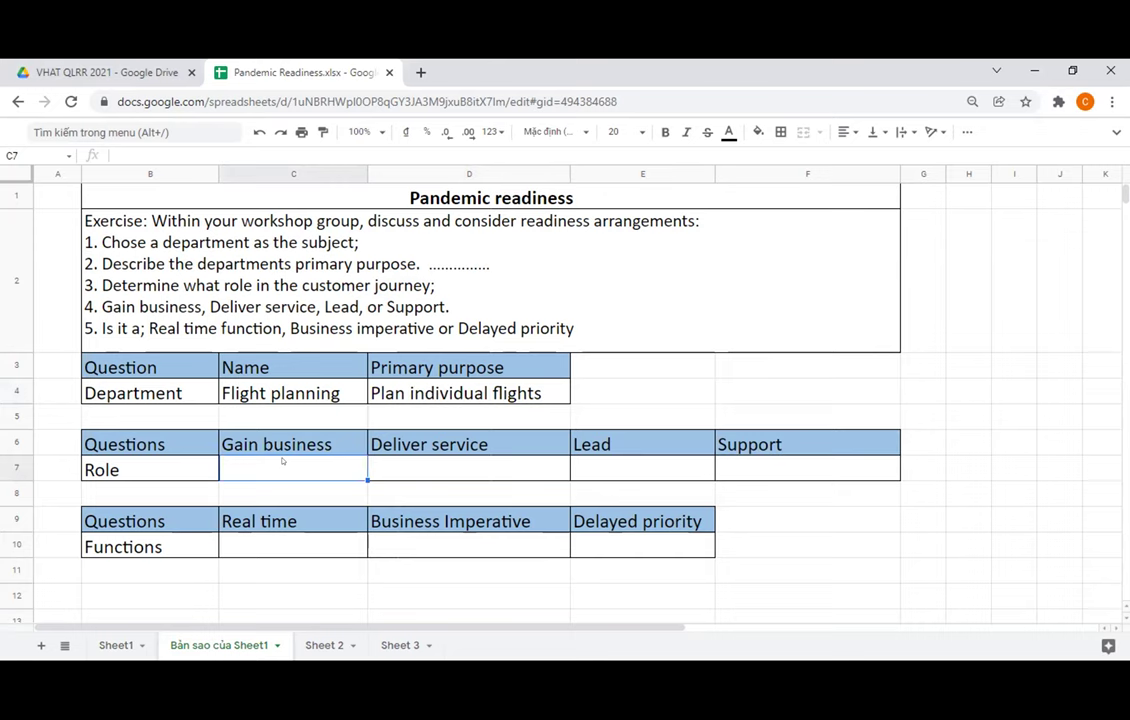
# Turn the primary purpose text into a dashed list item, "- Plan individual flights", with an empty line below it in the same cell
pyautogui.click(540, 393)
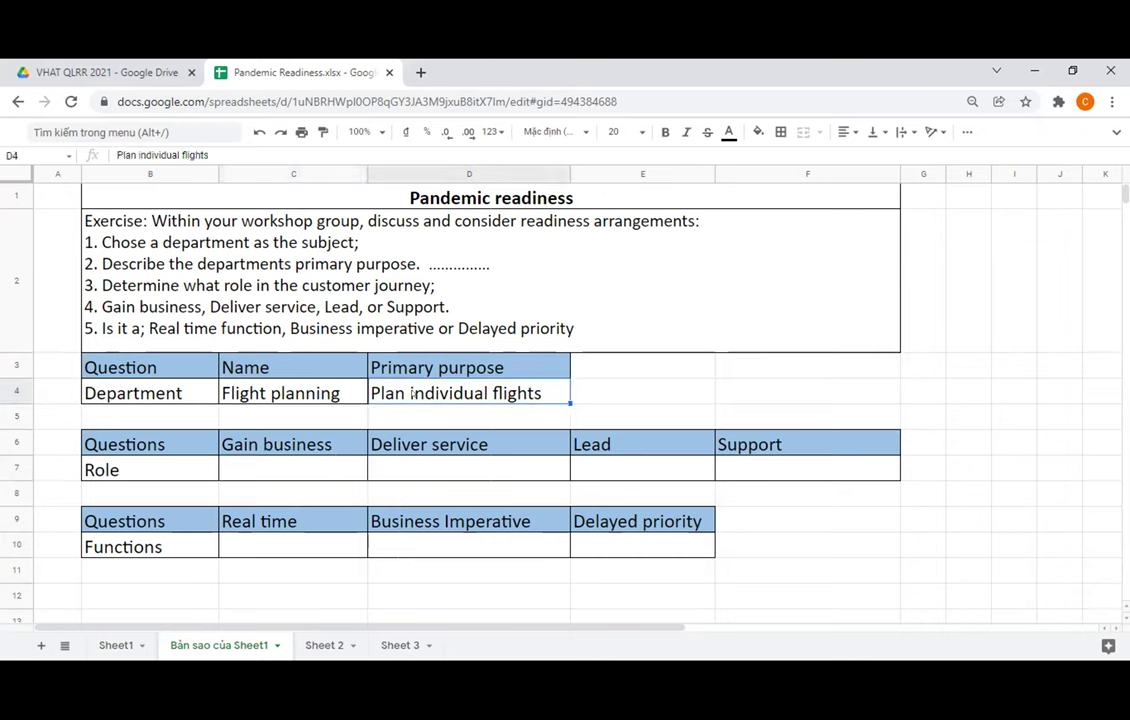
pyautogui.doubleClick(563, 389)
pyautogui.hotkey('alt', 'Return')
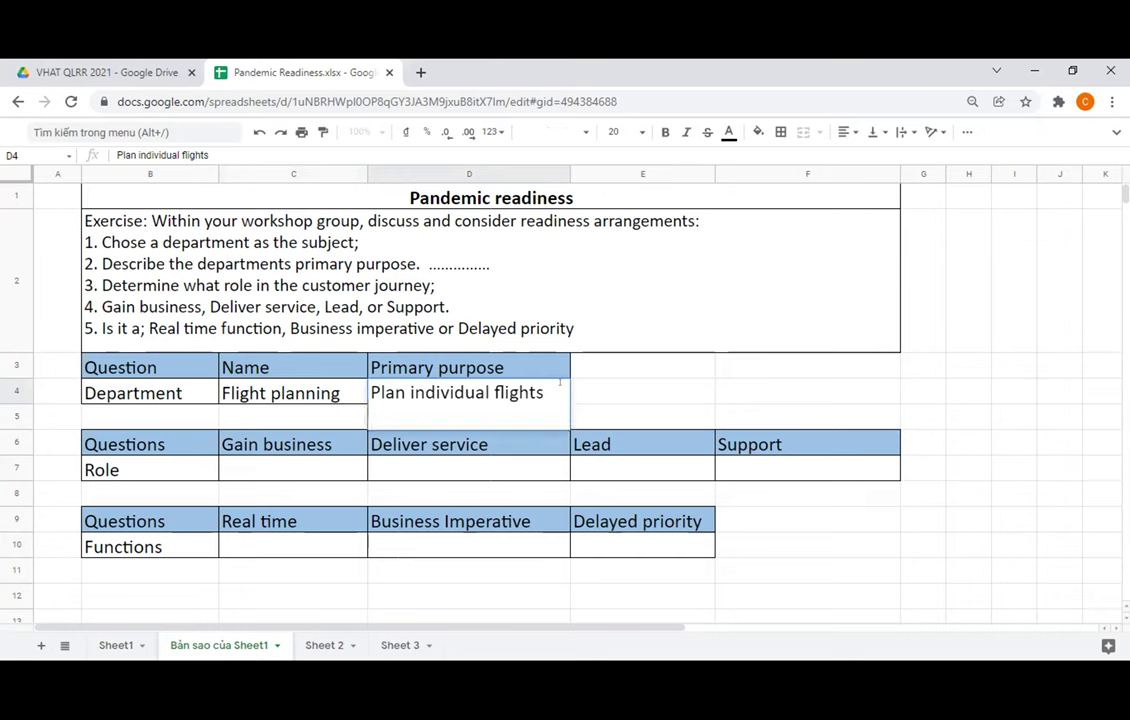
pyautogui.press('Up')
pyautogui.write("'-")
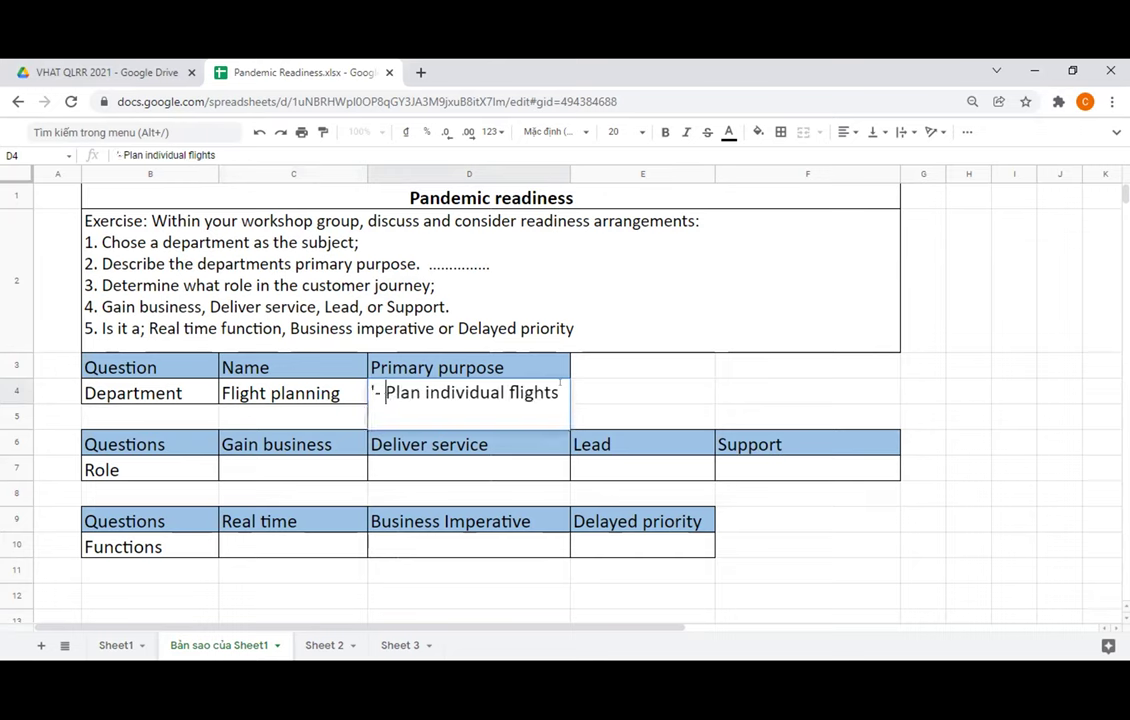
pyautogui.press('Down')
pyautogui.click(470, 470)
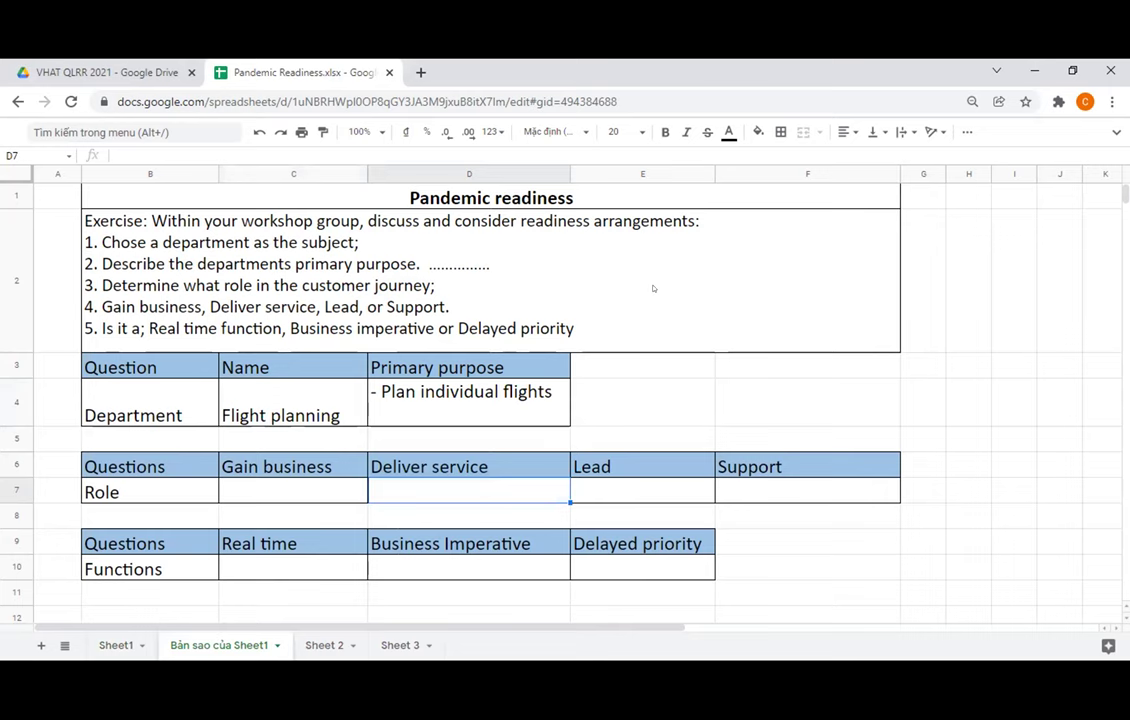
# Mark the Functions row with an X under Real time in cell C10
pyautogui.click(280, 570)
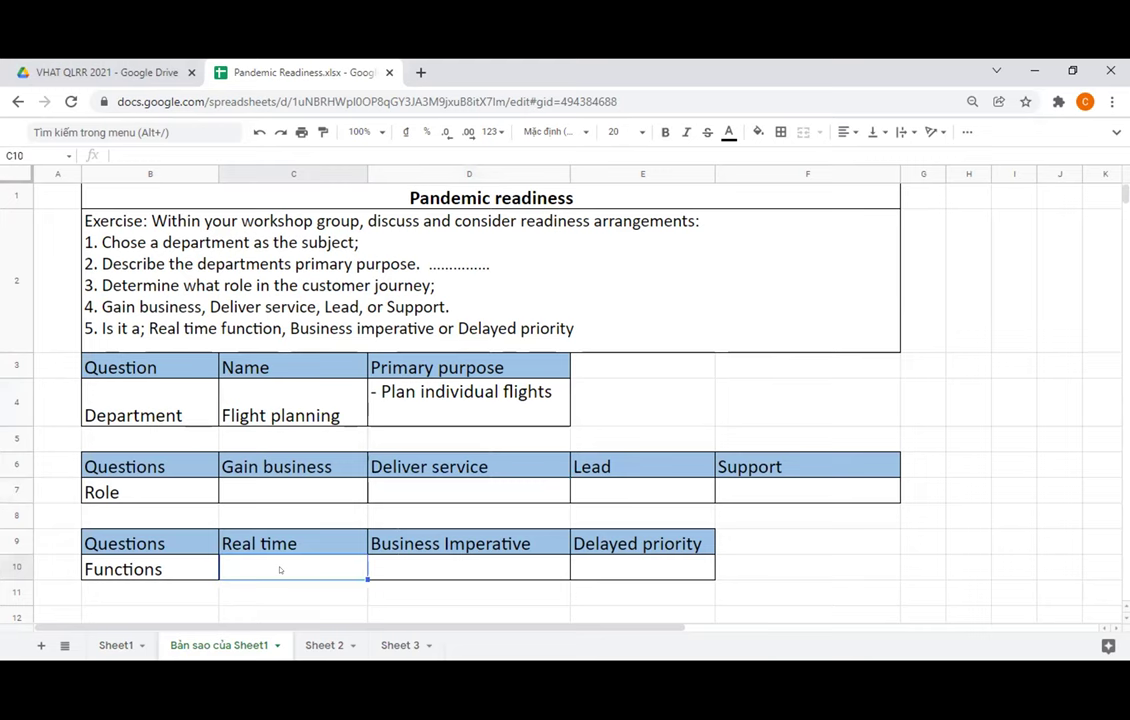
pyautogui.click(613, 563)
# Align the contents of all cells in the duplicated sheet vertically to the top
pyautogui.click(843, 131)
pyautogui.click(840, 147)
pyautogui.click(843, 131)
pyautogui.click(845, 147)
pyautogui.click(876, 146)
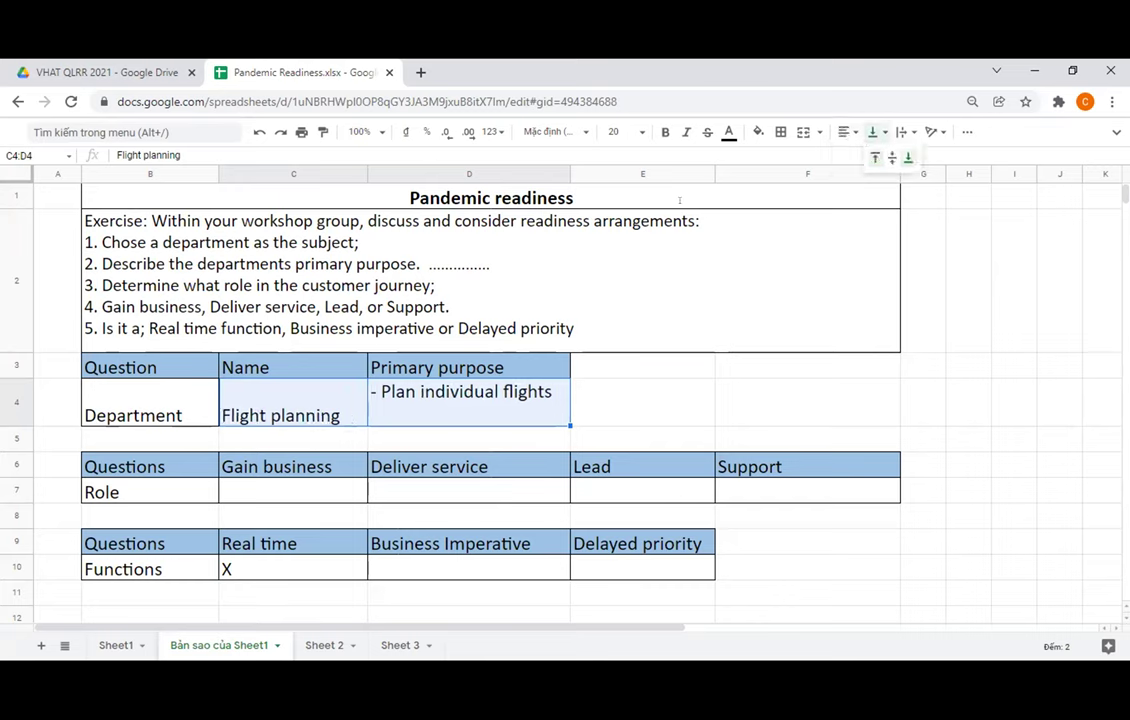
pyautogui.click(634, 380)
pyautogui.click(86, 409)
pyautogui.hotkey('ctrl', 'a')
pyautogui.click(872, 131)
pyautogui.click(869, 150)
pyautogui.click(469, 465)
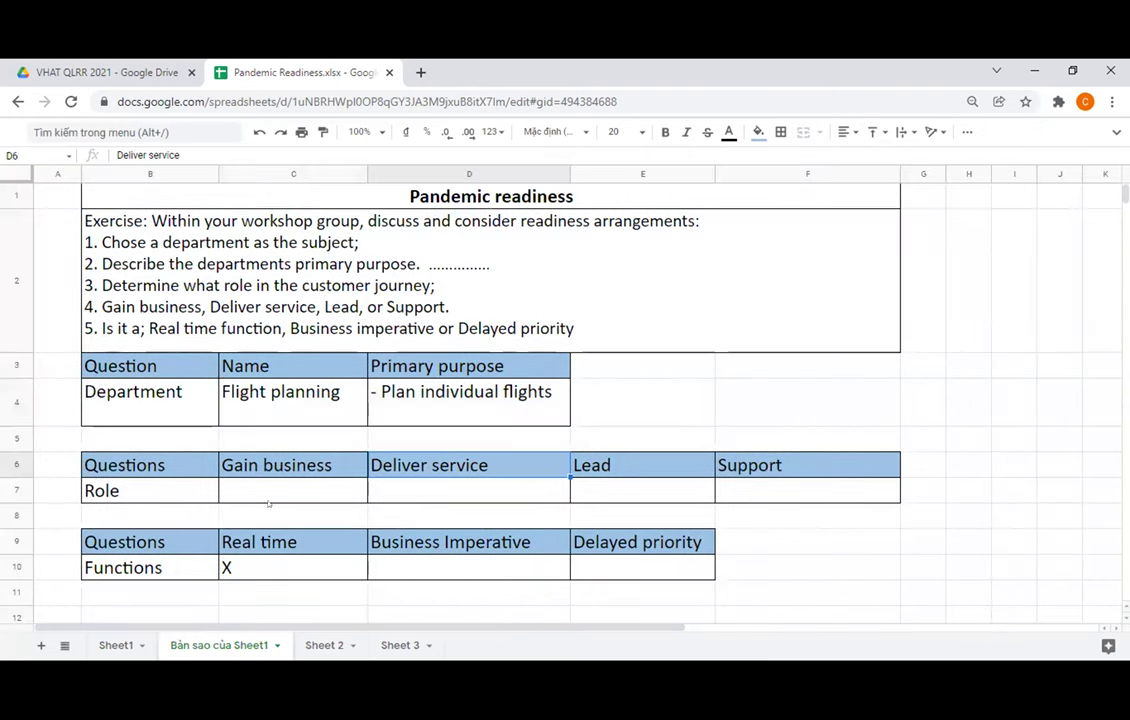
# Centre the X under Real time horizontally in its cell
pyautogui.click(174, 420)
pyautogui.click(362, 570)
pyautogui.click(848, 132)
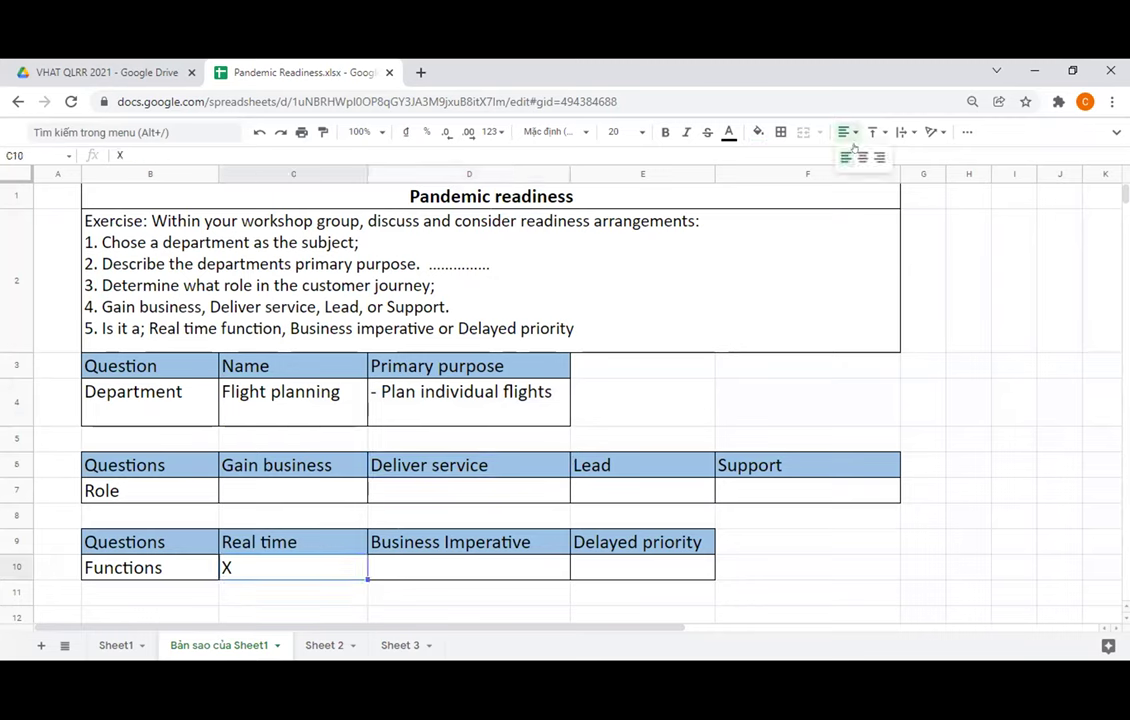
pyautogui.click(862, 157)
pyautogui.click(468, 490)
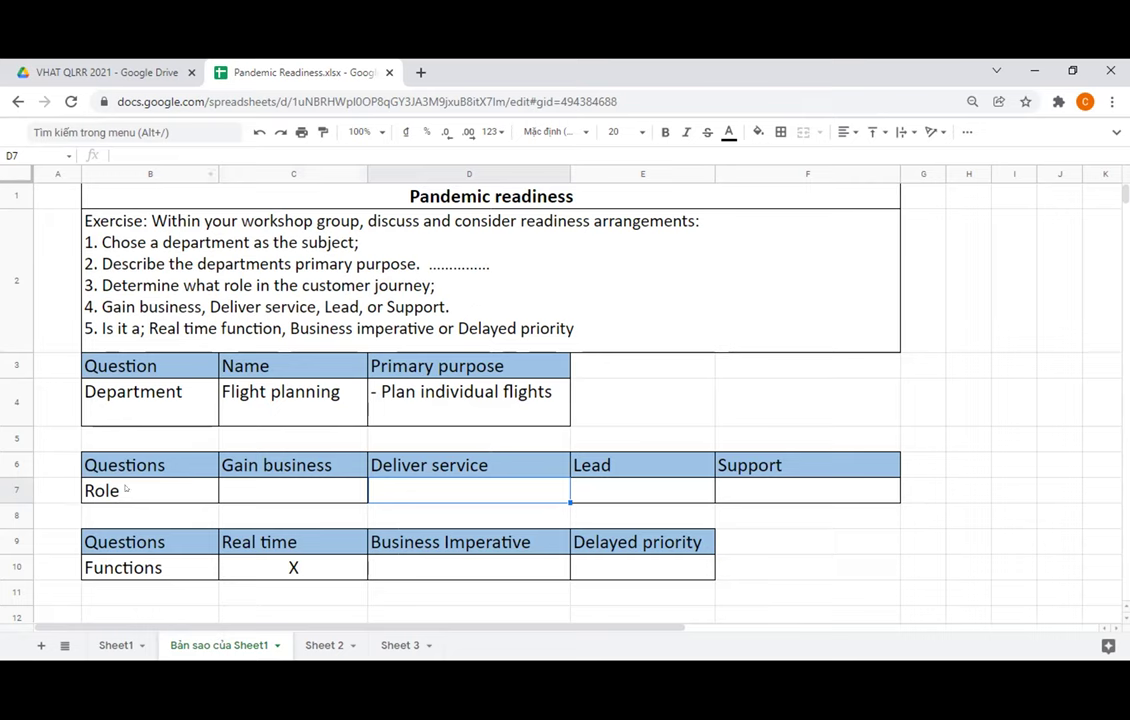
pyautogui.click(310, 490)
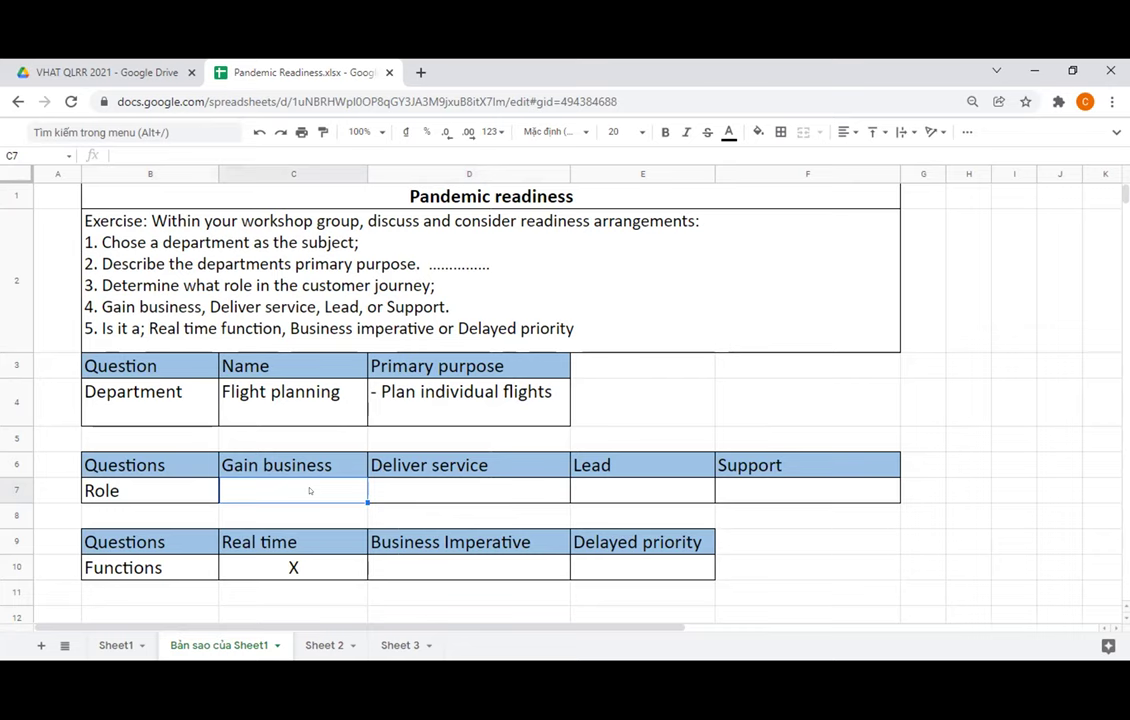
pyautogui.click(516, 499)
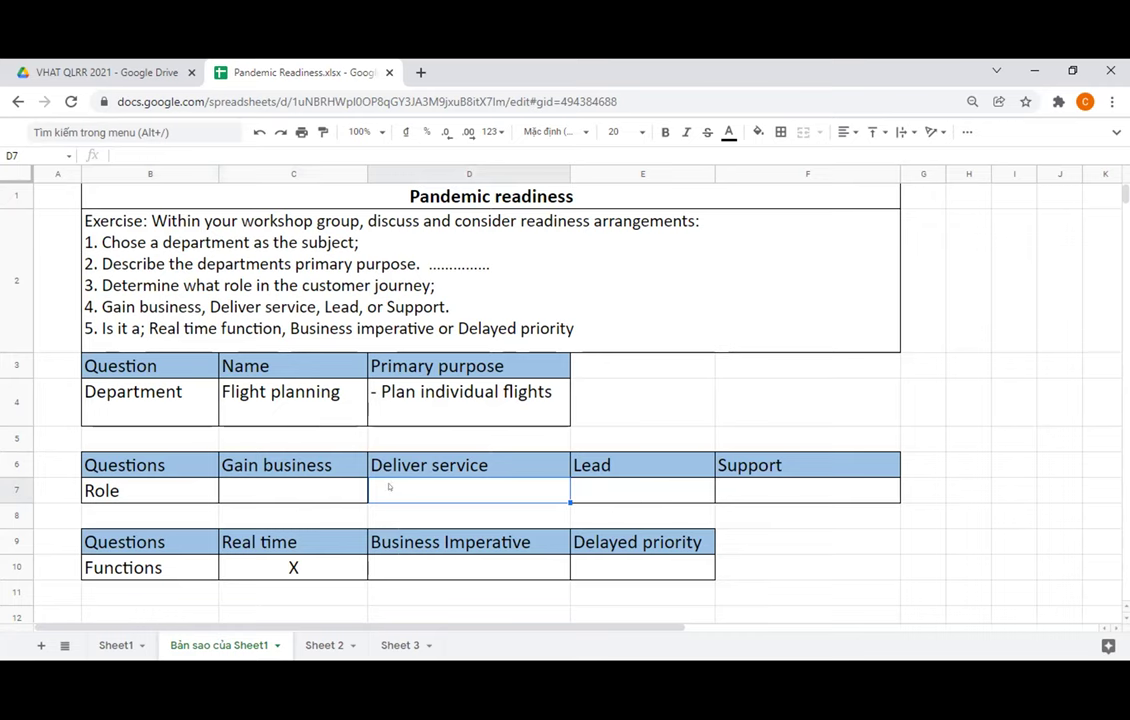
pyautogui.click(625, 550)
pyautogui.click(230, 568)
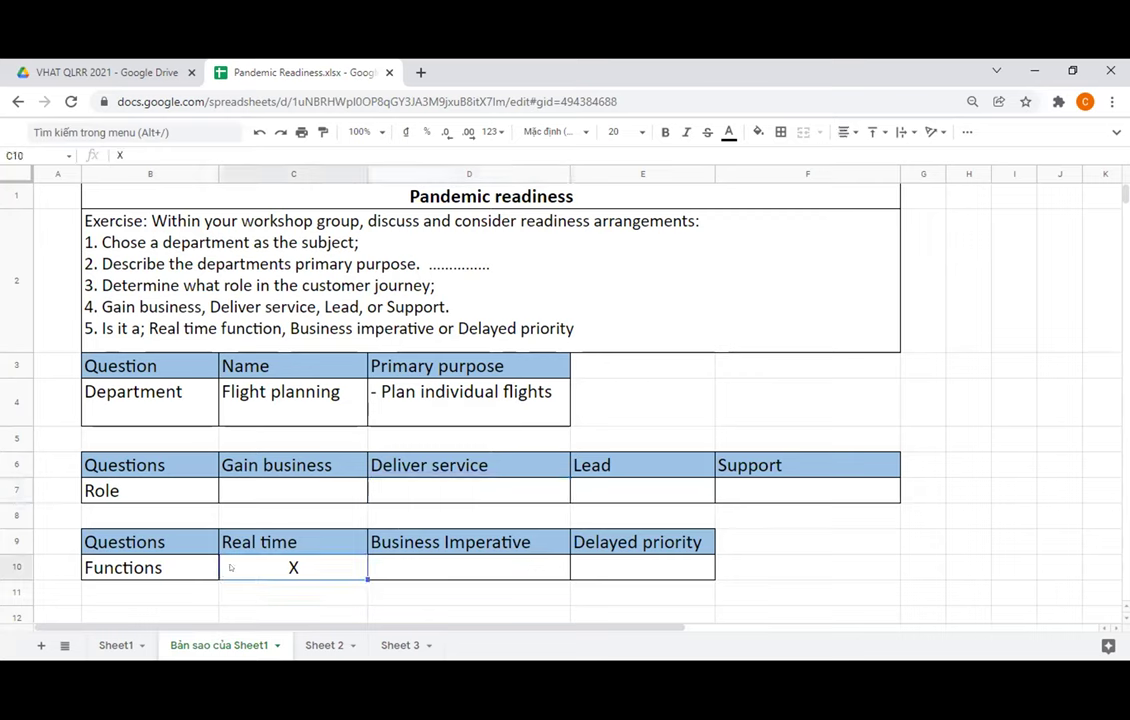
pyautogui.click(279, 490)
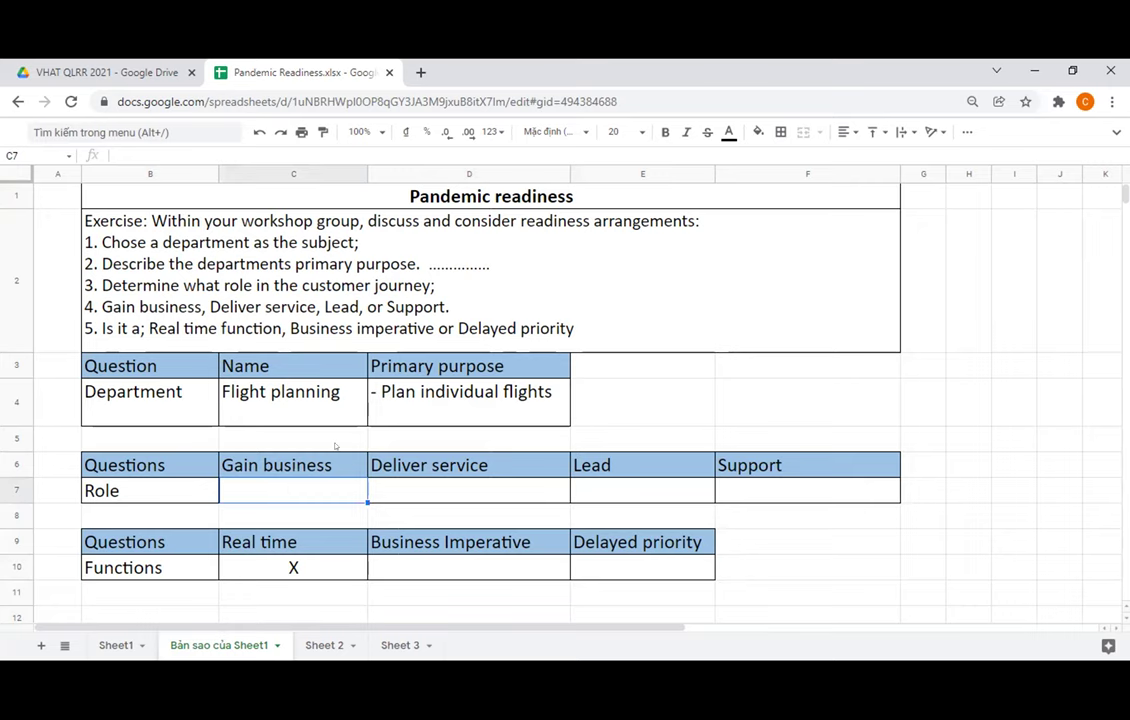
# Reduce the height of the Department row in the duplicated sheet to fit a single line of text
pyautogui.click(385, 420)
pyautogui.moveTo(27, 426); pyautogui.dragTo(18, 405)
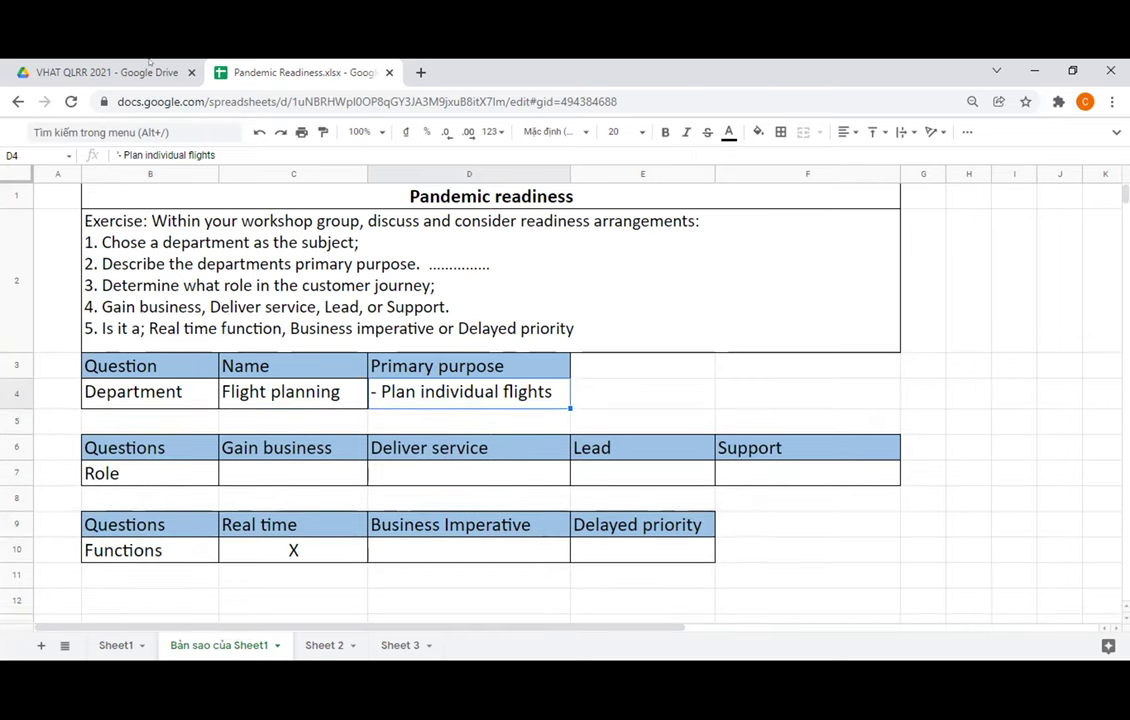
# Open Sheet 2 to view the table of features, hazards and risk levels
pyautogui.click(322, 638)
pyautogui.click(204, 539)
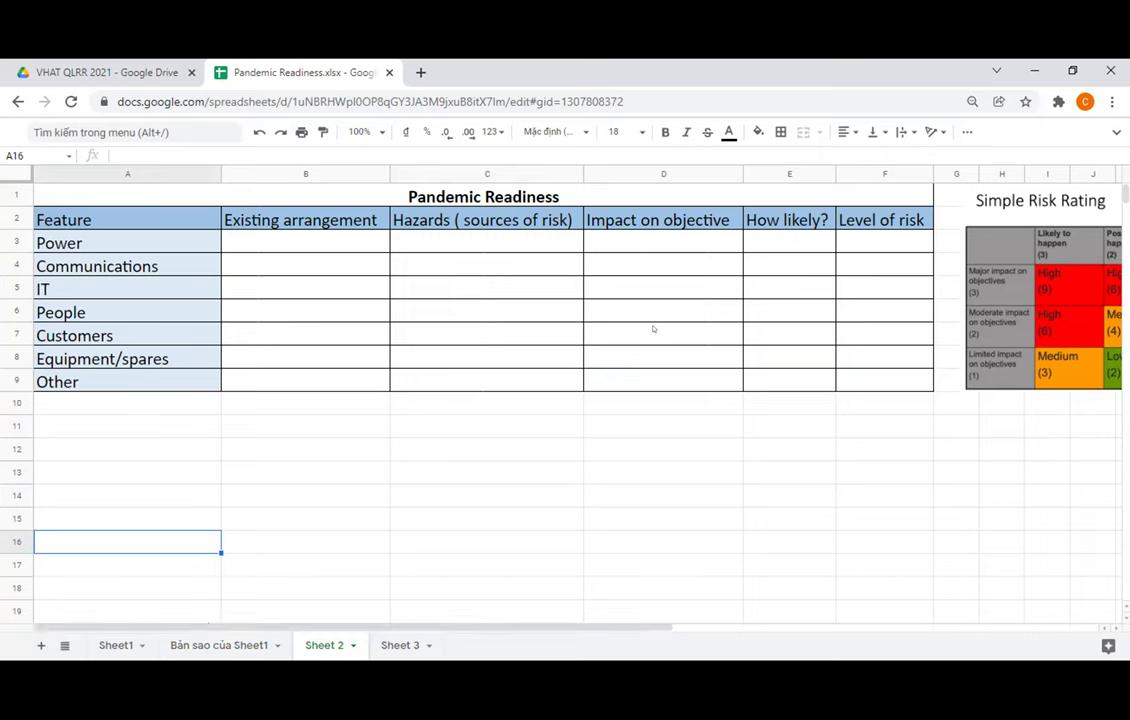
pyautogui.click(530, 482)
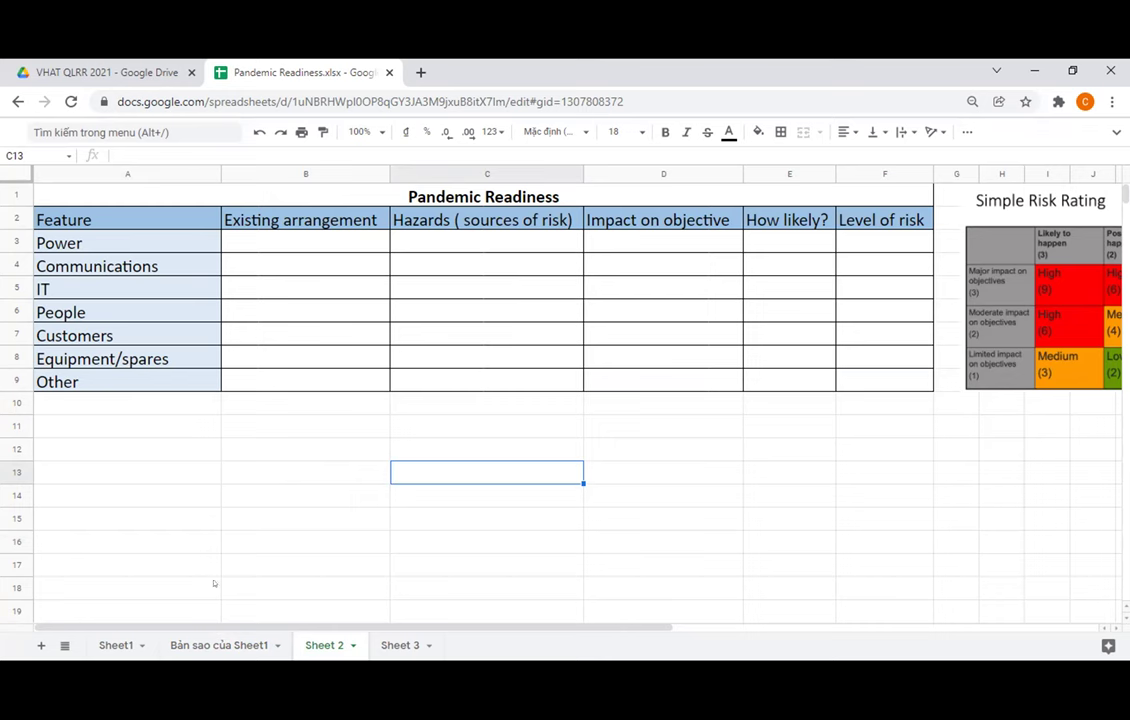
# Insert three blank rows directly below the Department row in Sheet1
pyautogui.click(113, 645)
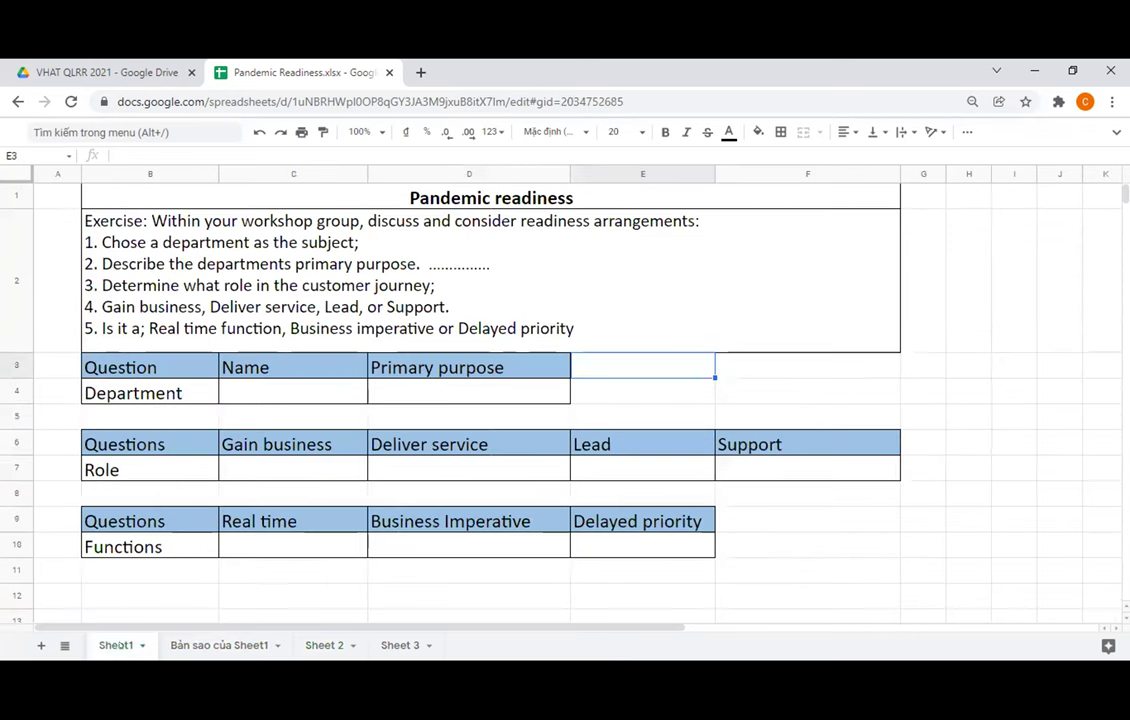
pyautogui.click(28, 418)
pyautogui.rightClick(28, 418)
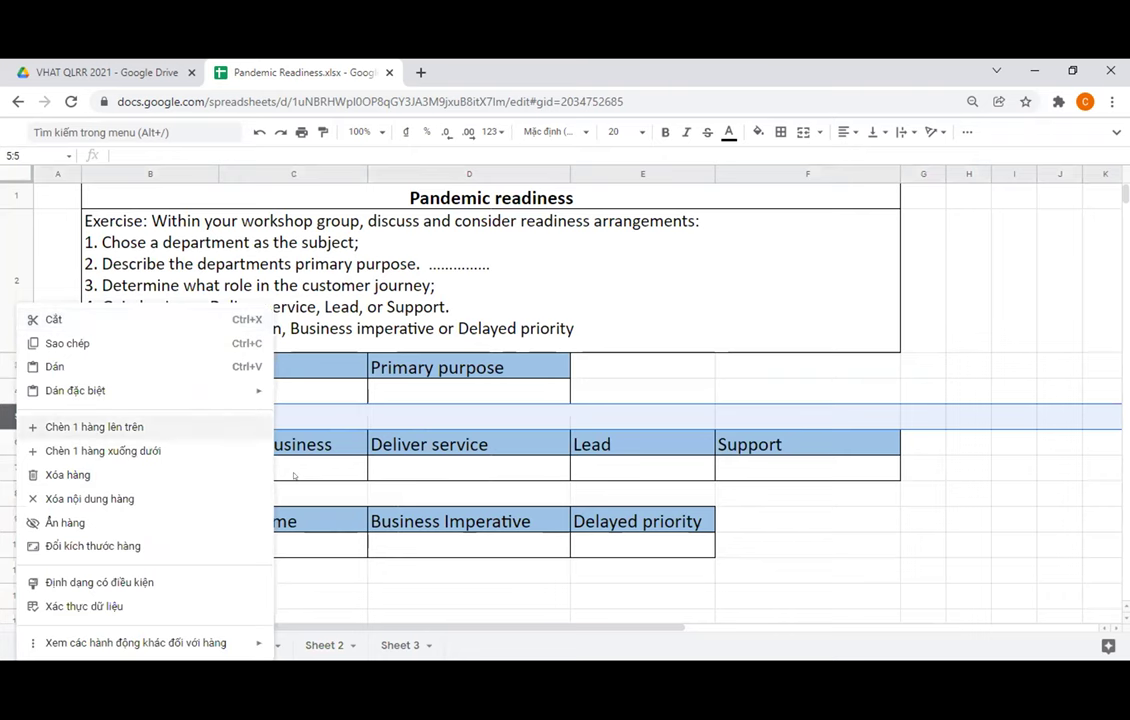
pyautogui.click(85, 428)
pyautogui.hotkey('shift', 'Down')
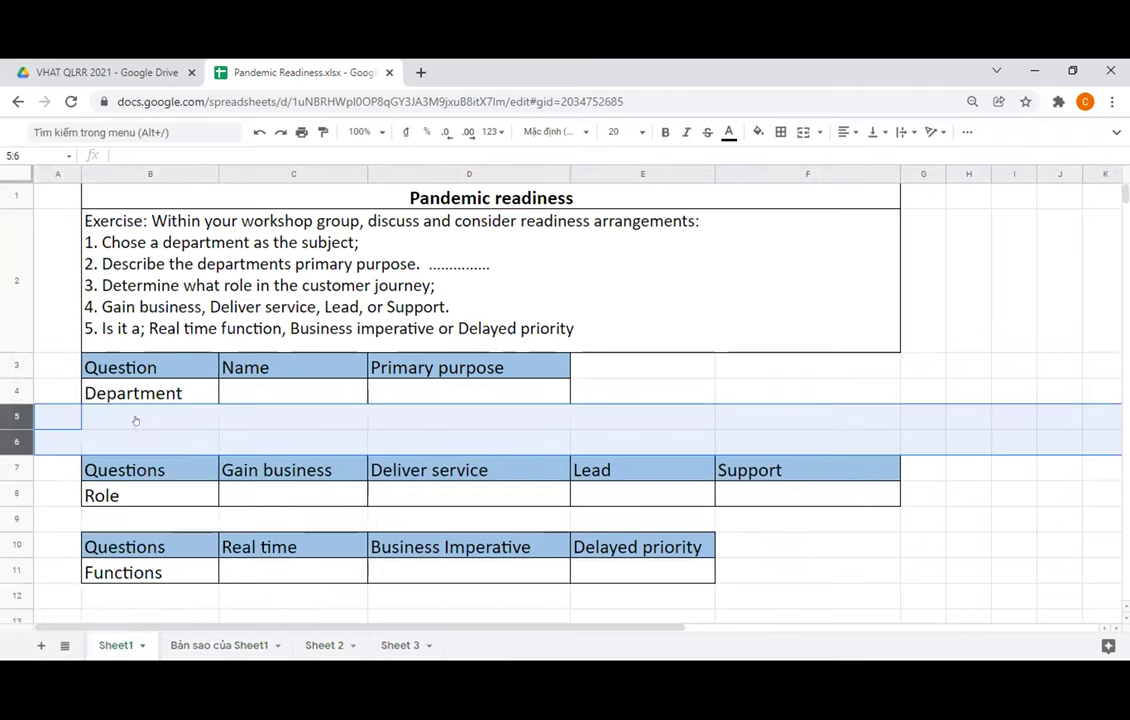
pyautogui.rightClick(137, 420)
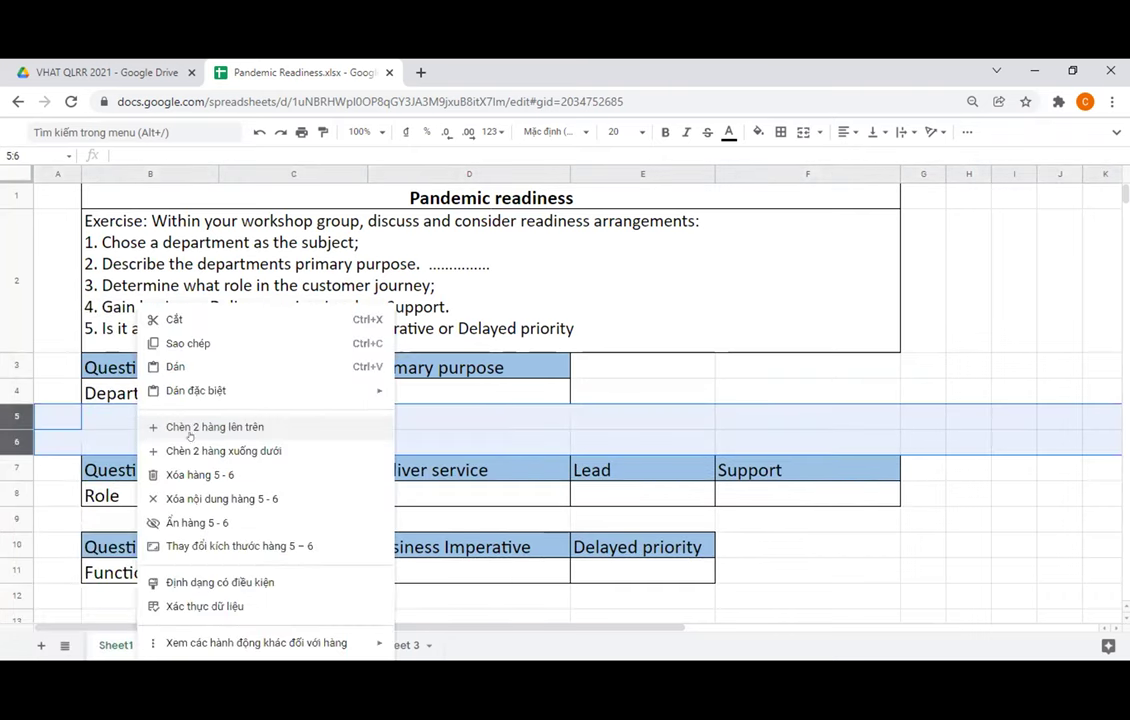
pyautogui.click(215, 427)
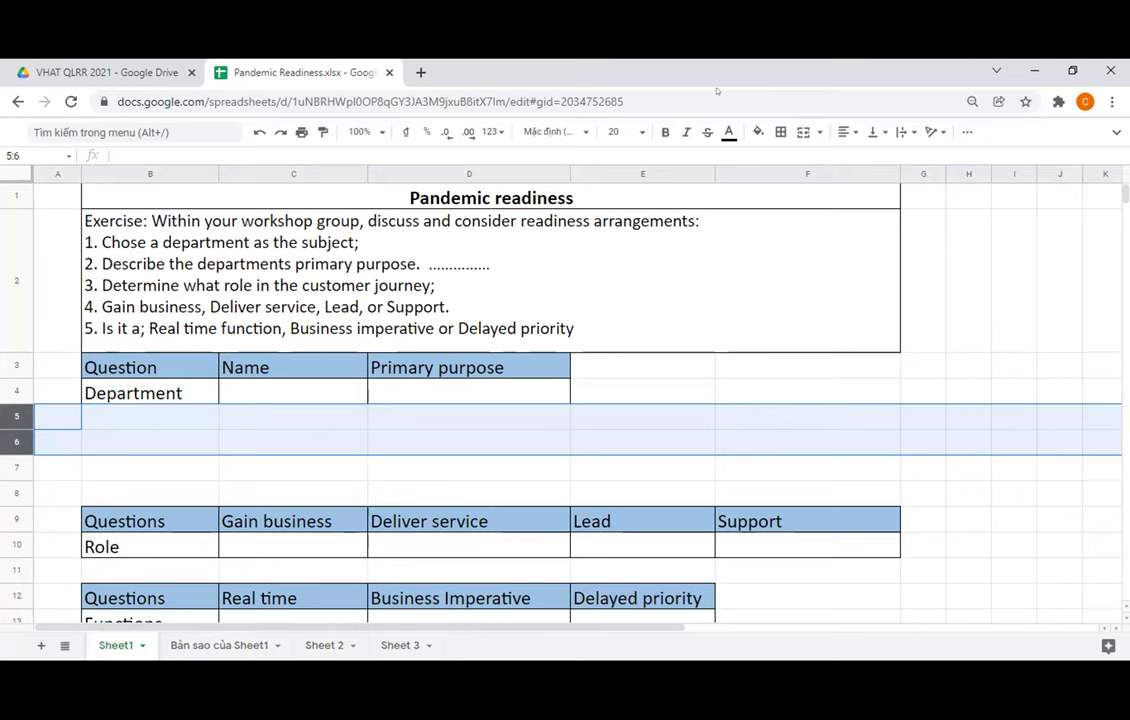
# Insert one more blank row above row 5, directly below the Department row
pyautogui.click(124, 420)
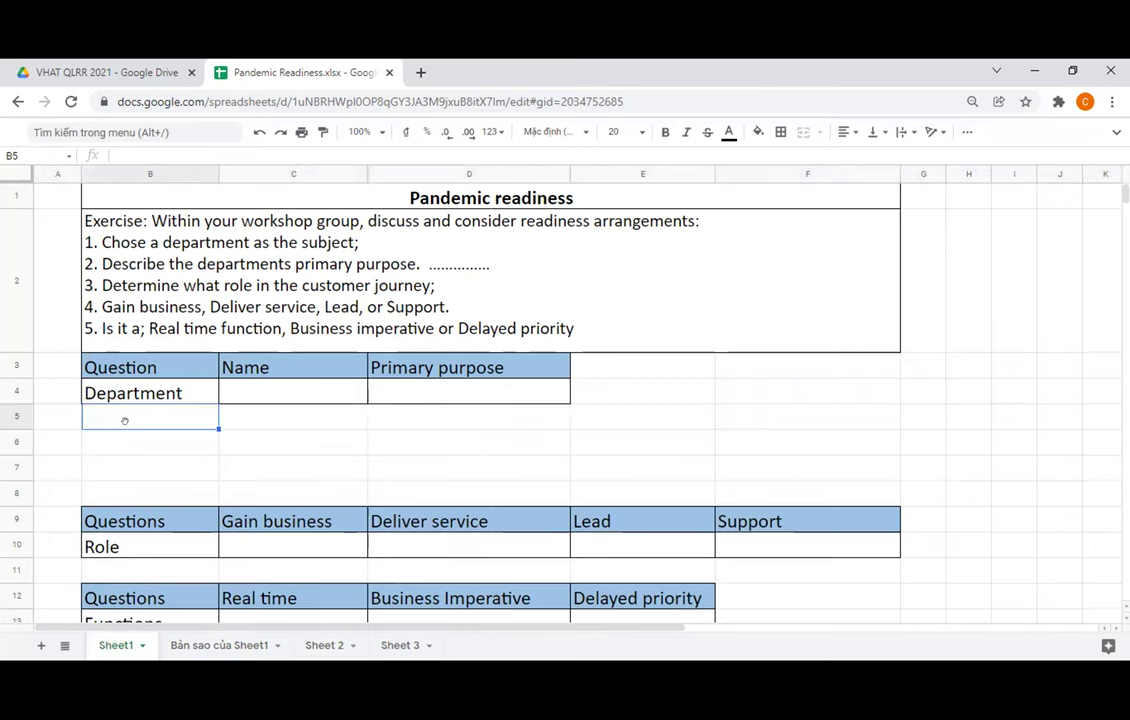
pyautogui.scroll(-2, 15, 412)
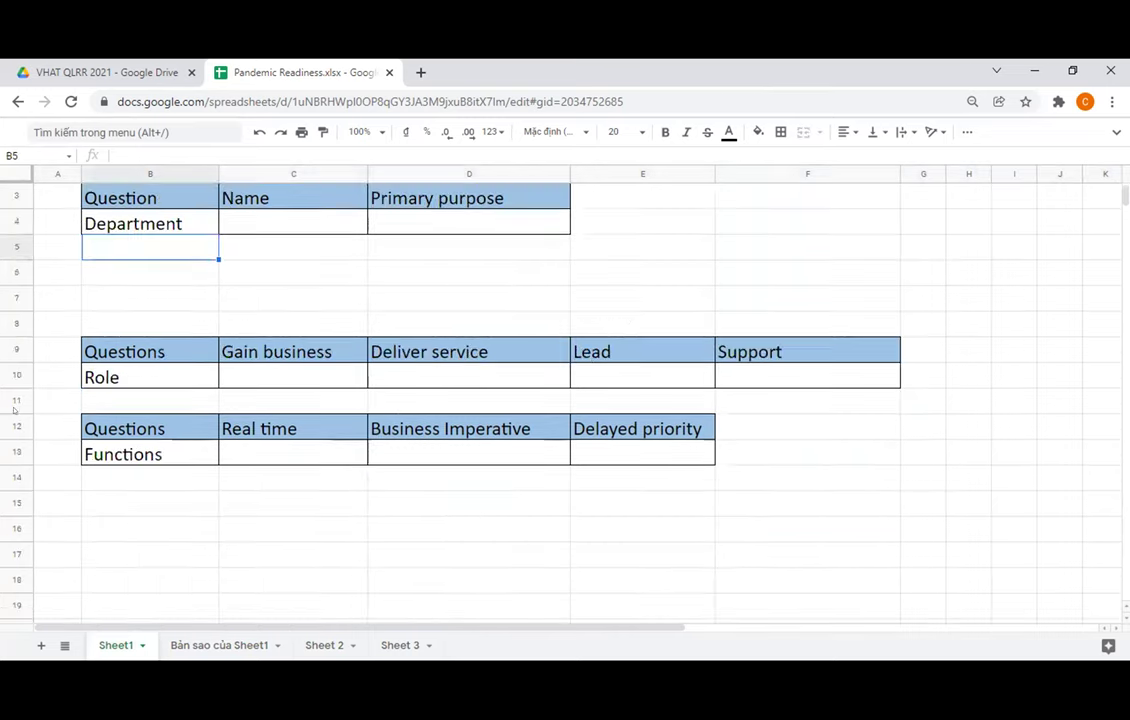
pyautogui.scroll(2, 164, 430)
pyautogui.click(18, 391)
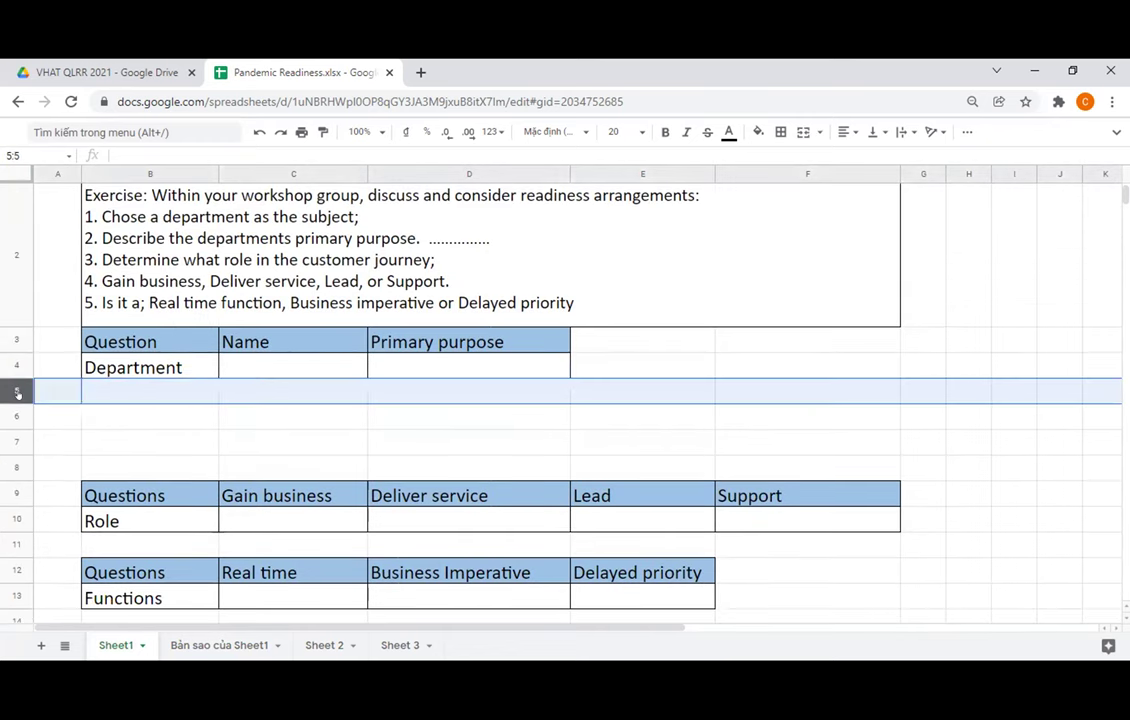
pyautogui.rightClick(18, 391)
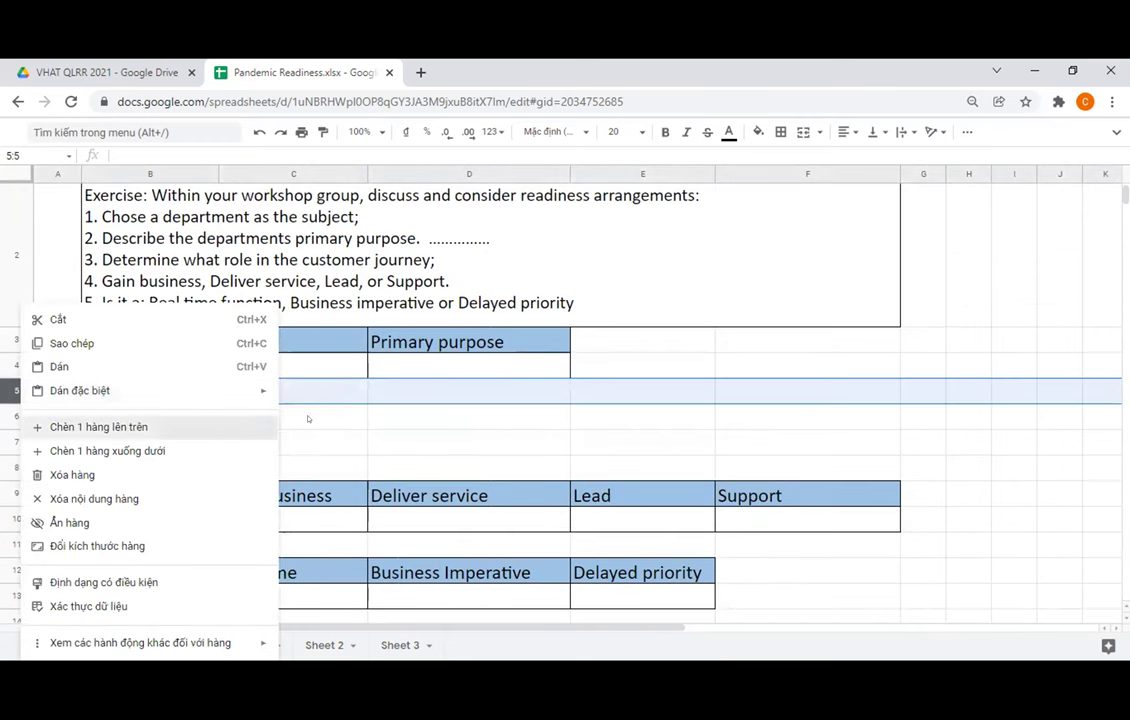
pyautogui.click(113, 427)
# Apply all borders to the blank cells B5:D8 below the Department row
pyautogui.moveTo(133, 395); pyautogui.dragTo(454, 461)
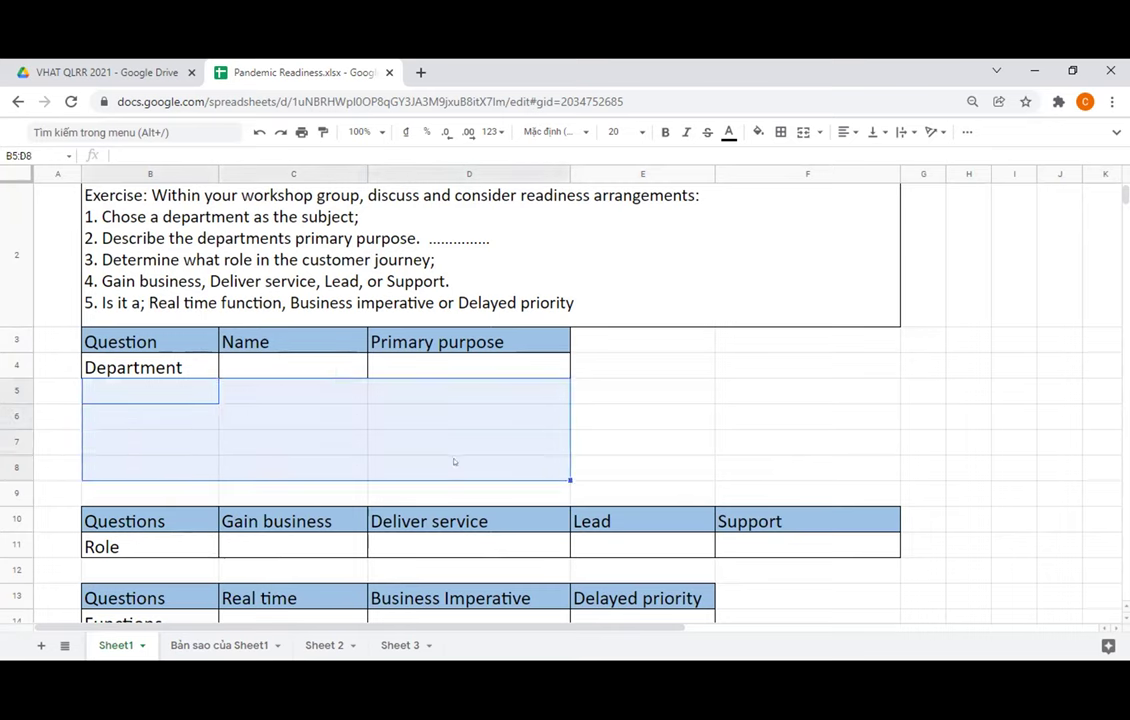
pyautogui.click(780, 131)
pyautogui.click(784, 158)
pyautogui.click(643, 366)
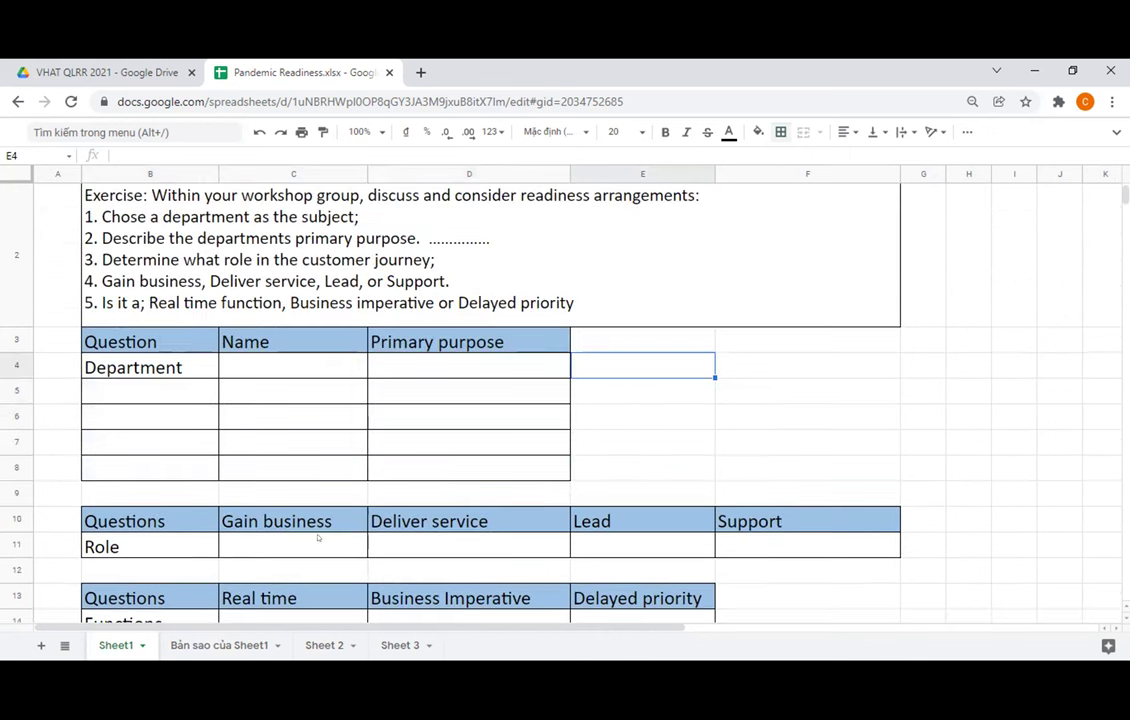
# Number the department rows 1 to 5 in cells A4:A8, filling the series down from 1 and 2
pyautogui.click(58, 366)
pyautogui.click(120, 368)
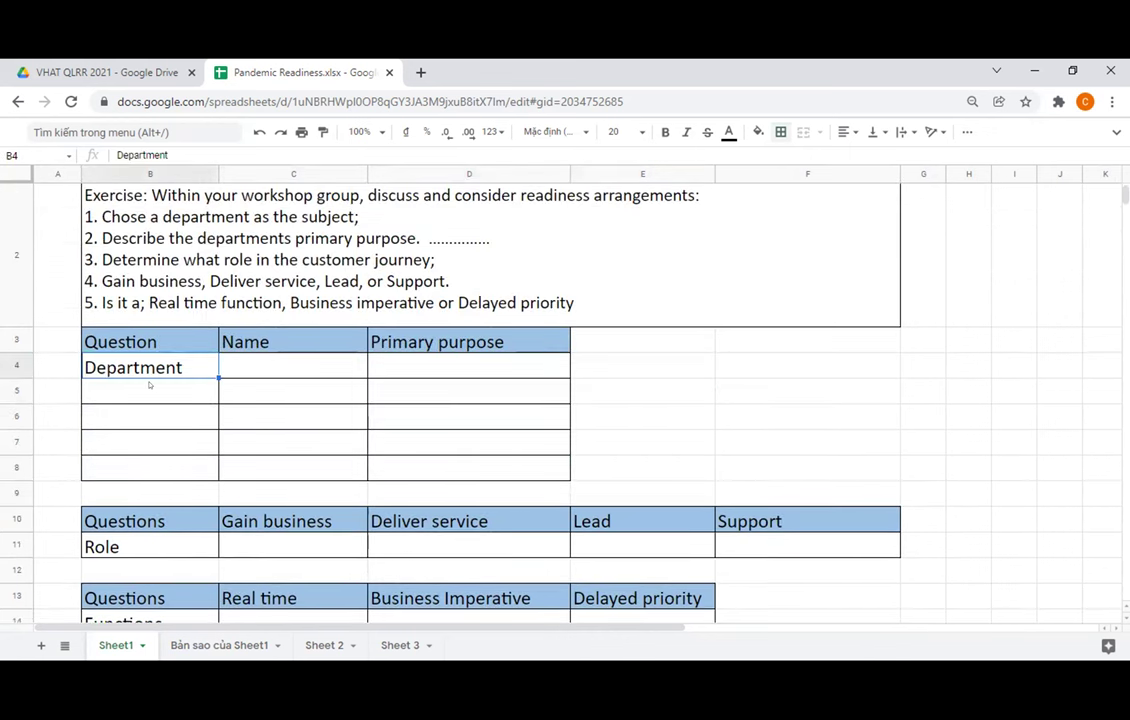
pyautogui.click(55, 366)
pyautogui.write('1')
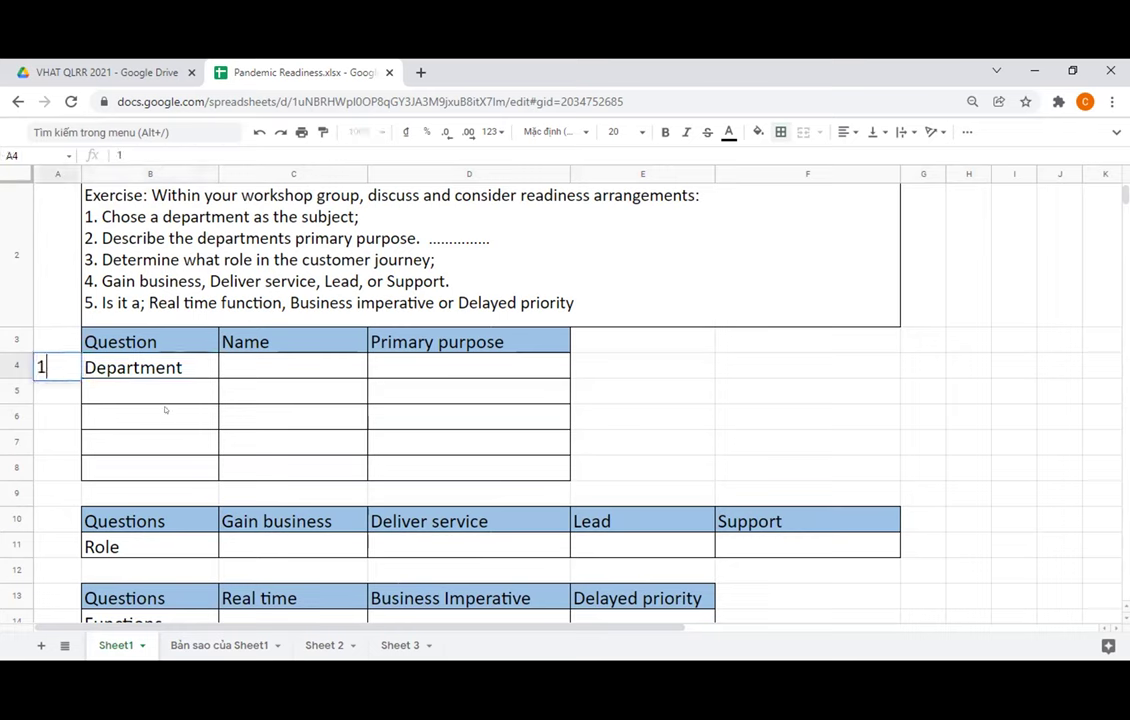
pyautogui.press('Return')
pyautogui.write('2')
pyautogui.press('Return')
pyautogui.moveTo(62, 367); pyautogui.dragTo(73, 468)
pyautogui.click(155, 418)
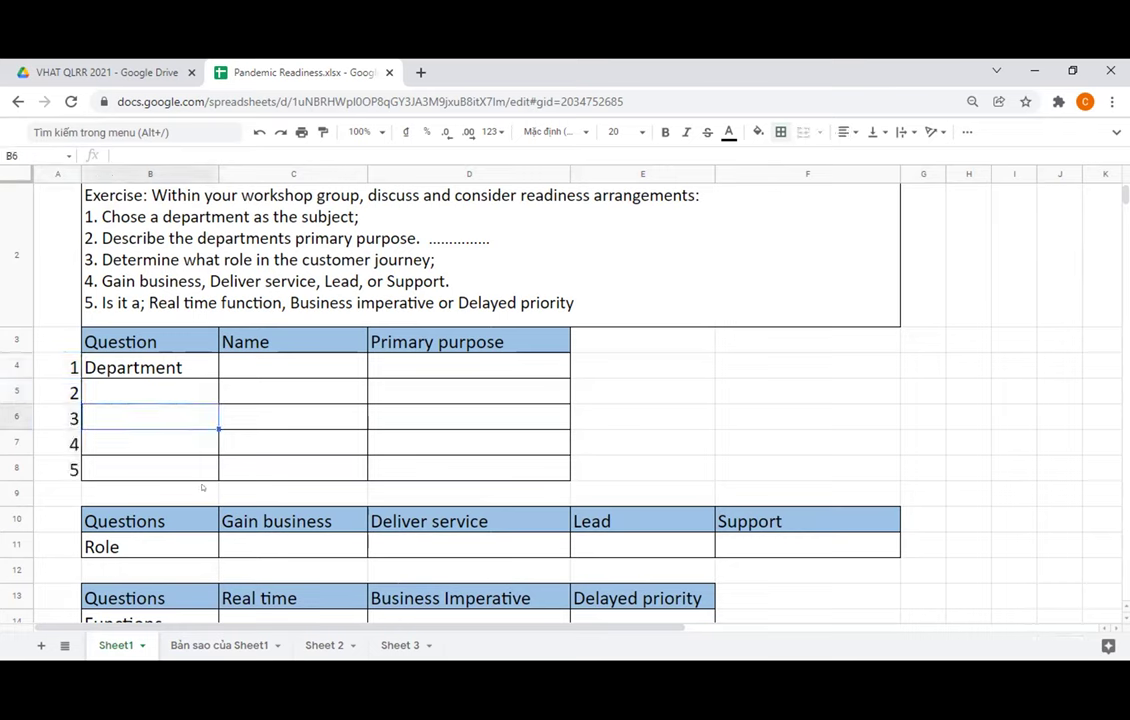
# Merge the Department cells B4:B8 and align the text vertically to the middle
pyautogui.click(297, 450)
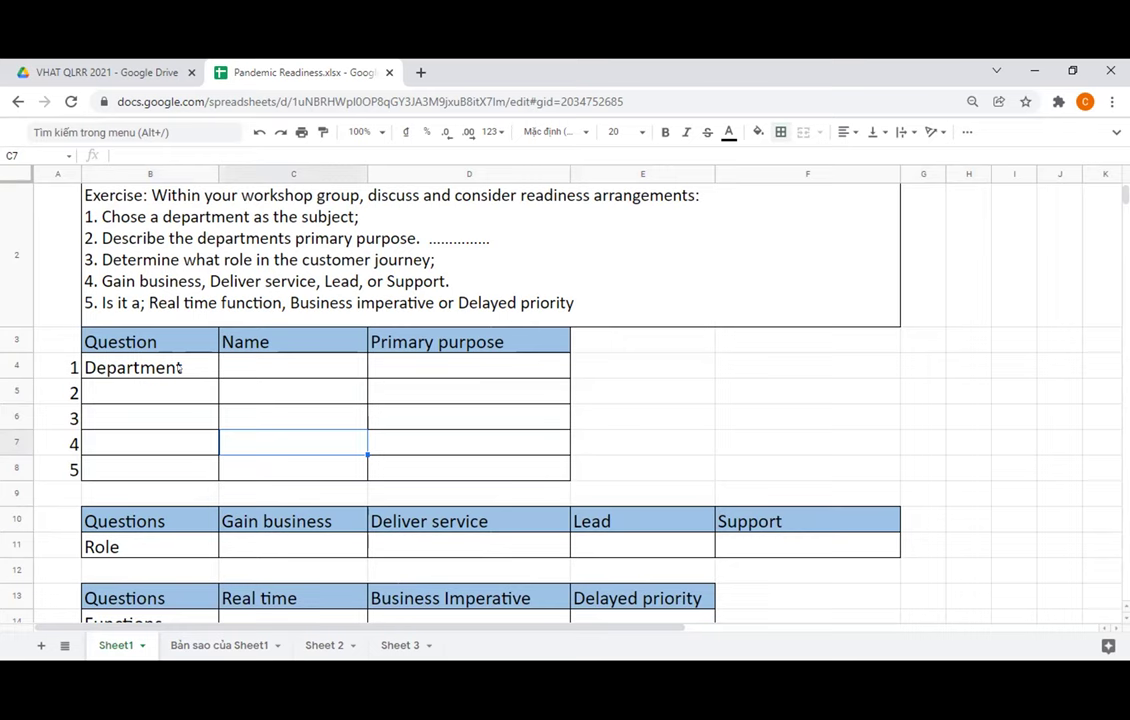
pyautogui.moveTo(186, 367); pyautogui.dragTo(176, 462)
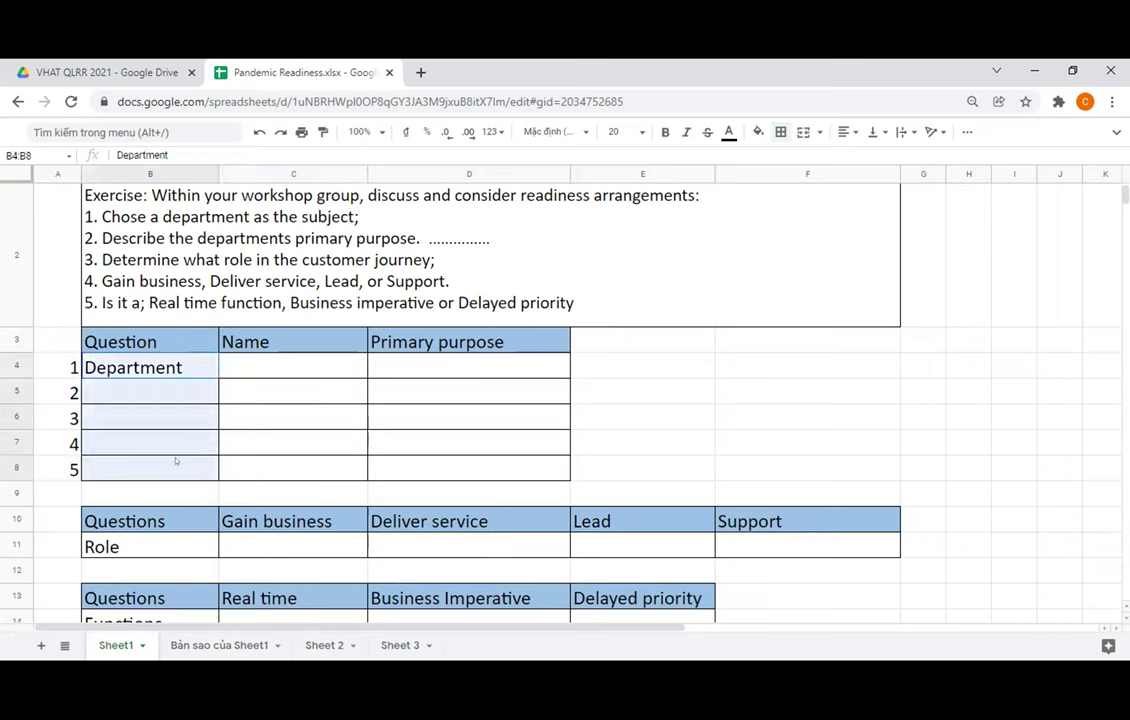
pyautogui.click(802, 132)
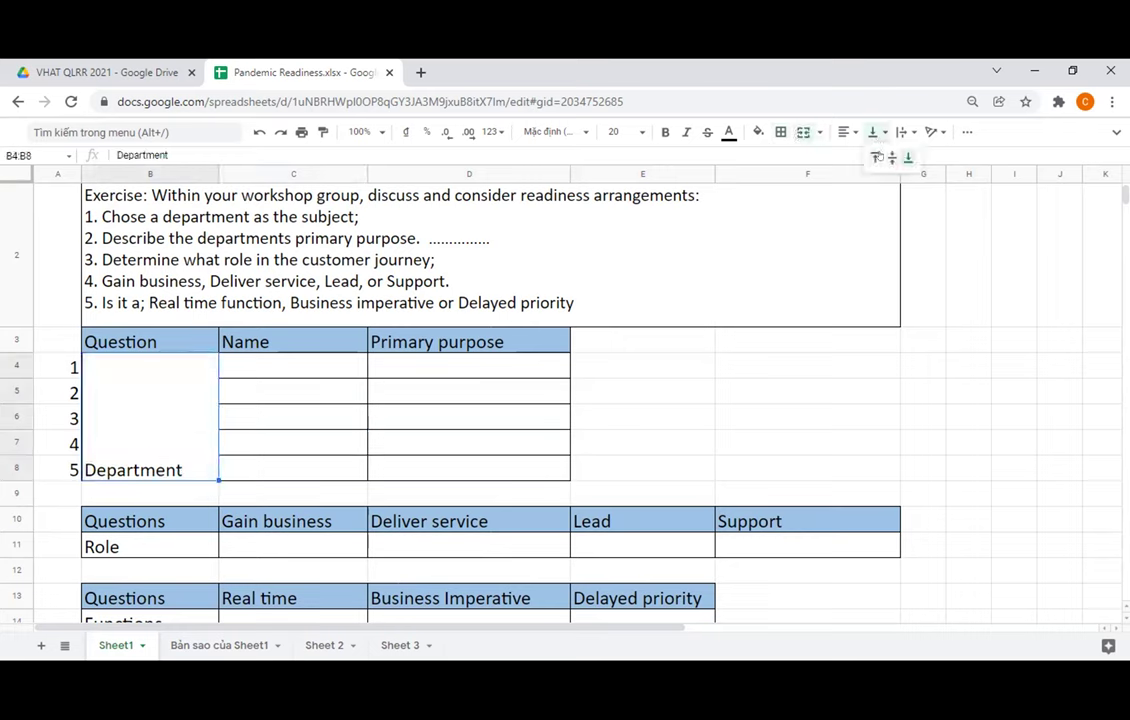
pyautogui.click(420, 365)
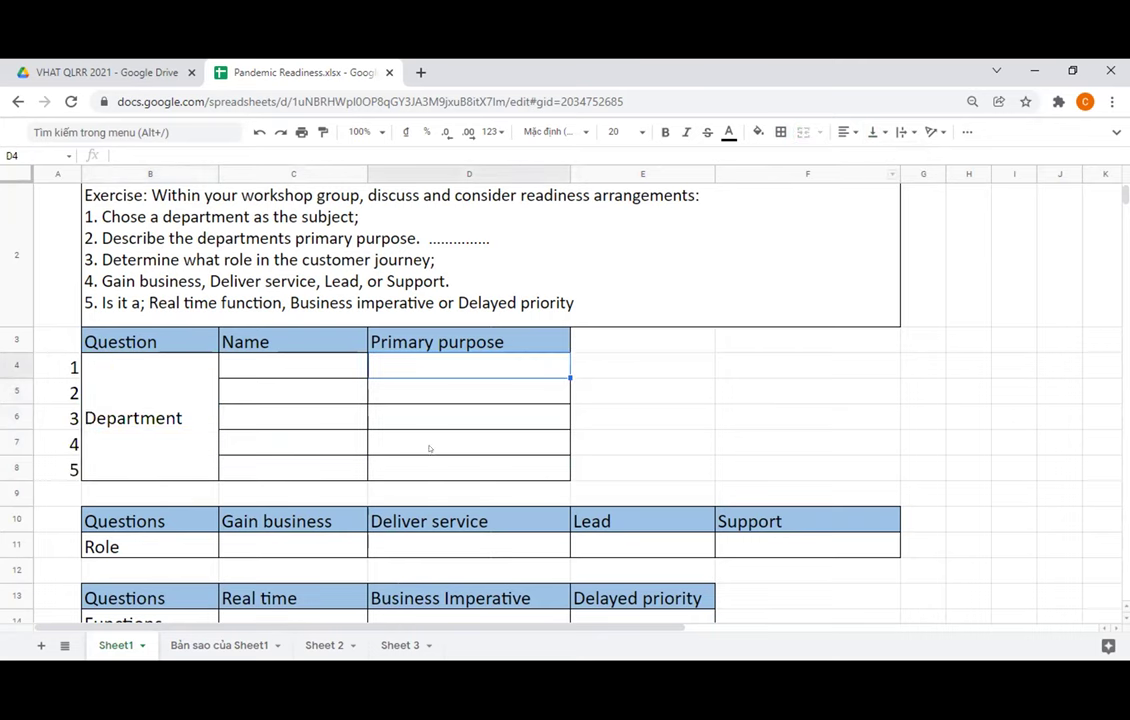
# Insert four blank rows directly below the Role row, before the Functions table
pyautogui.scroll(-2, 469, 474)
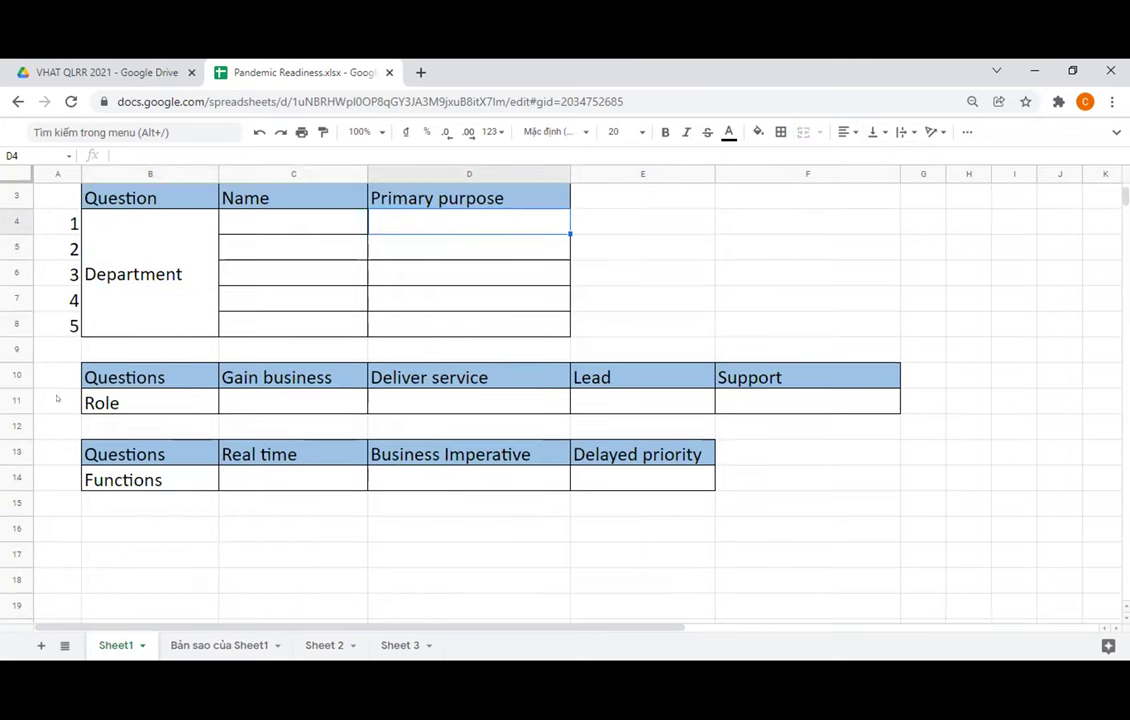
pyautogui.rightClick(16, 427)
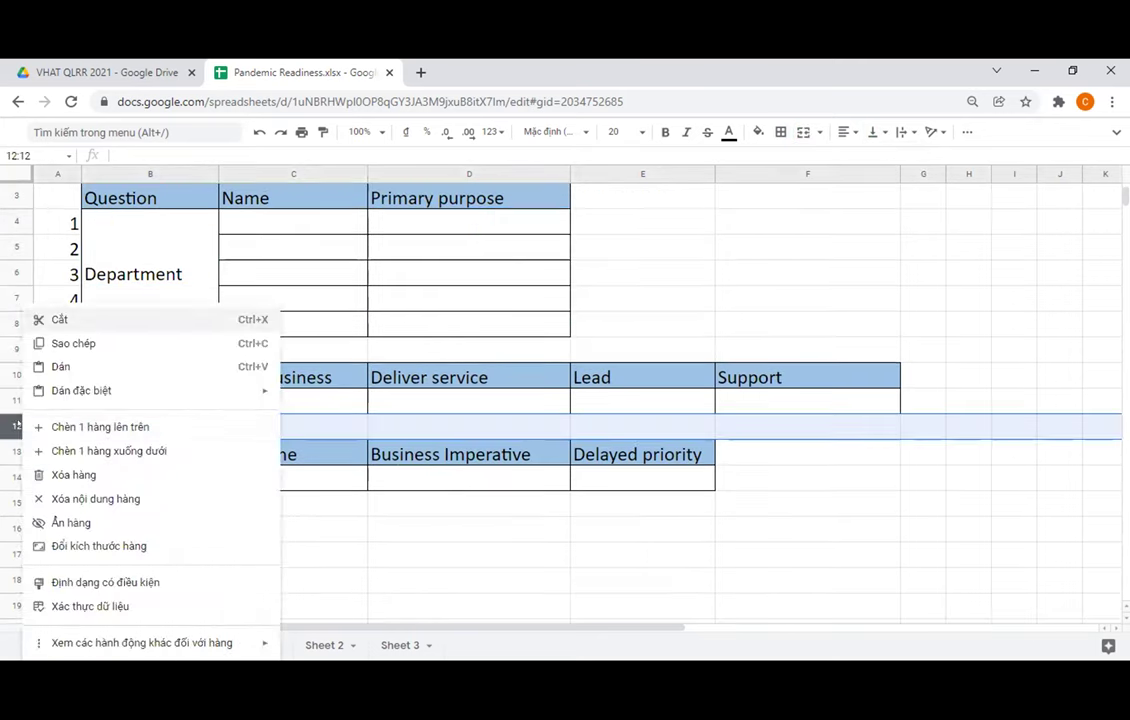
pyautogui.click(60, 428)
pyautogui.rightClick(14, 426)
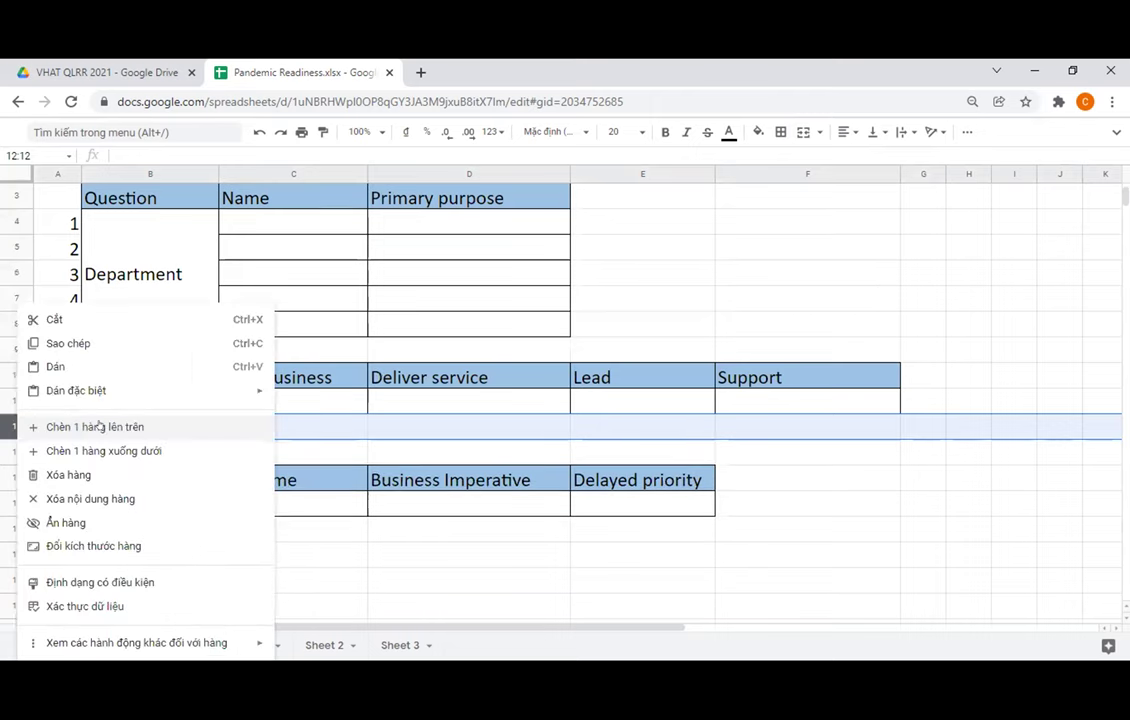
pyautogui.click(18, 427)
pyautogui.press('Right')
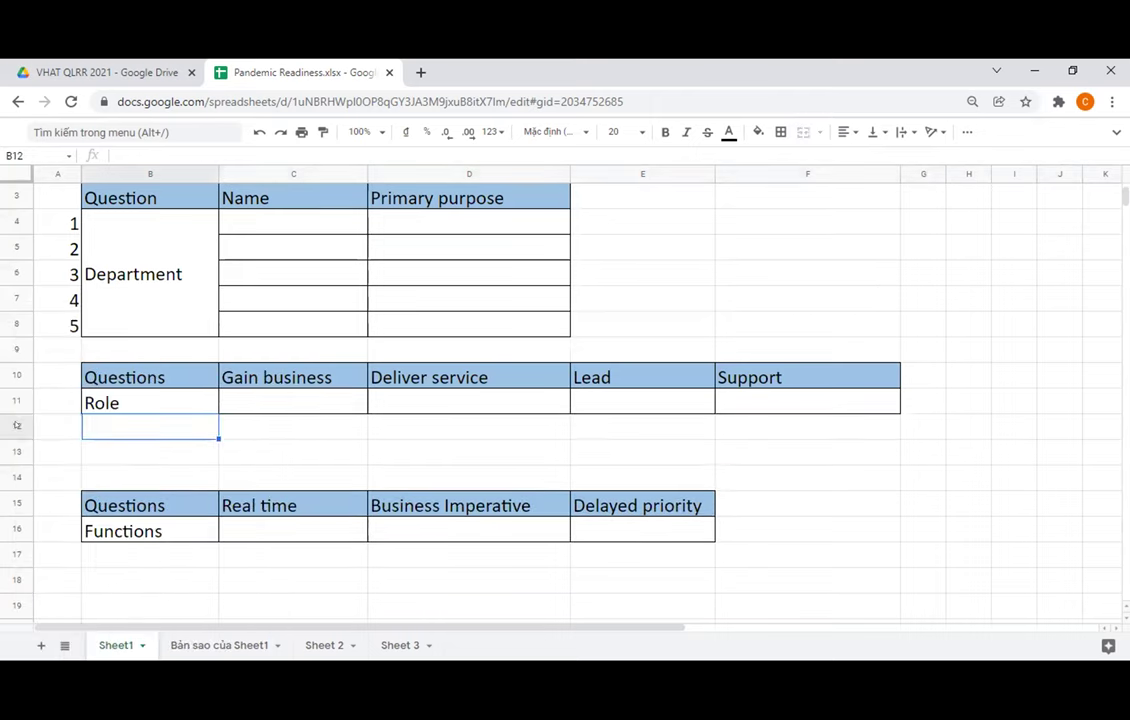
pyautogui.moveTo(14, 426); pyautogui.dragTo(14, 451)
pyautogui.rightClick(132, 434)
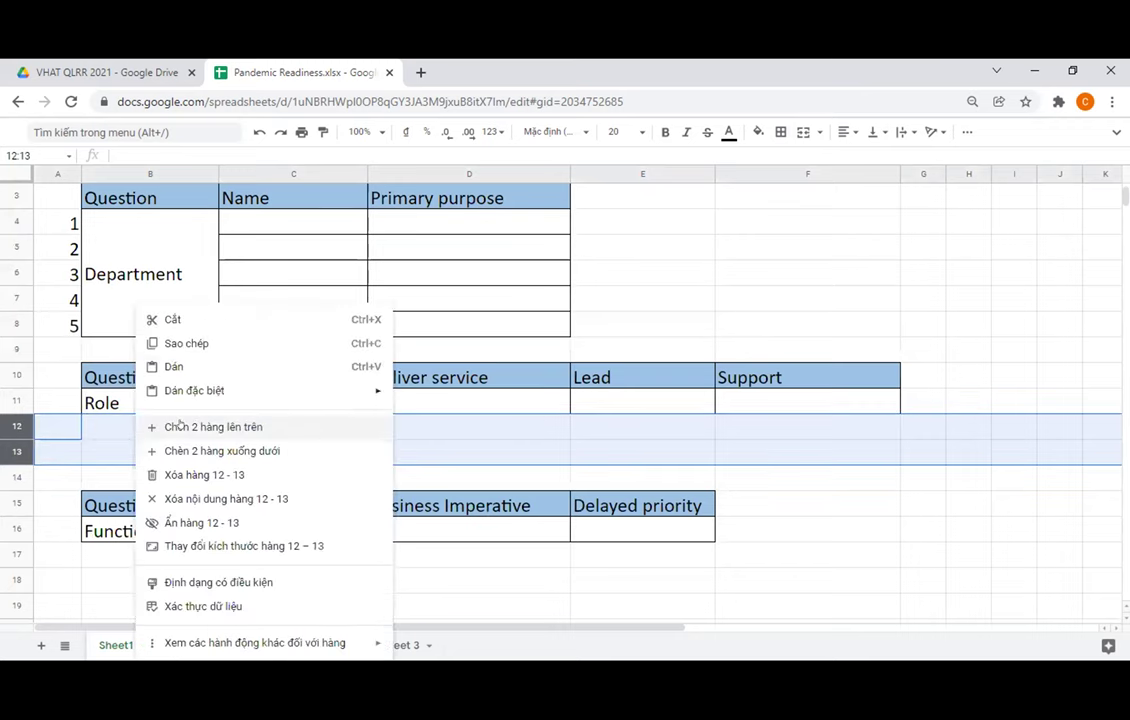
pyautogui.click(179, 426)
pyautogui.click(227, 424)
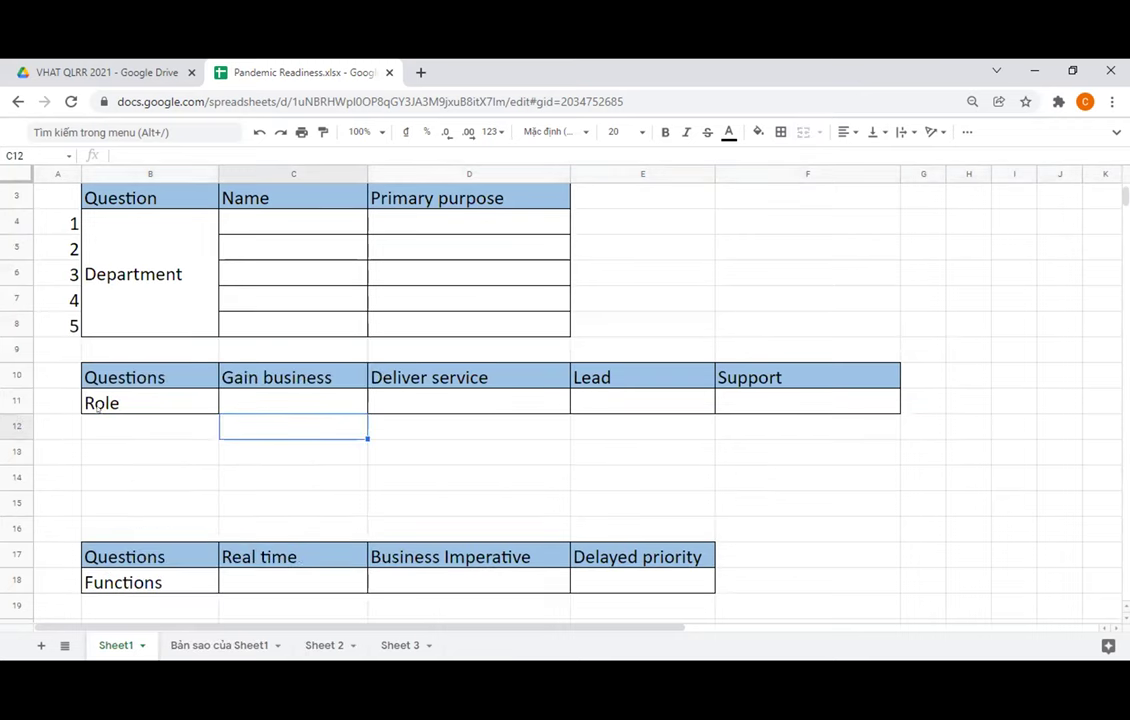
# Number the role rows 1 to 5 in cells A11:A15, filling the series down from 1 and 2
pyautogui.click(130, 405)
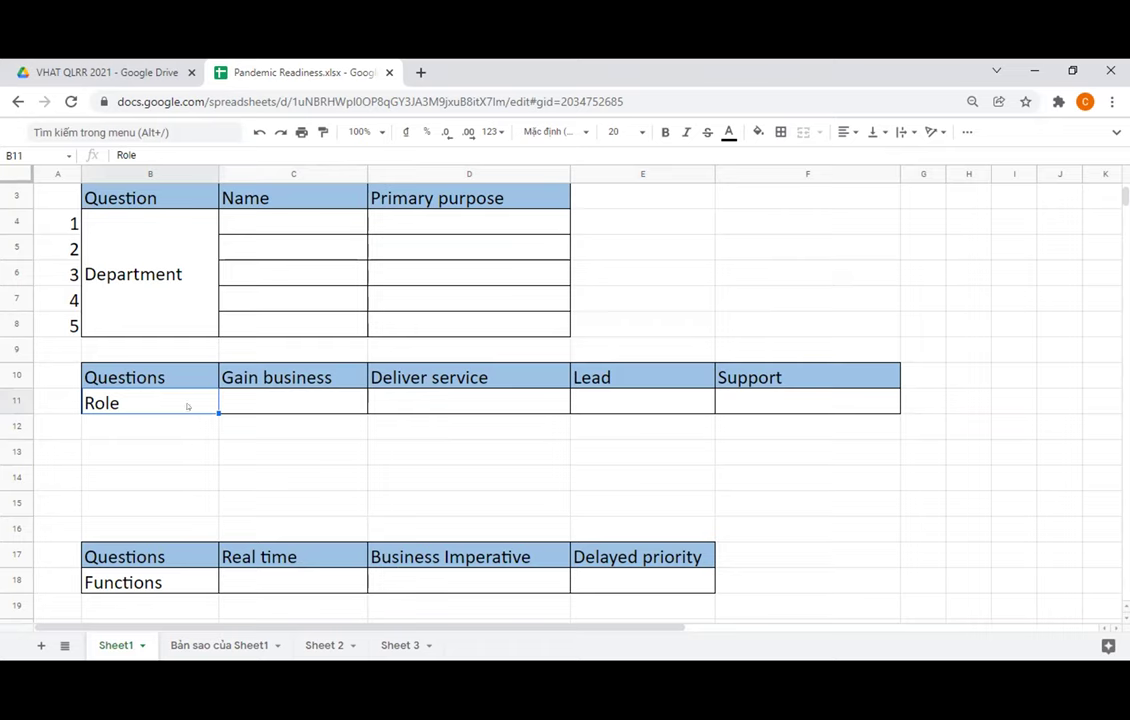
pyautogui.click(57, 402)
pyautogui.write('1')
pyautogui.press('Return')
pyautogui.write('2')
pyautogui.press('Return')
pyautogui.moveTo(72, 400); pyautogui.dragTo(72, 503)
pyautogui.click(139, 500)
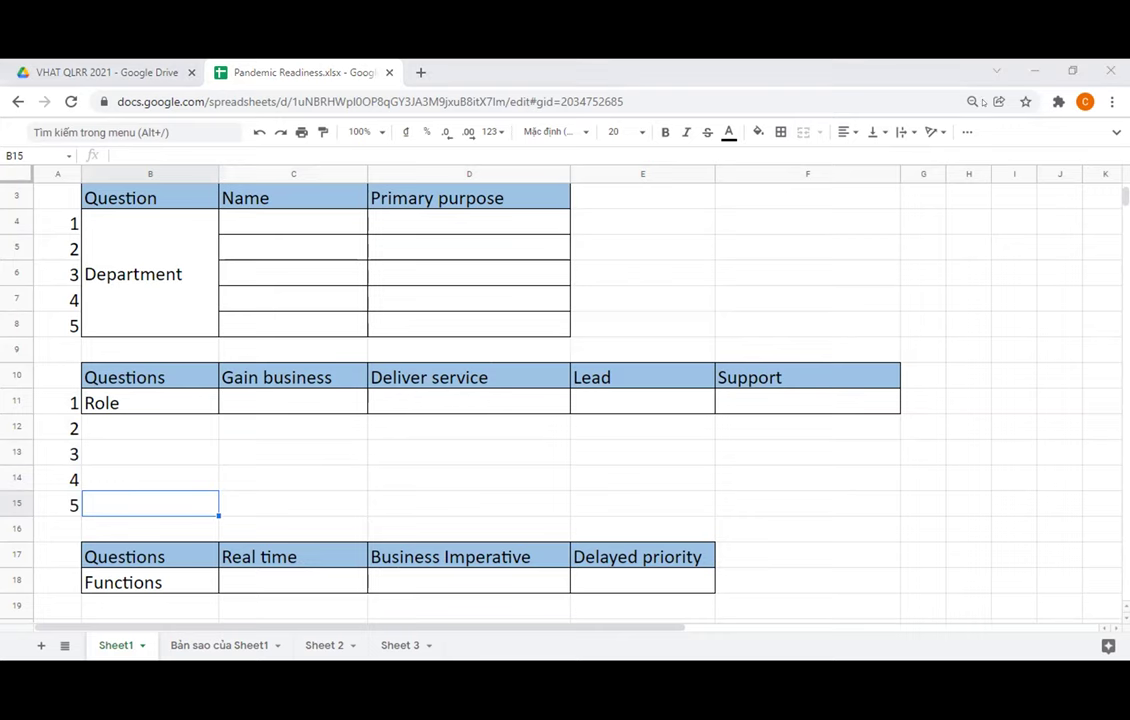
# Apply all borders to the whole Role table, cells B10:F15
pyautogui.moveTo(90, 379)
pyautogui.mouseDown()
pyautogui.moveTo(504, 512)
pyautogui.moveTo(725, 505)
pyautogui.mouseUp()
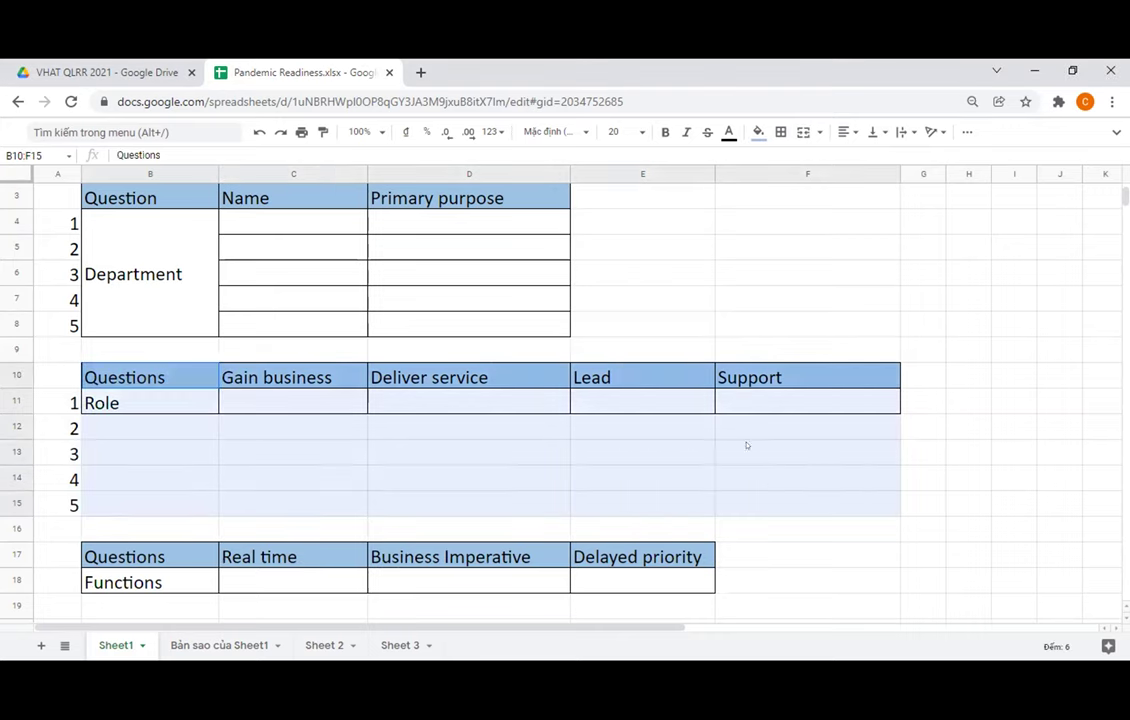
pyautogui.click(776, 131)
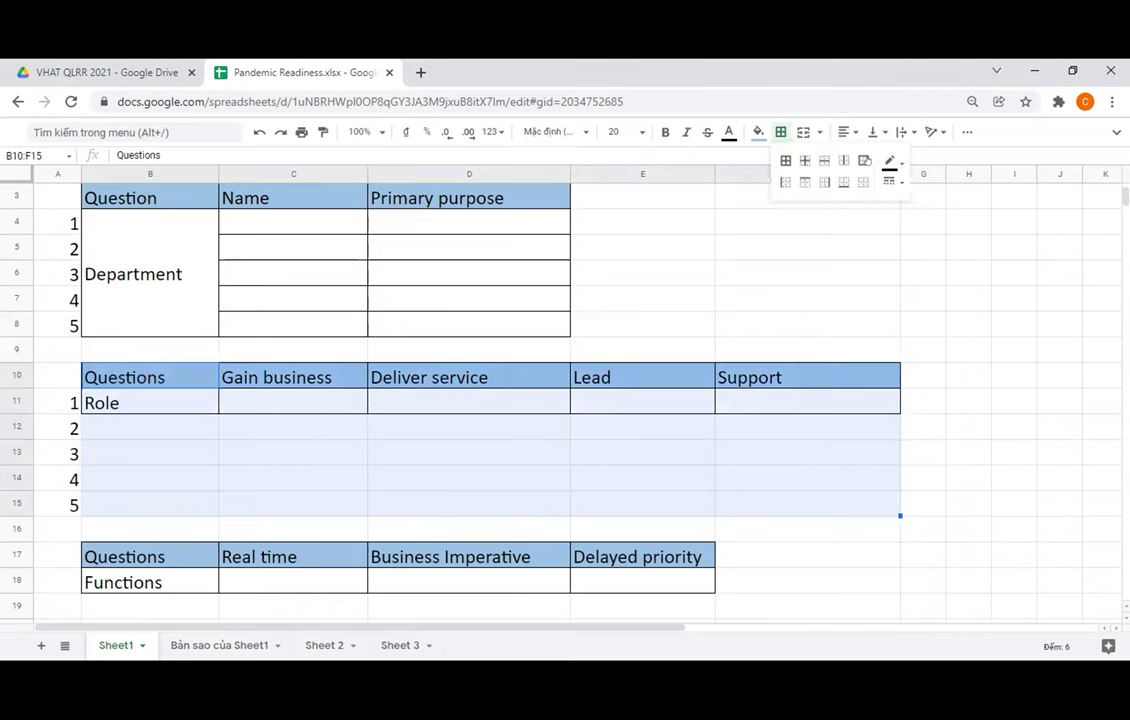
pyautogui.click(804, 163)
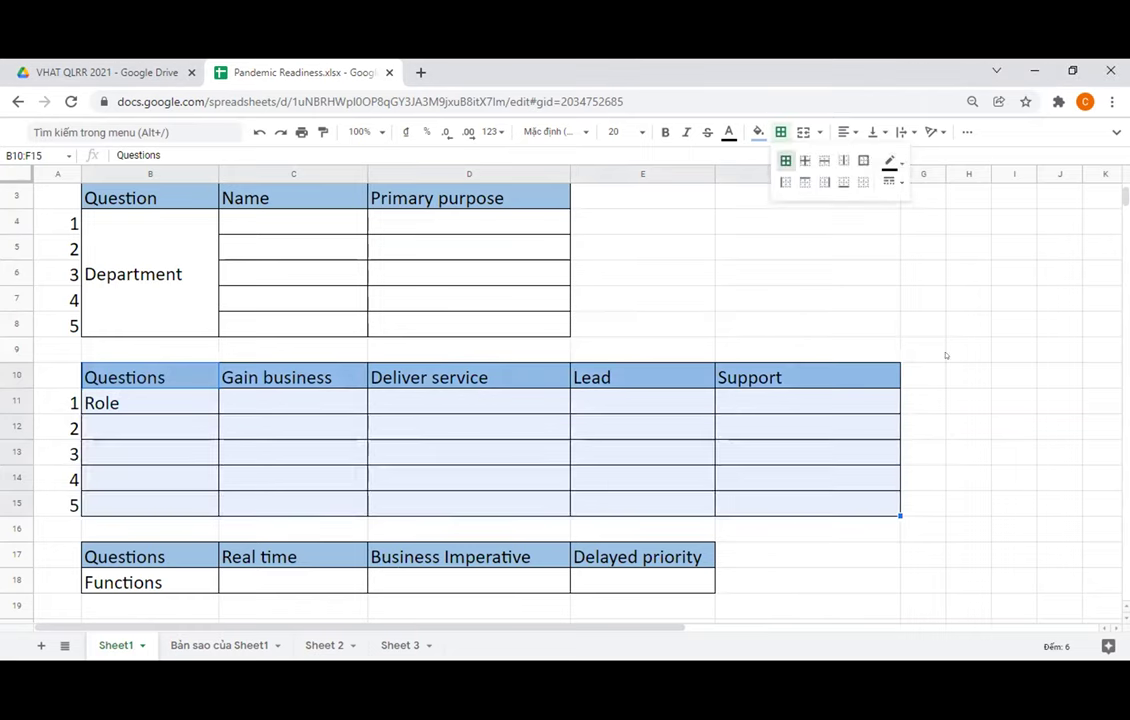
pyautogui.click(968, 349)
# Merge the Role cells B11:B15 and align the text vertically to the middle
pyautogui.moveTo(139, 408); pyautogui.dragTo(161, 505)
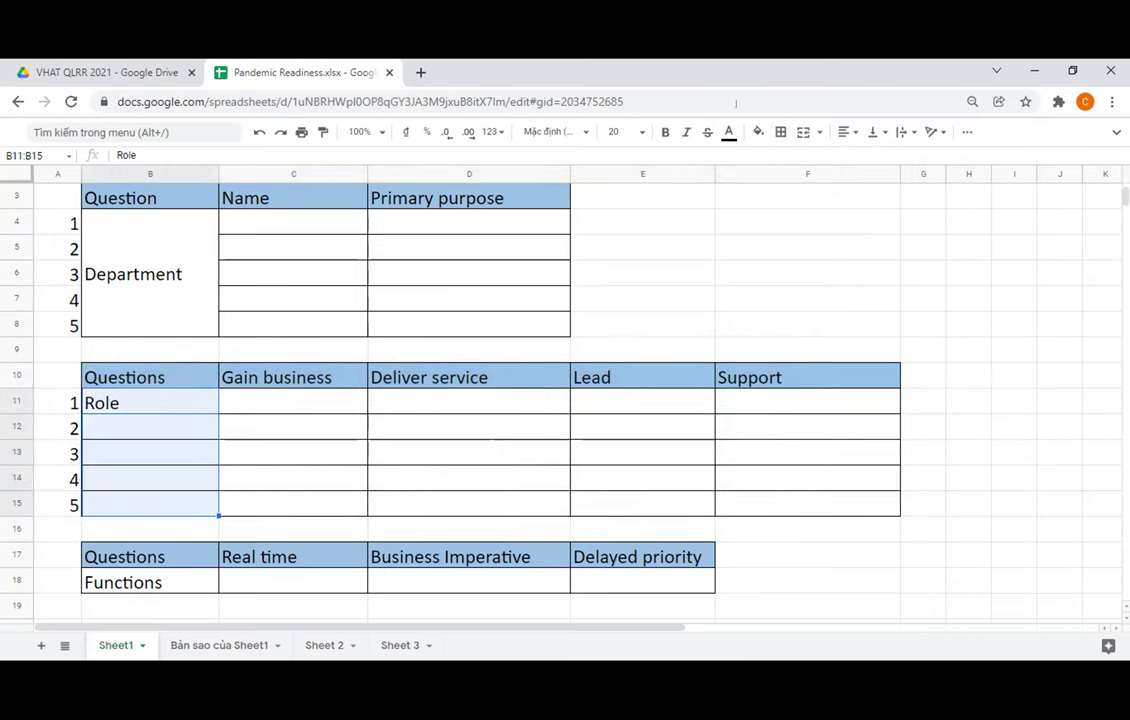
pyautogui.click(803, 131)
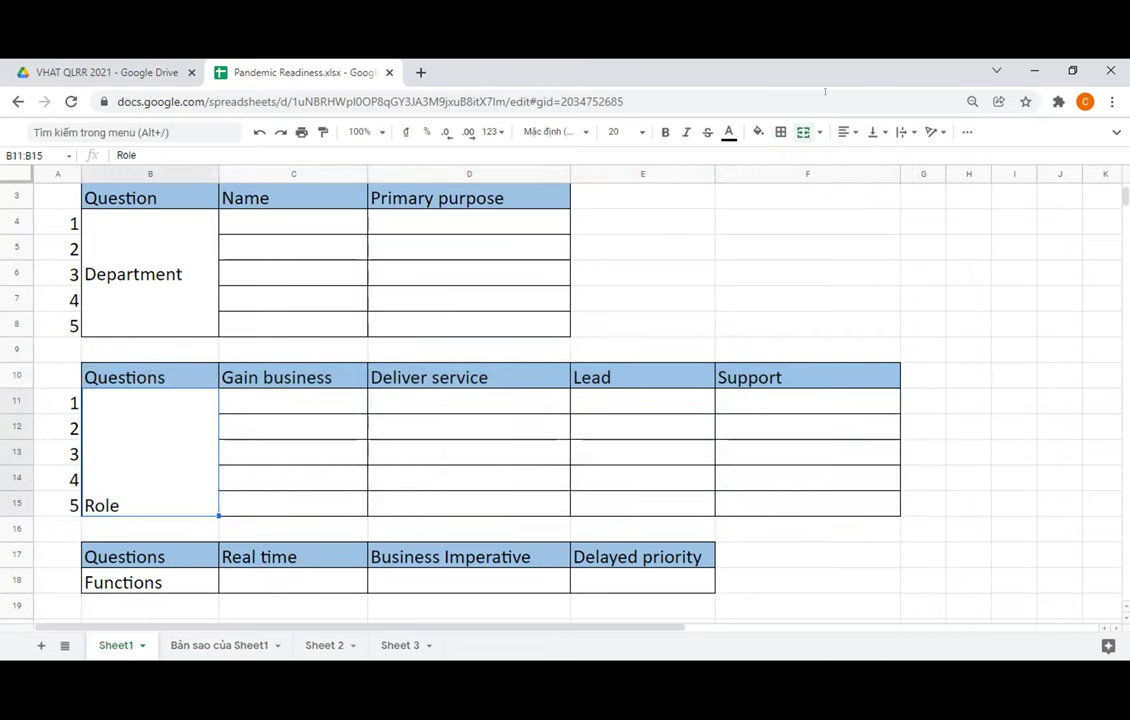
pyautogui.click(872, 131)
pyautogui.click(885, 162)
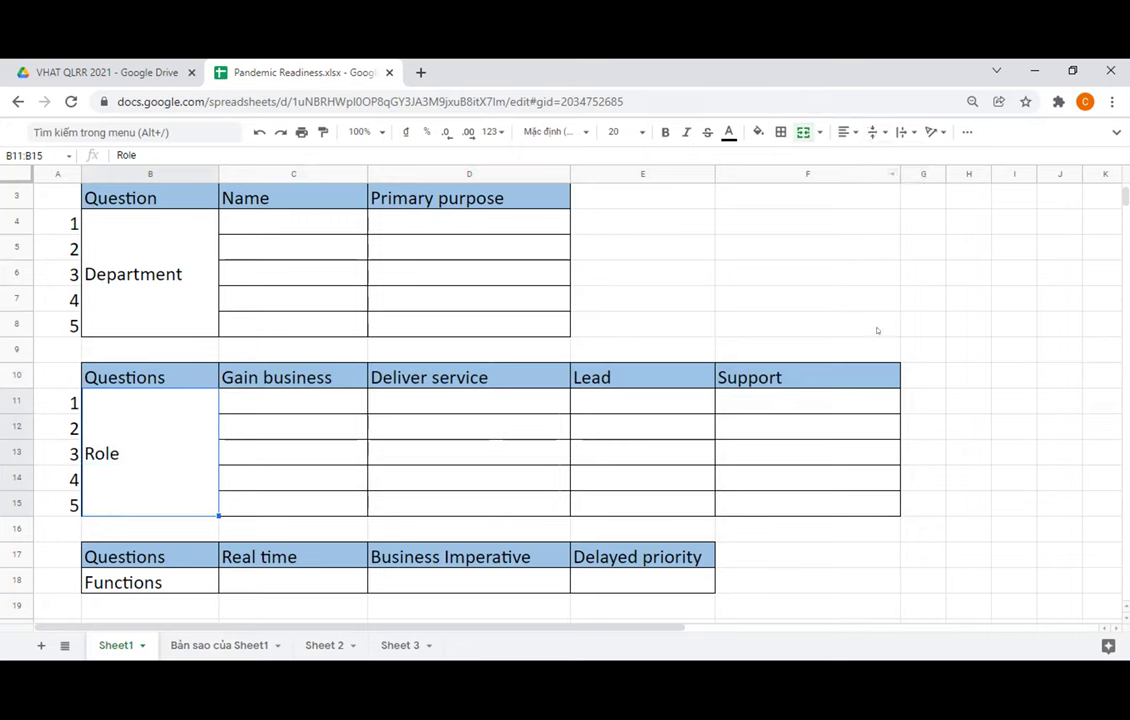
# Number the Functions table rows 1 to 5 in cells A18:A22, filling the series down from the first values
pyautogui.click(922, 324)
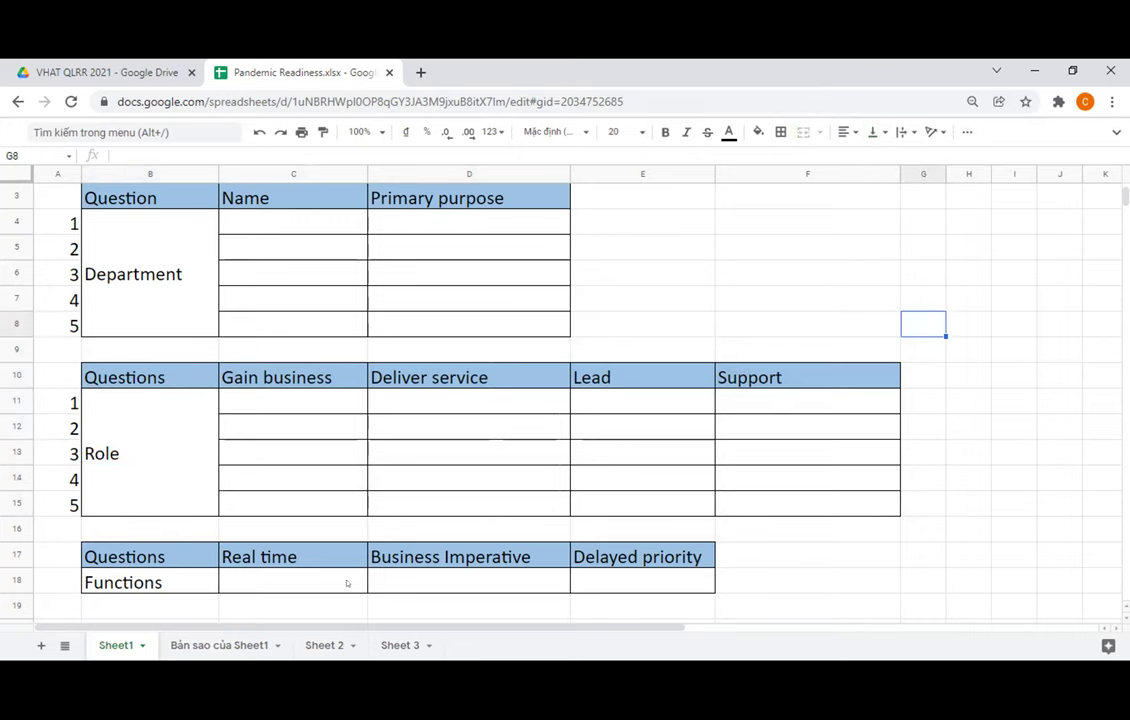
pyautogui.scroll(-2, 424, 566)
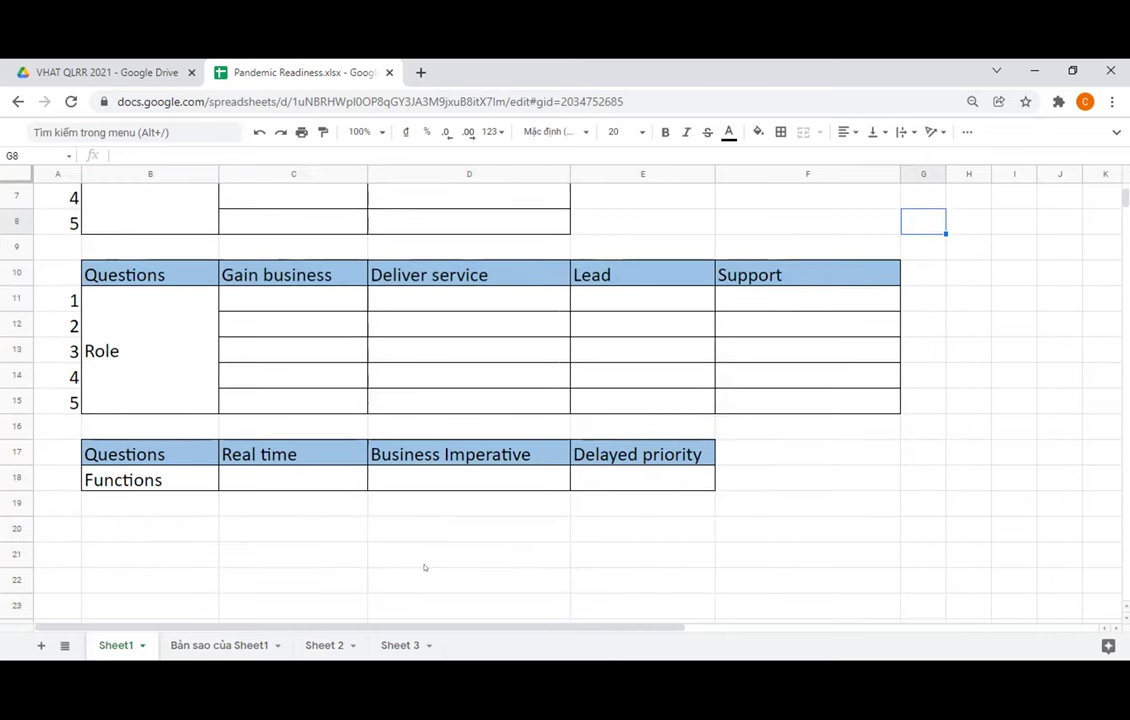
pyautogui.click(180, 503)
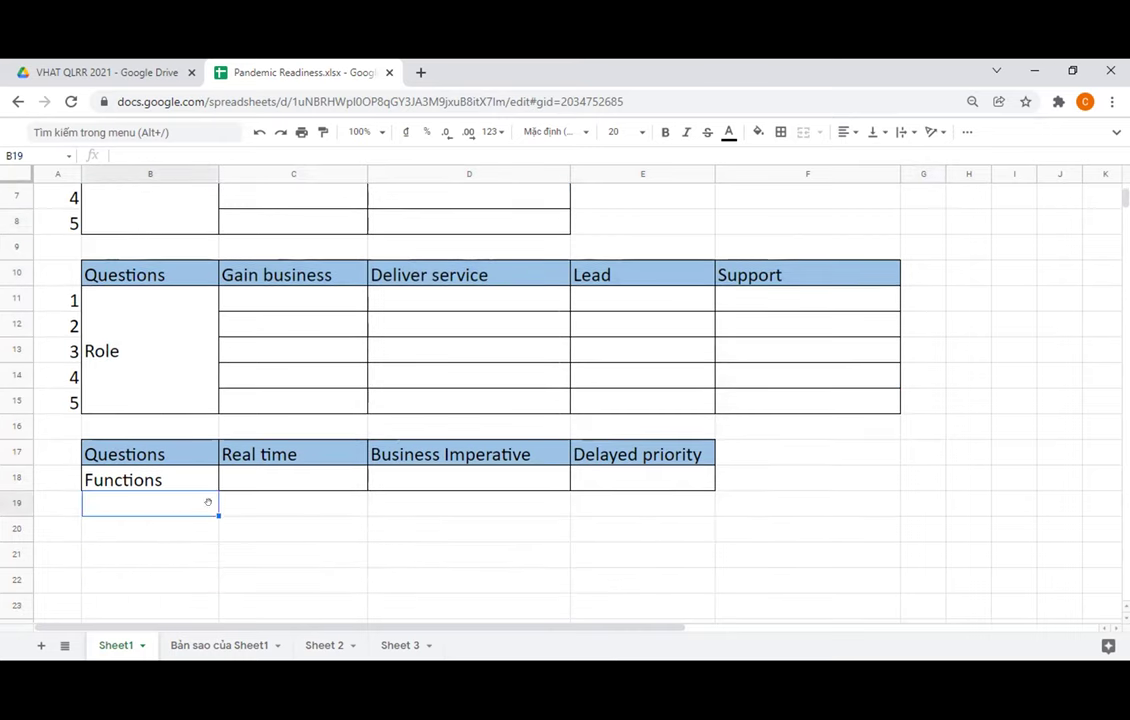
pyautogui.moveTo(175, 480); pyautogui.dragTo(189, 493)
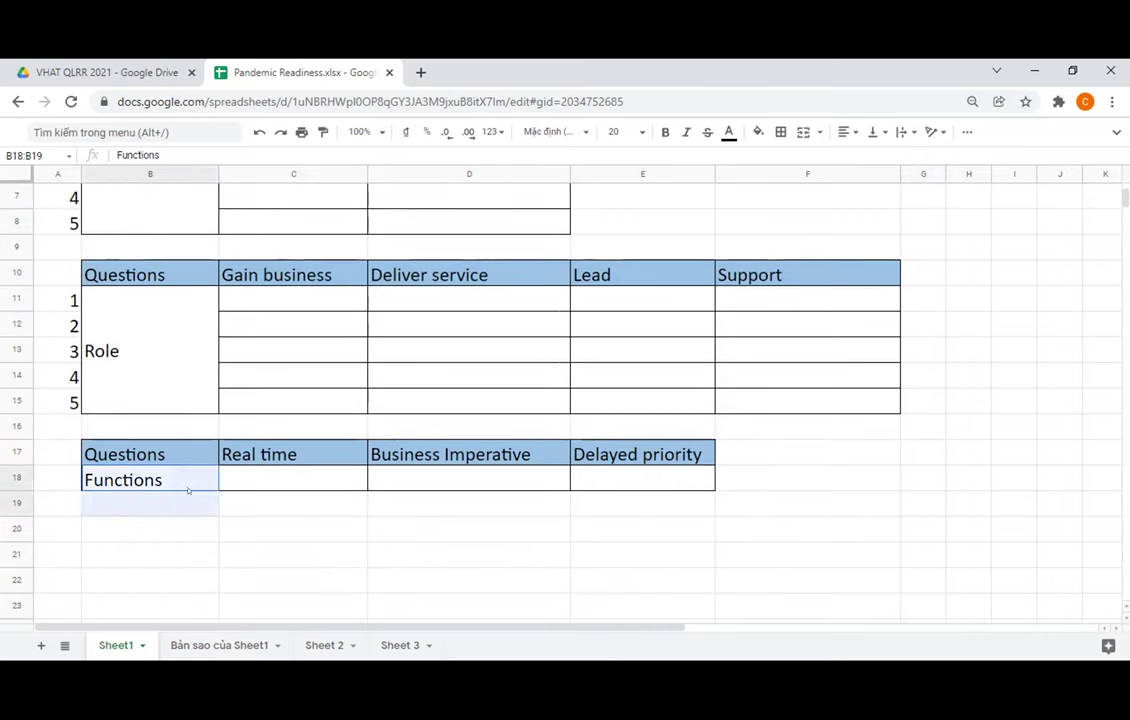
pyautogui.click(66, 472)
pyautogui.write('`')
pyautogui.press('BackSpace')
pyautogui.write('1')
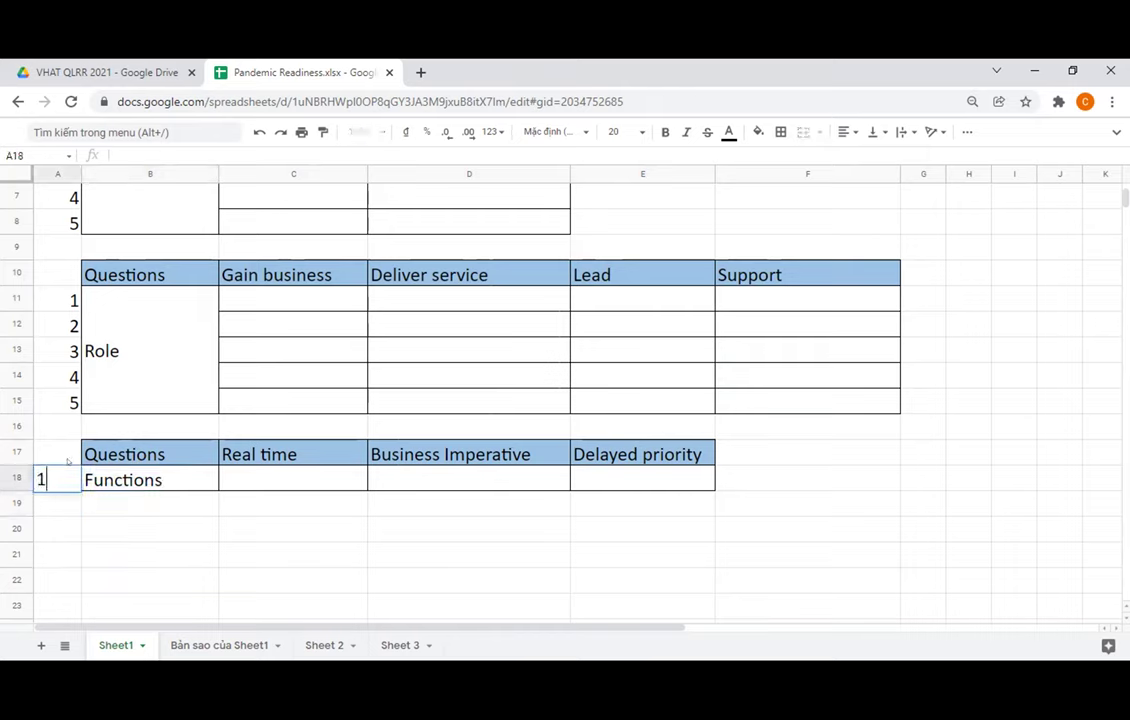
pyautogui.press('Return')
pyautogui.write('2')
pyautogui.press('Return')
pyautogui.write('3')
pyautogui.press('Return')
pyautogui.moveTo(66, 478); pyautogui.dragTo(72, 582)
pyautogui.click(219, 565)
pyautogui.moveTo(150, 480); pyautogui.dragTo(614, 592)
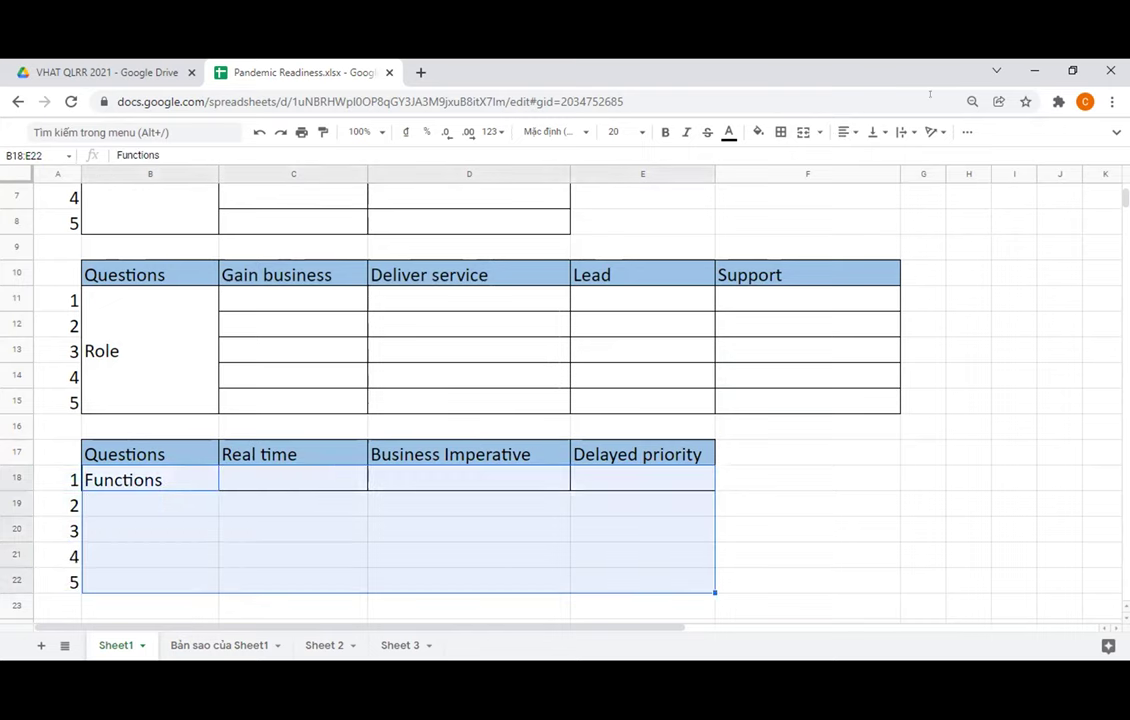
pyautogui.click(803, 132)
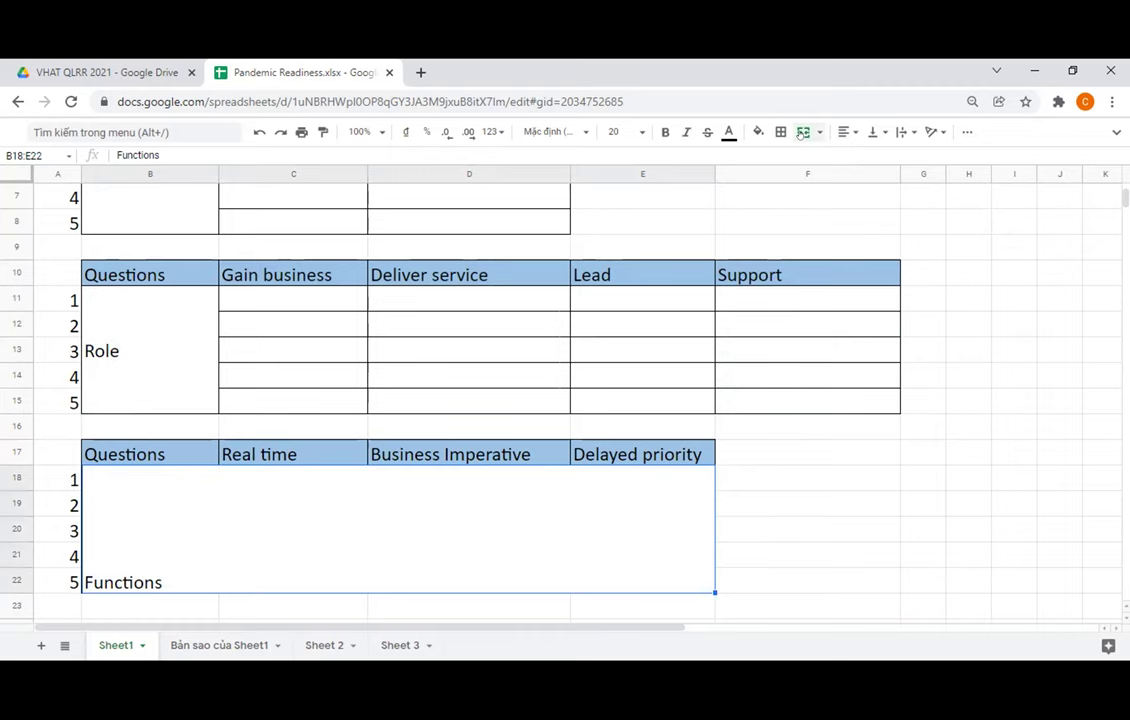
pyautogui.hotkey('ctrl', 'z')
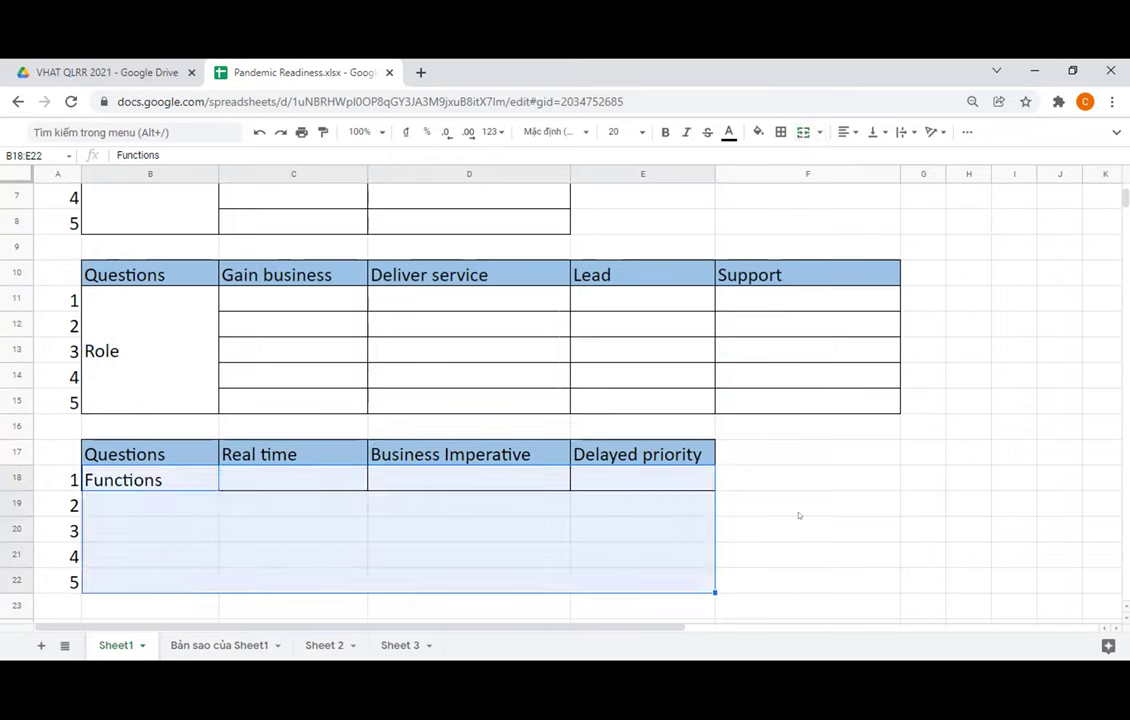
pyautogui.click(797, 510)
# Apply all borders to the Functions table body, cells B18:E22
pyautogui.moveTo(150, 480); pyautogui.dragTo(710, 588)
pyautogui.click(781, 132)
pyautogui.click(786, 160)
pyautogui.click(807, 453)
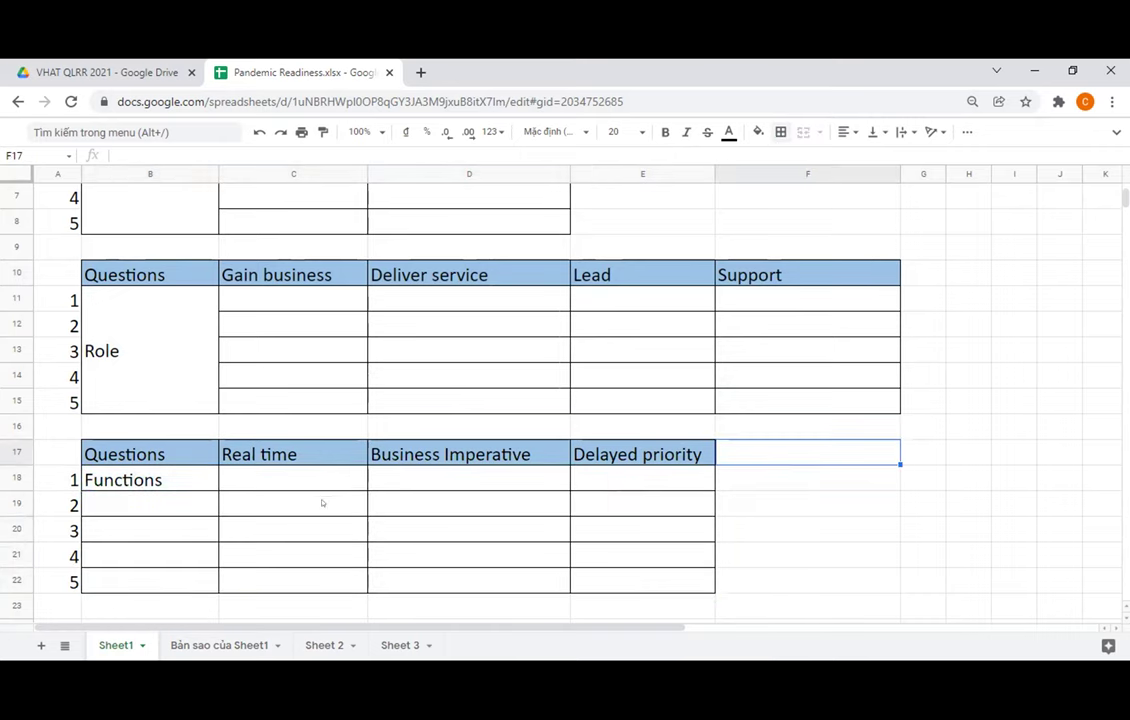
# Merge the Functions cells B18:B22 and align the text vertically to the middle
pyautogui.moveTo(197, 481); pyautogui.dragTo(202, 579)
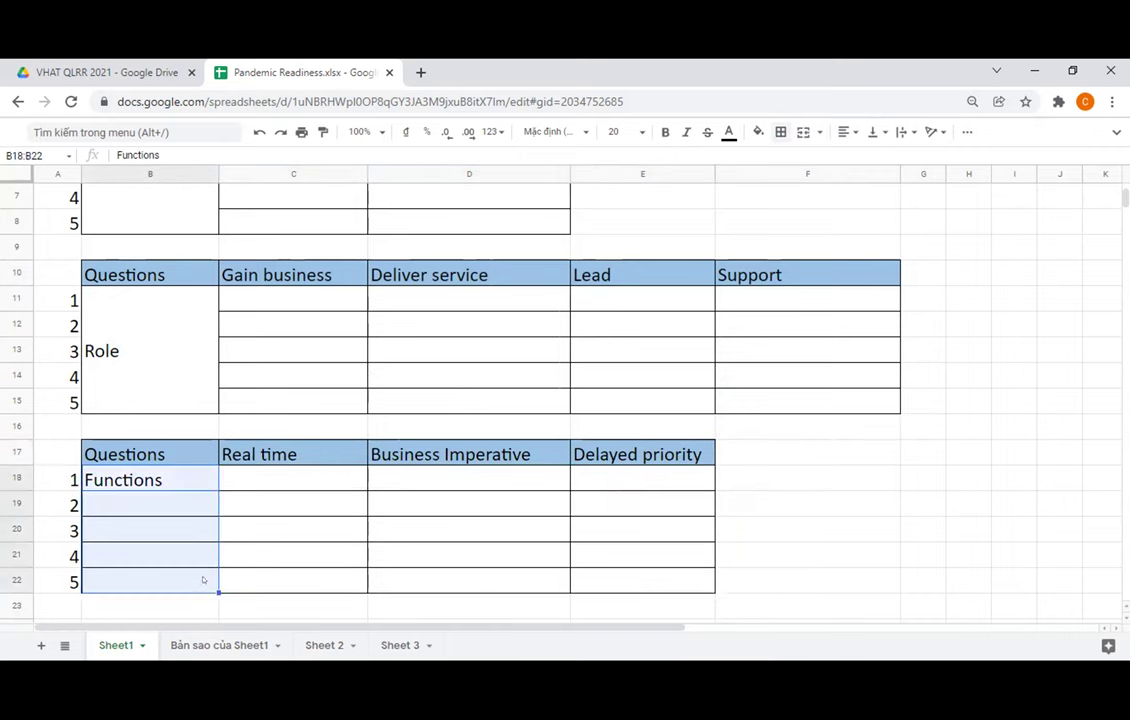
pyautogui.click(803, 132)
pyautogui.click(920, 425)
pyautogui.click(137, 501)
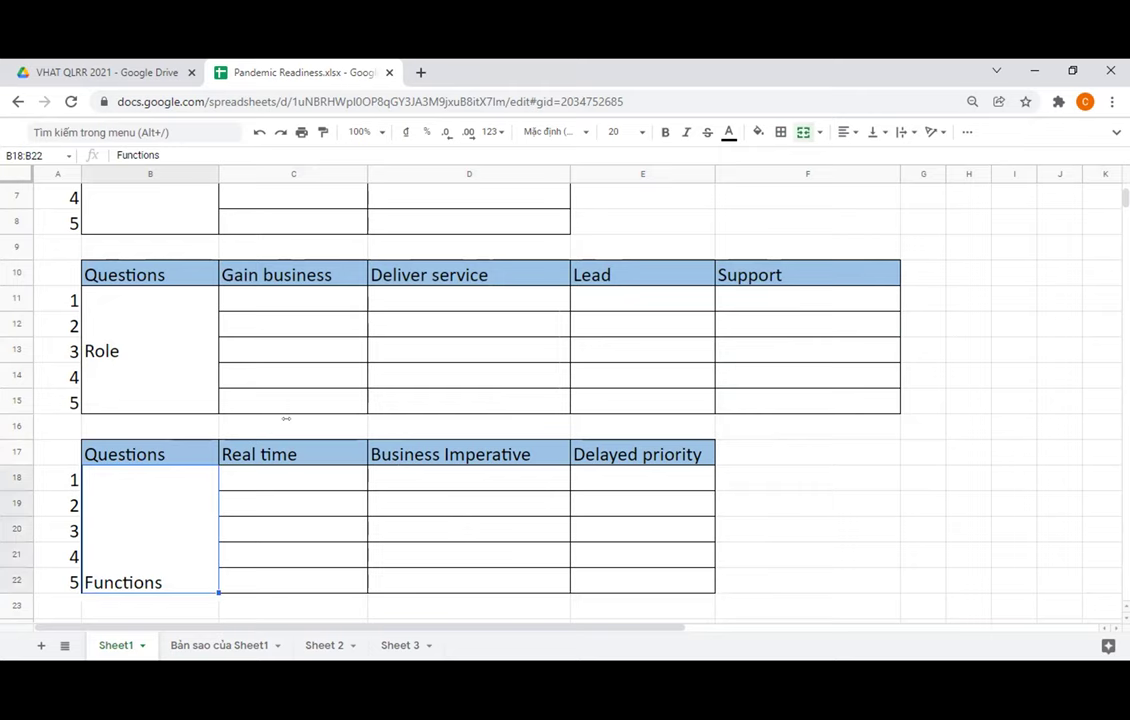
pyautogui.click(872, 132)
pyautogui.click(888, 155)
pyautogui.click(807, 426)
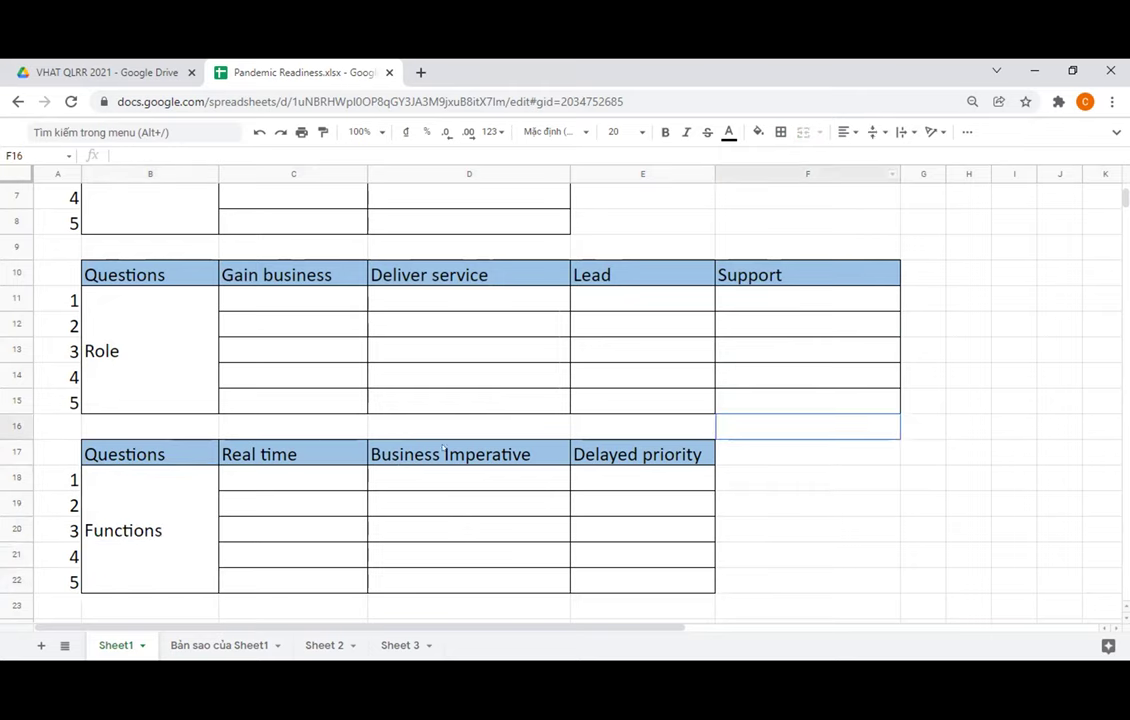
pyautogui.click(280, 481)
pyautogui.click(797, 450)
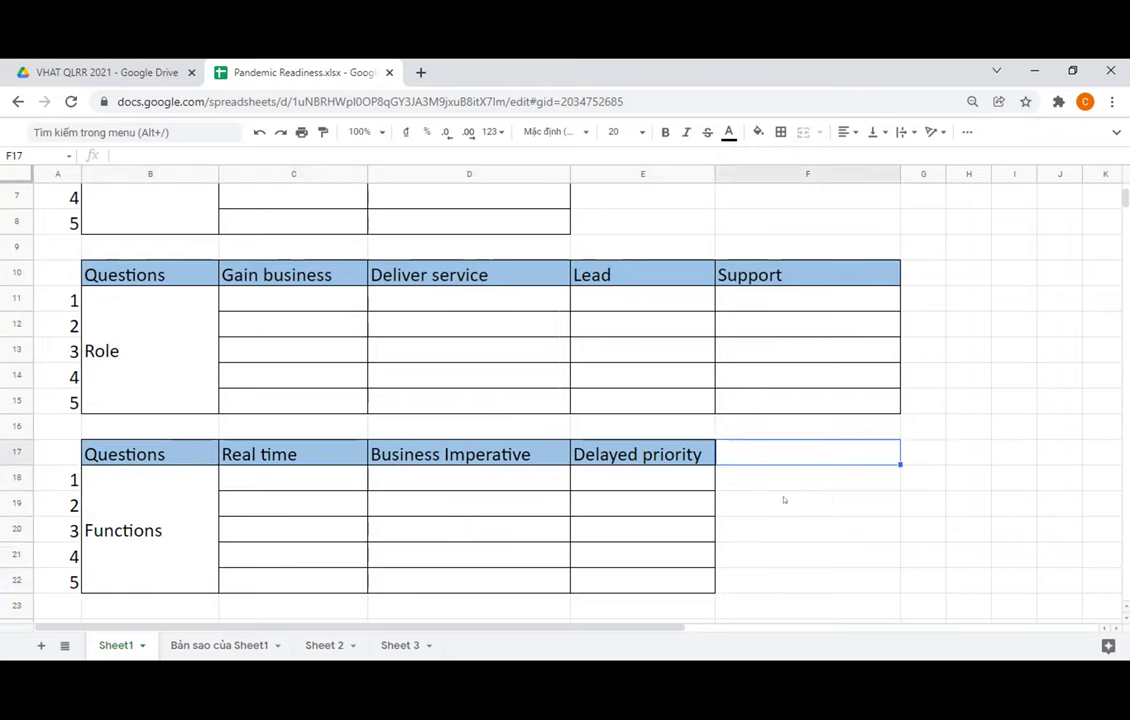
# Enter the heading Group in cell A10 beside the Role table and fit column A's width to its content
pyautogui.scroll(5, 744, 503)
pyautogui.scroll(-1, 744, 503)
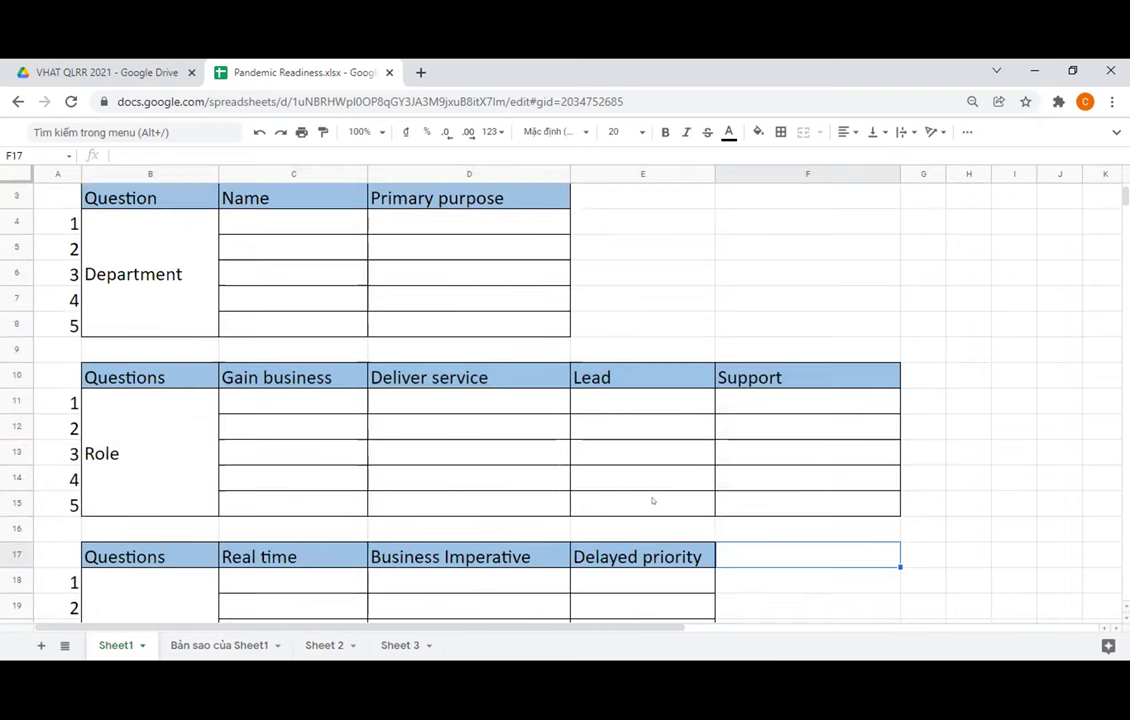
pyautogui.click(586, 476)
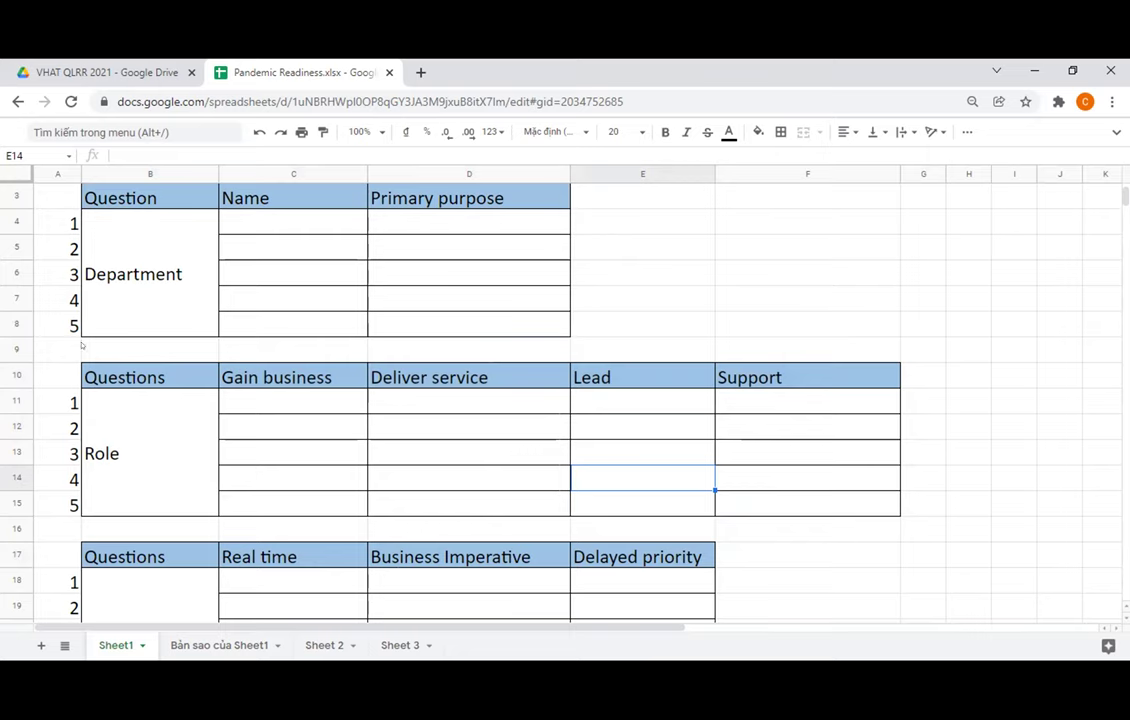
pyautogui.click(69, 381)
pyautogui.write('Group')
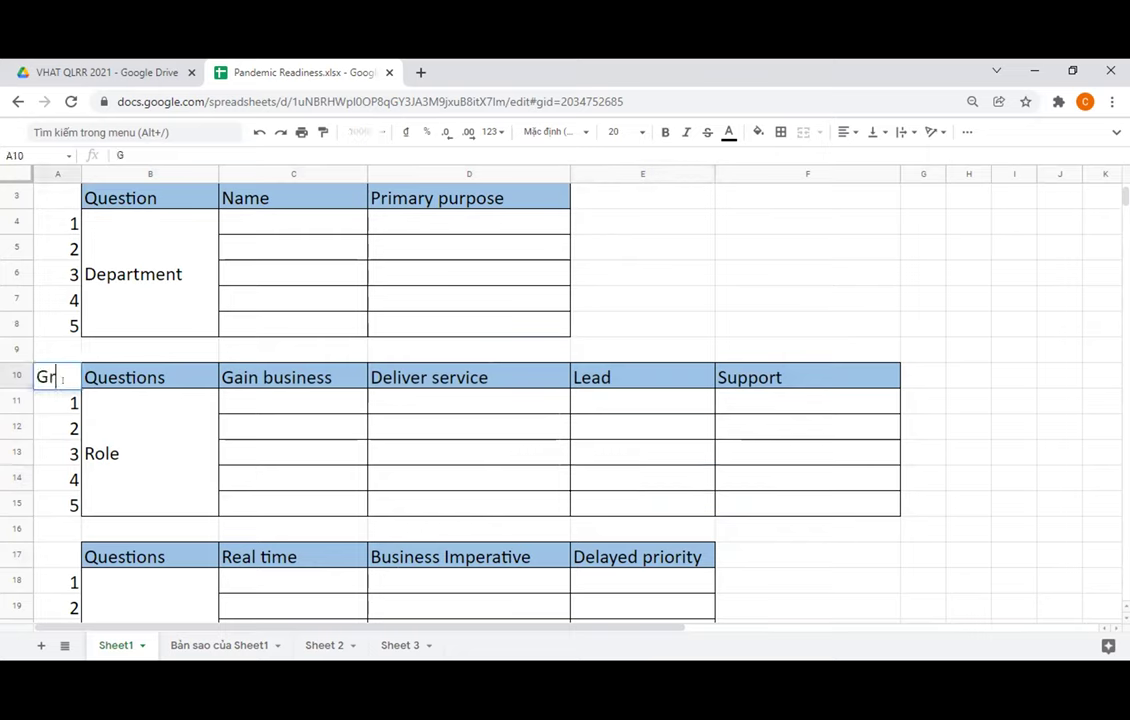
pyautogui.click(174, 421)
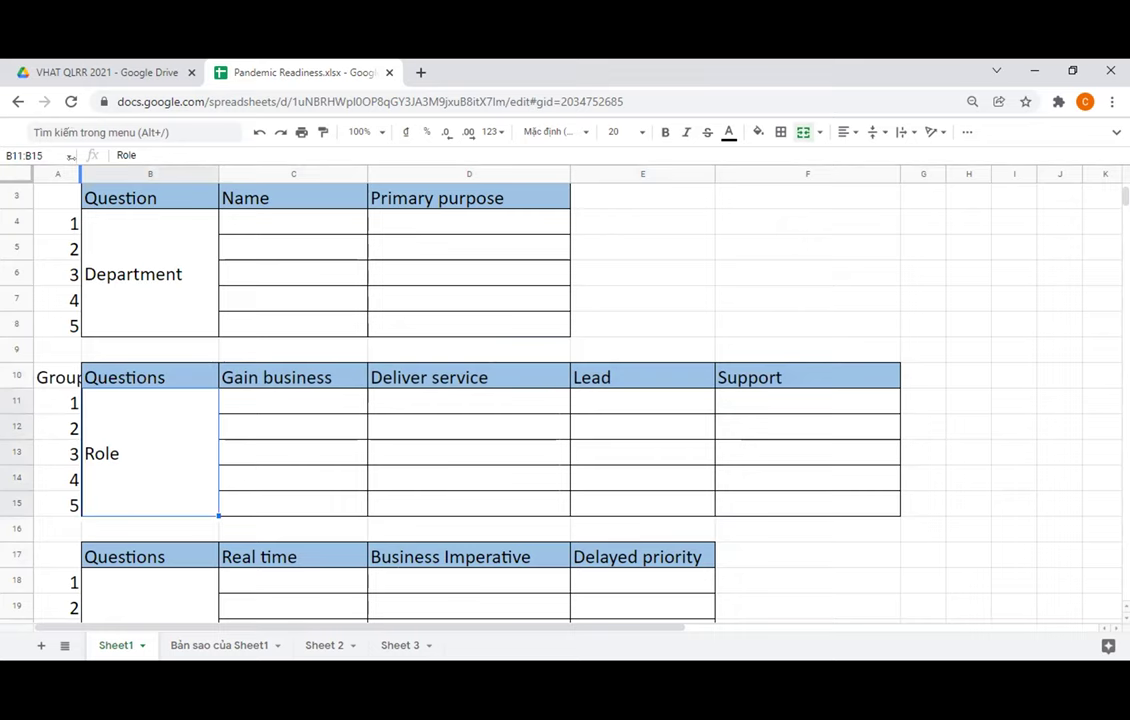
pyautogui.doubleClick(81, 174)
# Add the heading Group in cell A3 for the Department table and in cell A17 for the Functions table
pyautogui.click(58, 197)
pyautogui.write('Group')
pyautogui.press('Return')
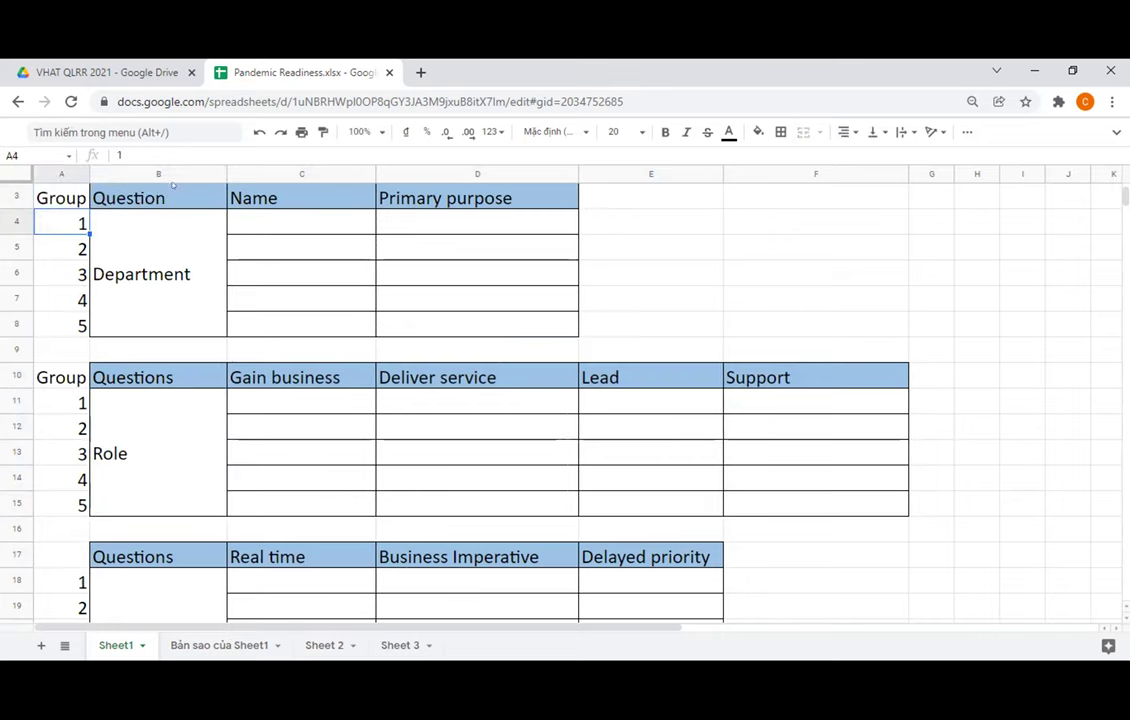
pyautogui.click(40, 530)
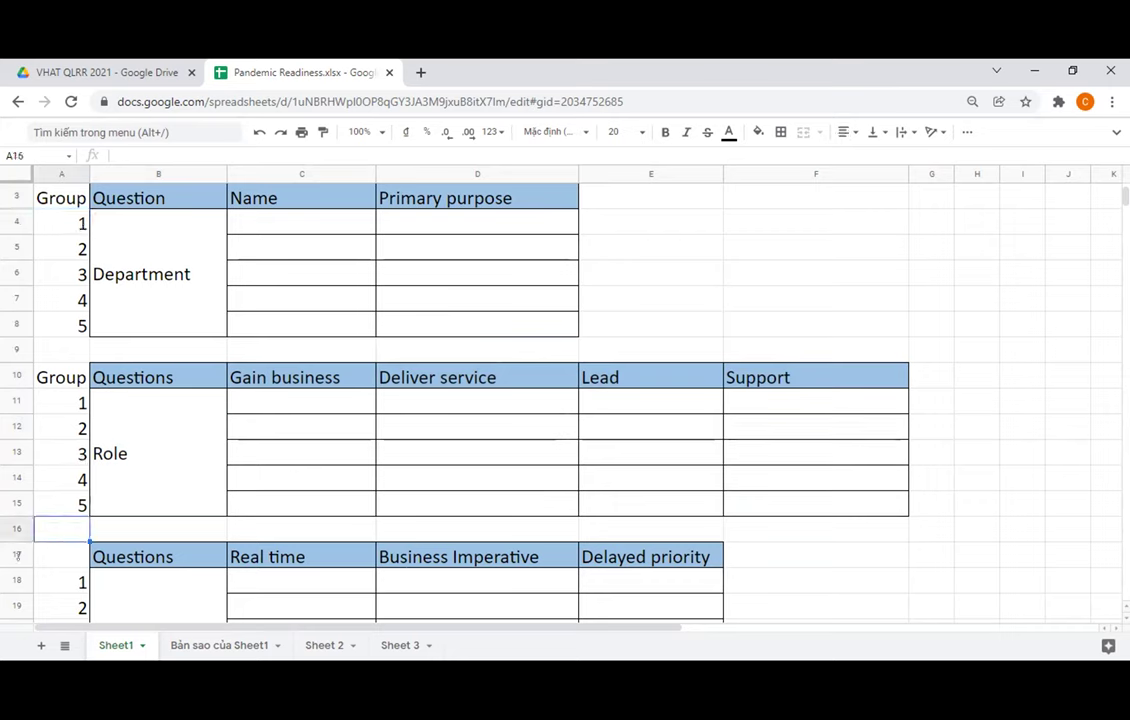
pyautogui.click(50, 557)
pyautogui.write('Group')
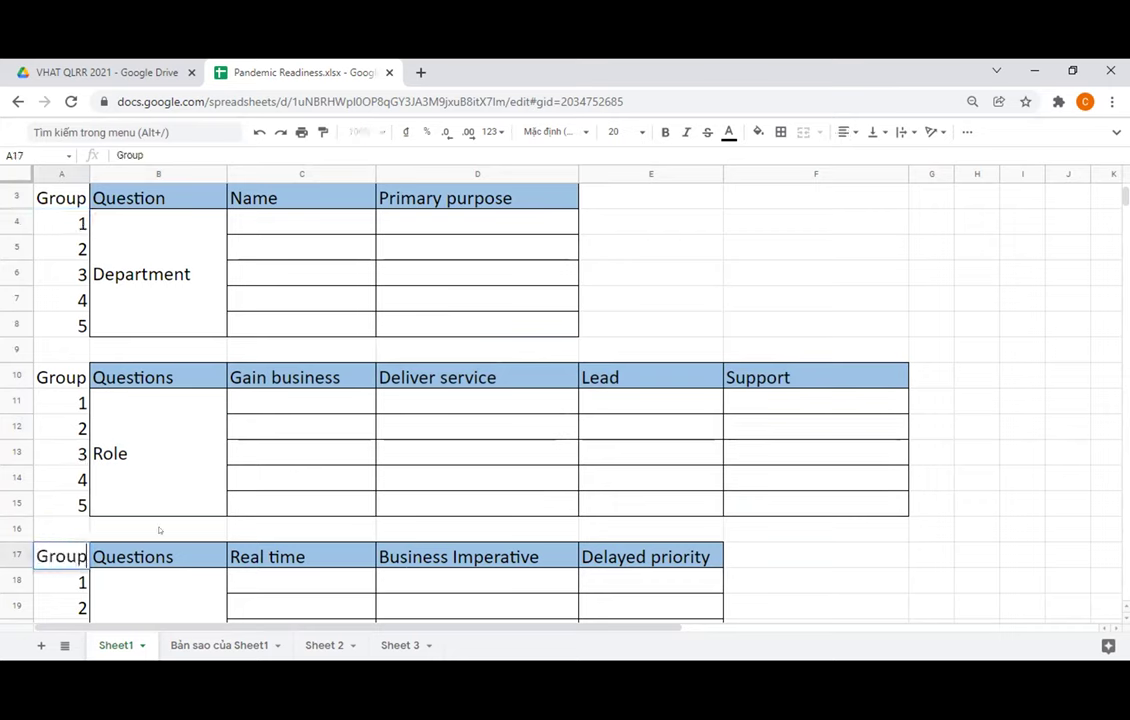
pyautogui.press('Return')
# Center the contents of the whole column A horizontally
pyautogui.click(60, 174)
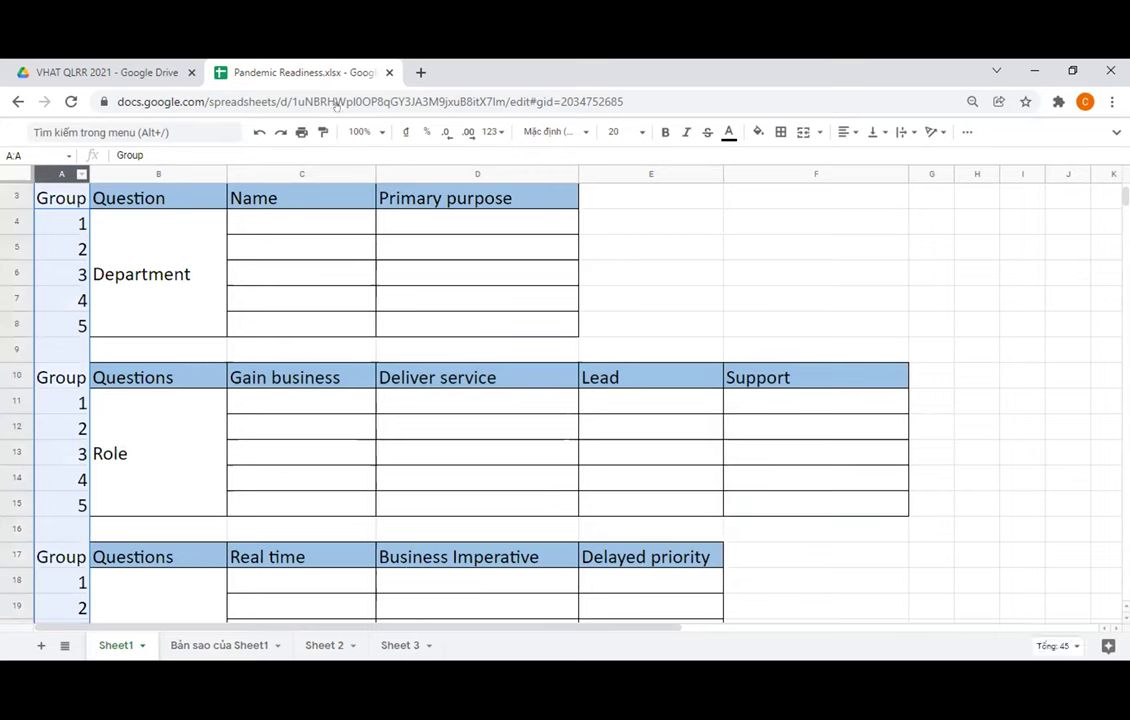
pyautogui.hotkey('ctrl', 'shift', 'e')
pyautogui.click(944, 325)
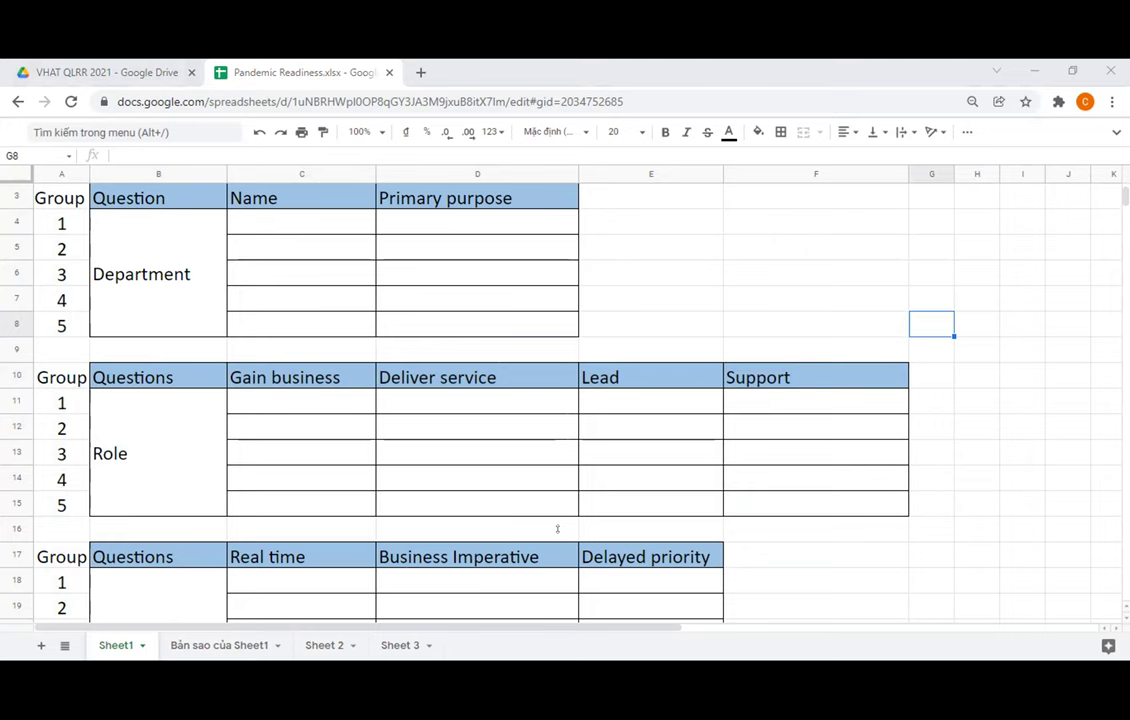
# Switch to the Google Drive folder VHAT QLRR 2021 and get the sharing link of Pandemic Readiness.xlsx
pyautogui.click(138, 63)
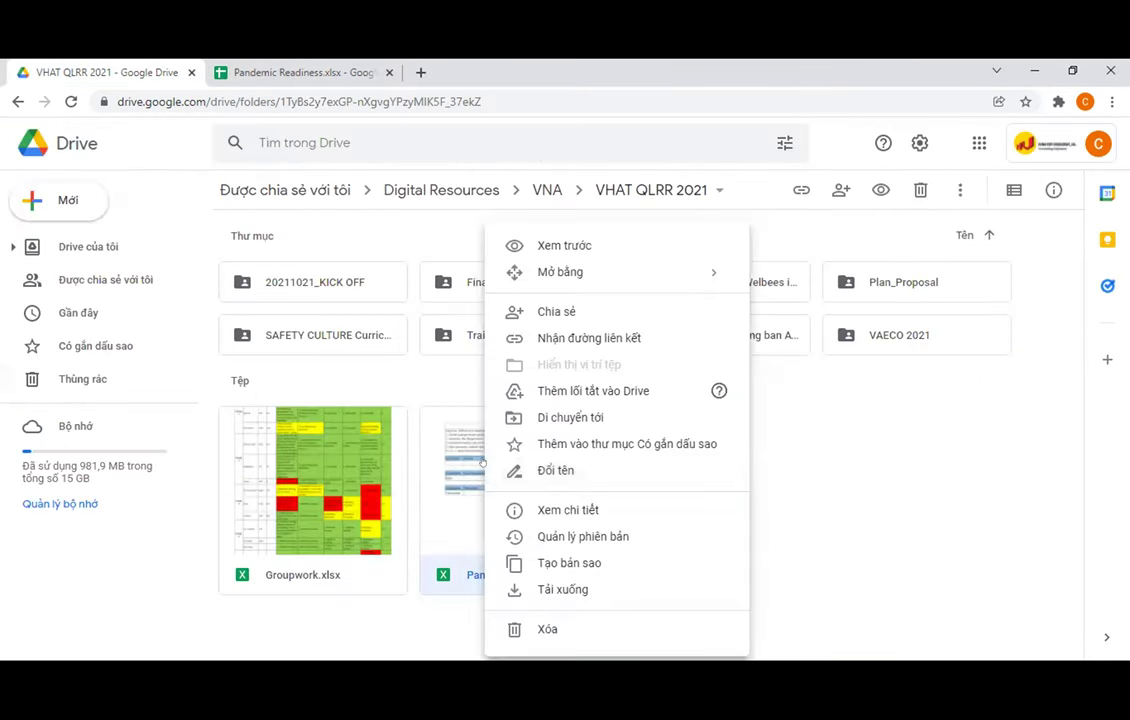
pyautogui.click(627, 342)
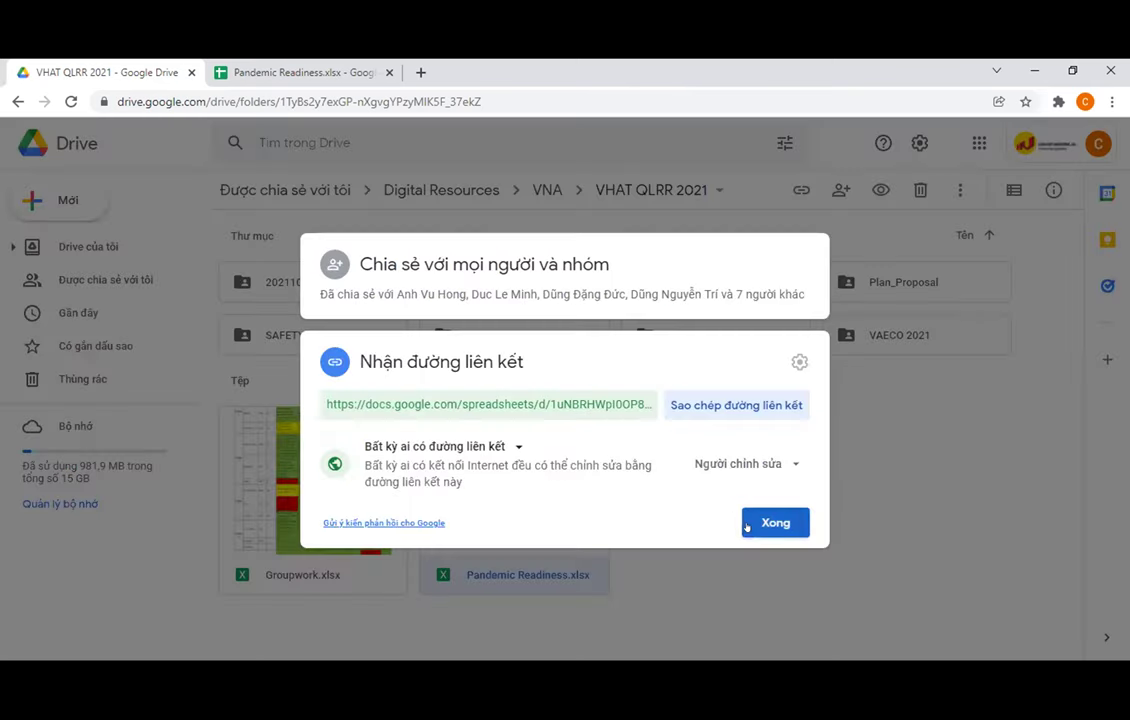
pyautogui.click(775, 523)
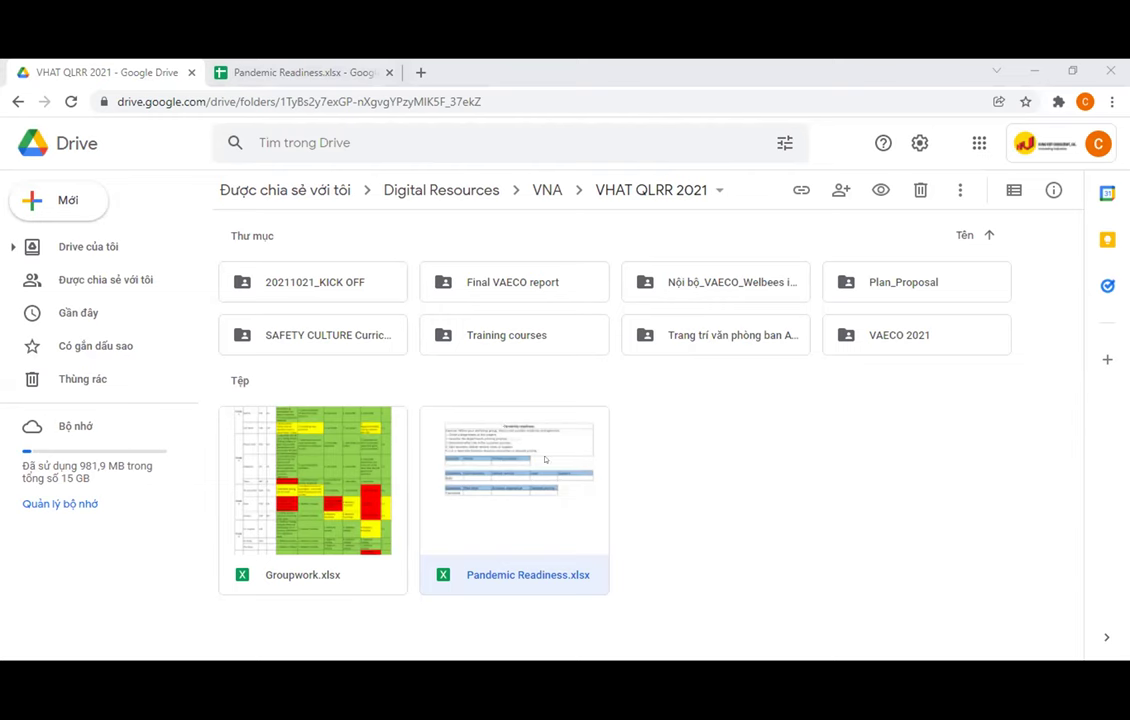
pyautogui.hotkey('ctrl', 'Tab')
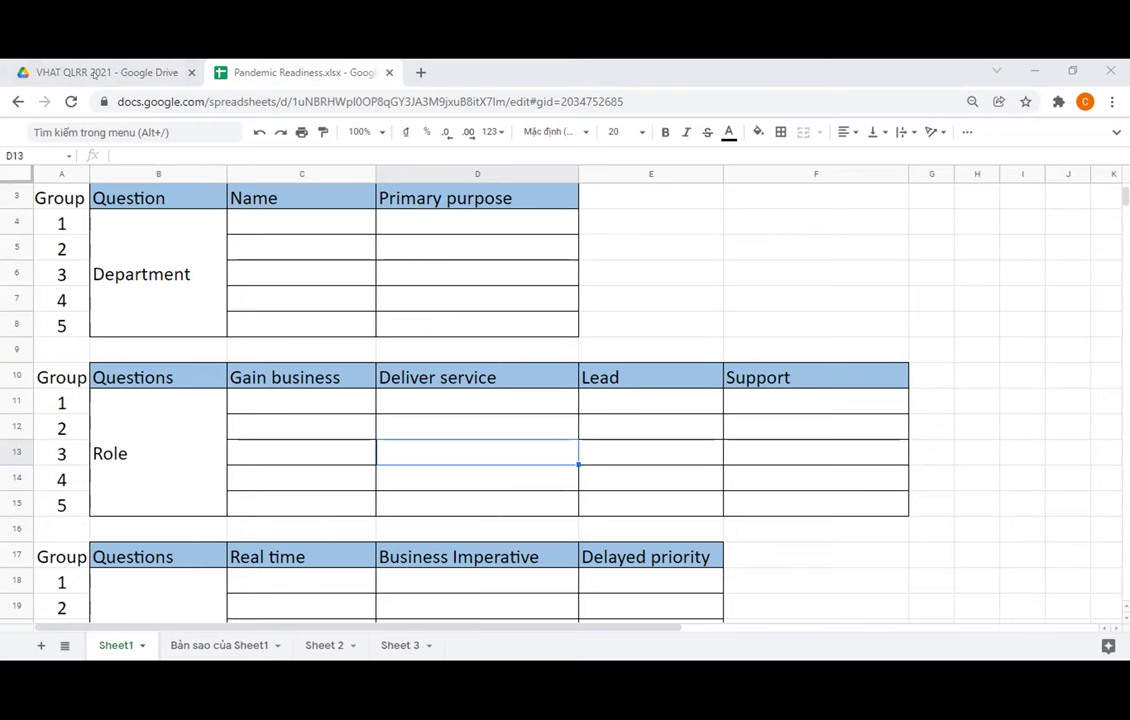
pyautogui.click(93, 75)
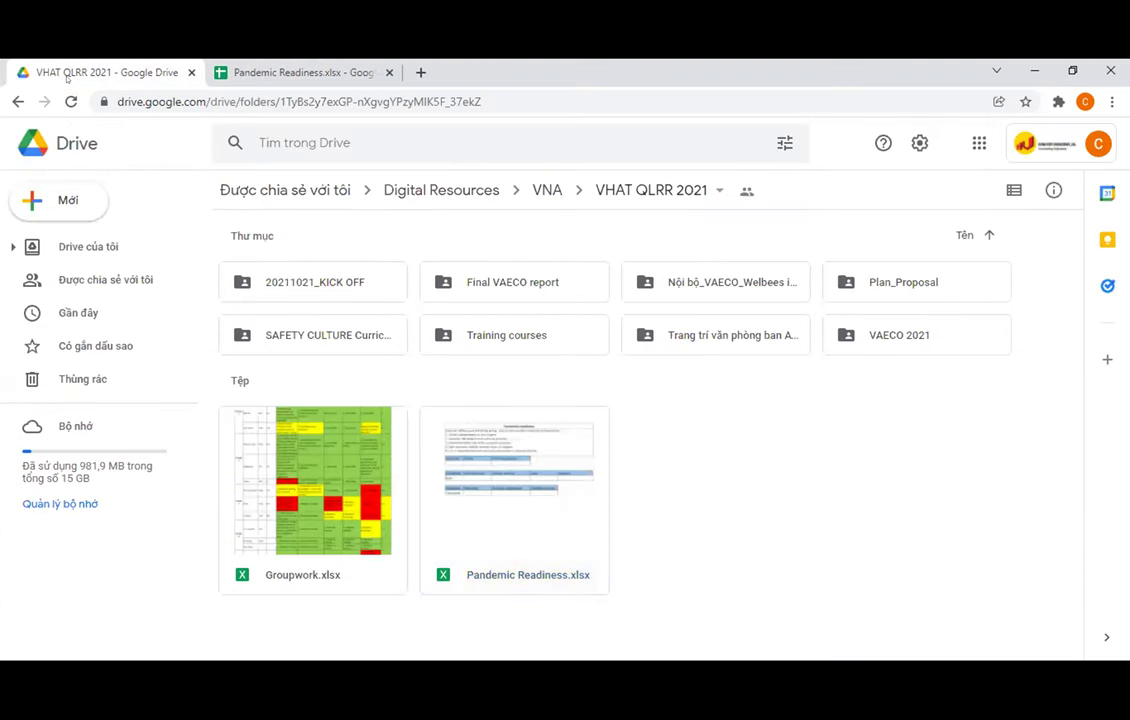
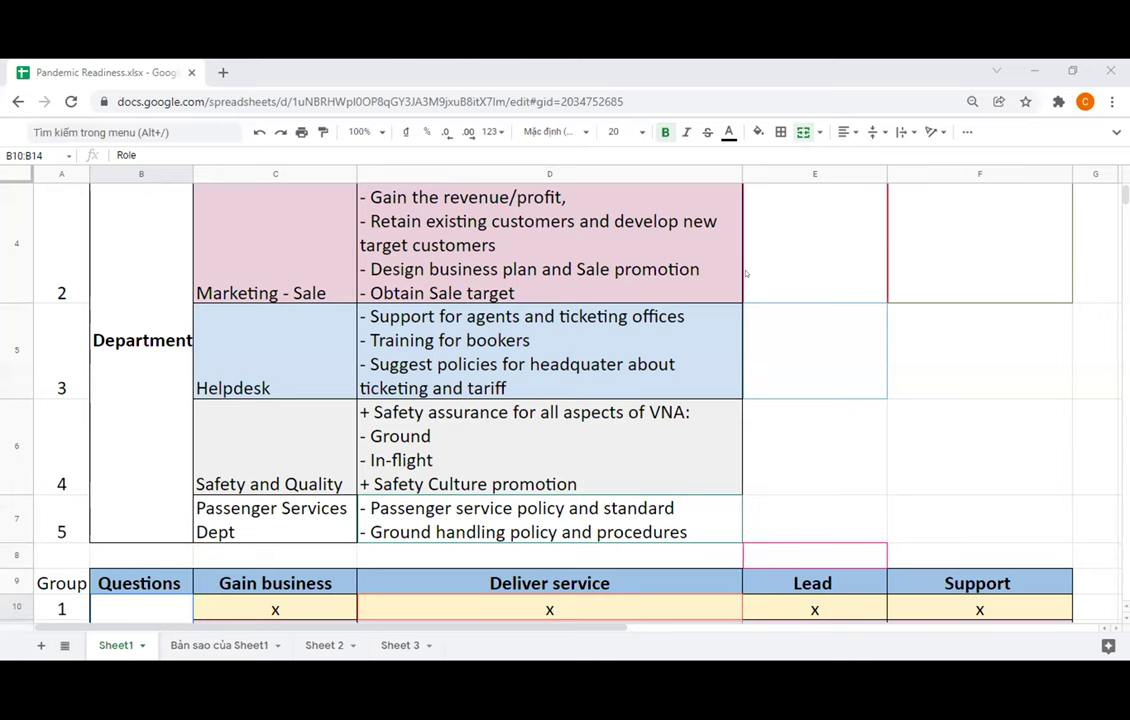
pyautogui.click(746, 272)
pyautogui.scroll(2, 745, 264)
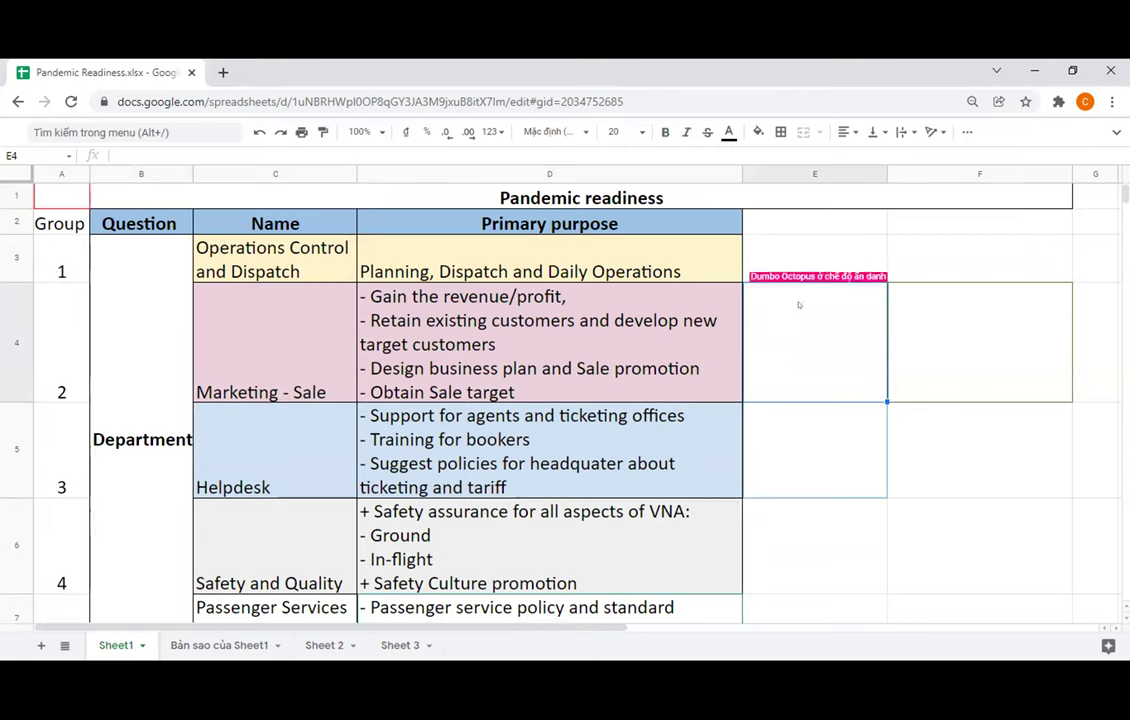
pyautogui.click(784, 252)
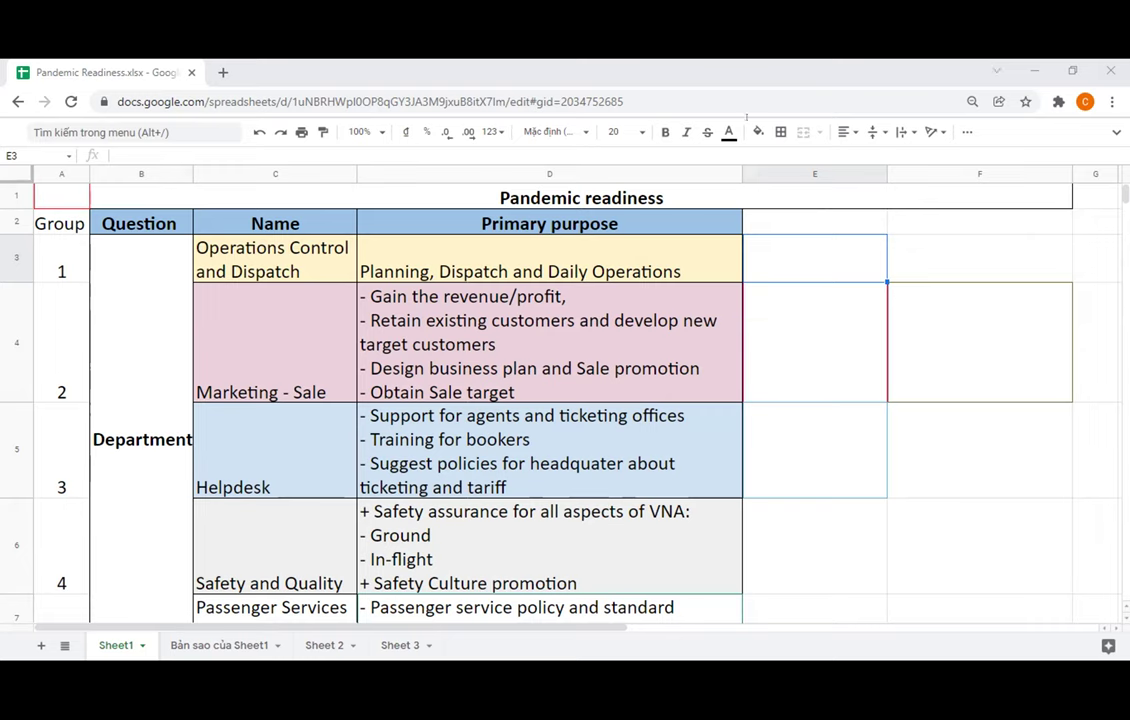
# Align the whole Primary purpose column D vertically to the middle
pyautogui.click(550, 252)
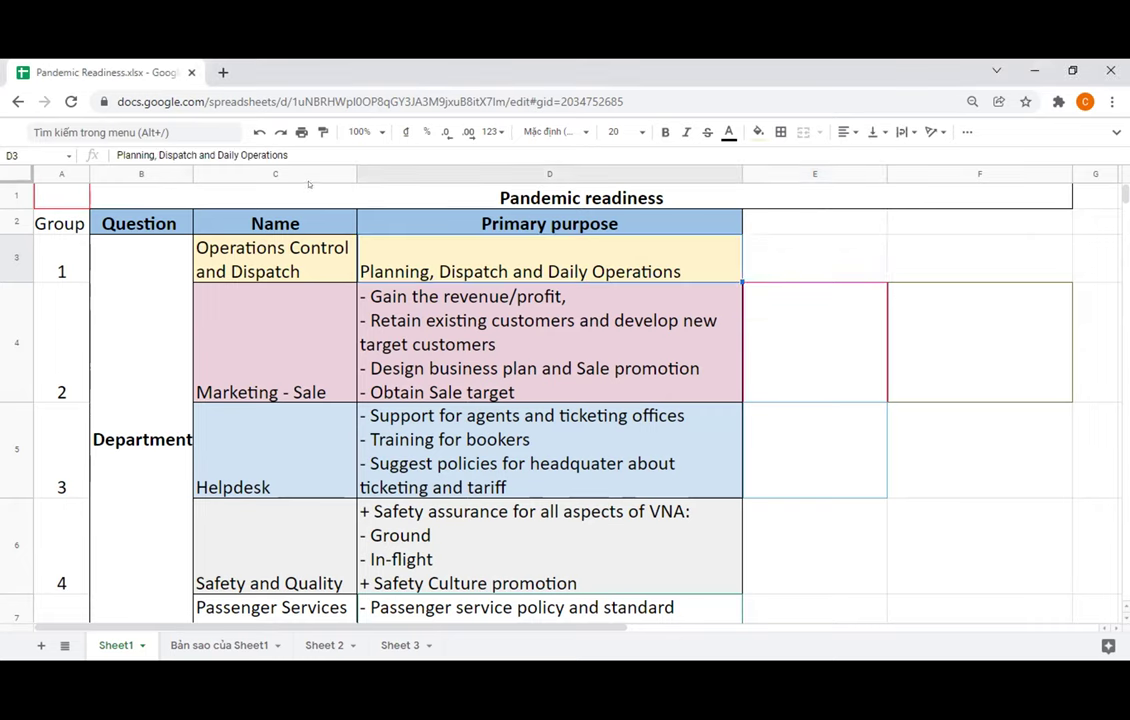
pyautogui.click(372, 174)
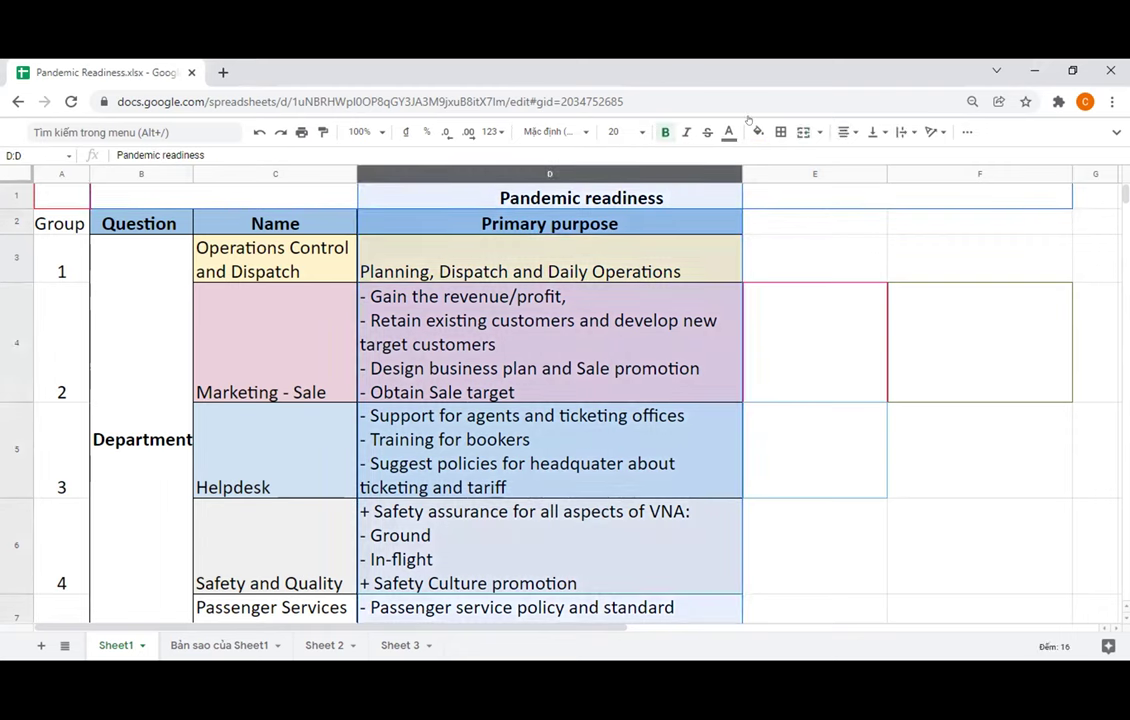
pyautogui.click(872, 131)
pyautogui.click(880, 149)
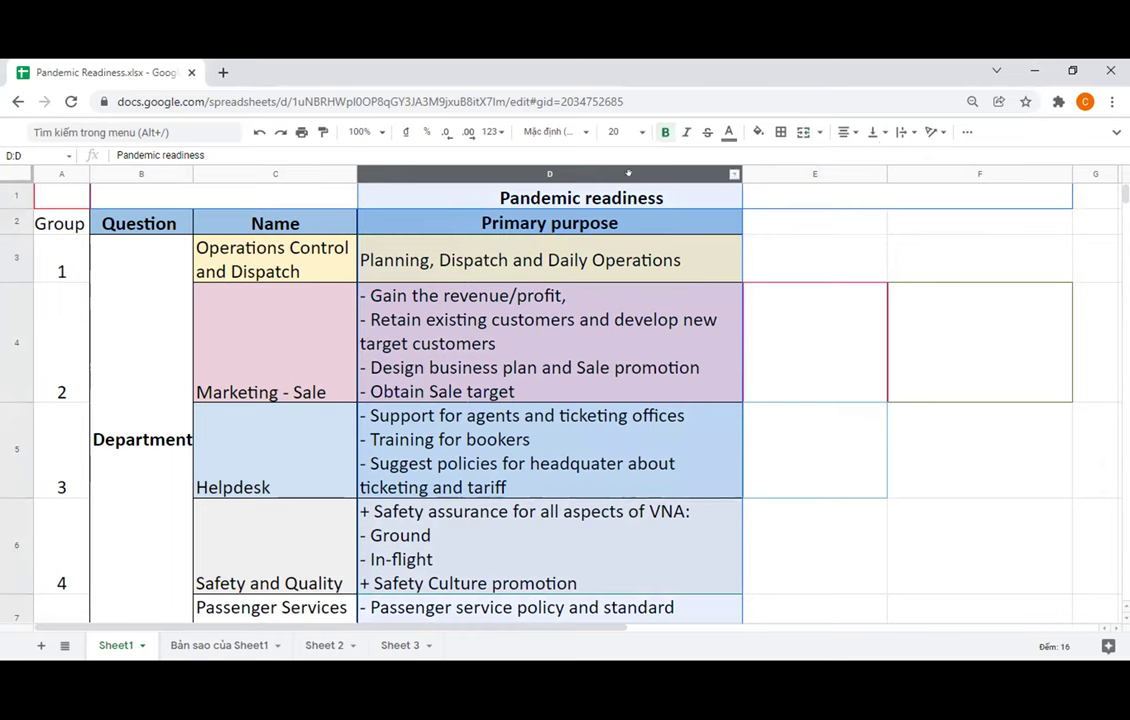
pyautogui.click(413, 291)
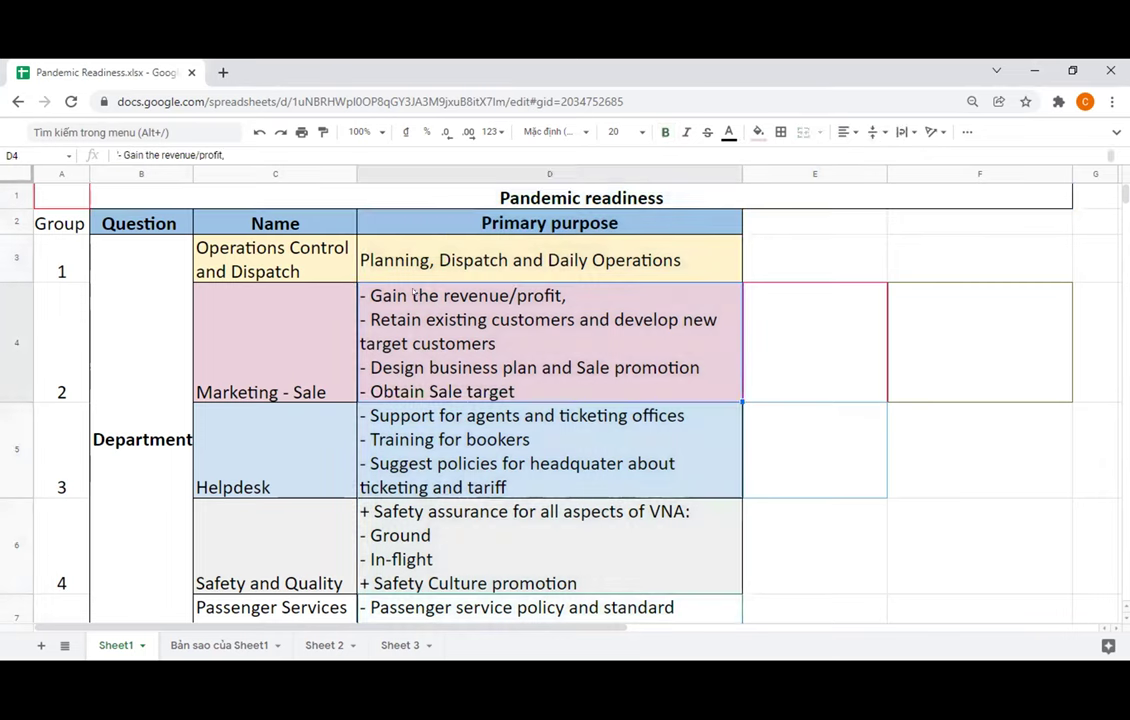
pyautogui.click(466, 245)
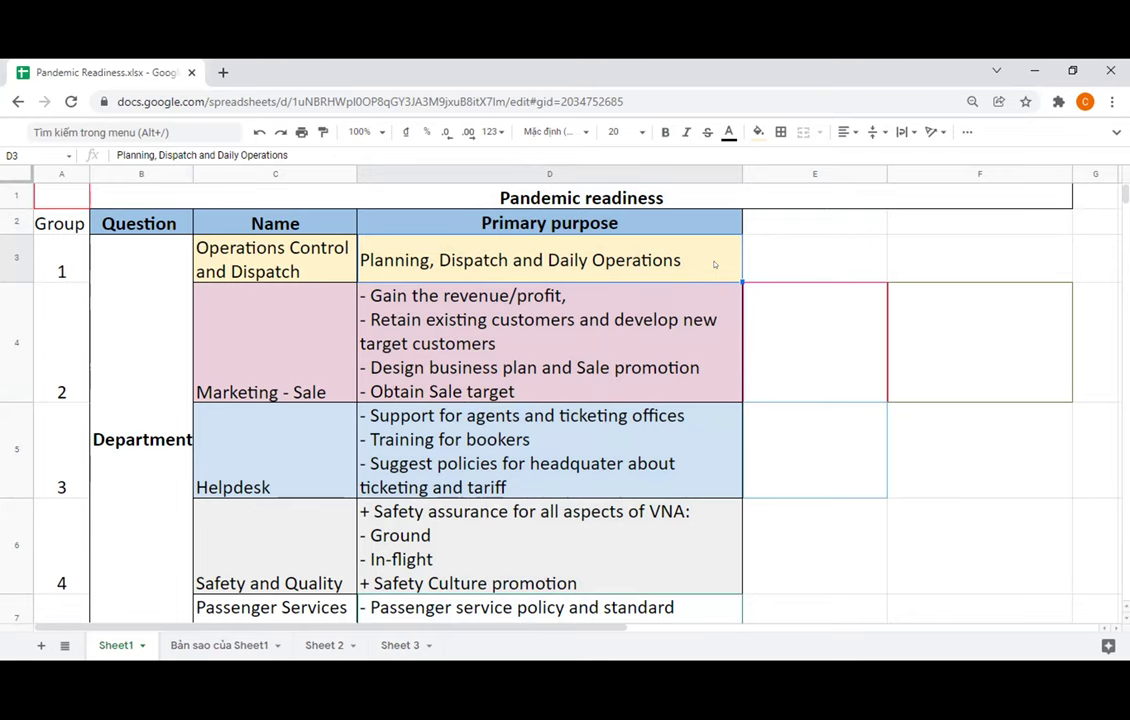
# Reword Group 1's Primary purpose in D3 as "- Planning, Dispatch and Daily Operations for all the flights of VNA"
pyautogui.doubleClick(425, 255)
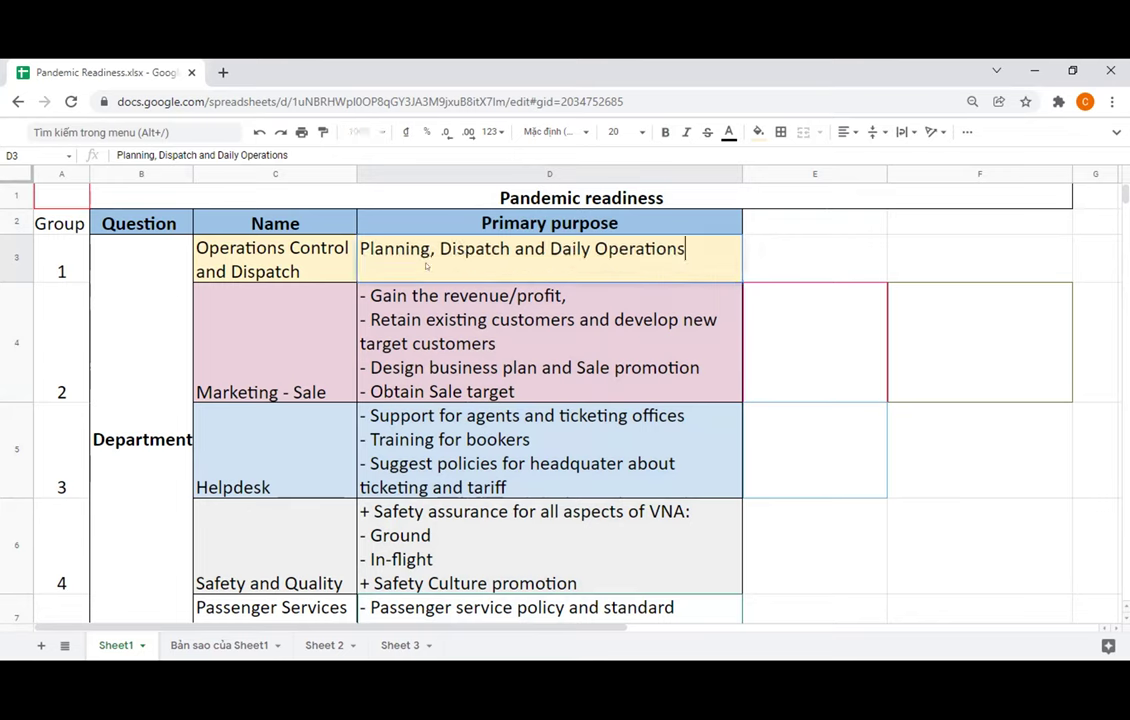
pyautogui.moveTo(744, 330)
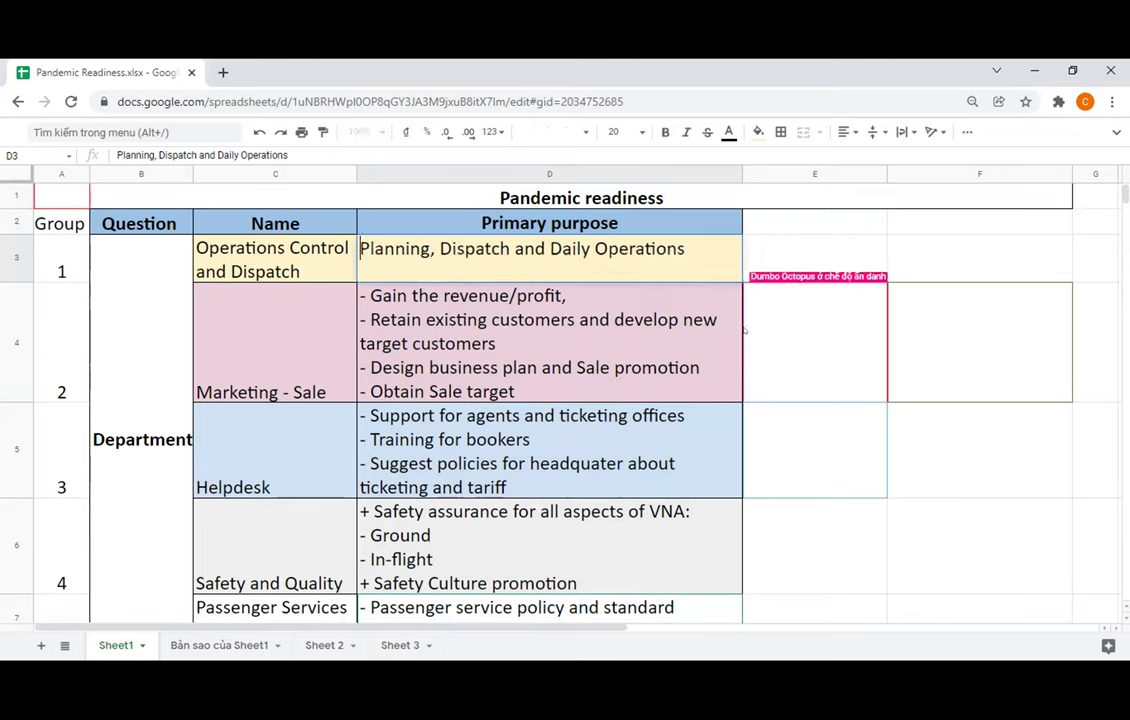
pyautogui.press('Home')
pyautogui.write("'-")
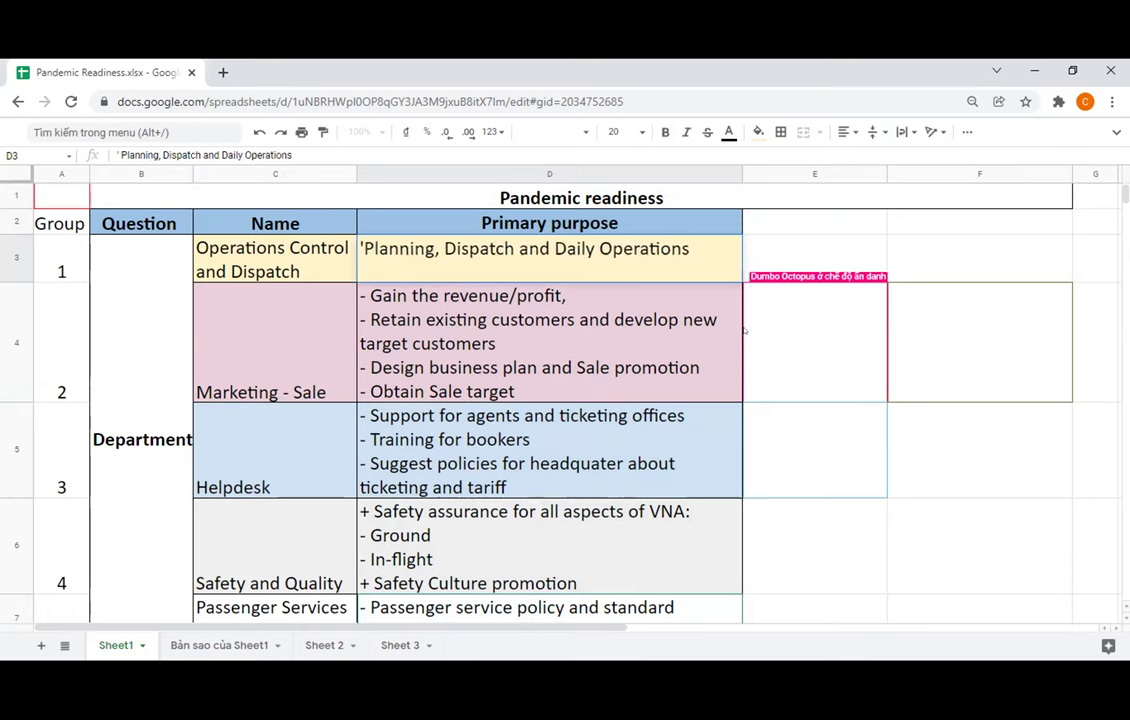
pyautogui.press('End')
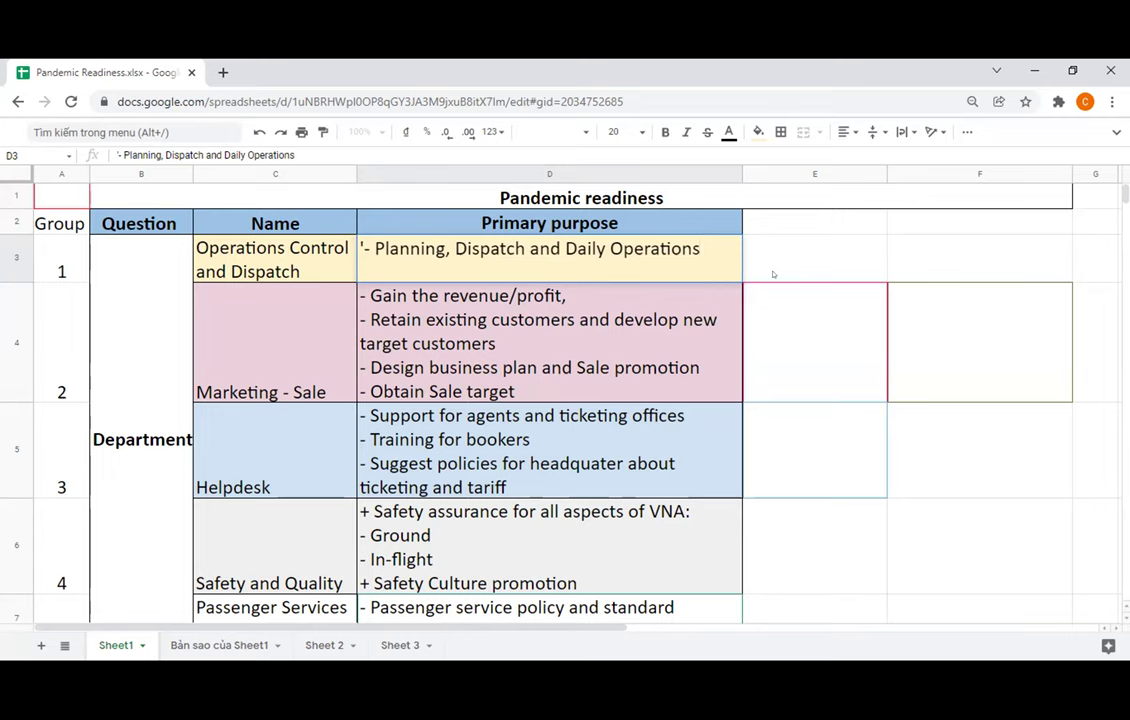
pyautogui.write('for all the fli')
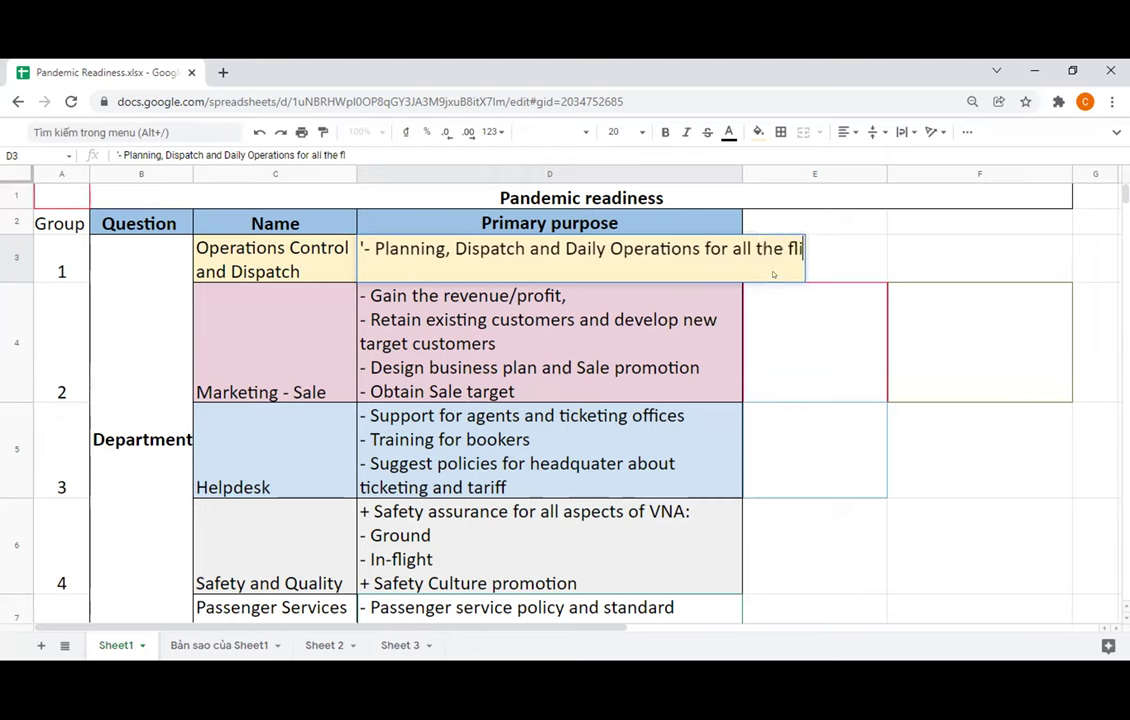
pyautogui.write('ghts of VNA')
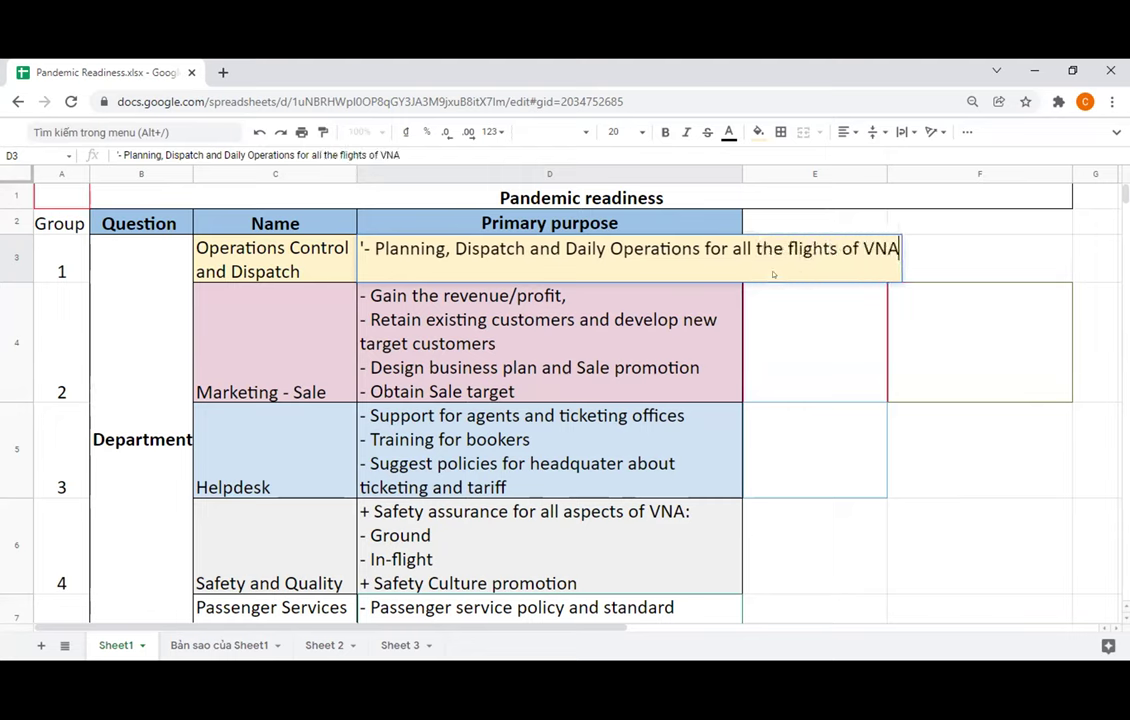
pyautogui.press('Return')
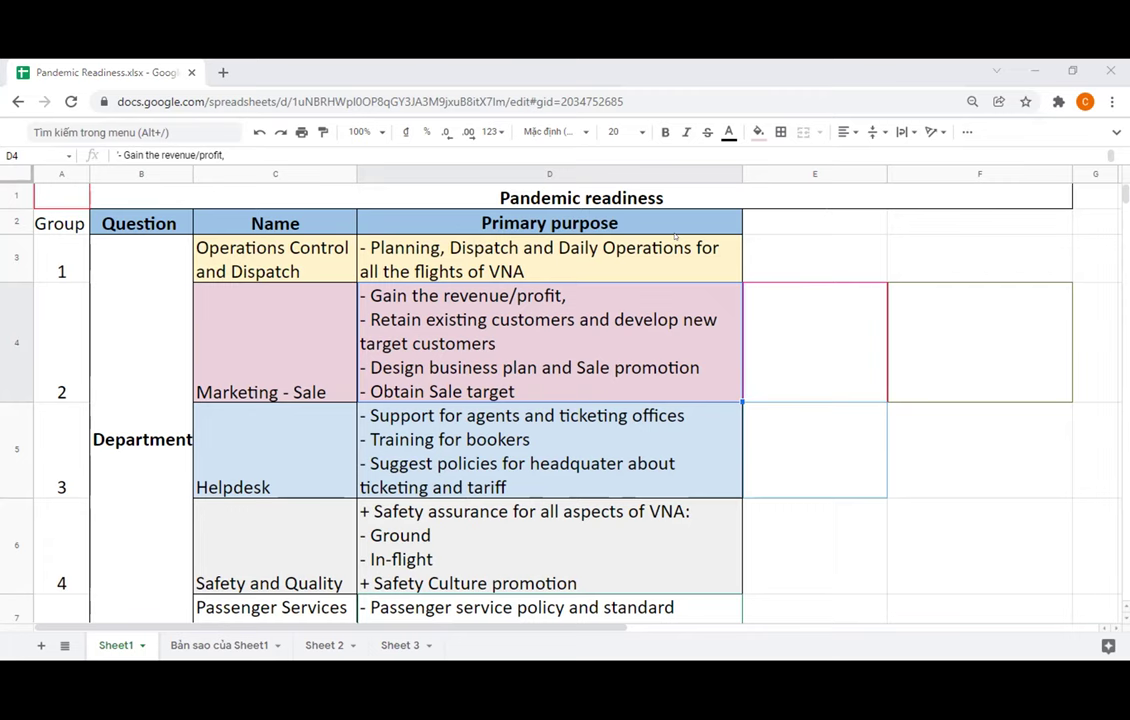
# Add a second line reading "- 24/7 function" to the Operations Control and Dispatch purpose in D3
pyautogui.doubleClick(547, 263)
pyautogui.hotkey('alt', 'Return')
pyautogui.write('- 24/7 function')
pyautogui.press('Return')
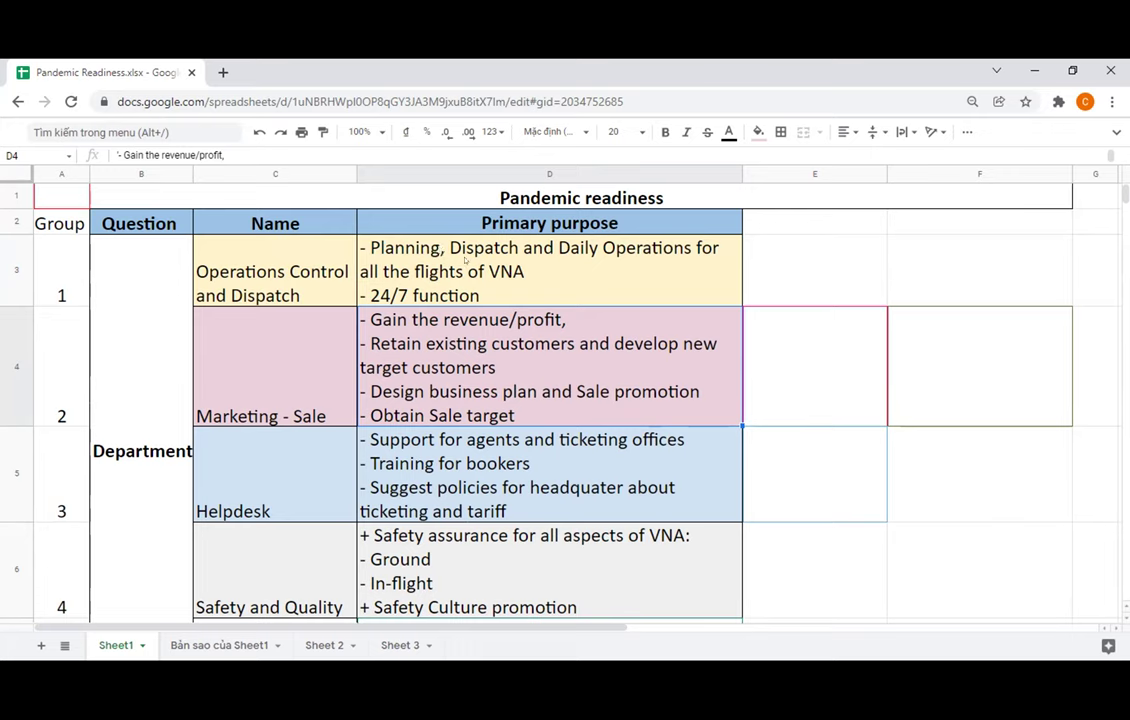
# Add a third line reading "- Have plans ready on time" to the Operations Control and Dispatch purpose in D3
pyautogui.click(440, 250)
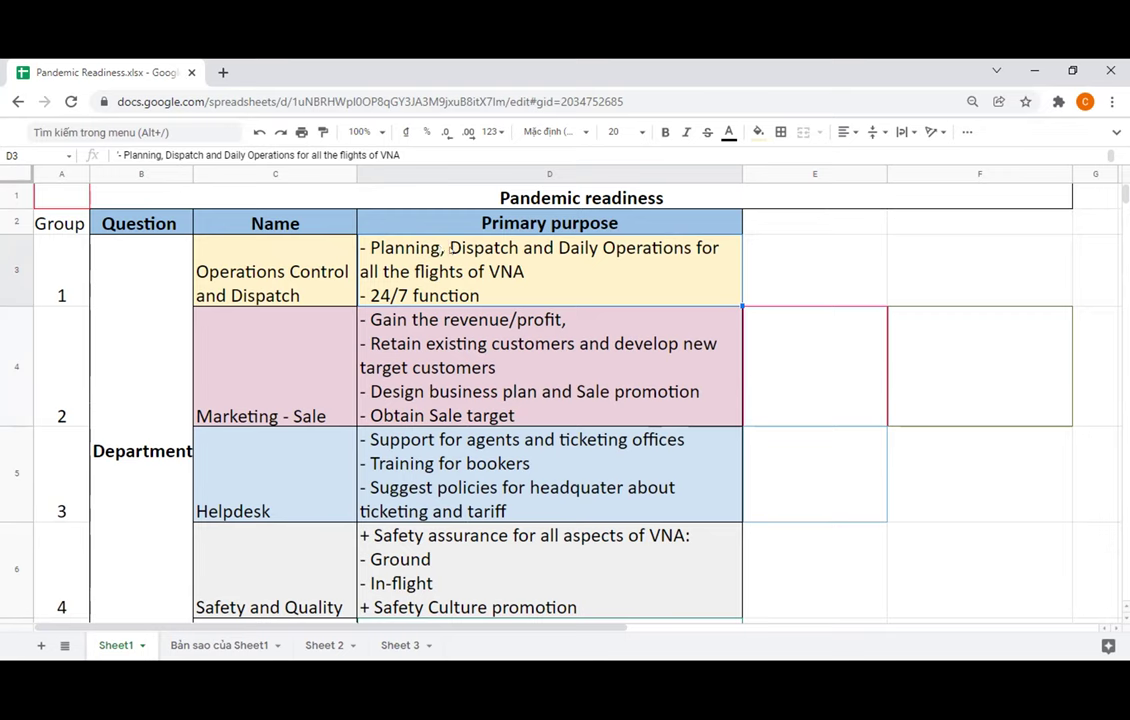
pyautogui.doubleClick(547, 275)
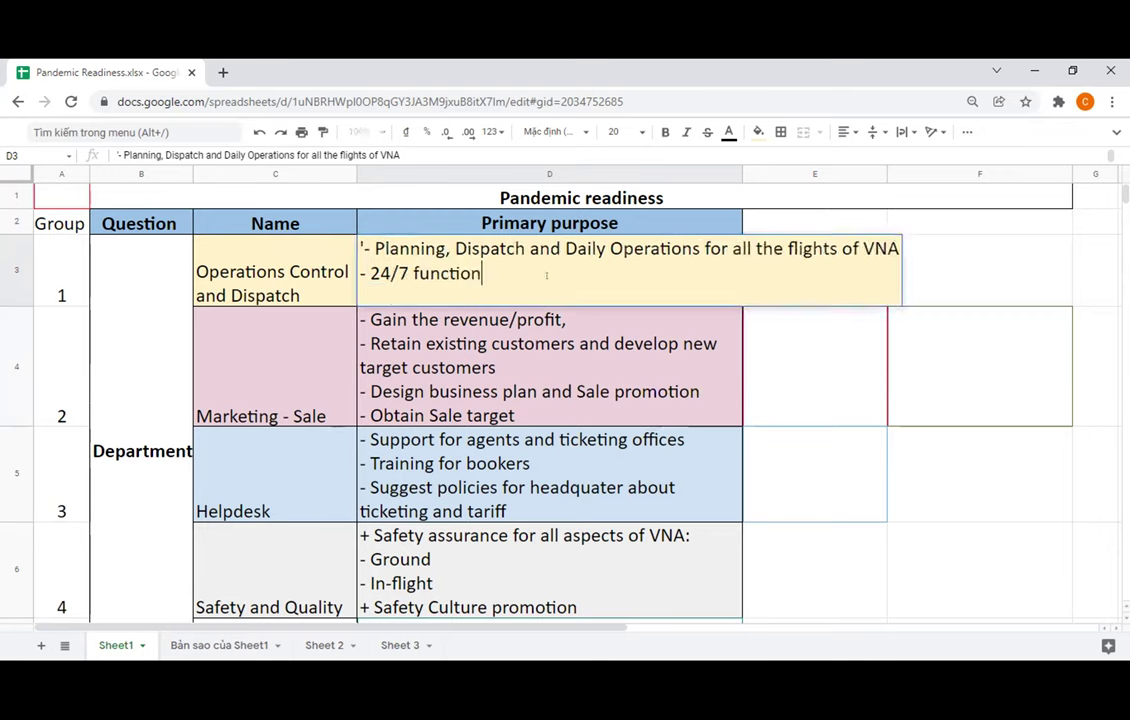
pyautogui.hotkey('alt', 'Return')
pyautogui.write('- Have plan')
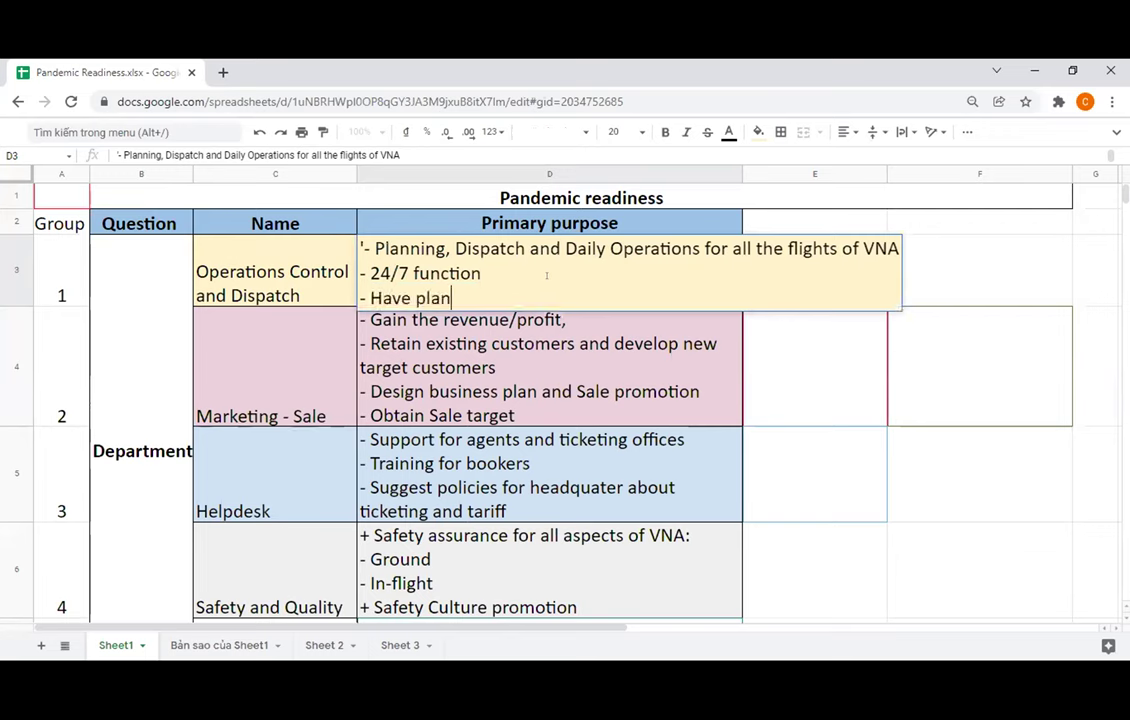
pyautogui.write('s ready ')
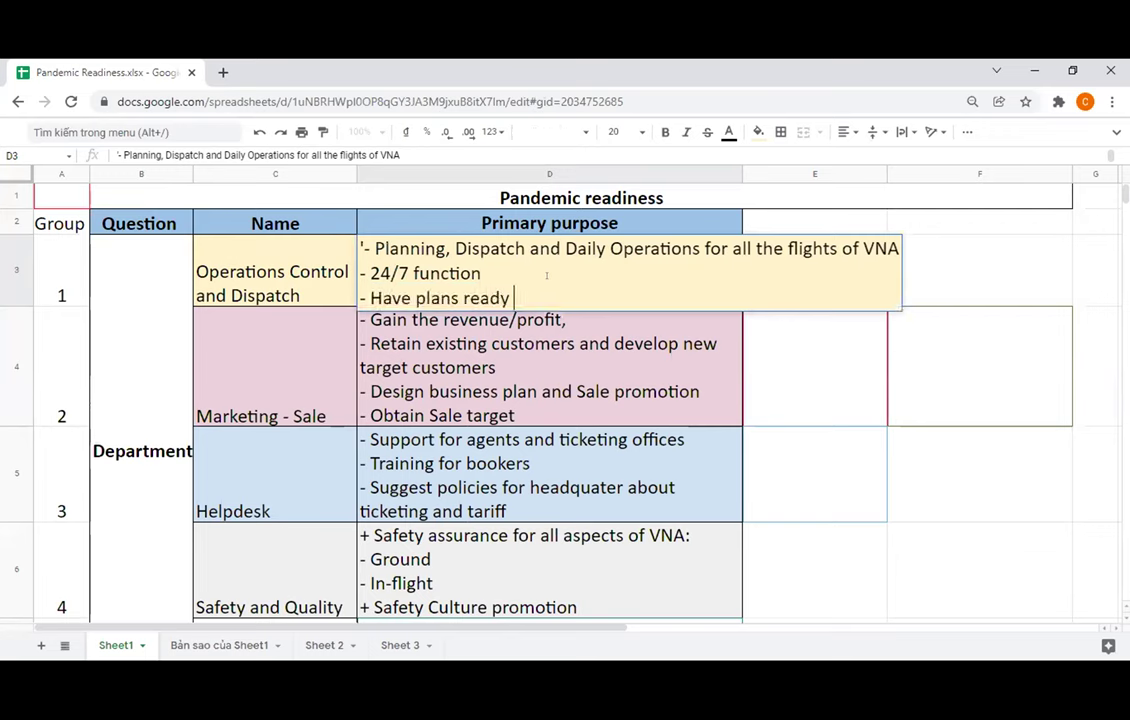
pyautogui.write('on time')
pyautogui.press('Return')
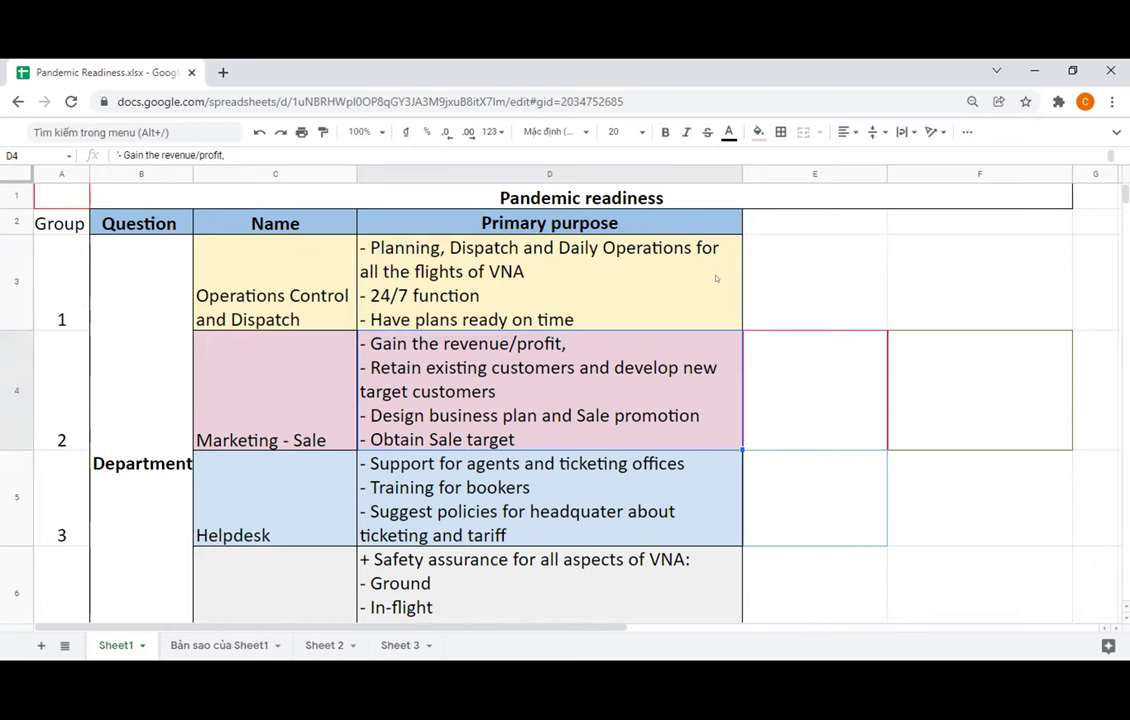
# Clear the x under Gain business for Group 1 in the Role table, cell C10
pyautogui.click(575, 270)
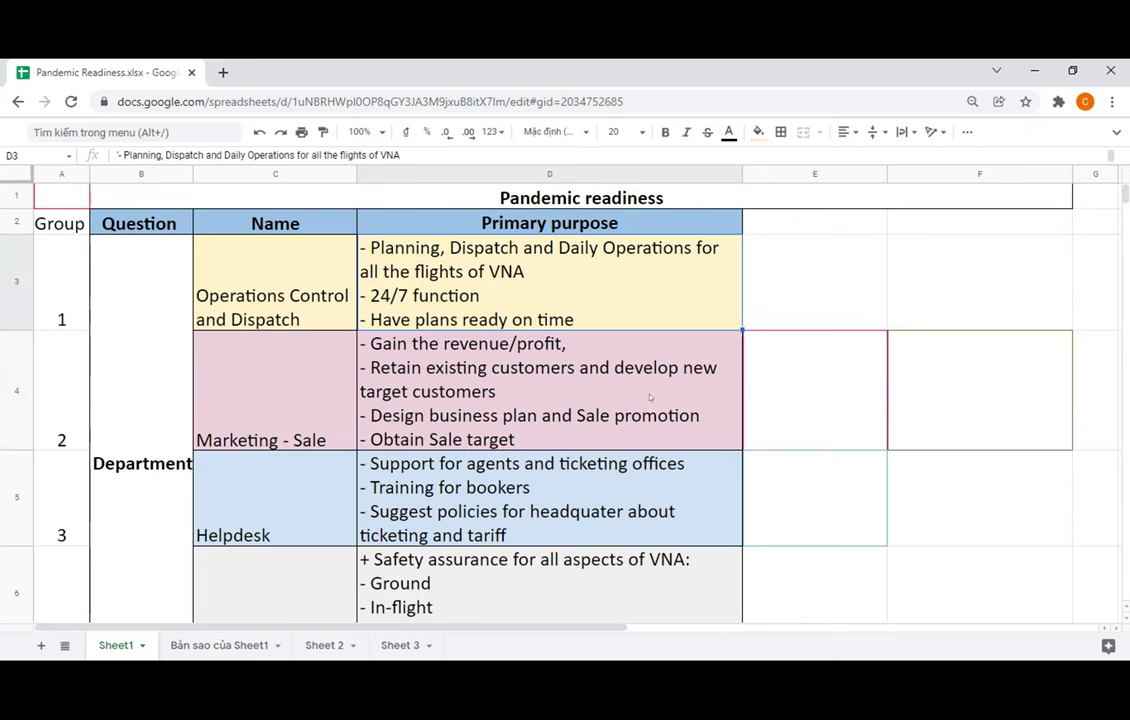
pyautogui.scroll(-5, 651, 410)
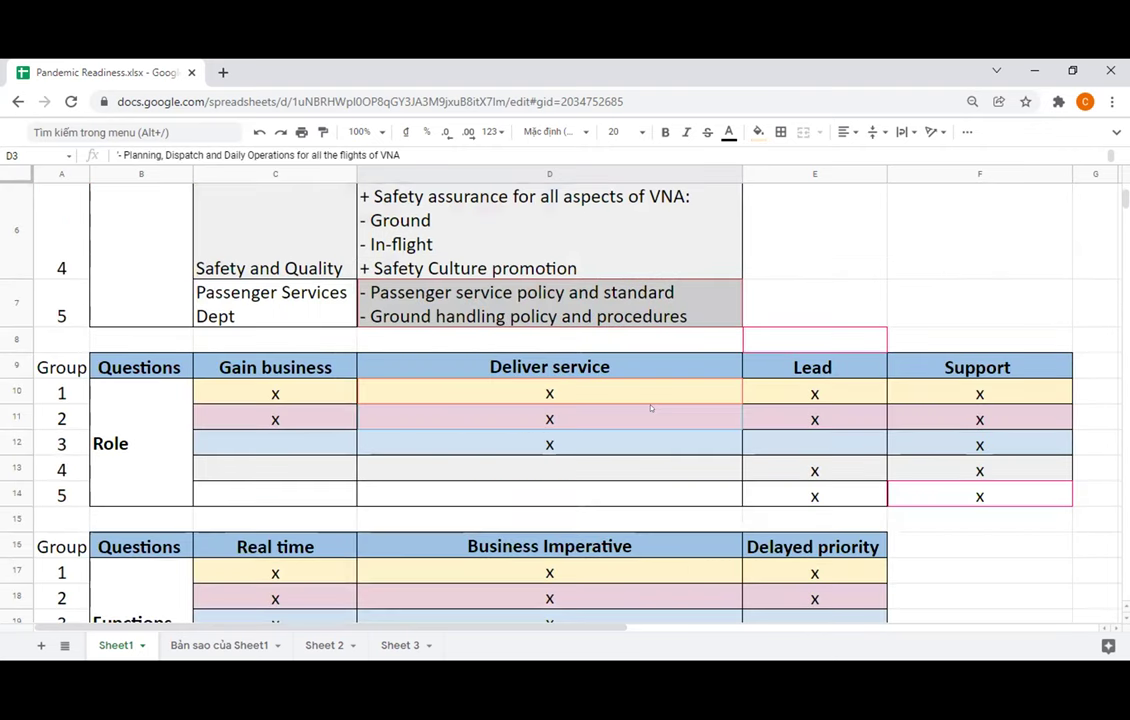
pyautogui.scroll(-2, 651, 408)
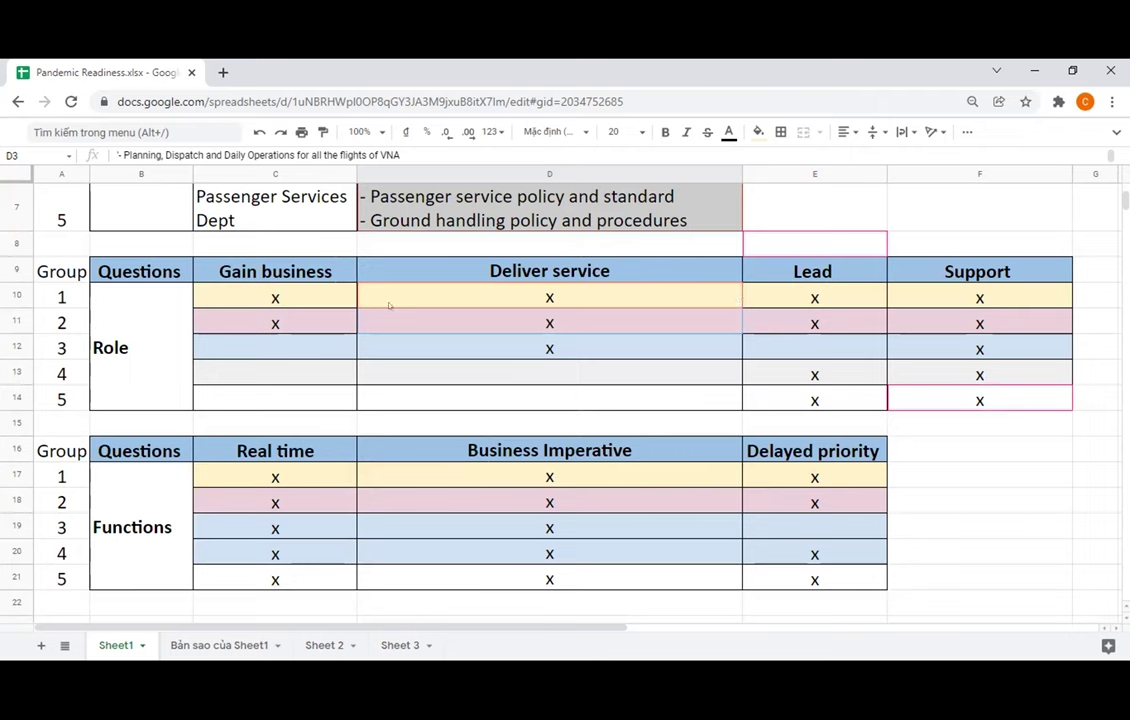
pyautogui.click(282, 294)
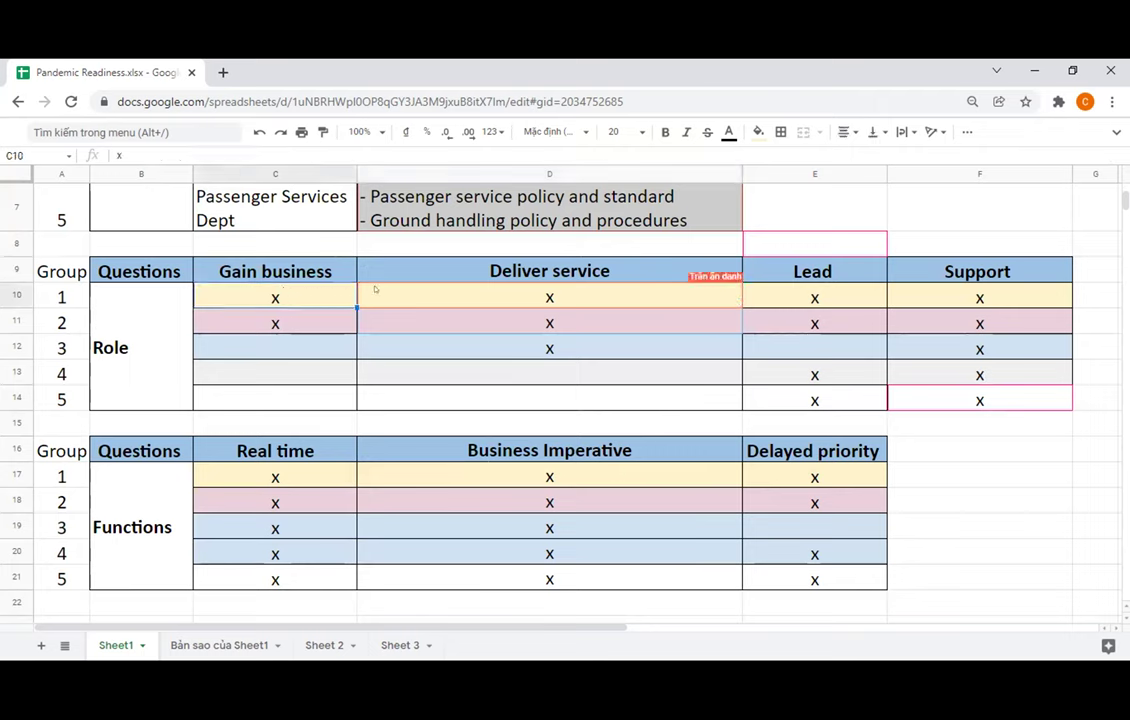
pyautogui.click(452, 297)
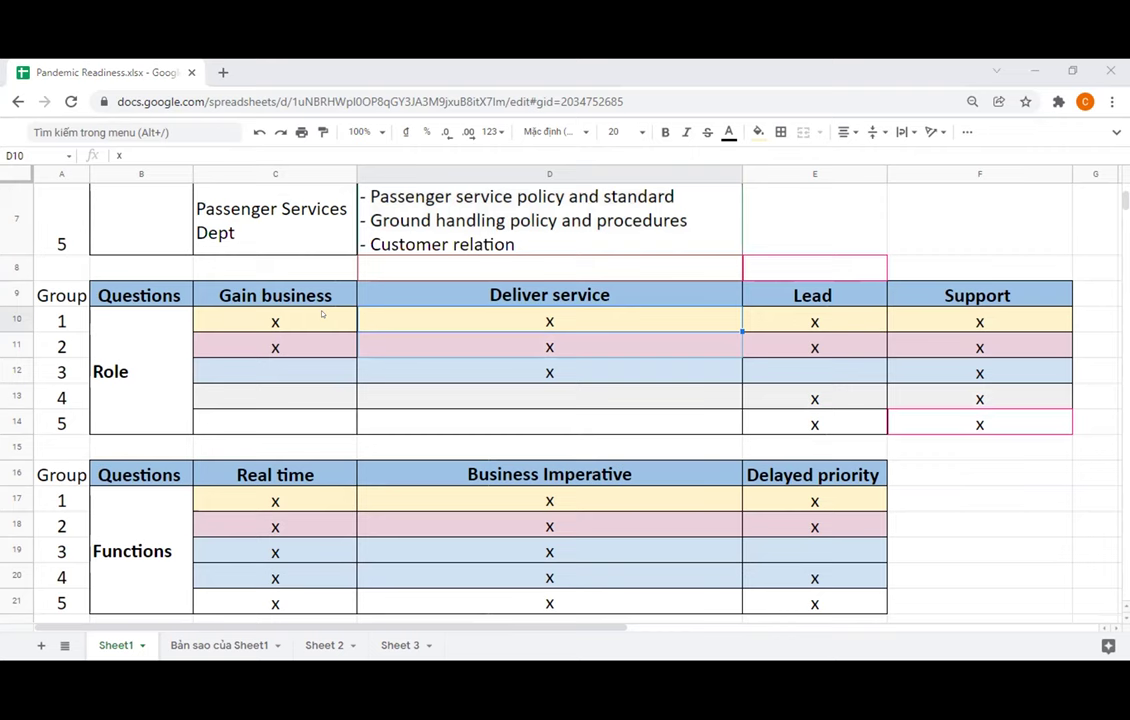
pyautogui.click(322, 313)
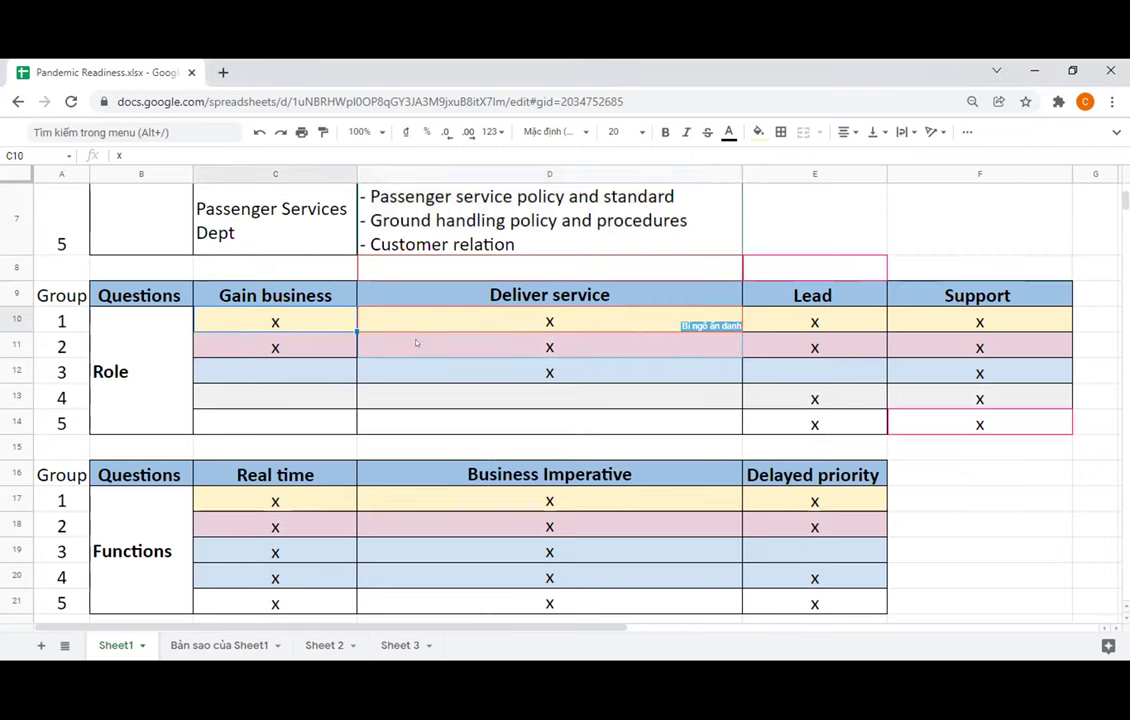
pyautogui.scroll(-1, 366, 299)
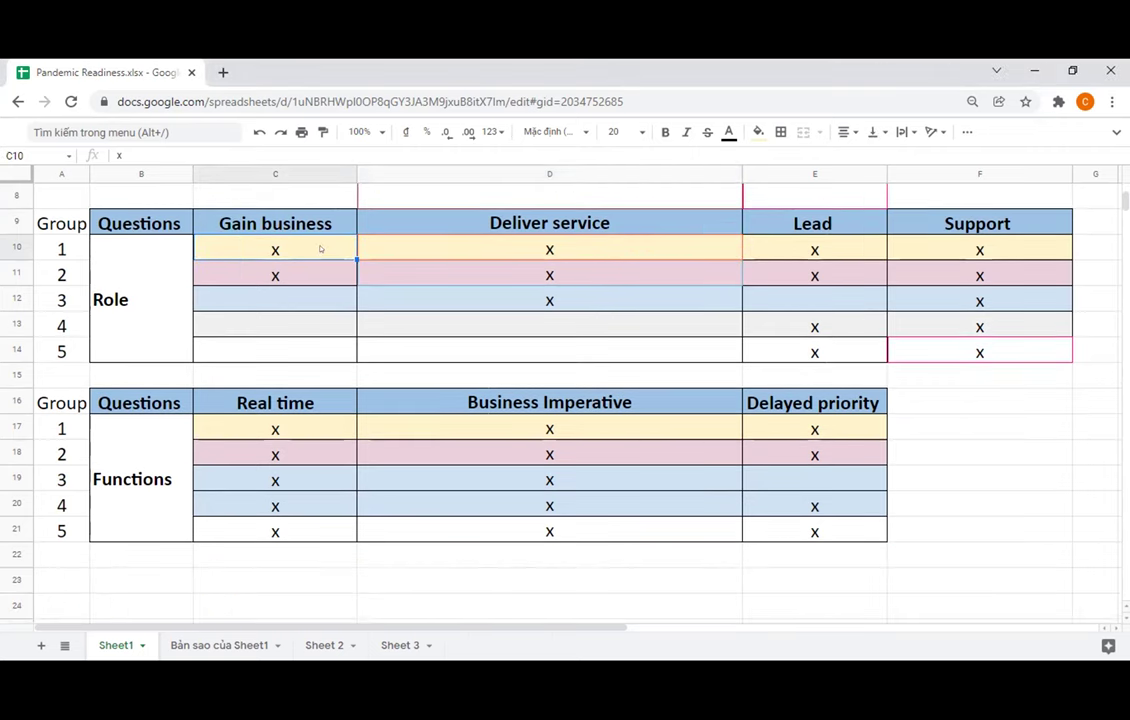
pyautogui.press('Delete')
# Clear the x under Lead for Group 1 in the Role table, cell E10
pyautogui.click(848, 250)
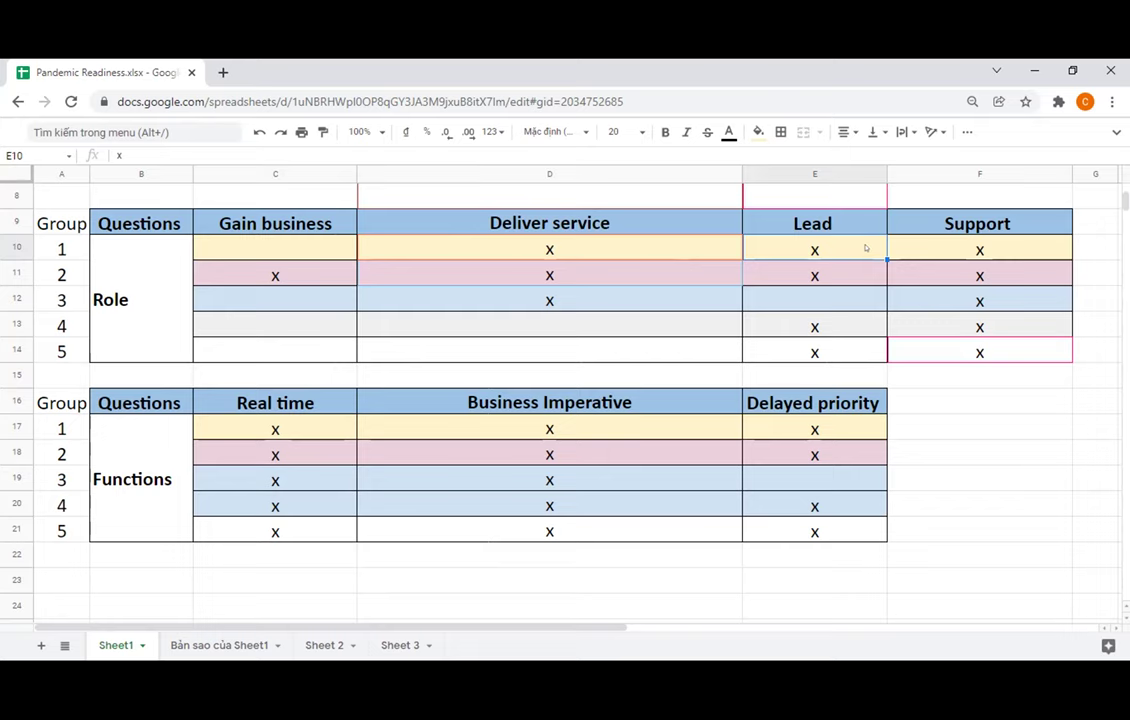
pyautogui.click(913, 247)
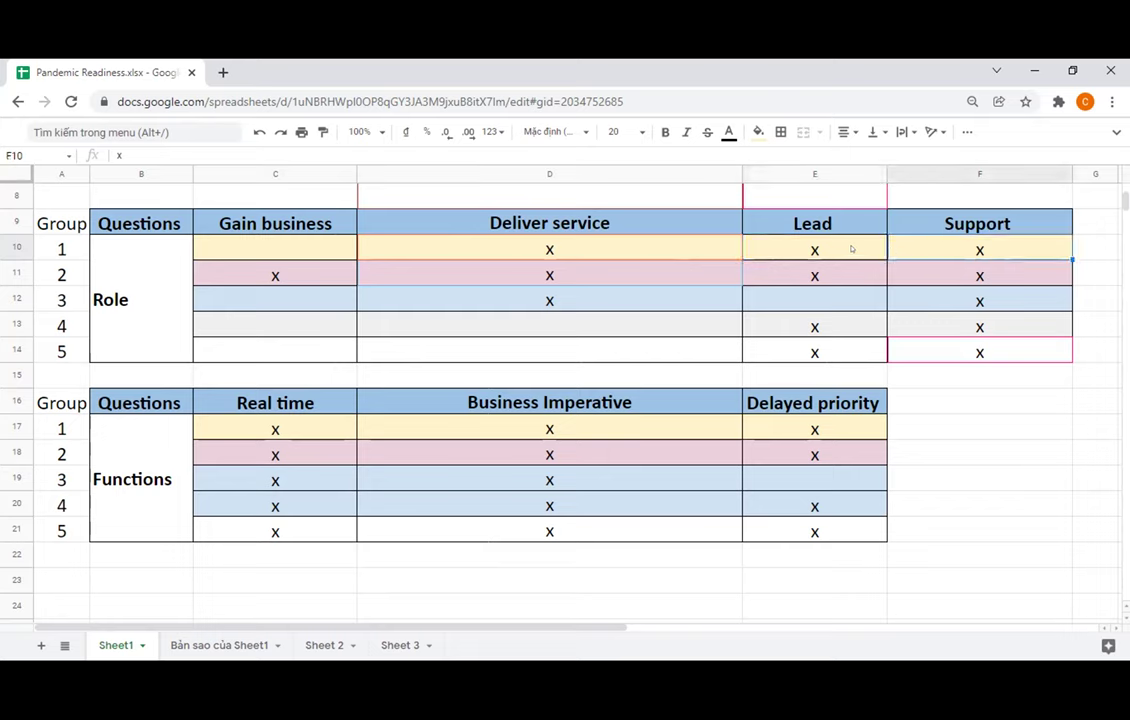
pyautogui.click(814, 250)
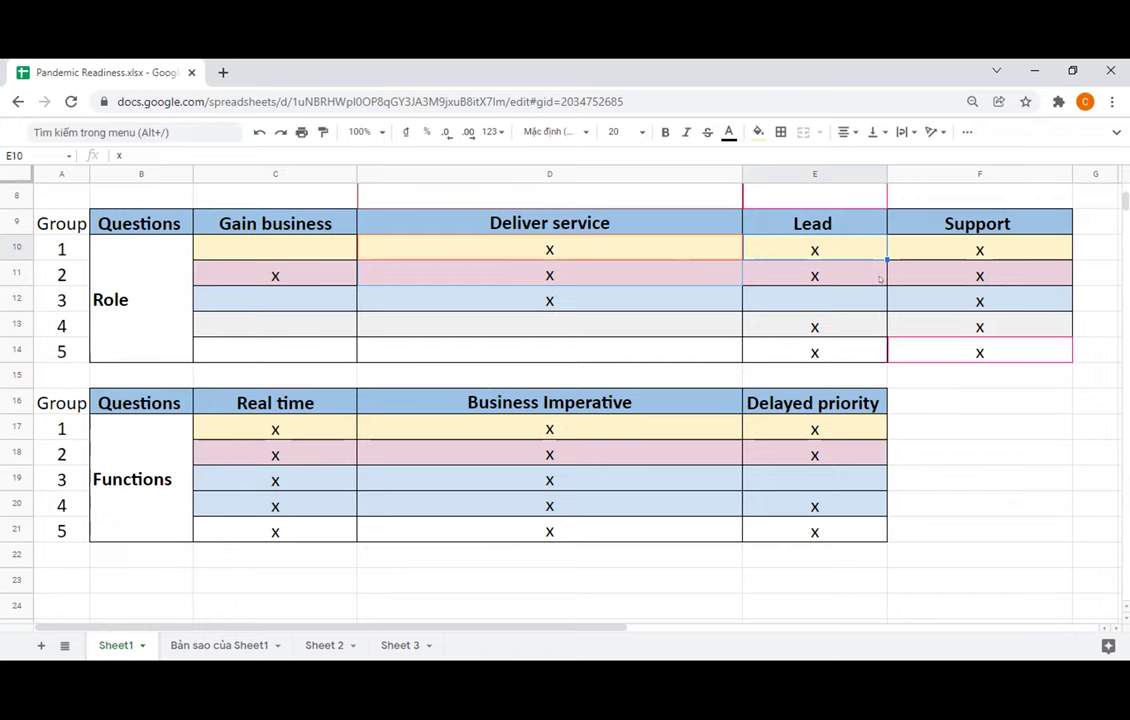
pyautogui.press('Delete')
pyautogui.click(285, 421)
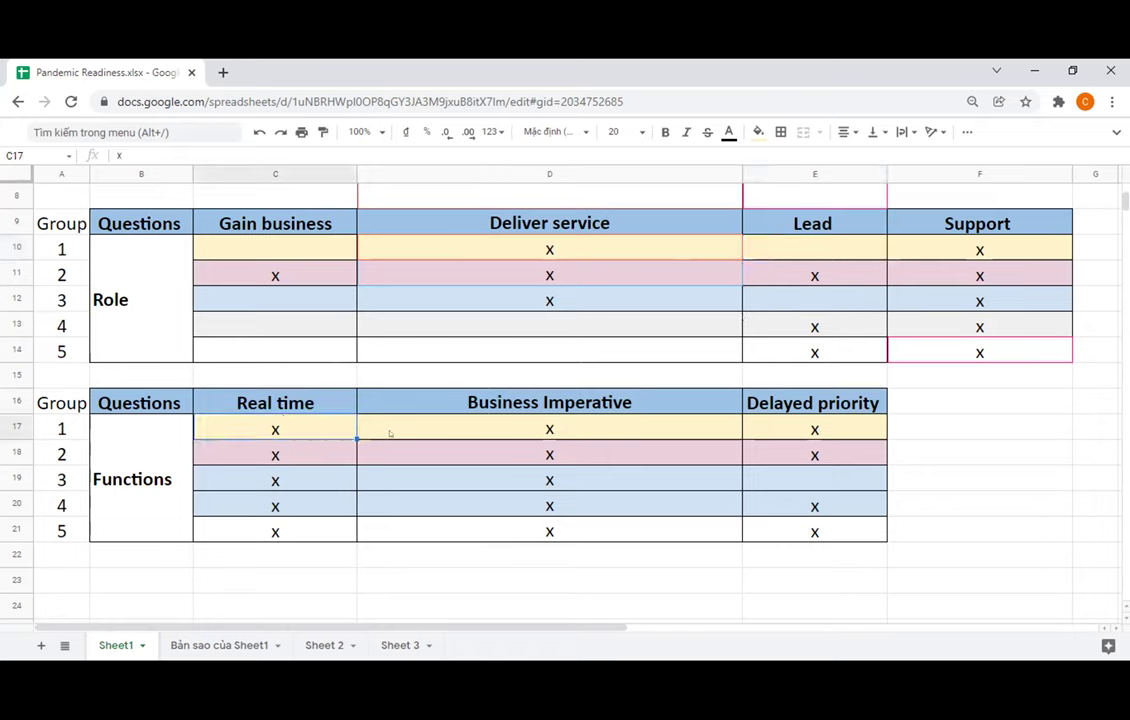
pyautogui.click(518, 422)
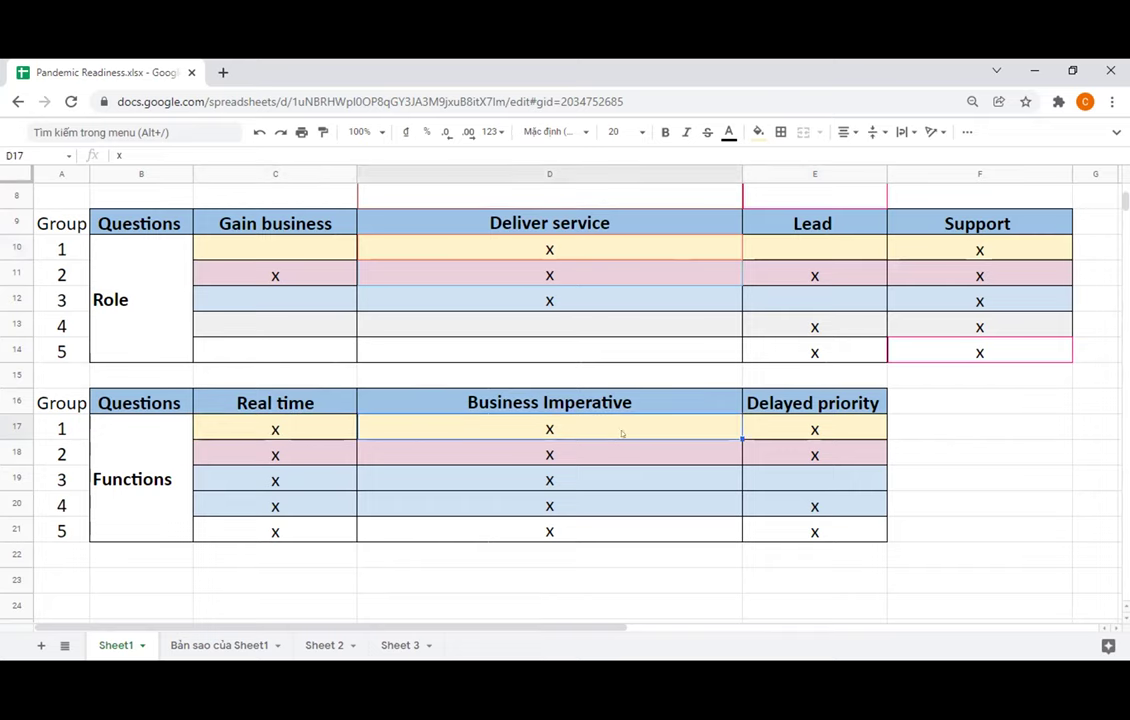
pyautogui.click(794, 433)
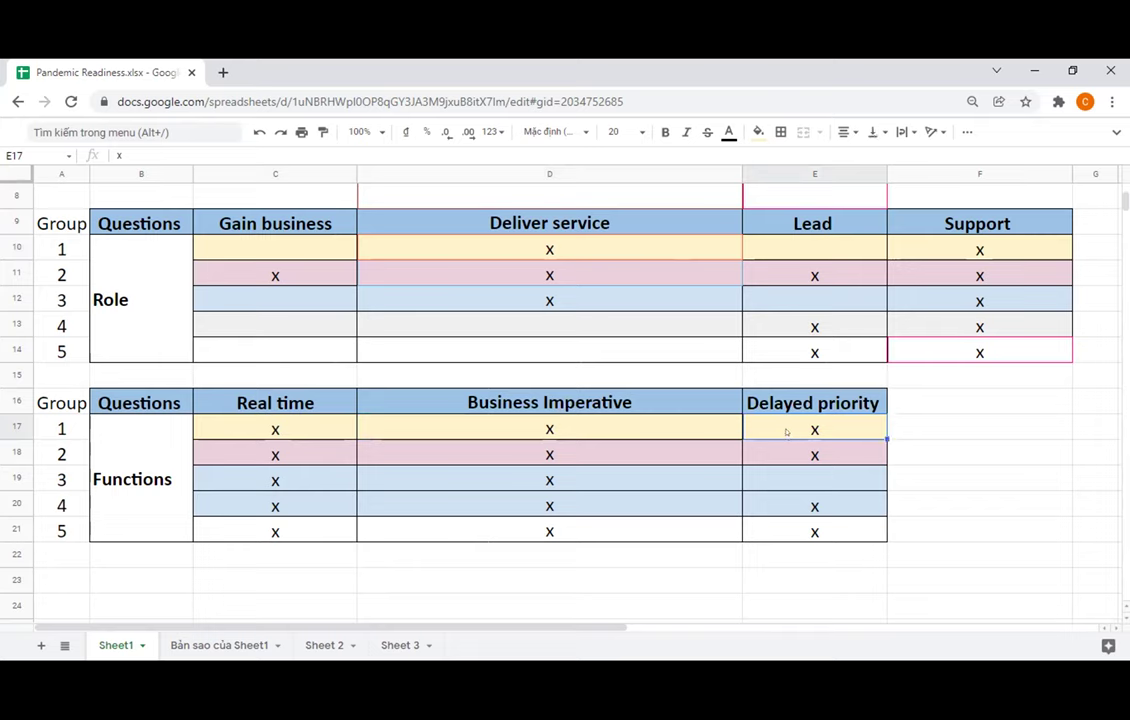
pyautogui.click(432, 434)
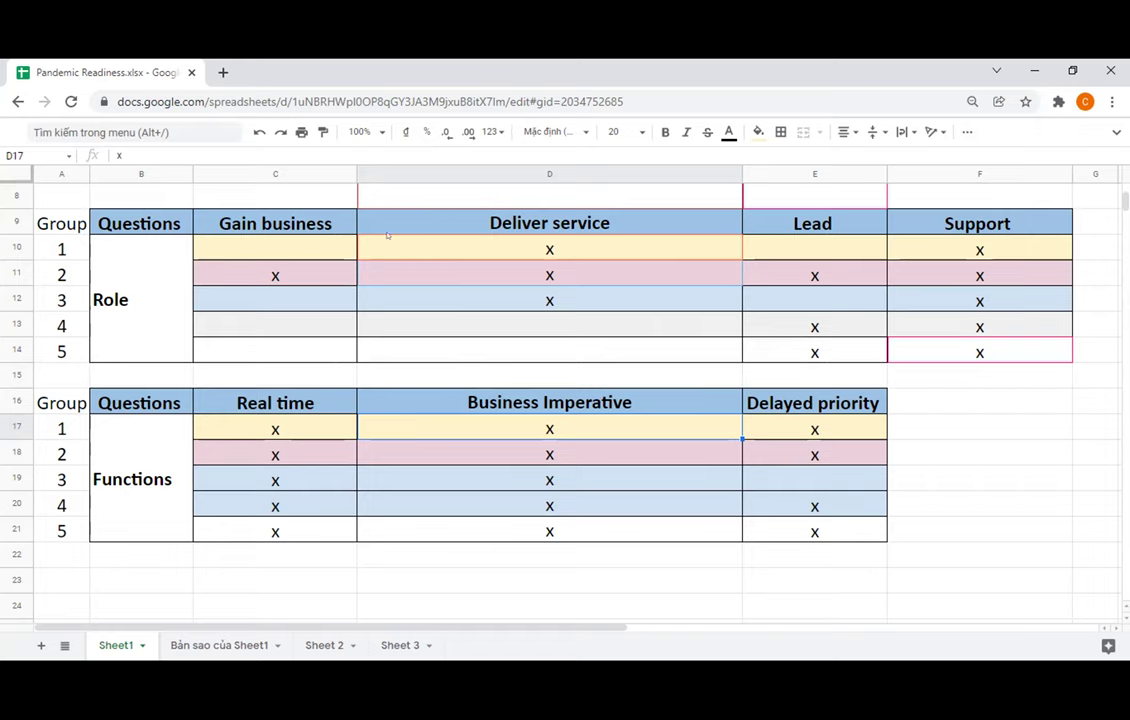
# Enter the note "(making sure business is efficent, not gaining business)" under Gain business for Group 1, cell C10
pyautogui.click(323, 239)
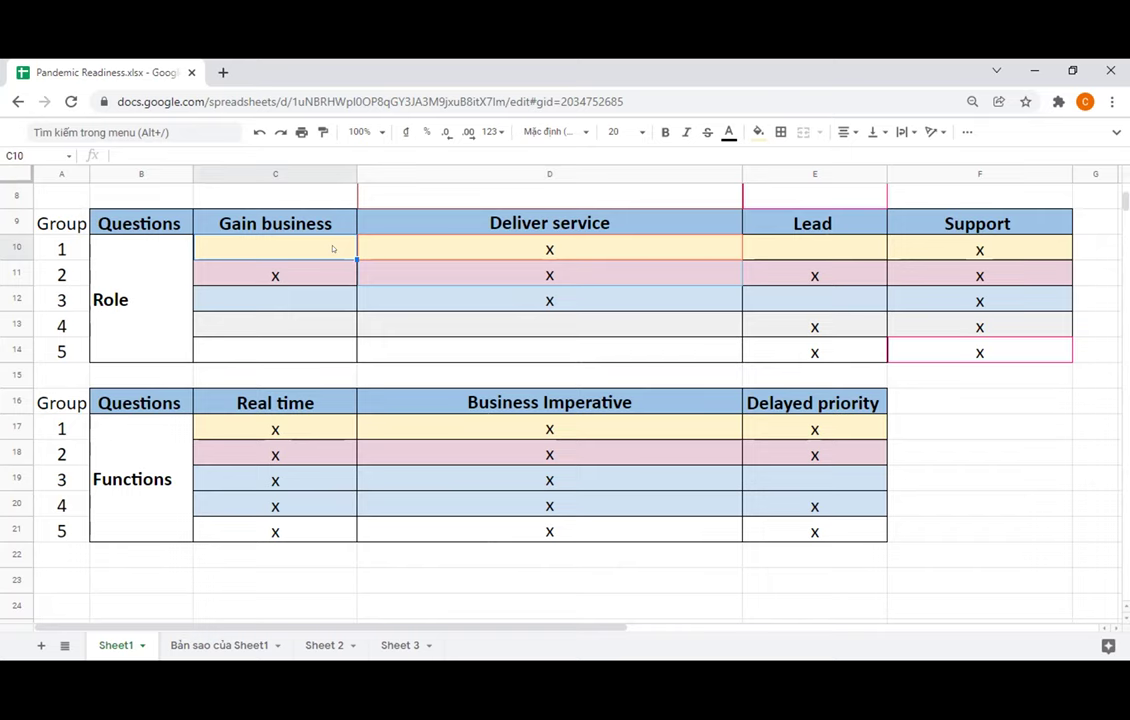
pyautogui.write('(making sure bs')
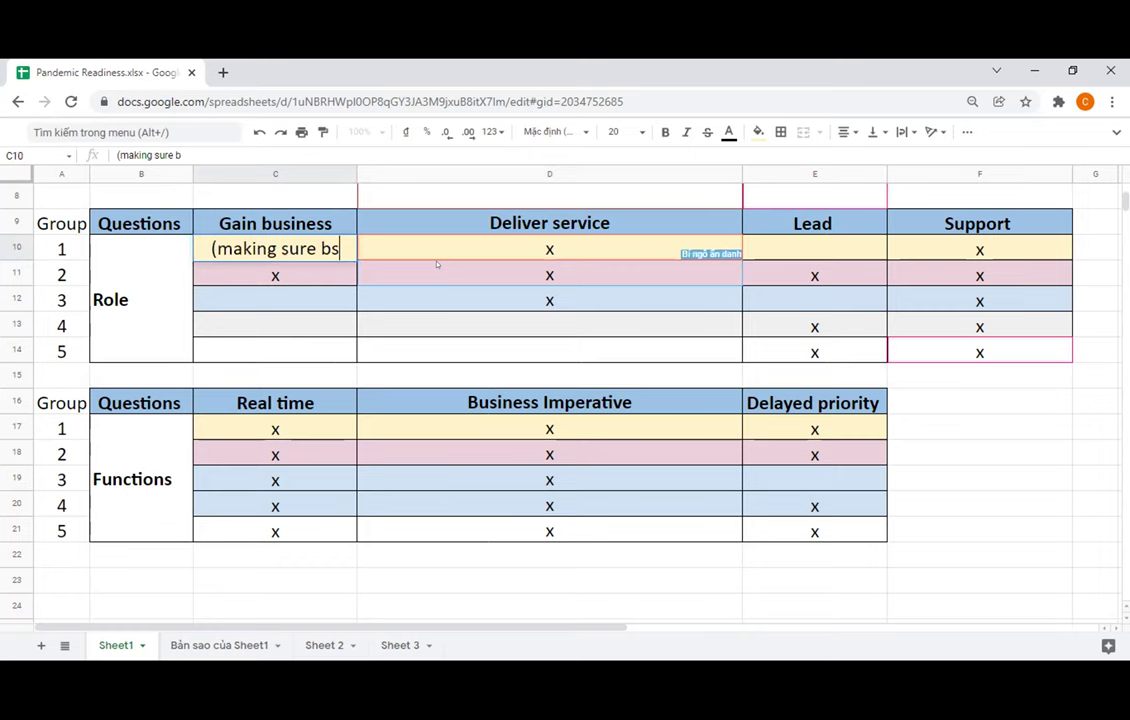
pyautogui.press('BackSpace')
pyautogui.write('usi')
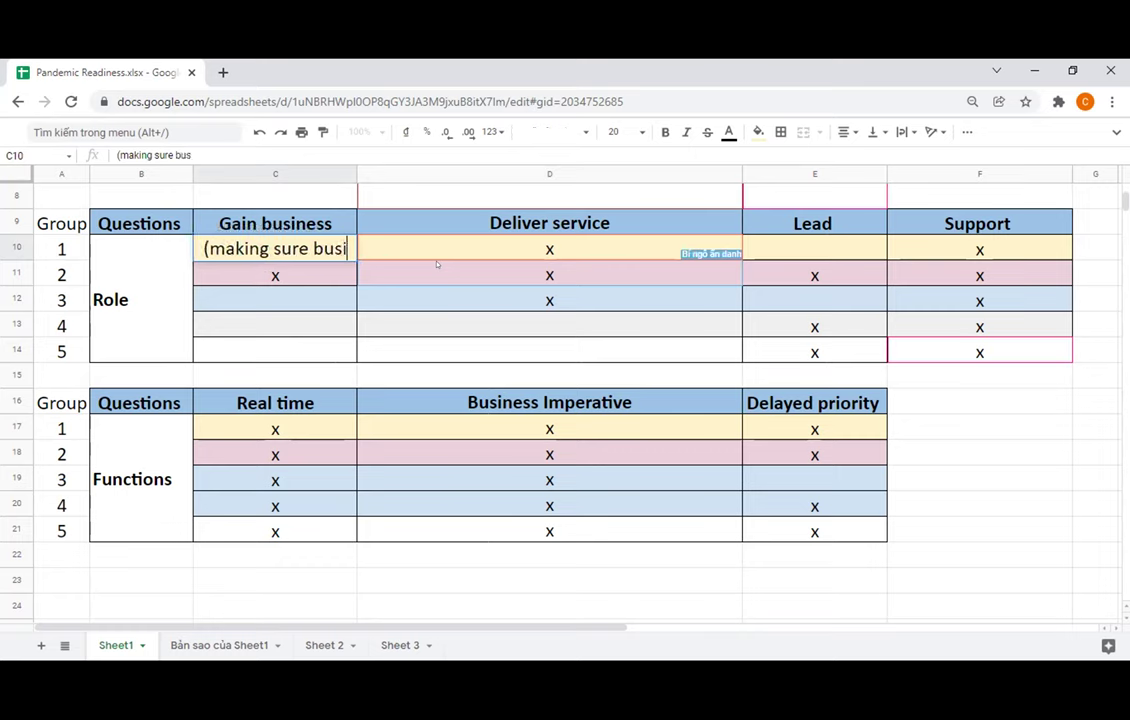
pyautogui.write('ness is effi')
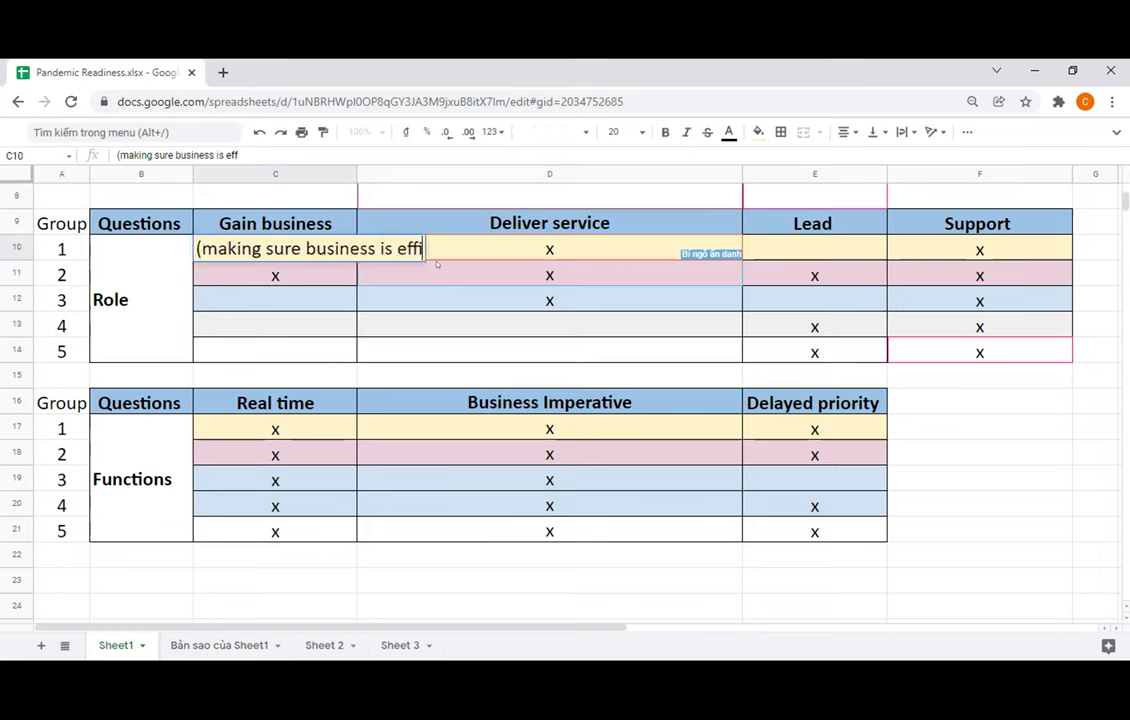
pyautogui.write('cent, not ga')
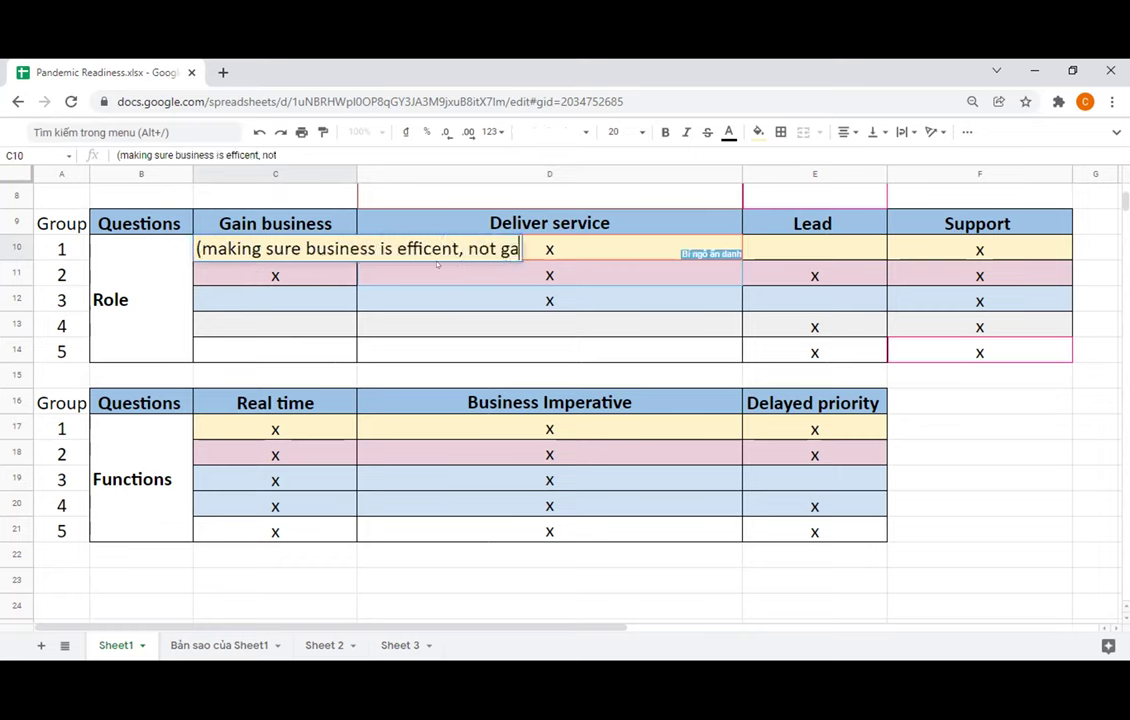
pyautogui.write('ining business)')
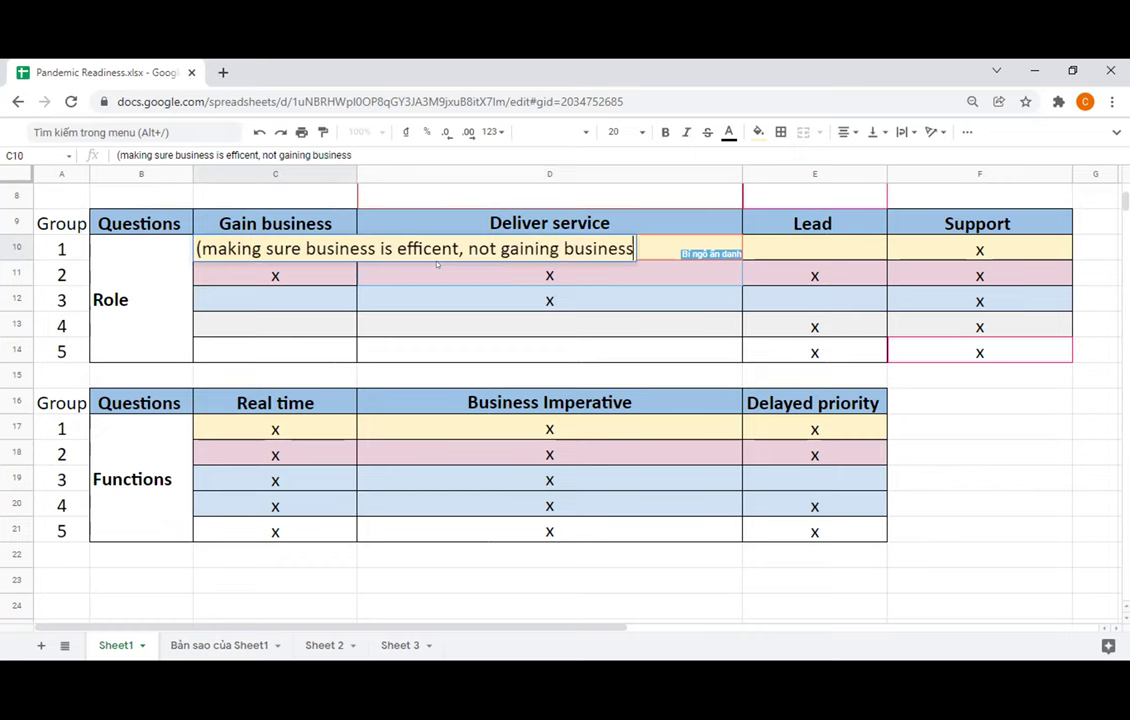
pyautogui.press('Return')
# Correct the spelling of "efficent" to "efficient" in the Group 1 note under Gain business, cell C10
pyautogui.click(557, 287)
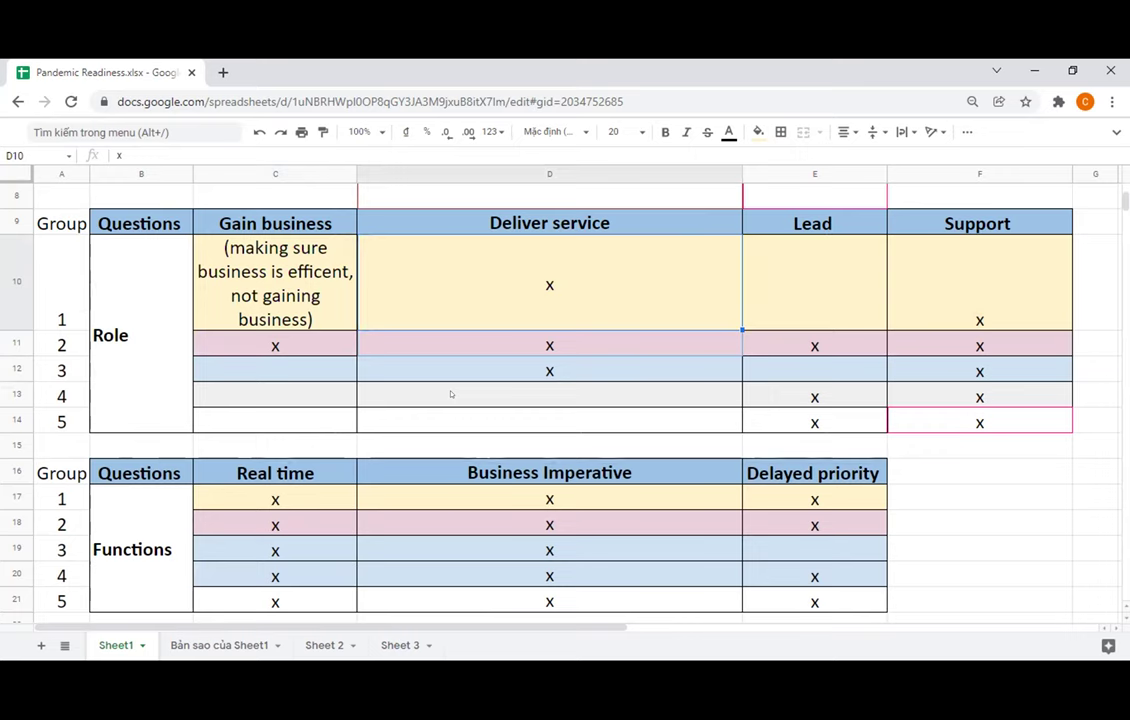
pyautogui.press('Left')
pyautogui.press('Return')
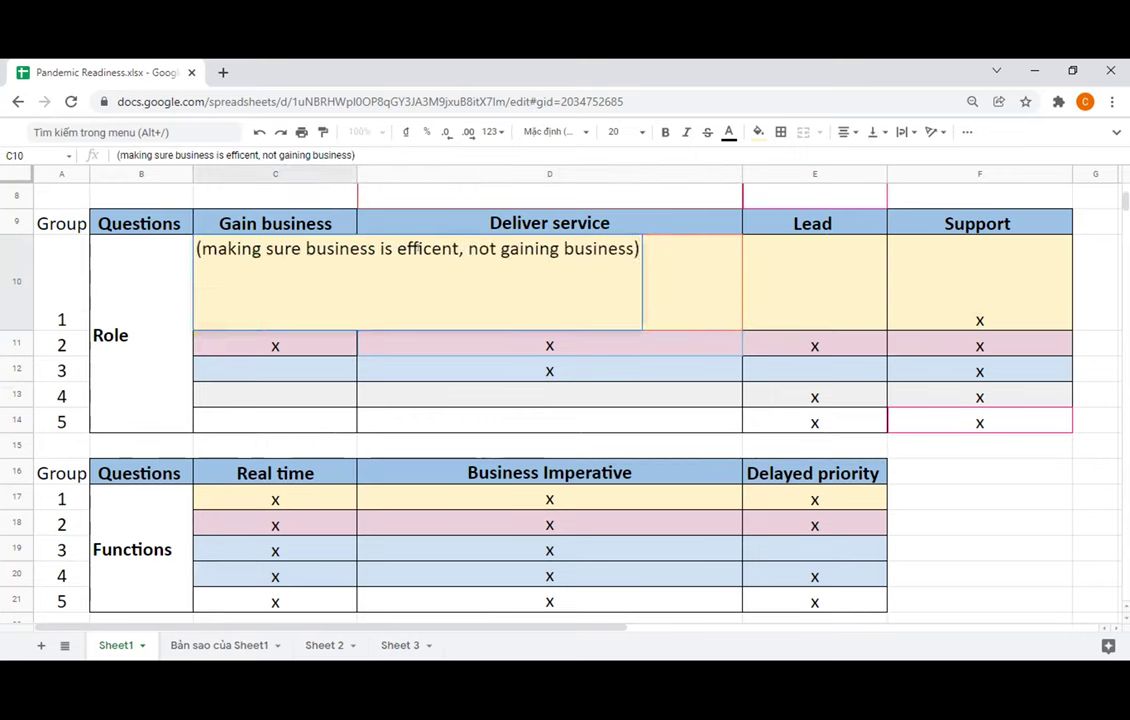
pyautogui.click(470, 248)
pyautogui.write('i')
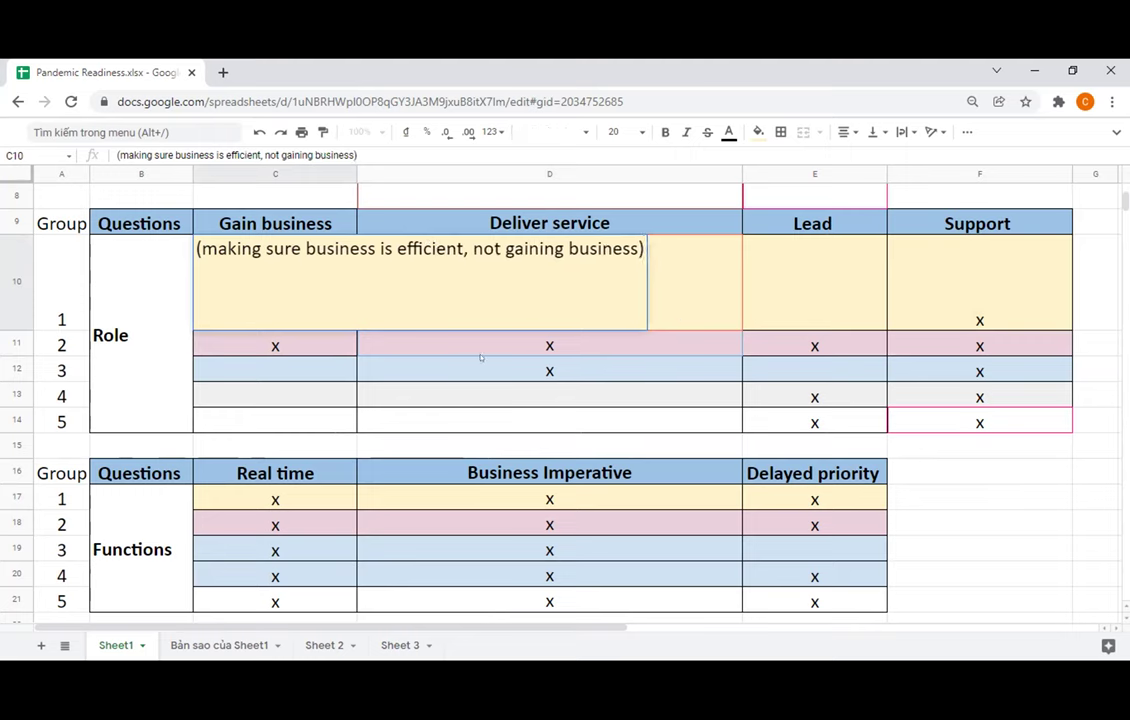
pyautogui.click(480, 358)
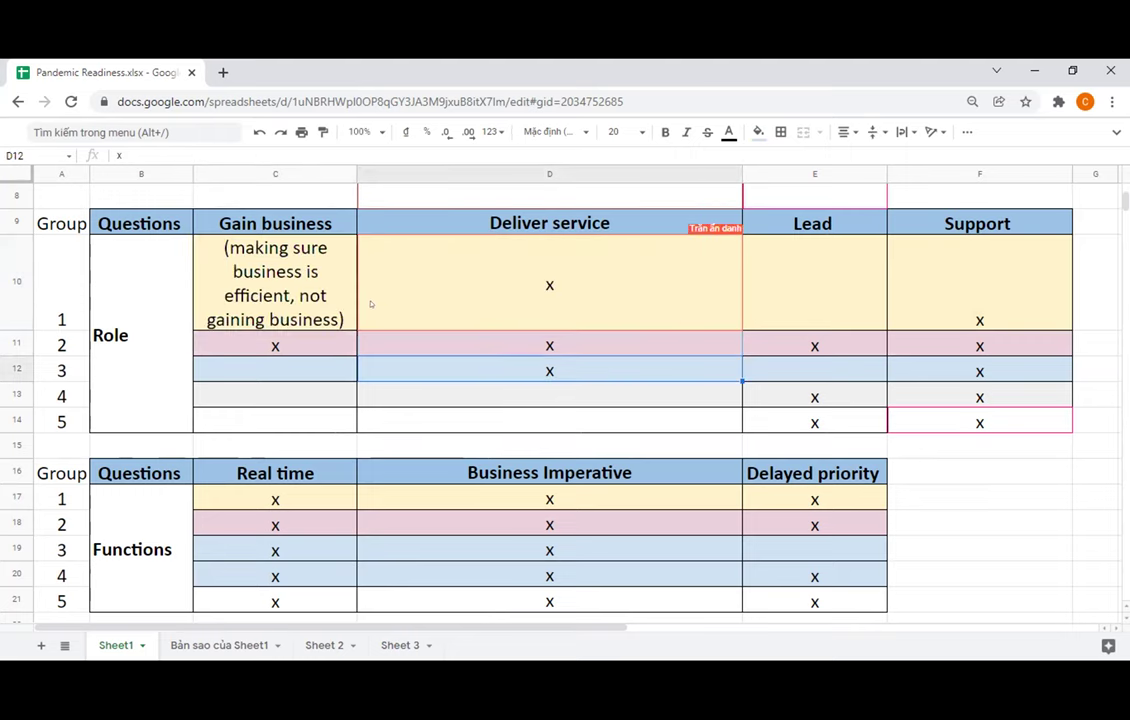
pyautogui.click(282, 284)
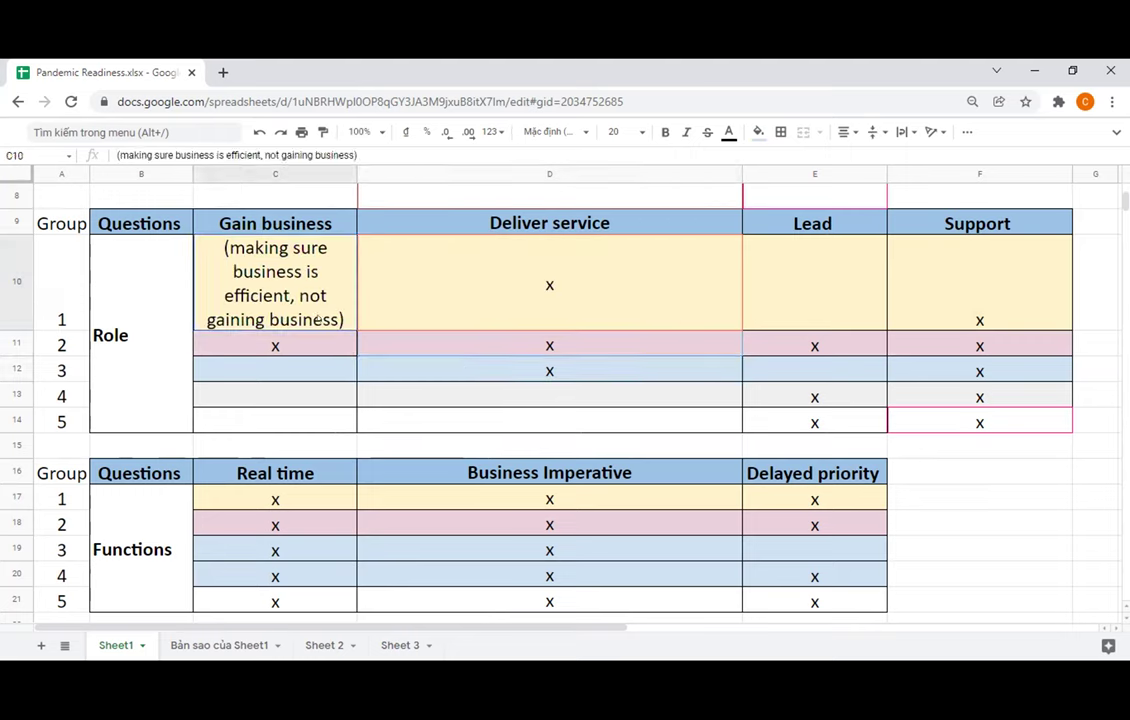
pyautogui.click(410, 316)
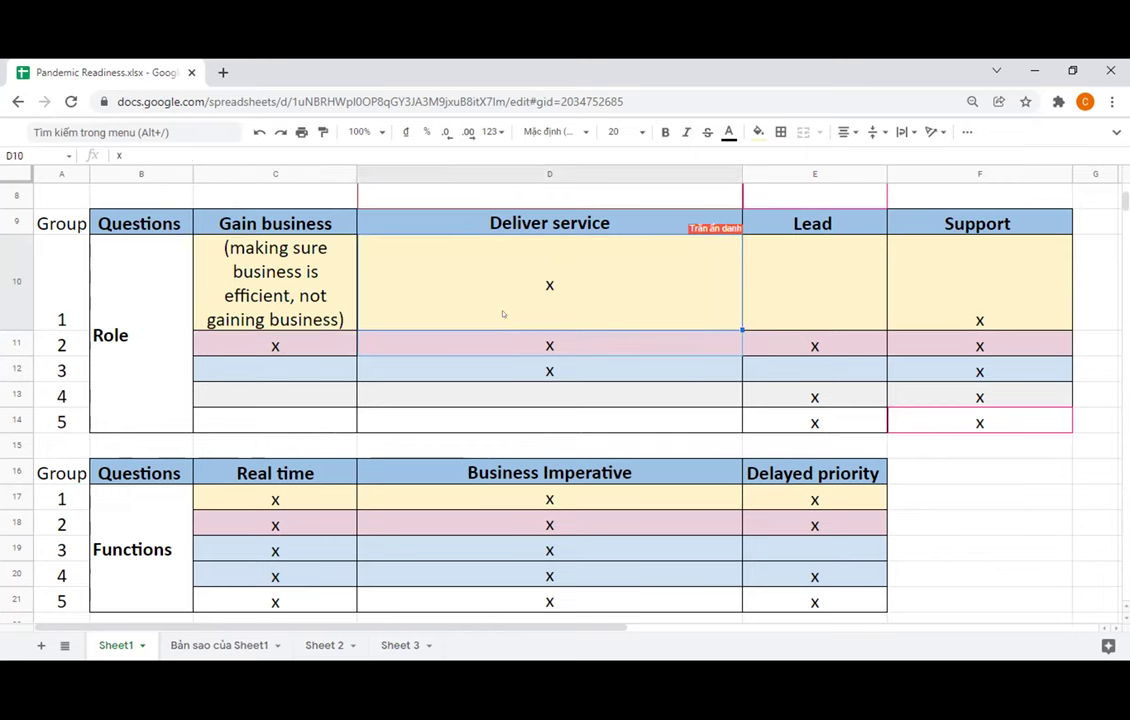
# Vertically centre the x under Support for Group 1 in the Role table, cell F10
pyautogui.click(930, 280)
pyautogui.click(874, 131)
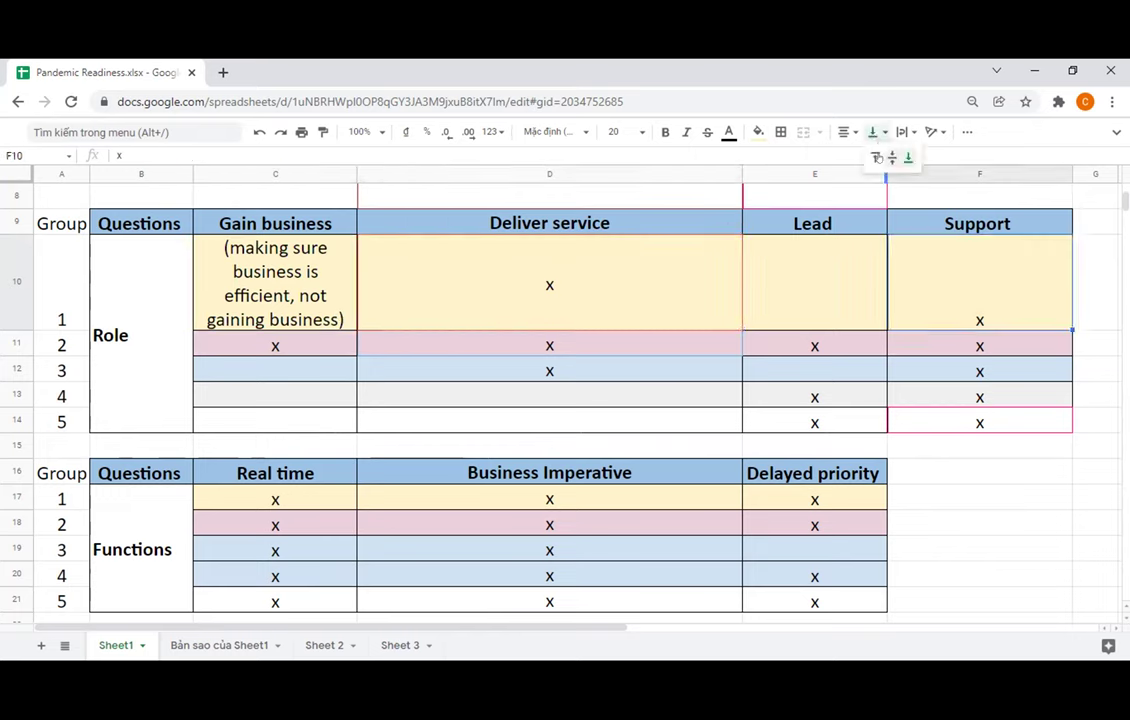
pyautogui.click(892, 157)
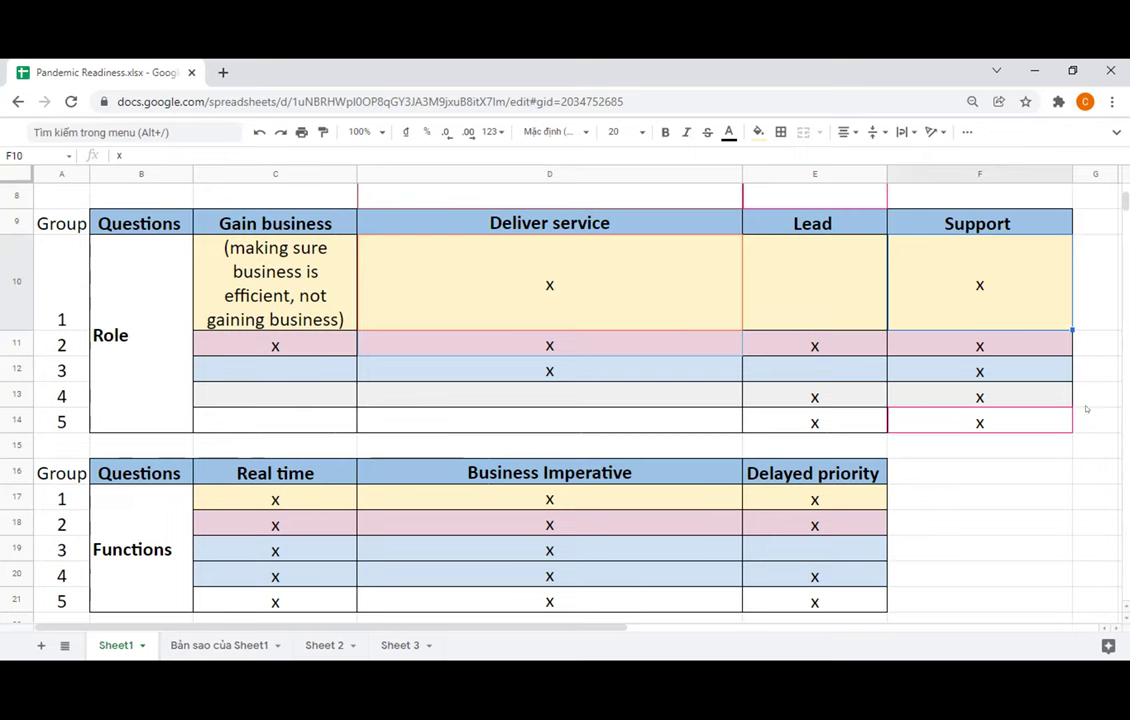
# Move the note from C10 to Group 1's Support cell F10, so it reads "x (making sure business is efficient, not gaining business)"
pyautogui.click(275, 499)
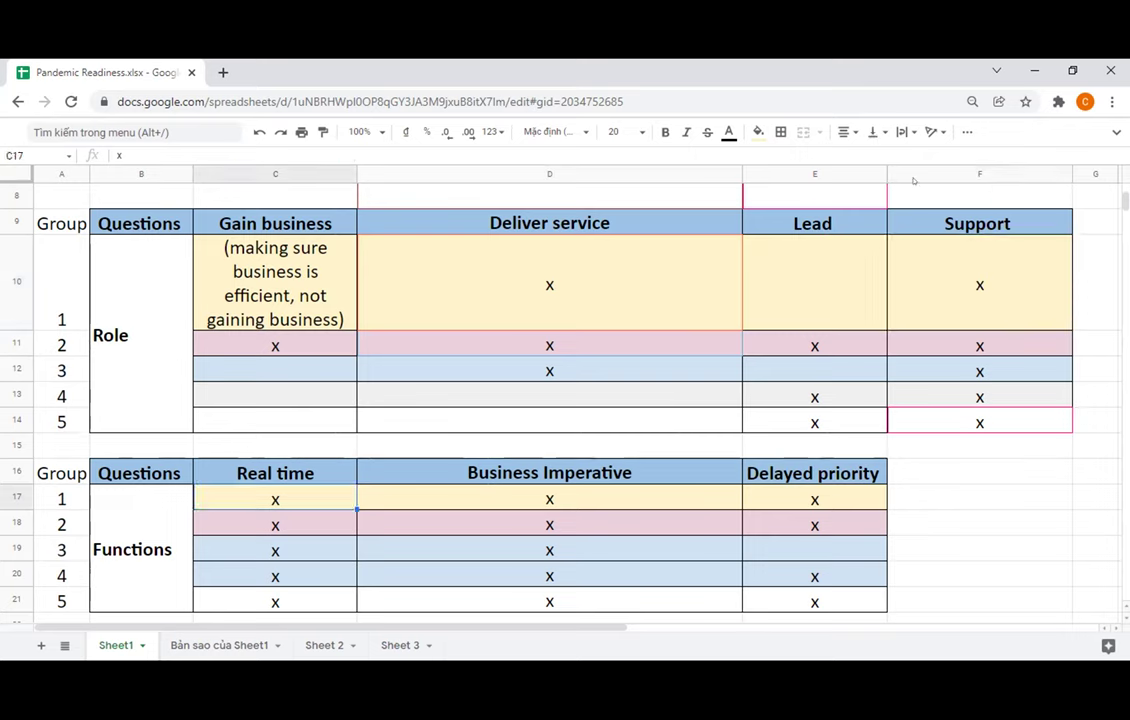
pyautogui.press('Up')
pyautogui.press('Up')
pyautogui.press('Up')
pyautogui.press('Up')
pyautogui.press('Up')
pyautogui.press('Up')
pyautogui.press('Up')
pyautogui.press('Return')
pyautogui.hotkey('ctrl', 'a')
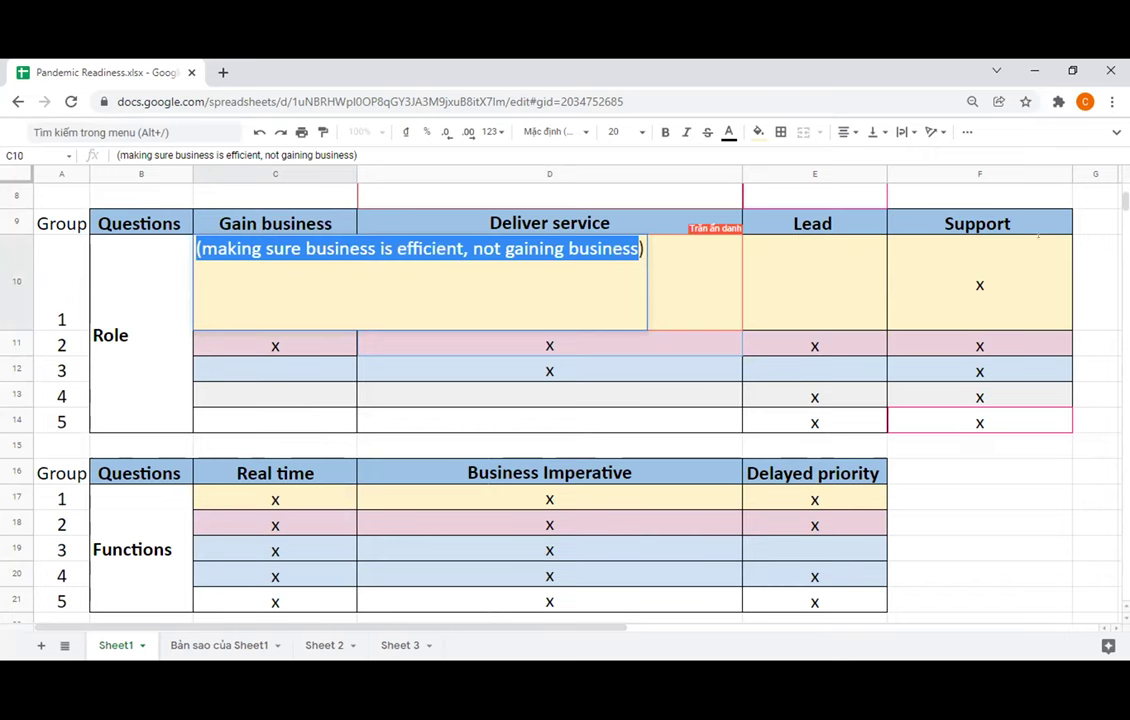
pyautogui.hotkey('ctrl', 'x')
pyautogui.doubleClick(980, 248)
pyautogui.write('(')
pyautogui.hotkey('ctrl', 'v')
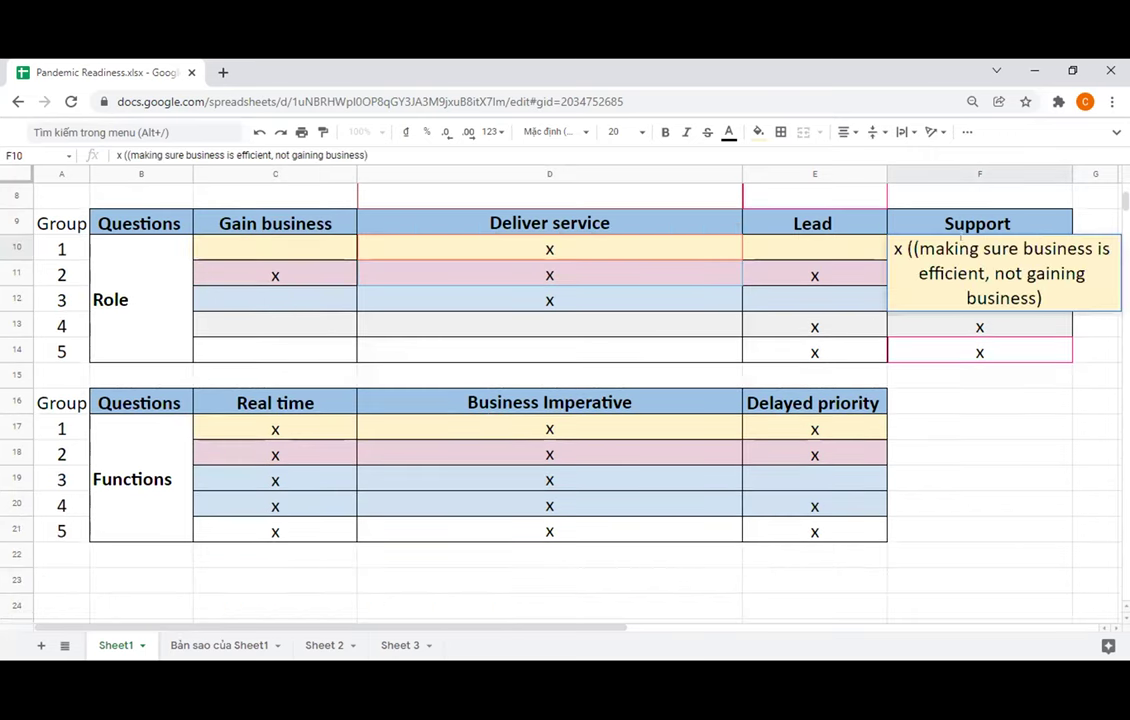
pyautogui.press('BackSpace')
pyautogui.press('Return')
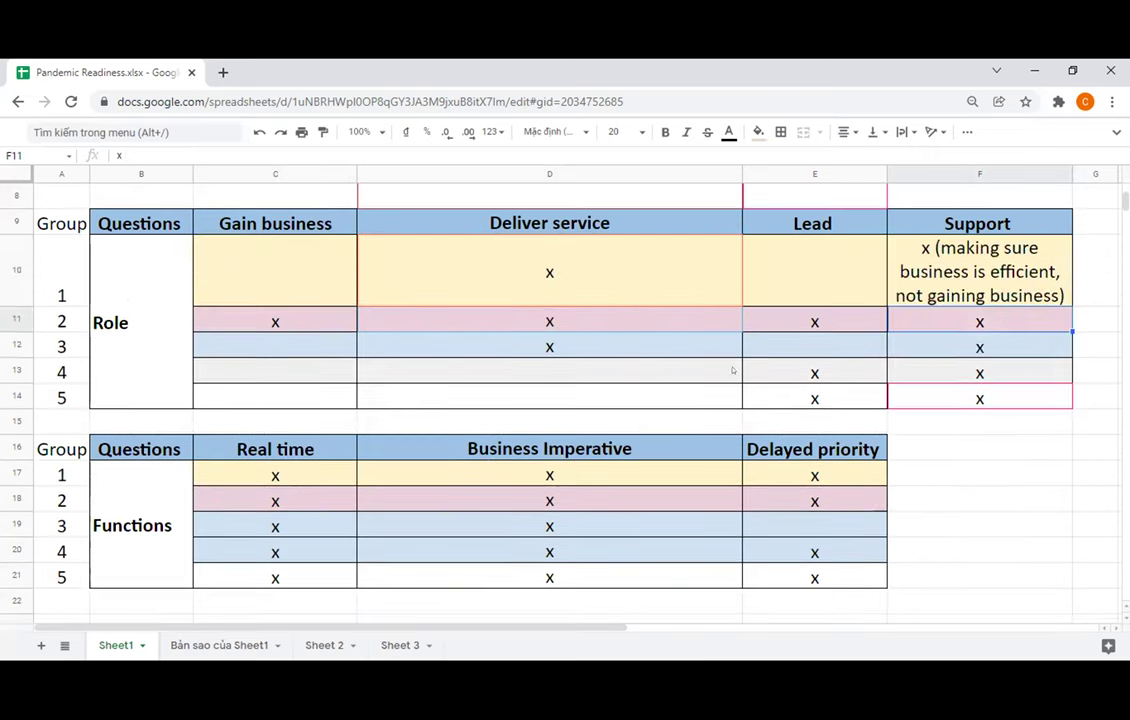
# Add a line reading "- Design the most efficient schedule" to the end of the Operations Control and Dispatch purpose in D3
pyautogui.scroll(3, 611, 333)
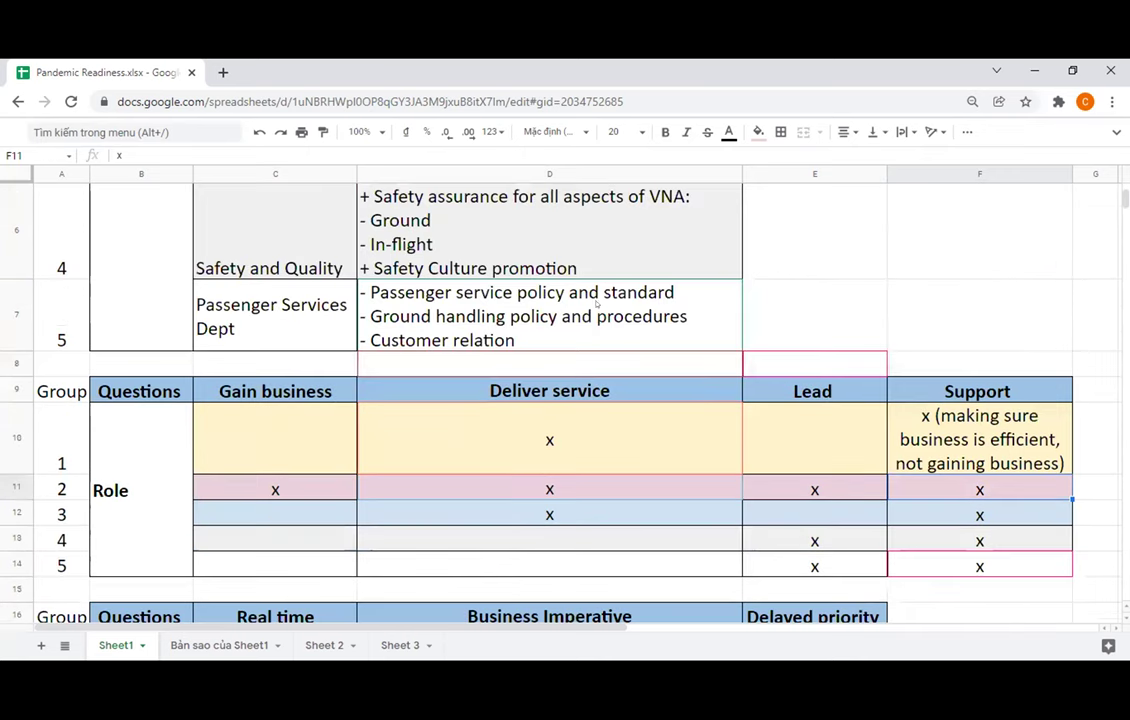
pyautogui.scroll(6, 597, 303)
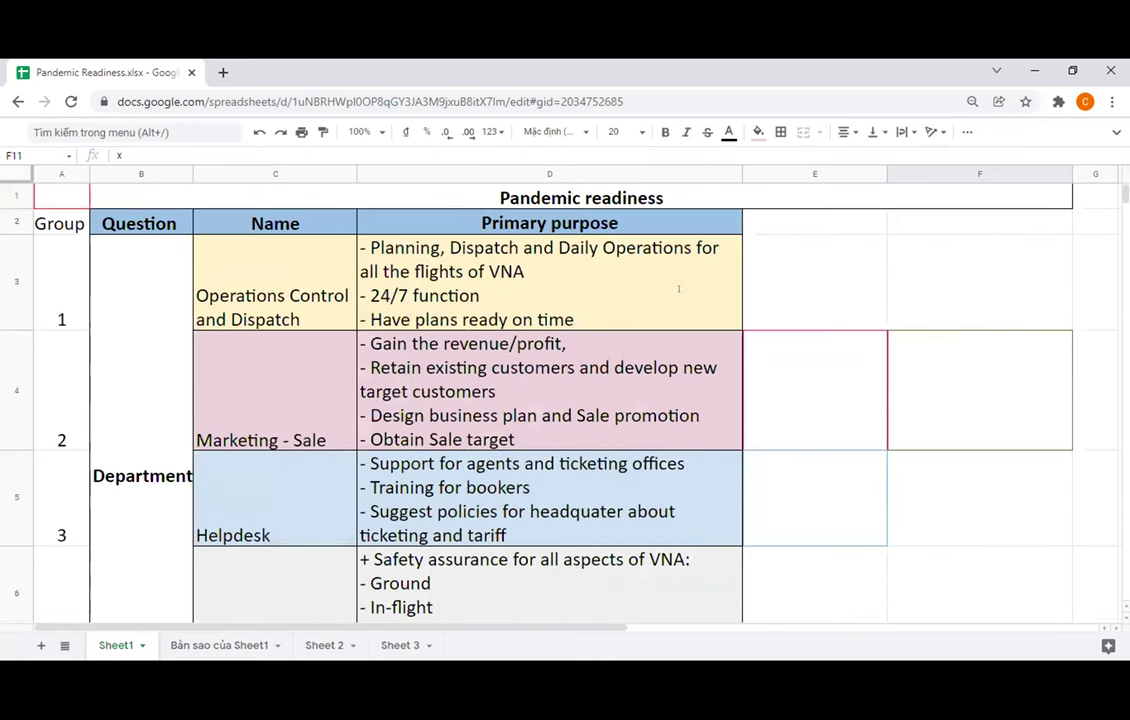
pyautogui.doubleClick(678, 289)
pyautogui.hotkey('alt', 'Return')
pyautogui.write('- Design the most efficient schedule')
pyautogui.press('Return')
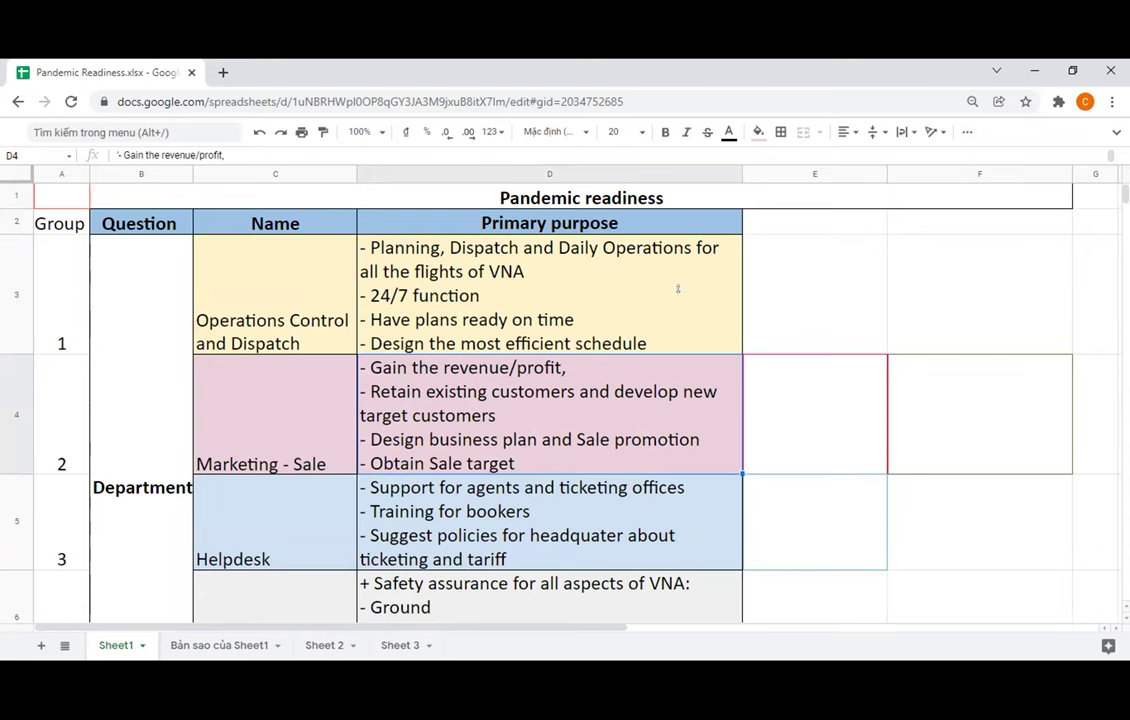
# Vertically centre the contents of column C, including the department names
pyautogui.click(330, 174)
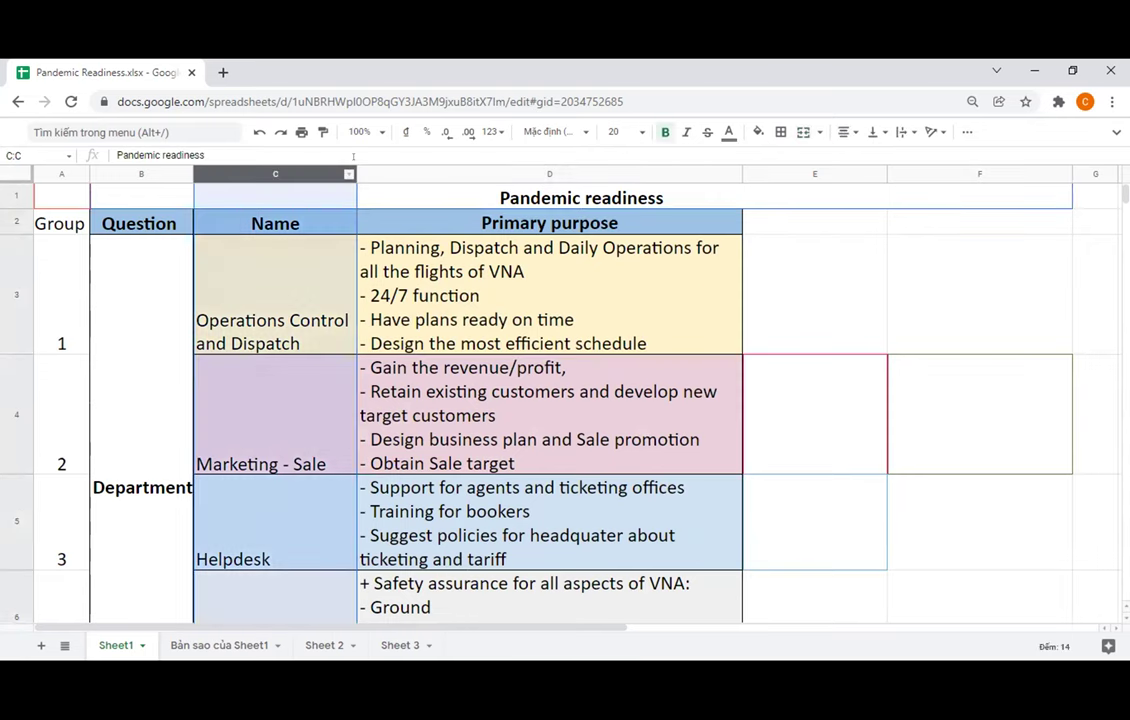
pyautogui.click(890, 156)
pyautogui.click(852, 240)
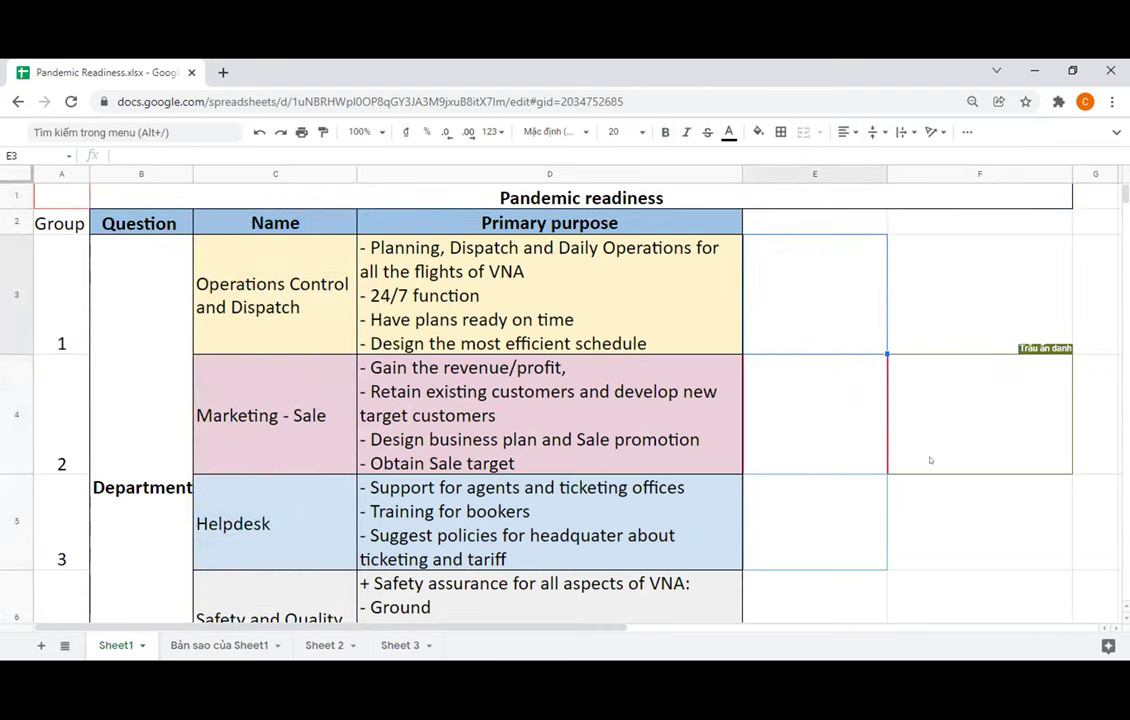
# Clear the x under Delayed priority for Group 1 in the Functions table, cell E17
pyautogui.scroll(-1, 930, 460)
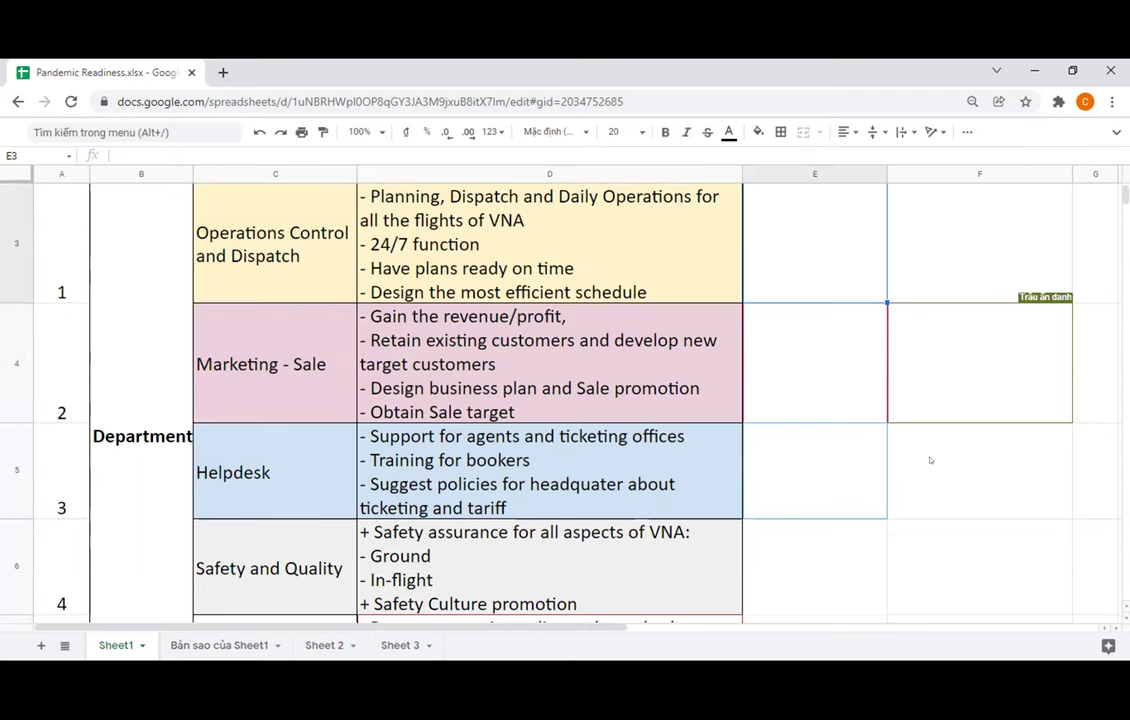
pyautogui.scroll(-6, 930, 460)
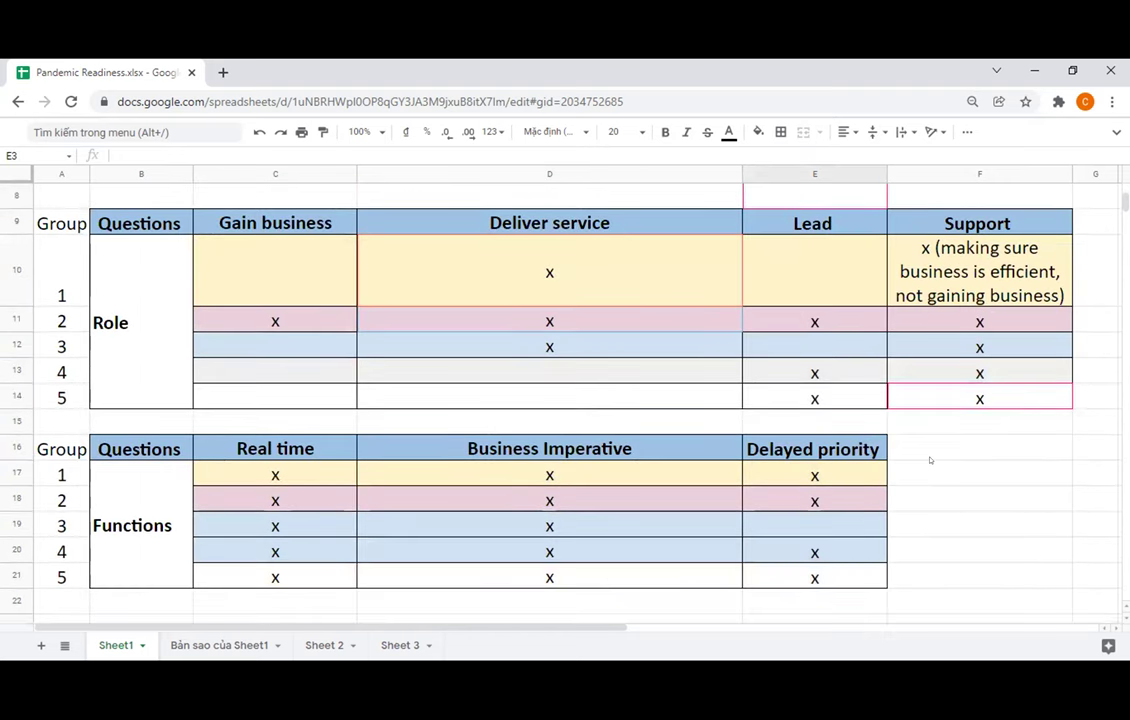
pyautogui.scroll(-1, 930, 460)
pyautogui.click(336, 421)
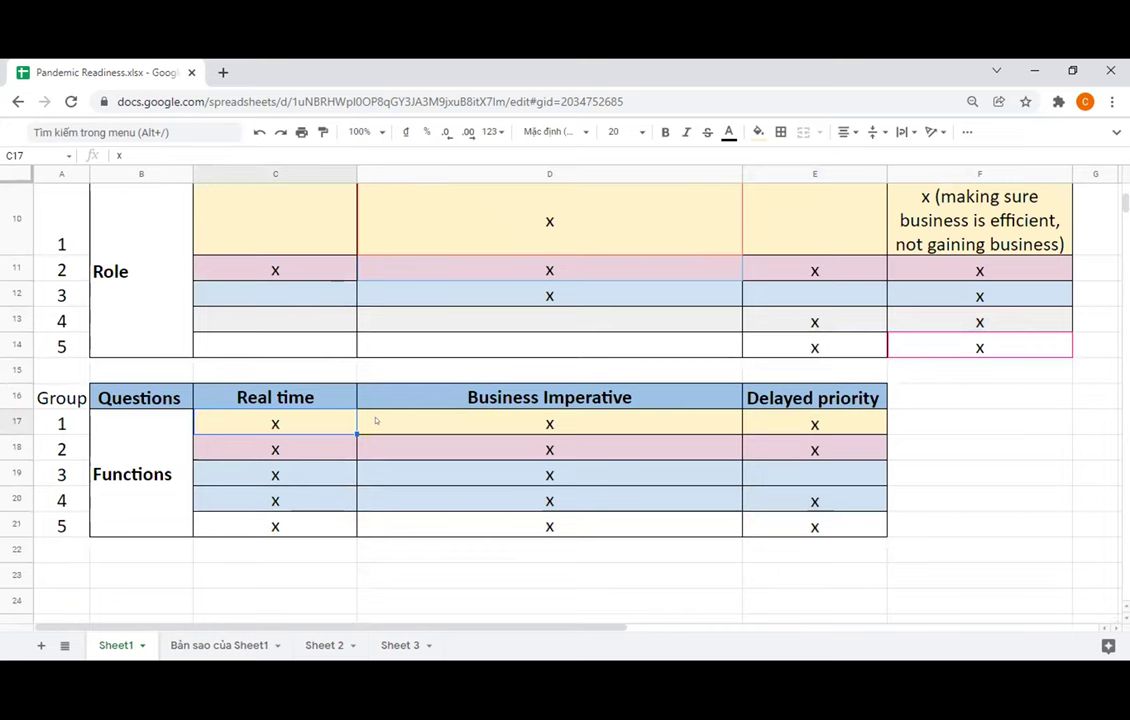
pyautogui.click(494, 424)
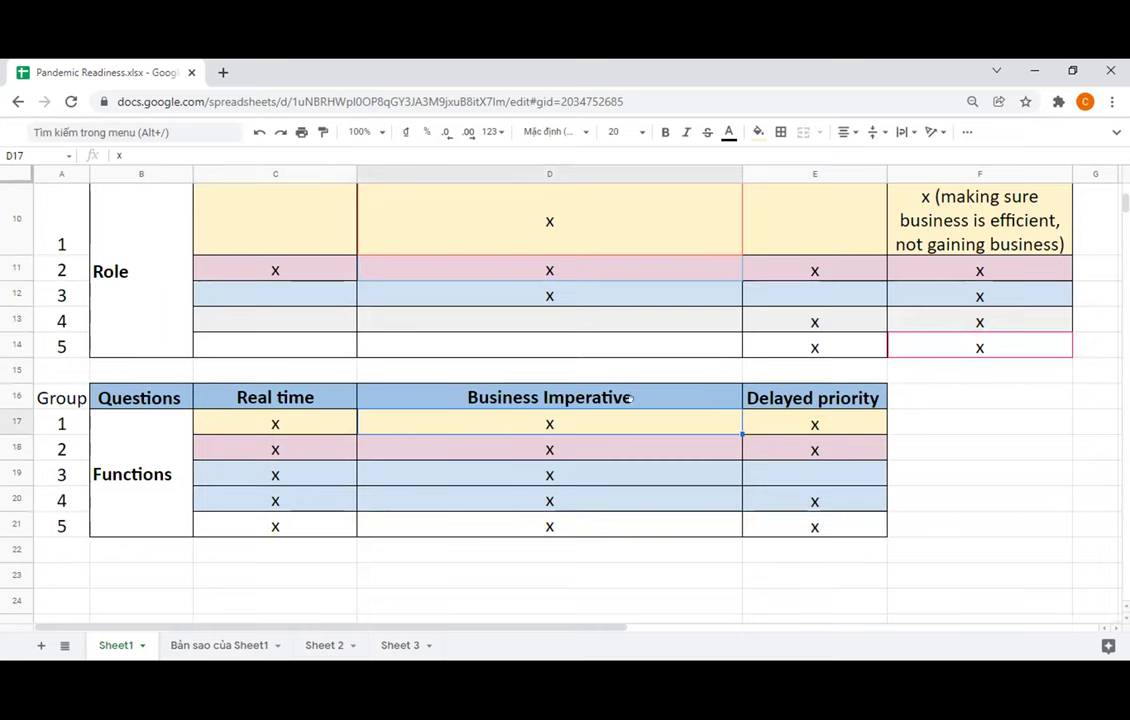
pyautogui.click(782, 413)
pyautogui.press('Delete')
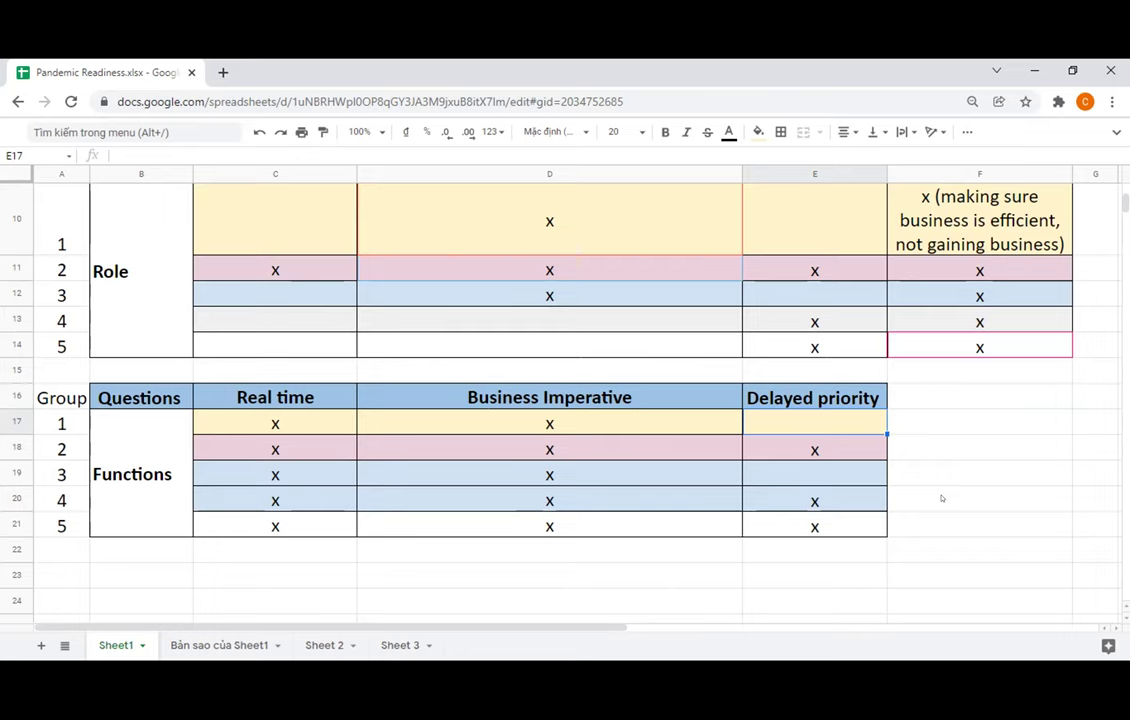
# Recheck the Group 1 purpose in D3 and clear its x under Business Imperative in the Functions table, cell D17
pyautogui.scroll(10, 941, 497)
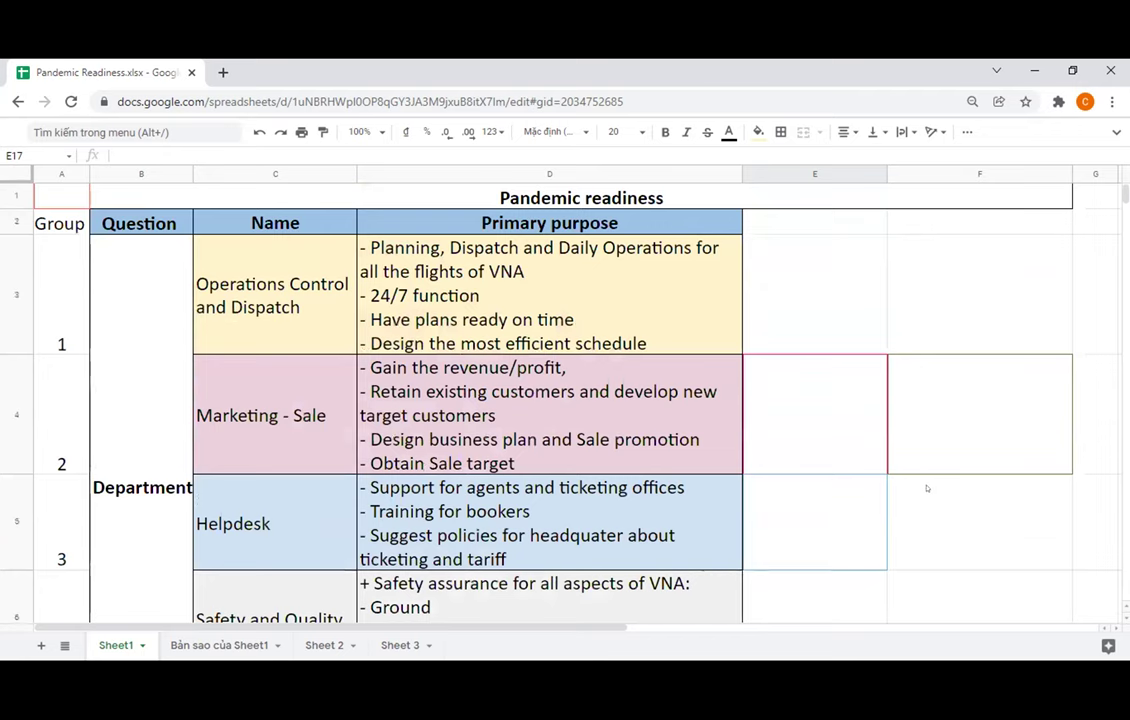
pyautogui.click(666, 343)
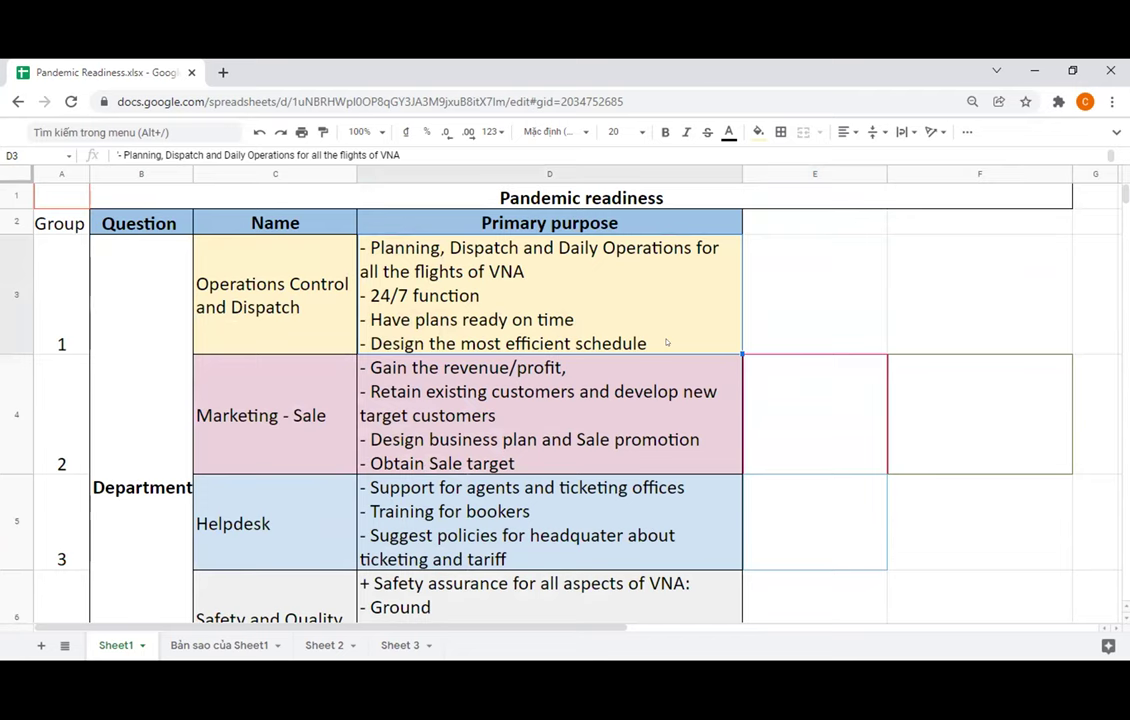
pyautogui.click(807, 315)
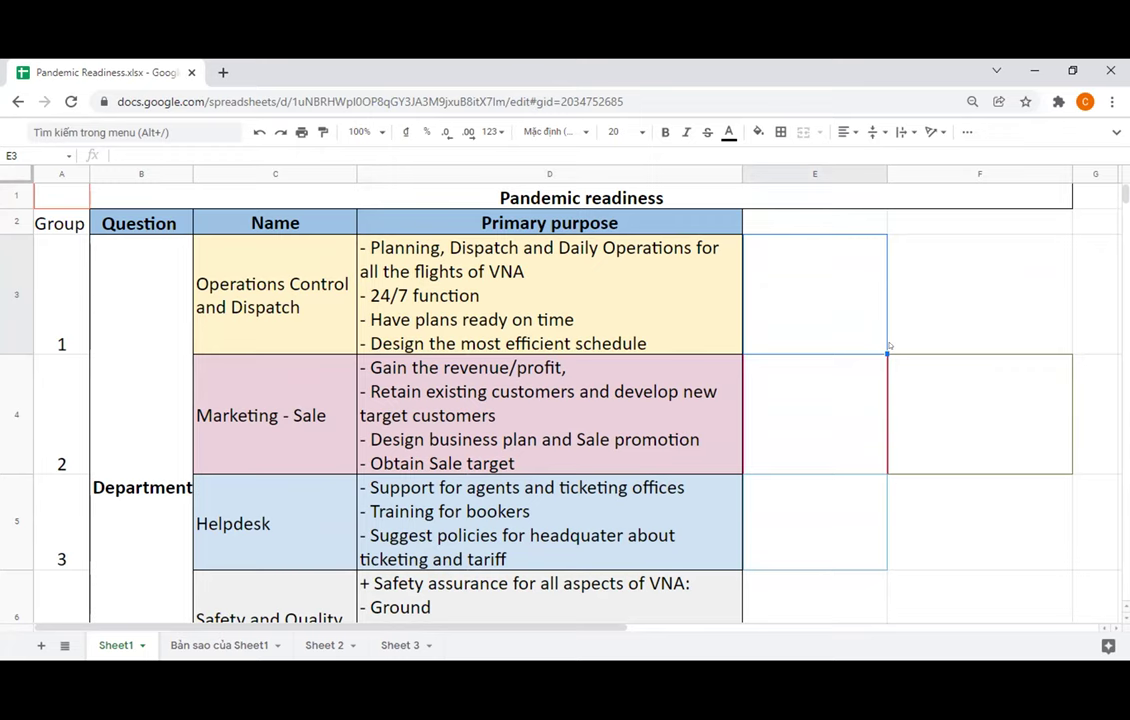
pyautogui.scroll(-1, 889, 346)
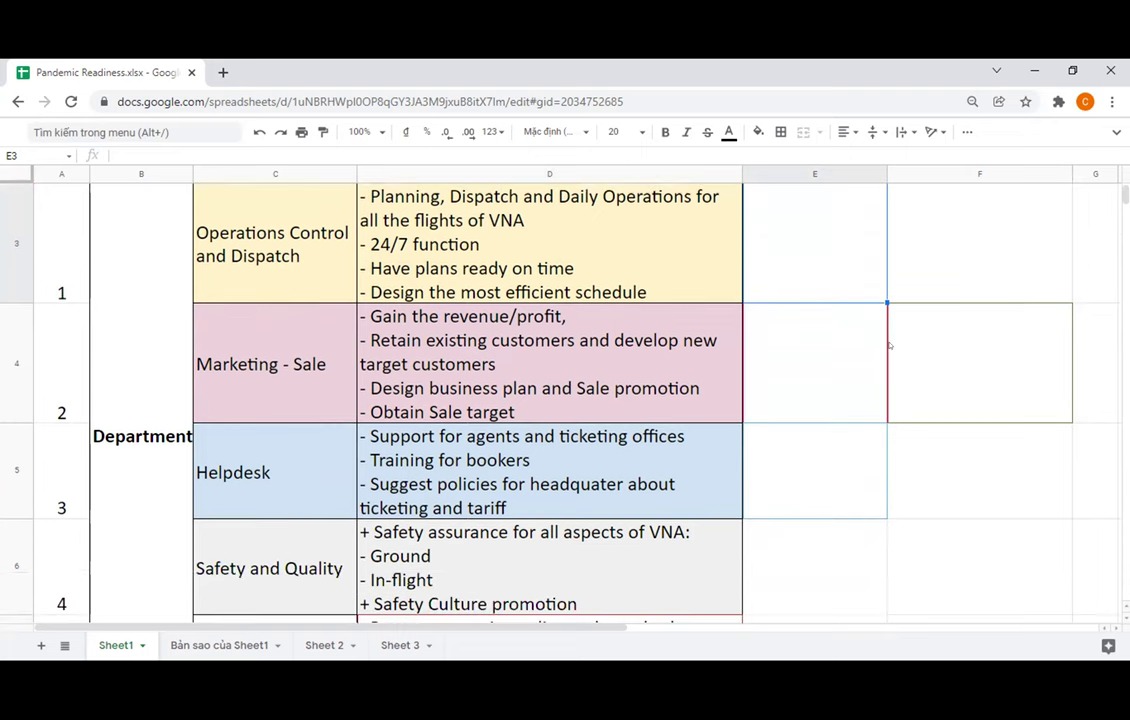
pyautogui.scroll(-1, 889, 346)
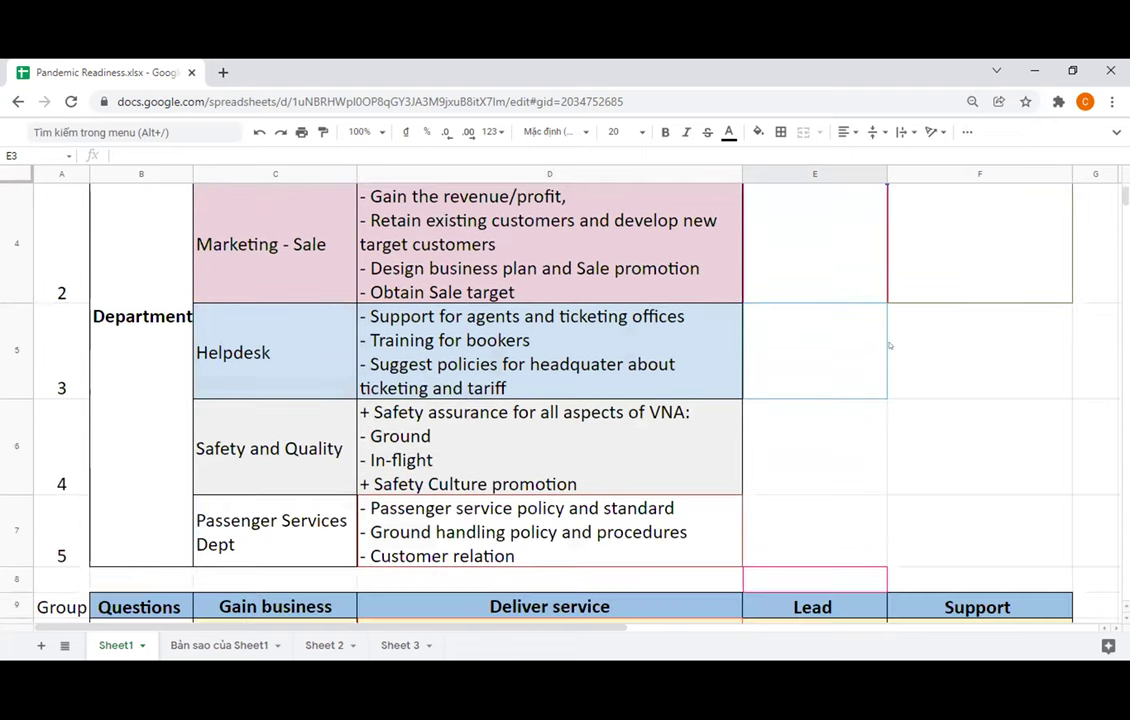
pyautogui.scroll(-3, 628, 420)
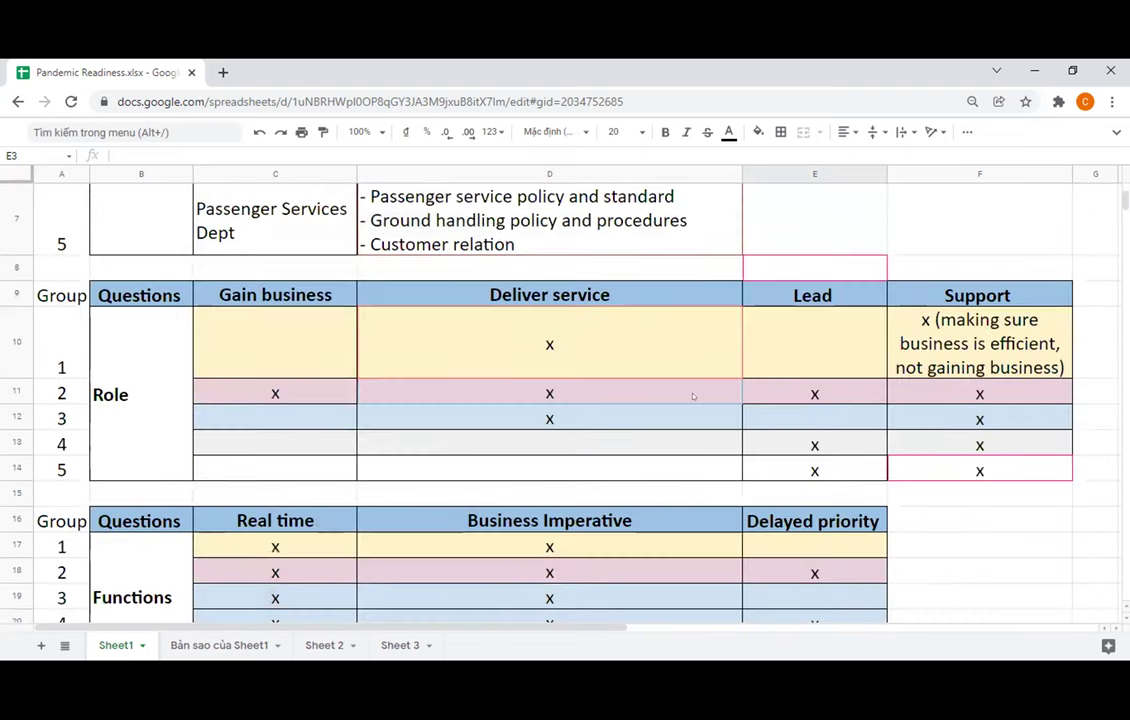
pyautogui.scroll(-3, 705, 397)
pyautogui.click(472, 428)
pyautogui.press('Delete')
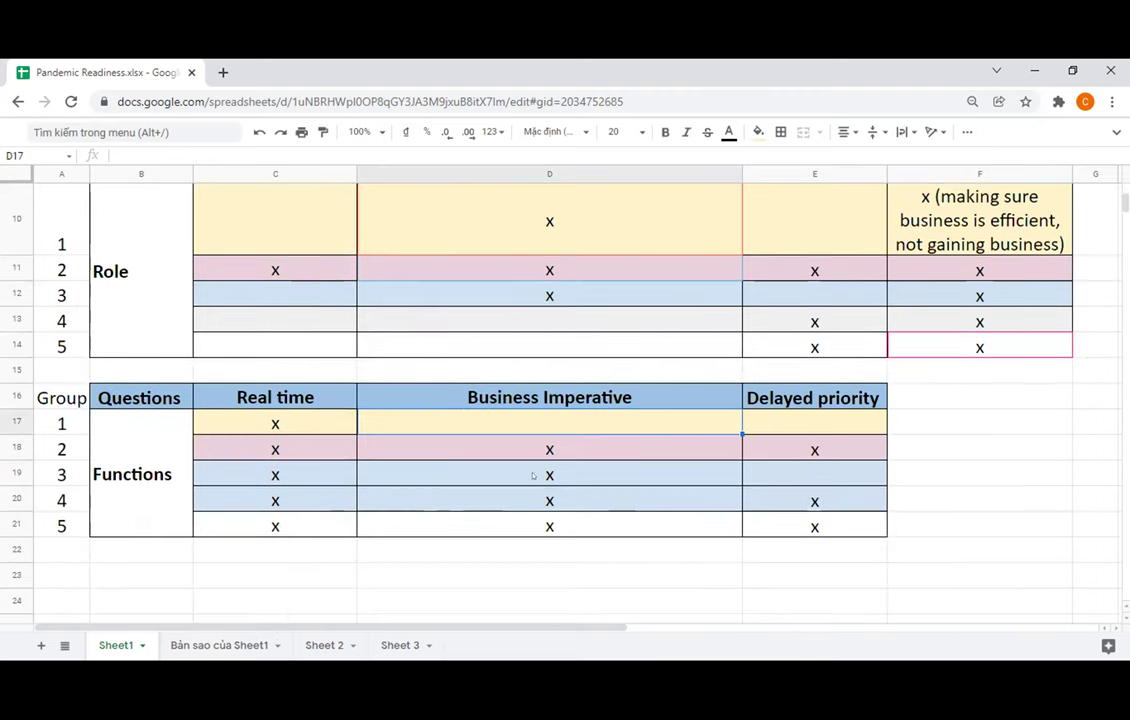
# Replace the first line of the Marketing - Sale purpose in D4 with "Identify the most profitable market"
pyautogui.scroll(1, 584, 473)
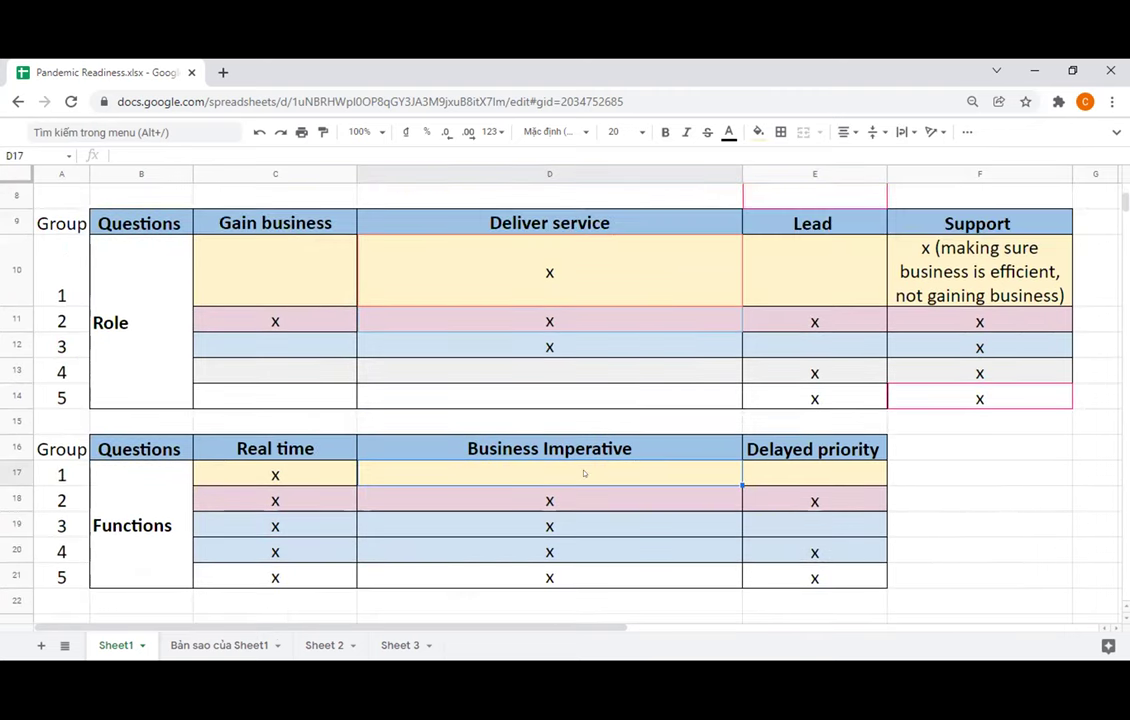
pyautogui.scroll(3, 584, 473)
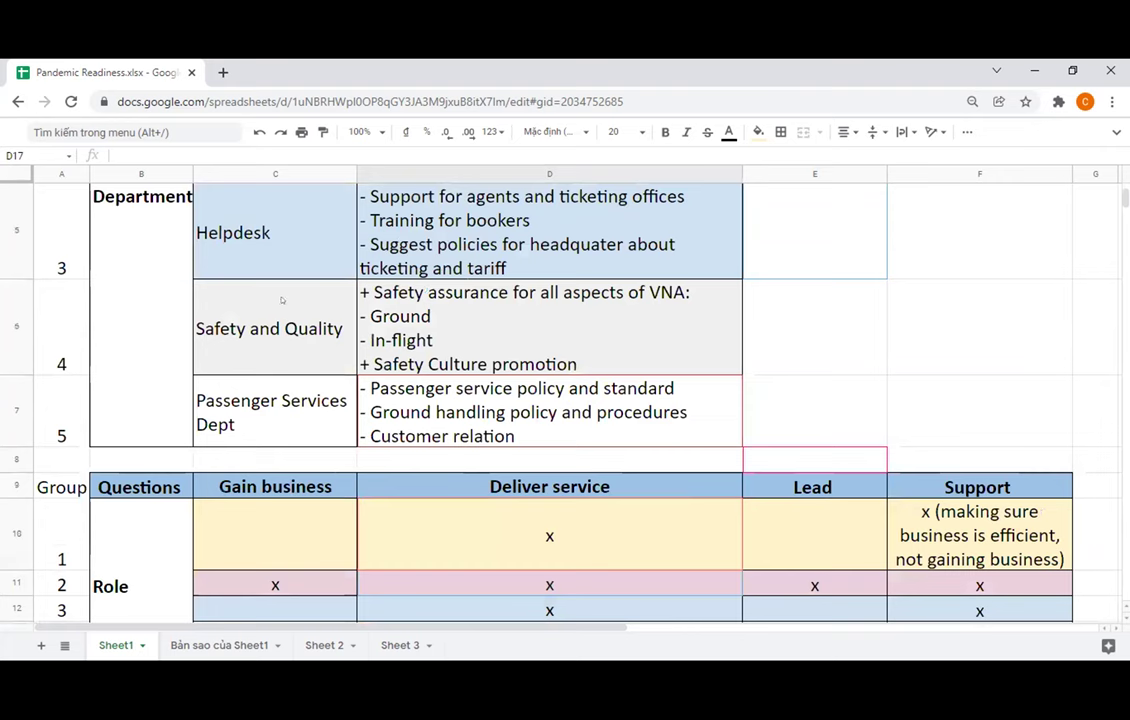
pyautogui.scroll(1, 280, 300)
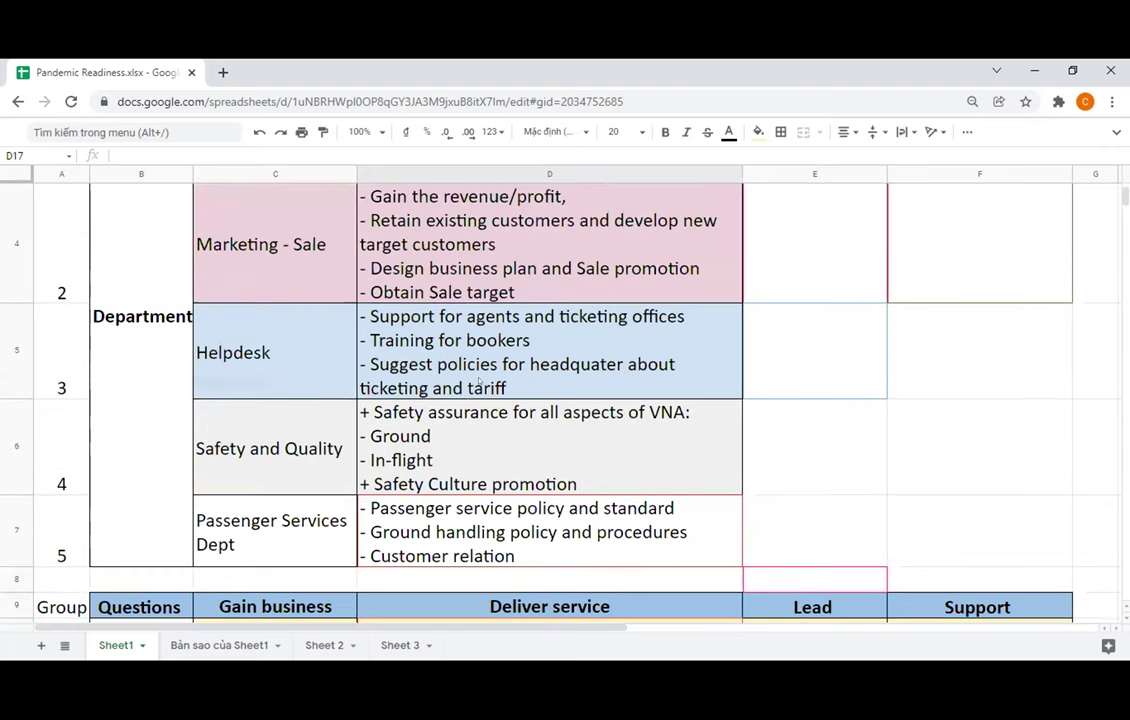
pyautogui.scroll(3, 480, 380)
pyautogui.scroll(-1, 480, 380)
pyautogui.moveTo(480, 380); pyautogui.dragTo(296, 378)
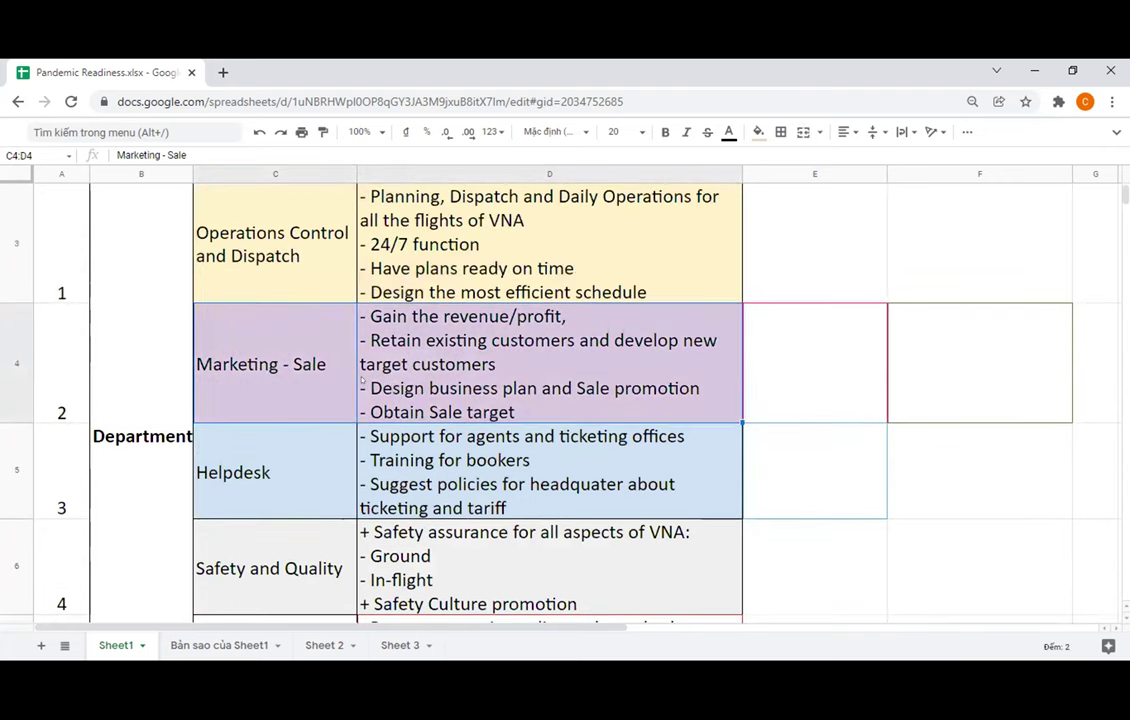
pyautogui.press('Right')
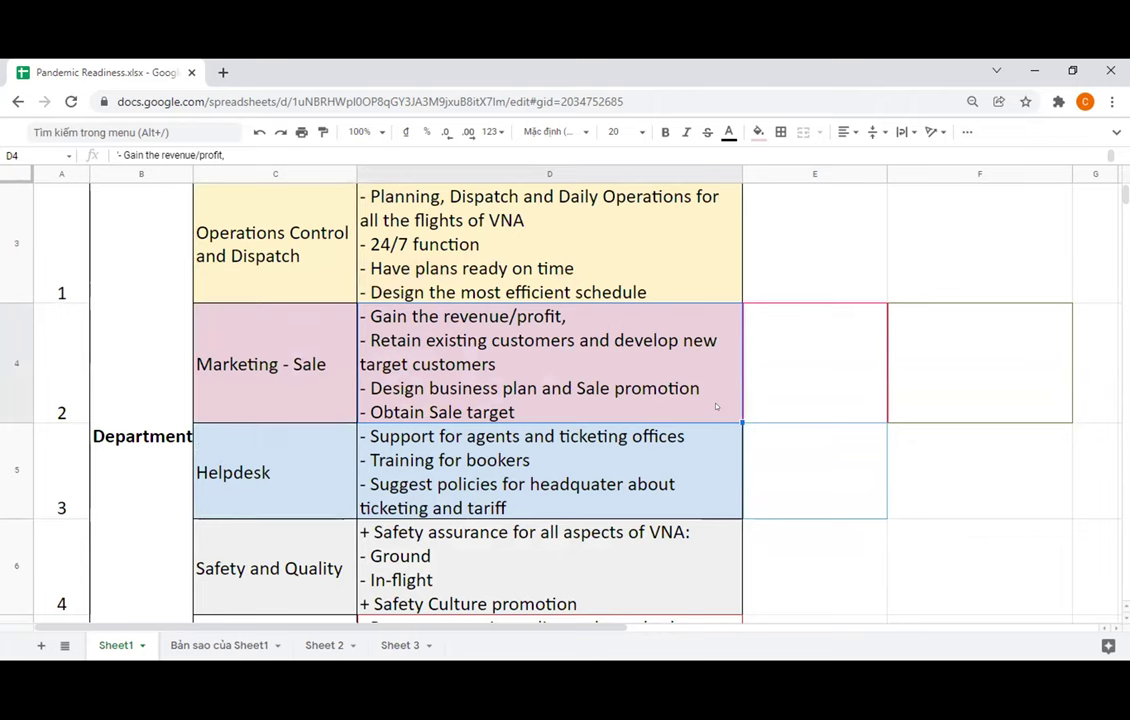
pyautogui.doubleClick(413, 317)
pyautogui.moveTo(374, 317); pyautogui.dragTo(568, 317)
pyautogui.write('Identify the p')
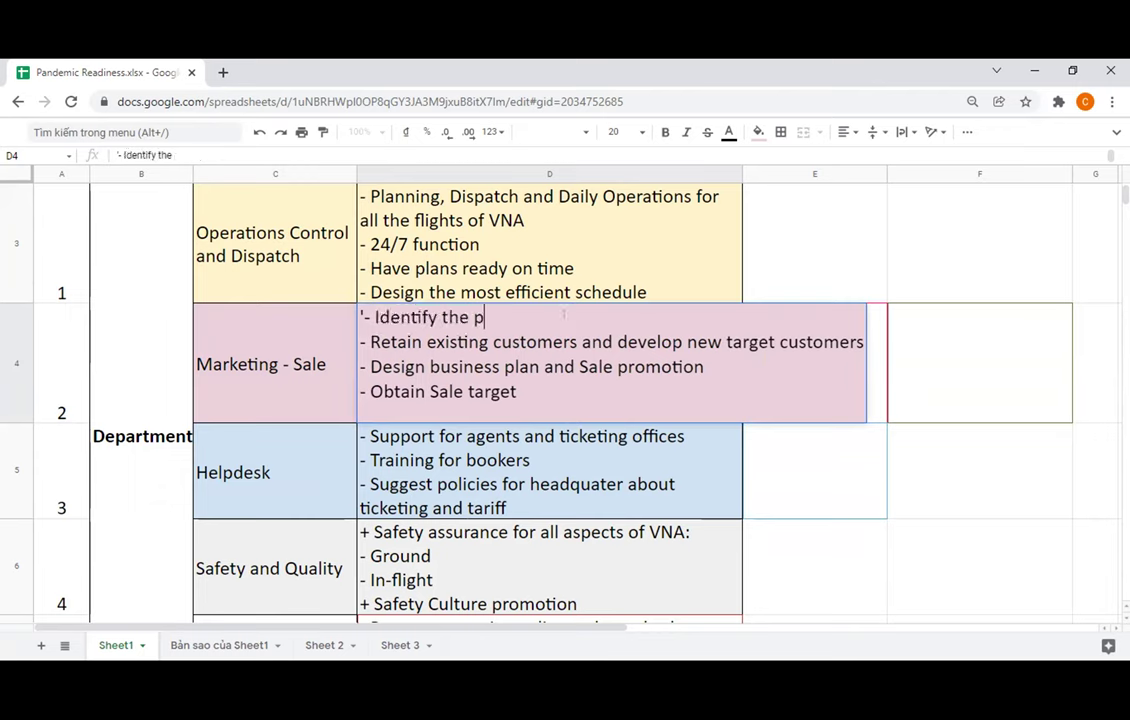
pyautogui.press('BackSpace')
pyautogui.write('most profitable market')
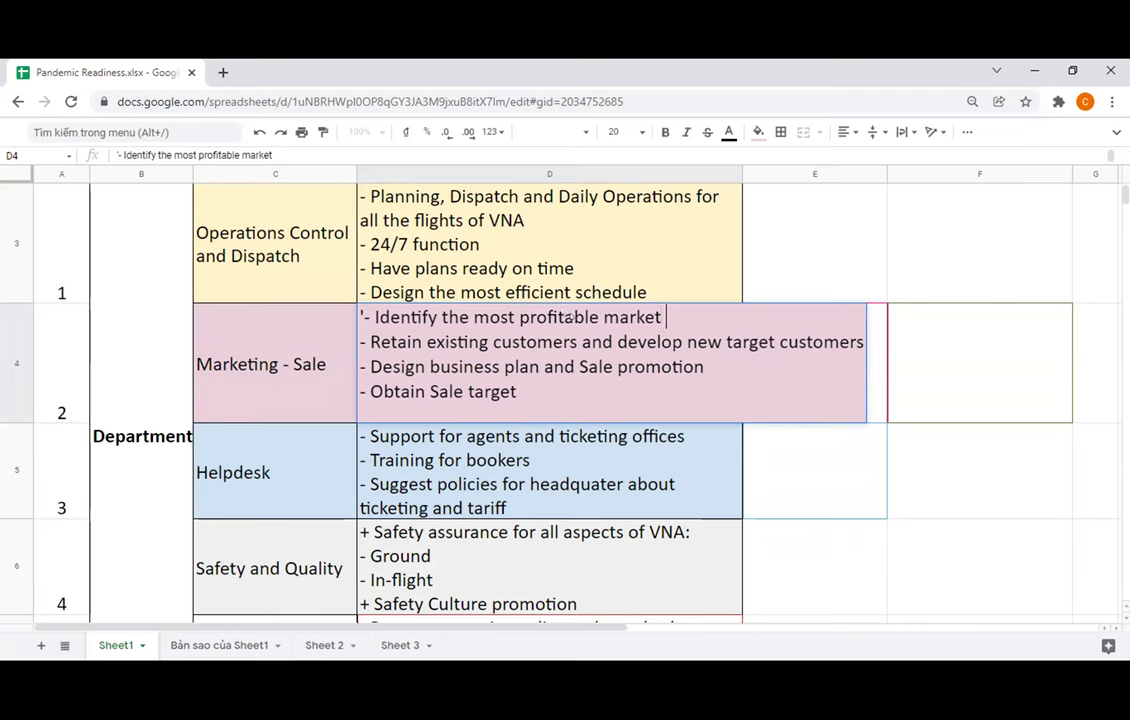
pyautogui.press('Return')
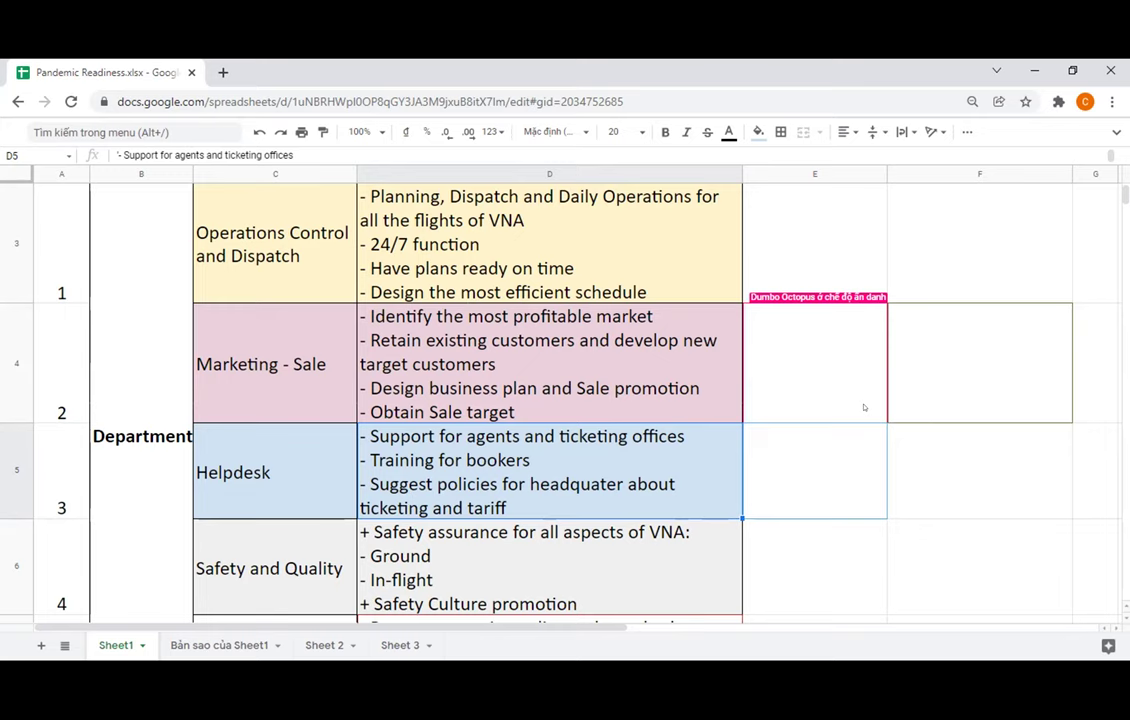
# Reword the last line of the Marketing - Sale purpose in D4 to "- Meet the sale target"
pyautogui.click(562, 418)
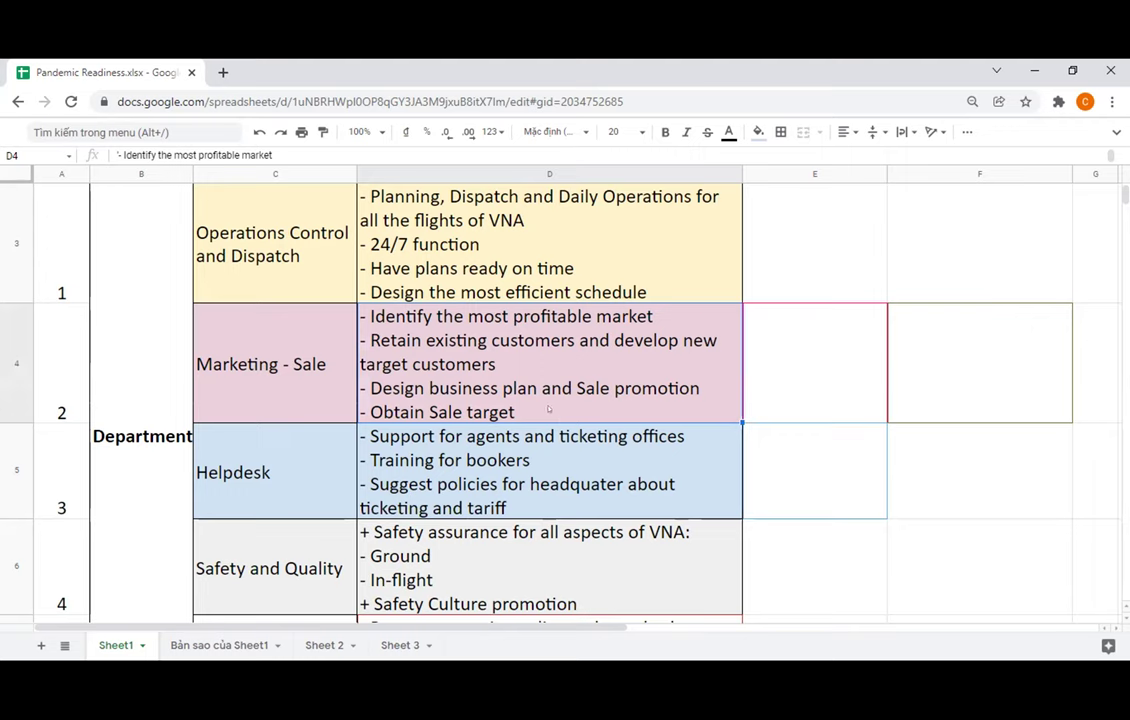
pyautogui.doubleClick(491, 362)
pyautogui.moveTo(425, 391); pyautogui.dragTo(370, 391)
pyautogui.write('Meet the')
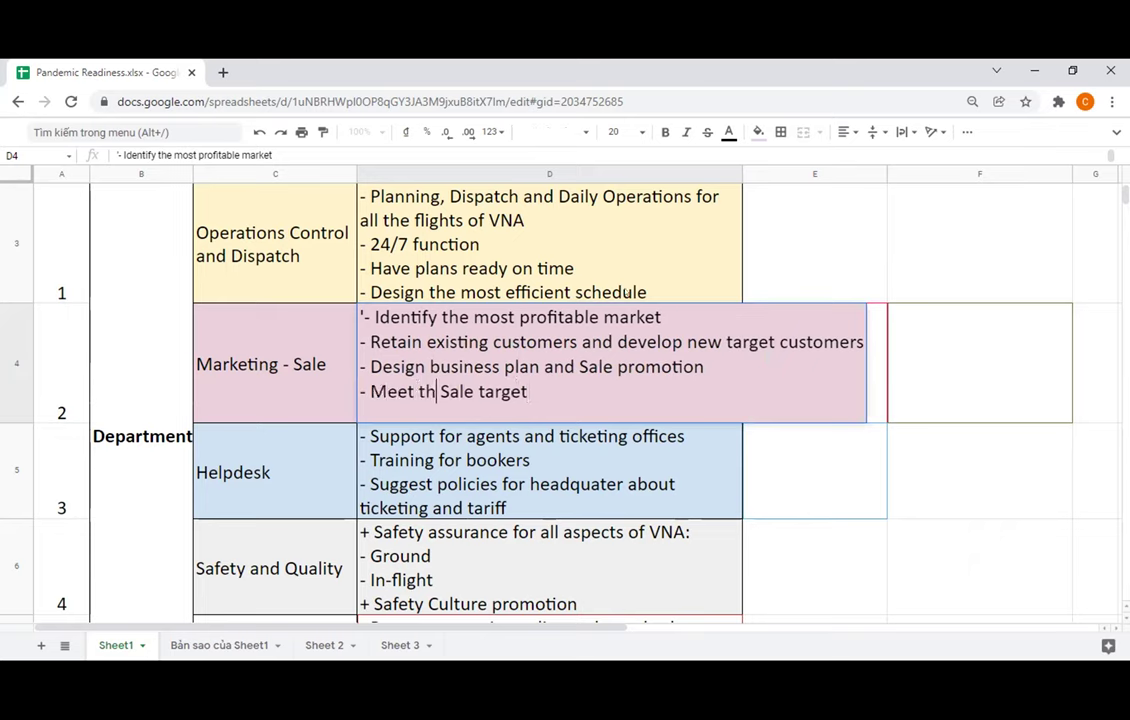
pyautogui.press('Delete')
pyautogui.press('Delete')
pyautogui.write('s')
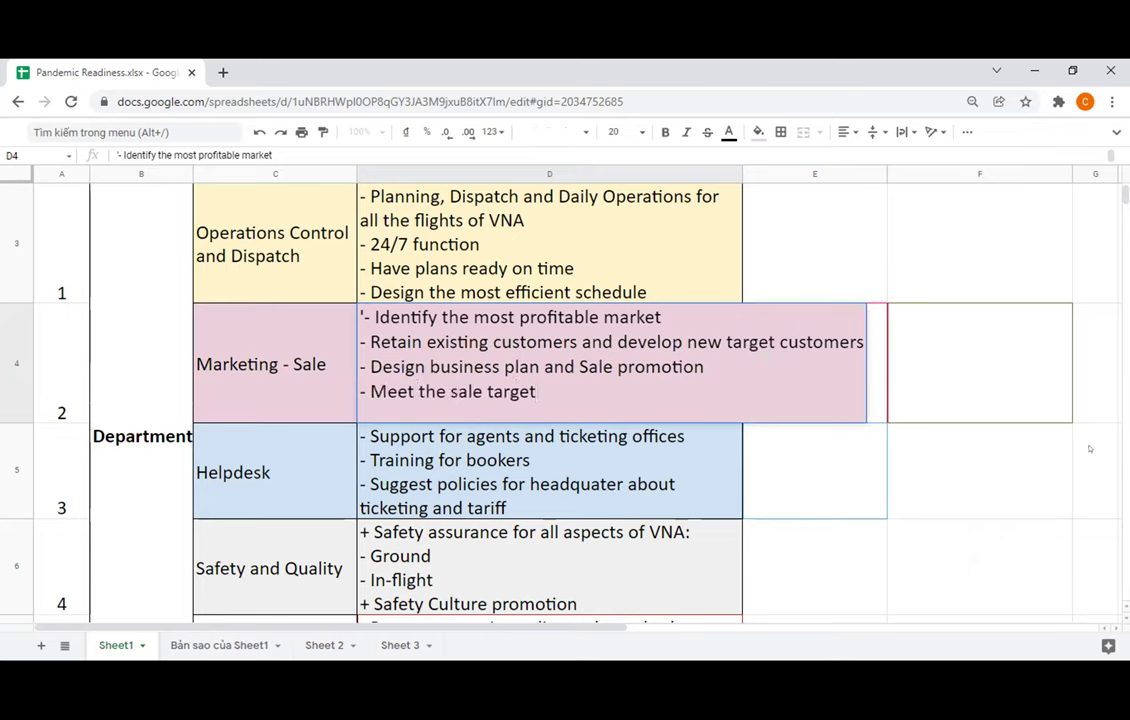
pyautogui.click(1095, 470)
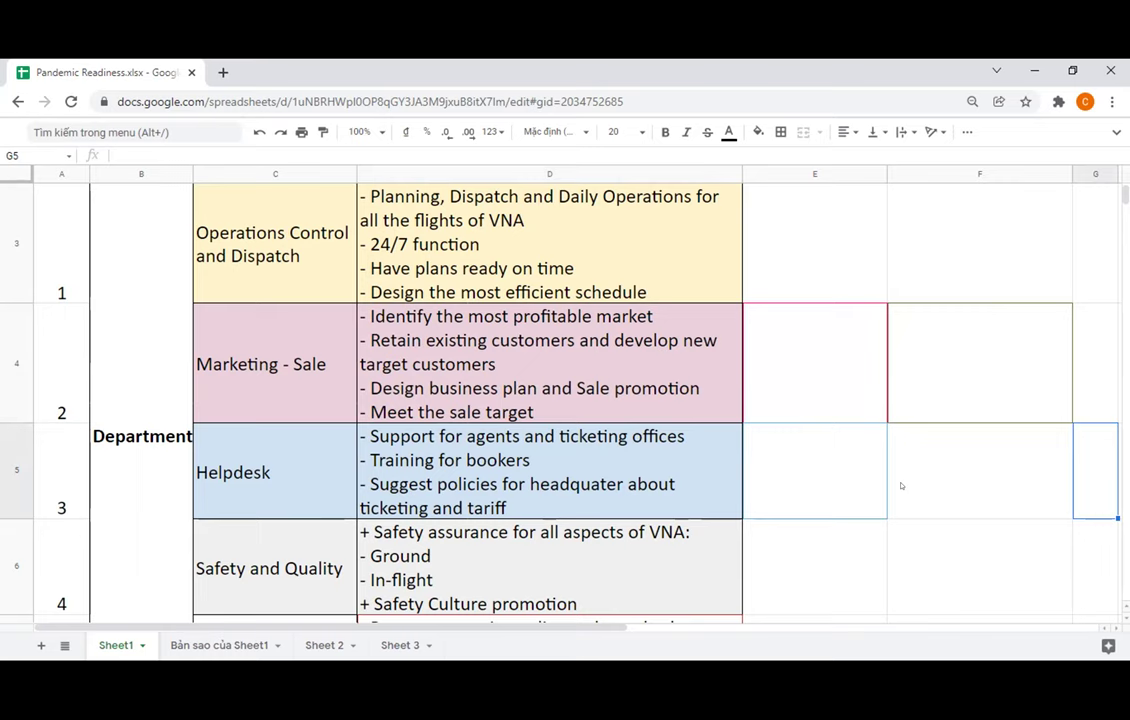
# Review Group 2's answers in the Role table and clear its x under Deliver service and Lead, cells D11 and E11
pyautogui.scroll(-1, 901, 486)
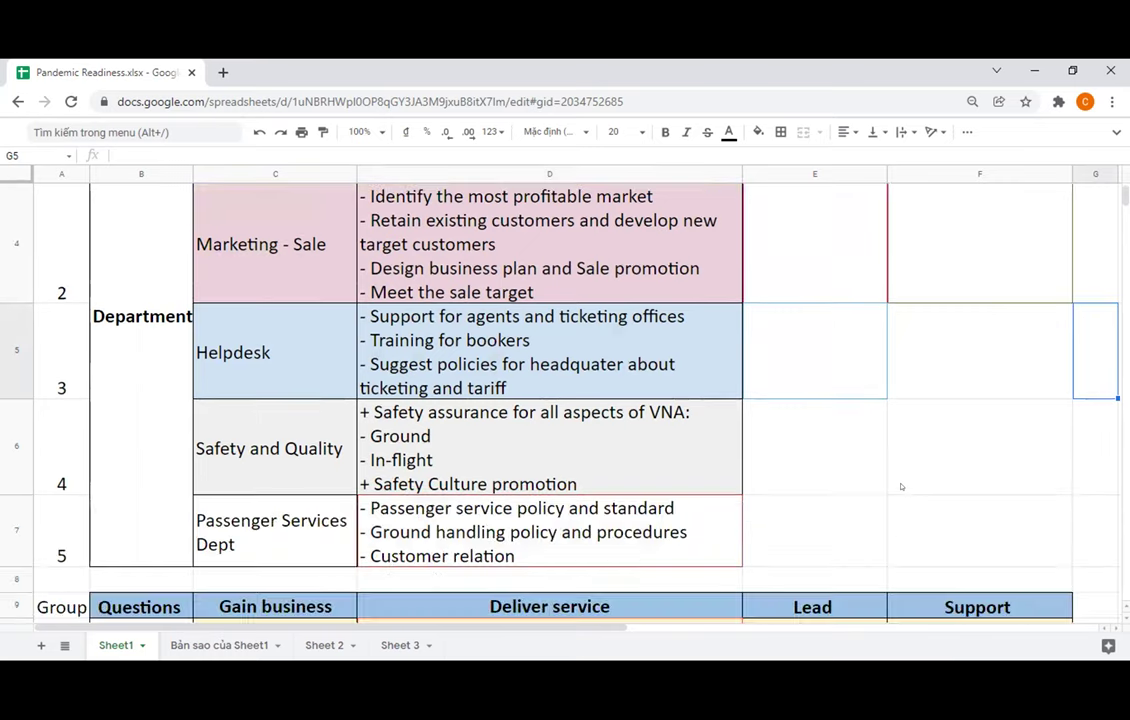
pyautogui.scroll(-3, 901, 486)
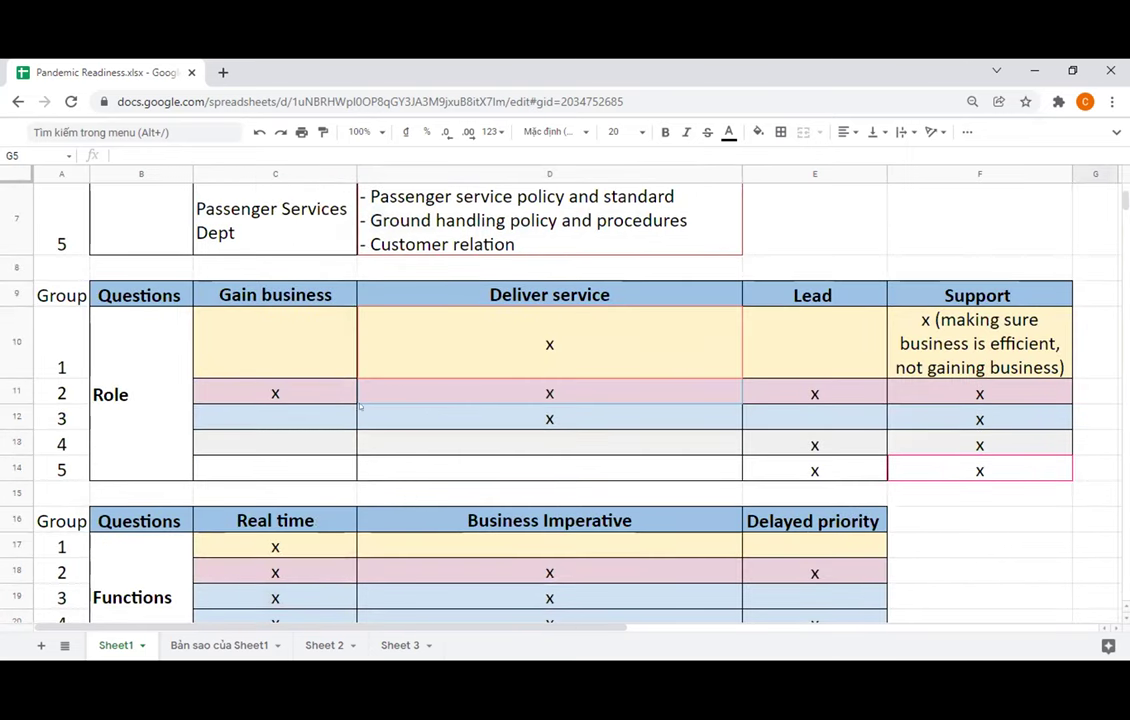
pyautogui.click(344, 397)
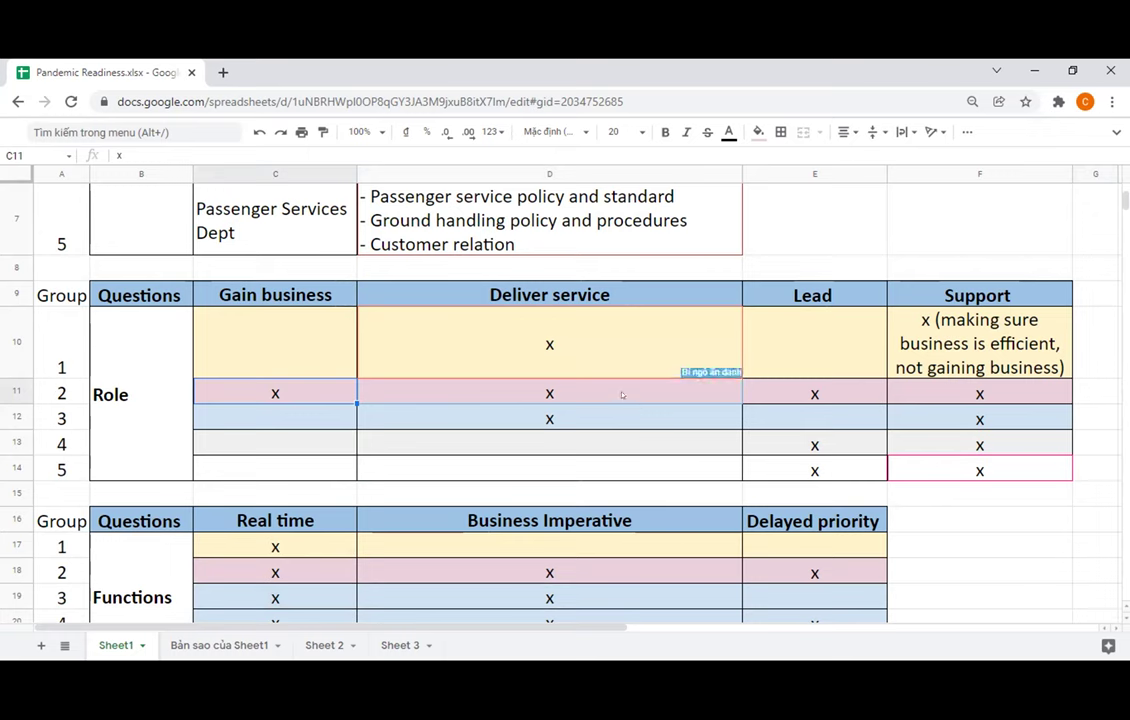
pyautogui.click(620, 392)
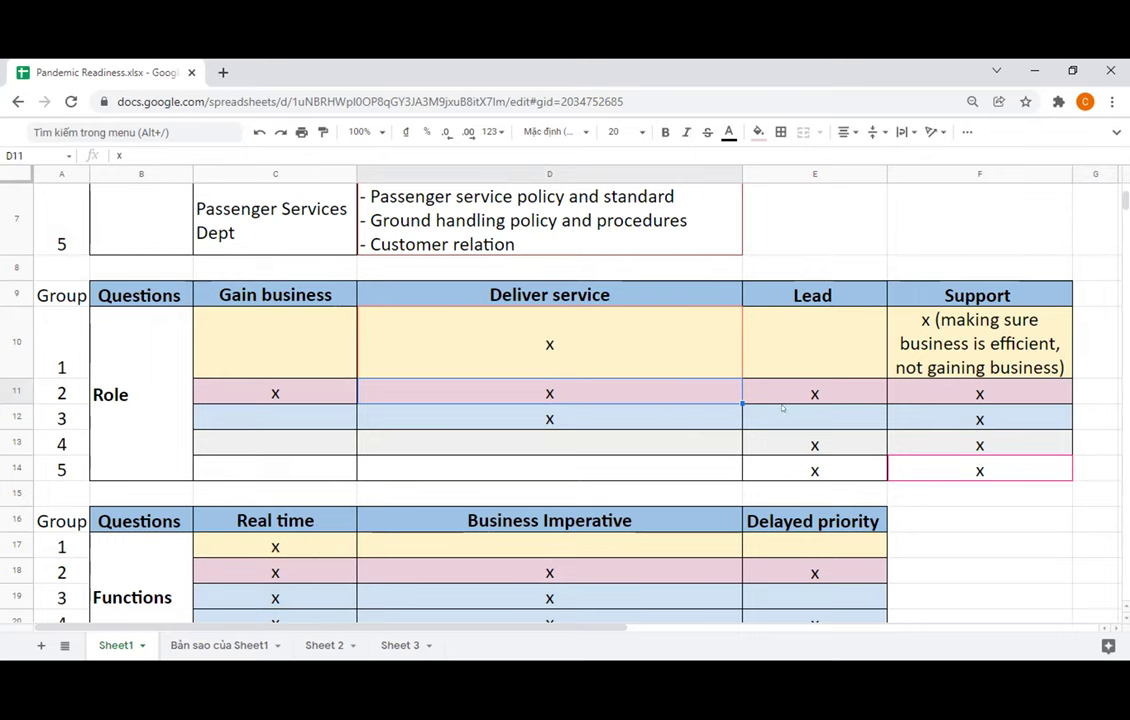
pyautogui.click(818, 392)
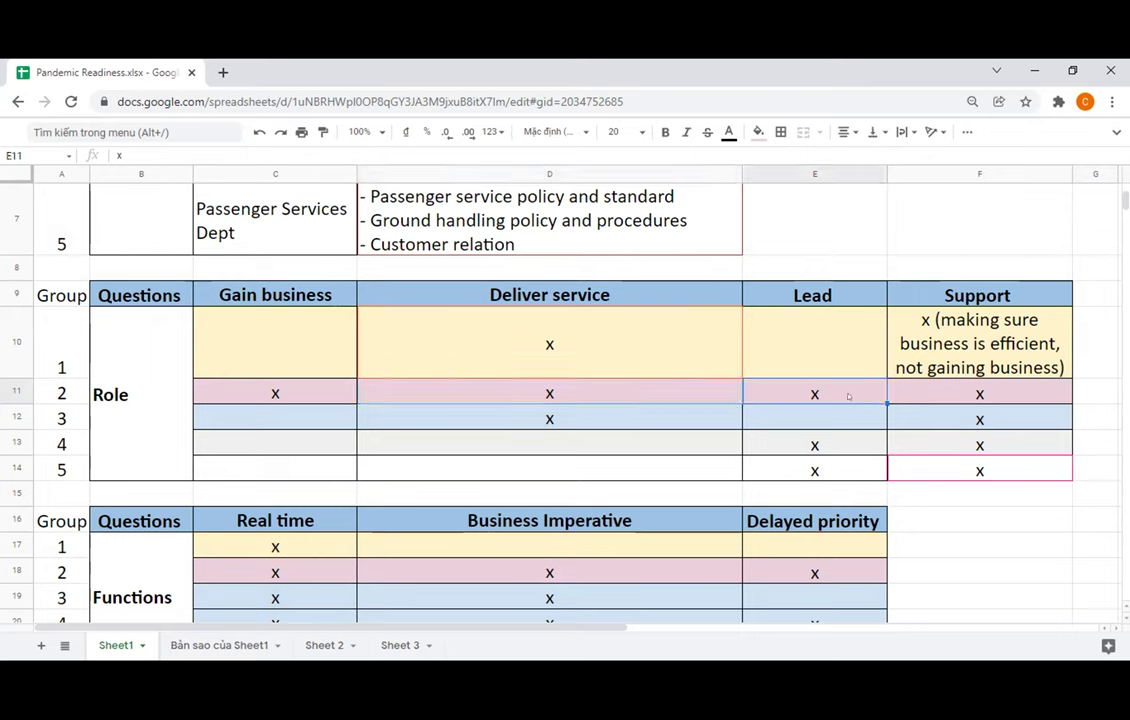
pyautogui.click(322, 396)
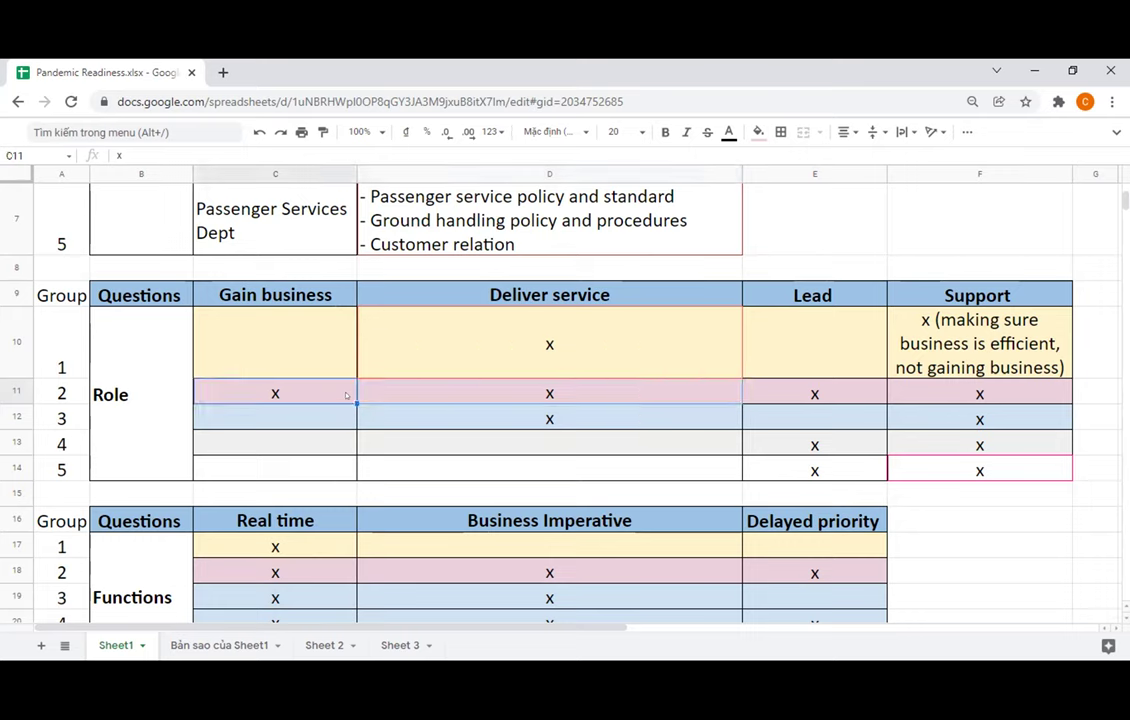
pyautogui.click(942, 386)
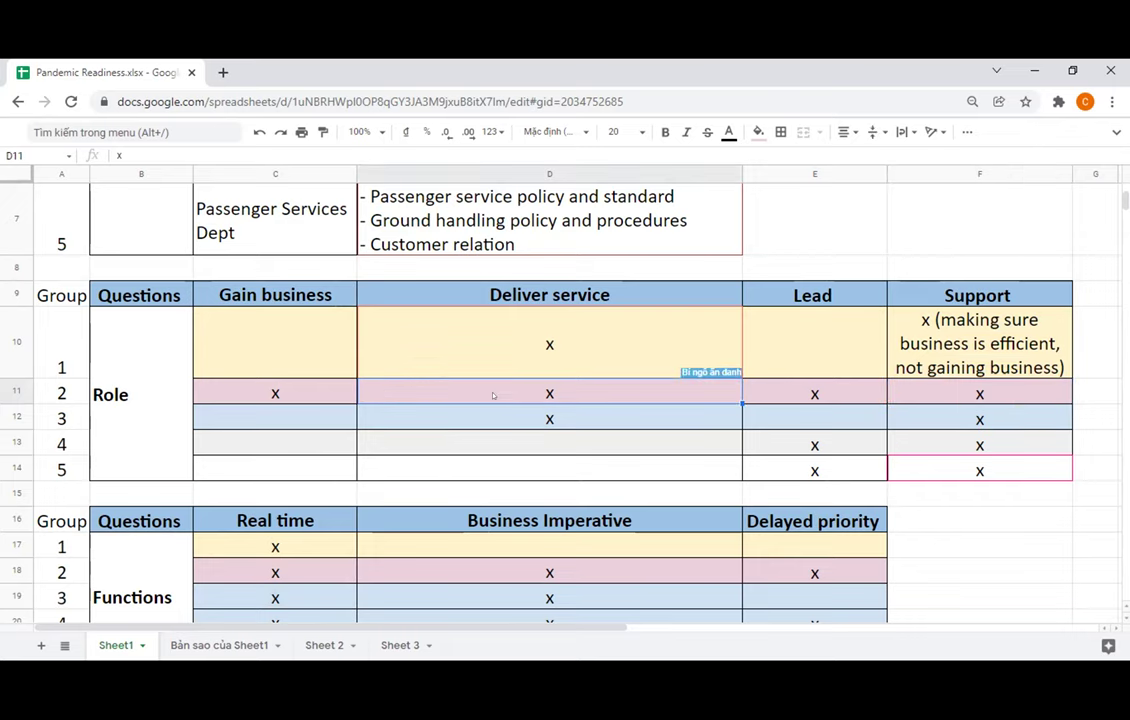
pyautogui.click(794, 385)
pyautogui.press('Delete')
pyautogui.click(1007, 548)
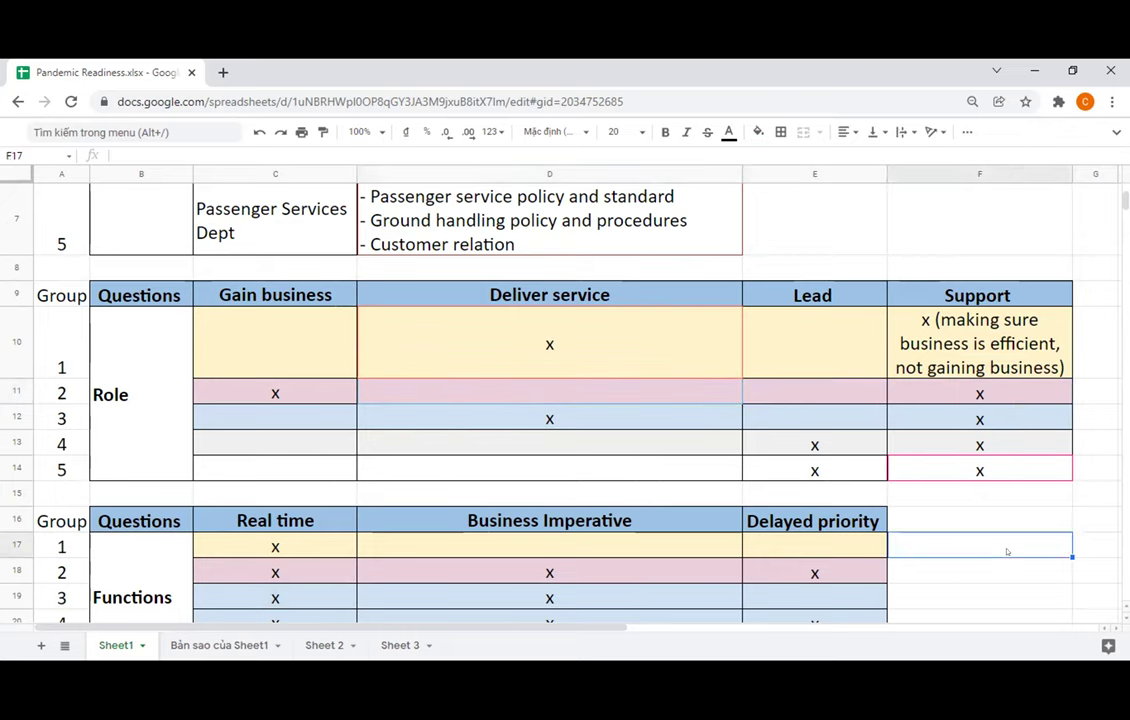
# Review Group 2's answers in the Functions table and change its Real time entry in C18 to "x (occasionally)"
pyautogui.scroll(-1, 930, 527)
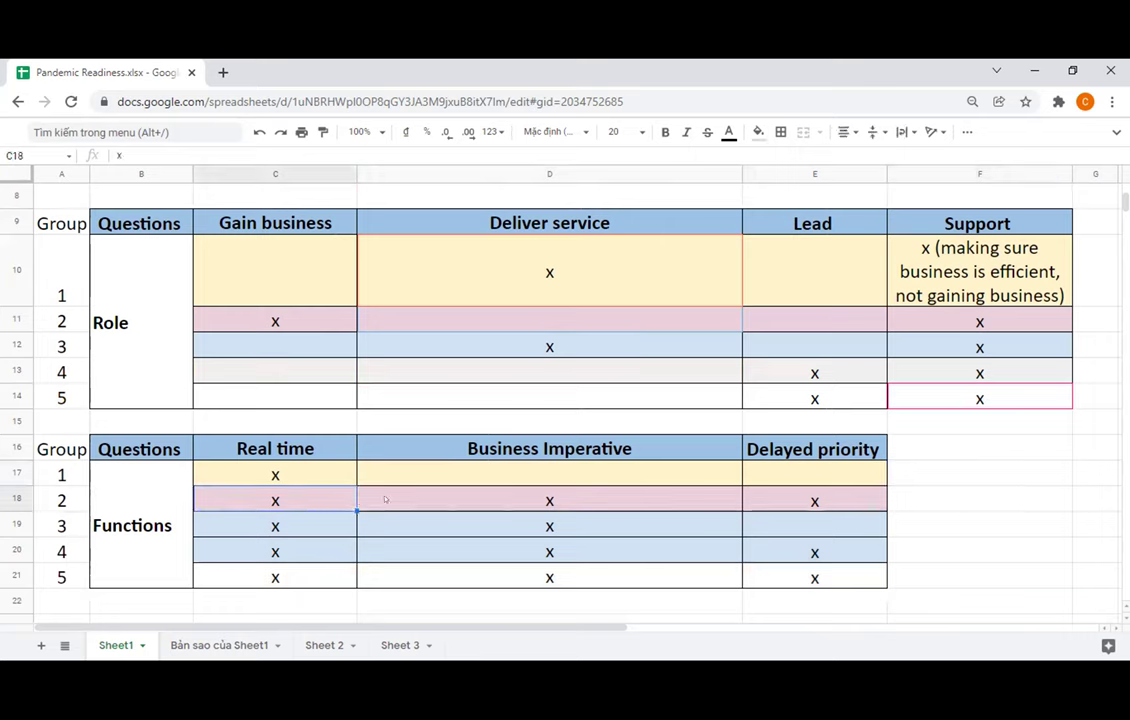
pyautogui.click(428, 494)
pyautogui.press('Right')
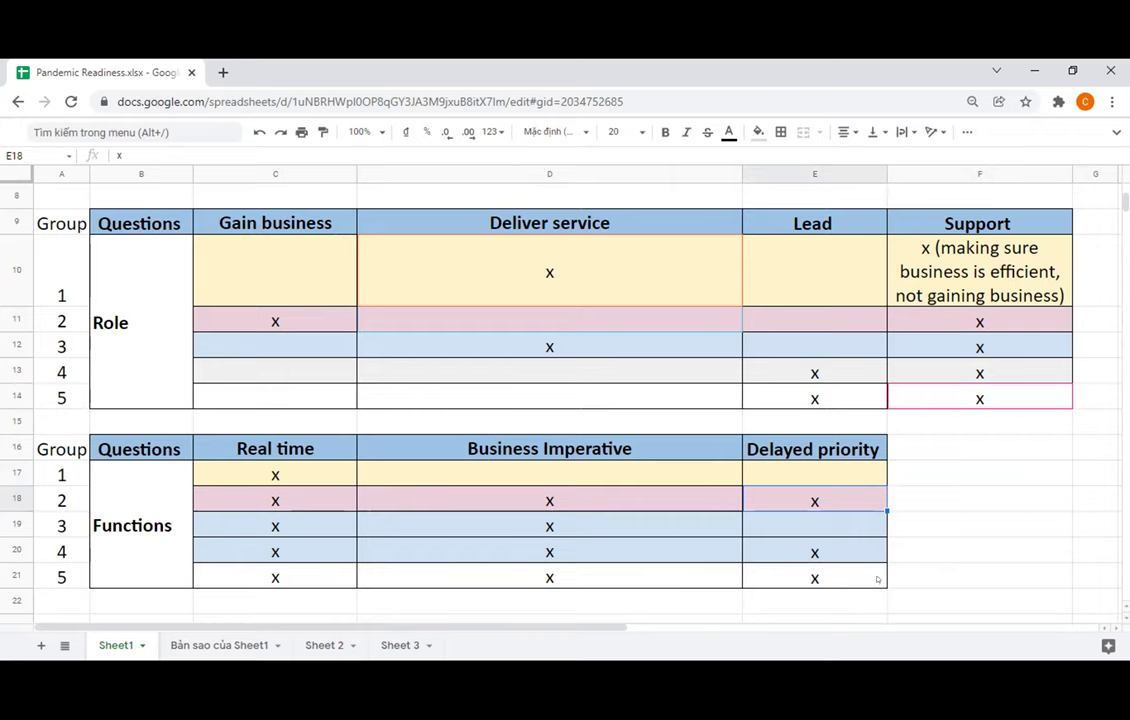
pyautogui.press('Left')
pyautogui.press('Left')
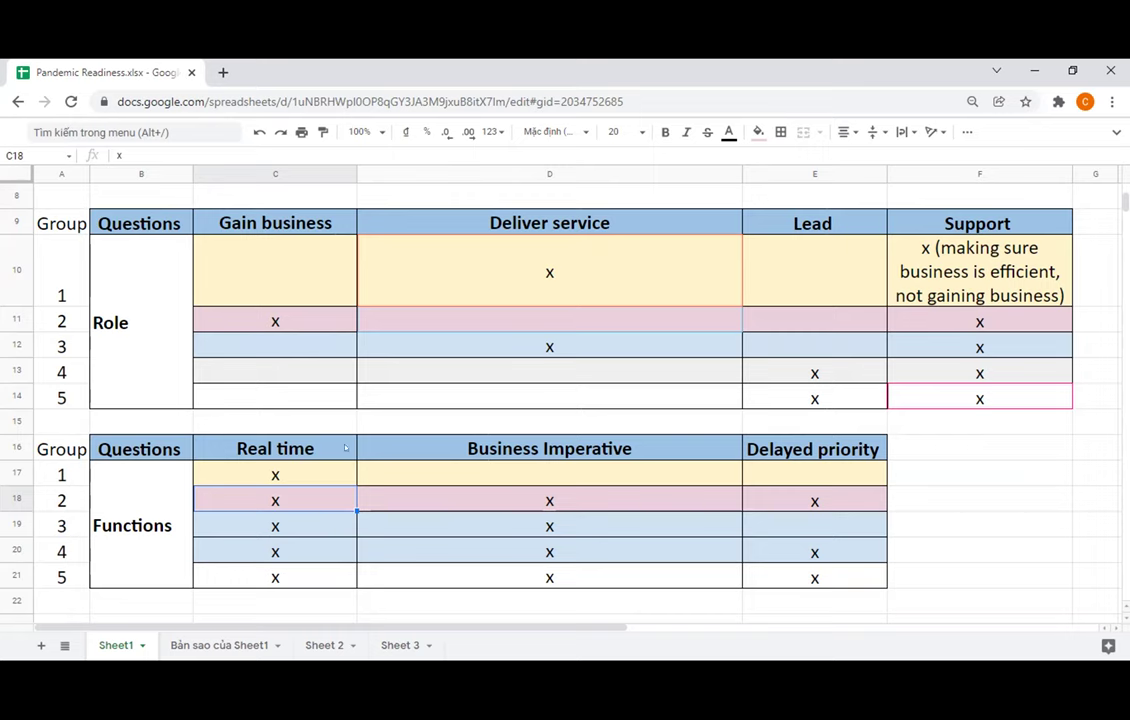
pyautogui.click(531, 499)
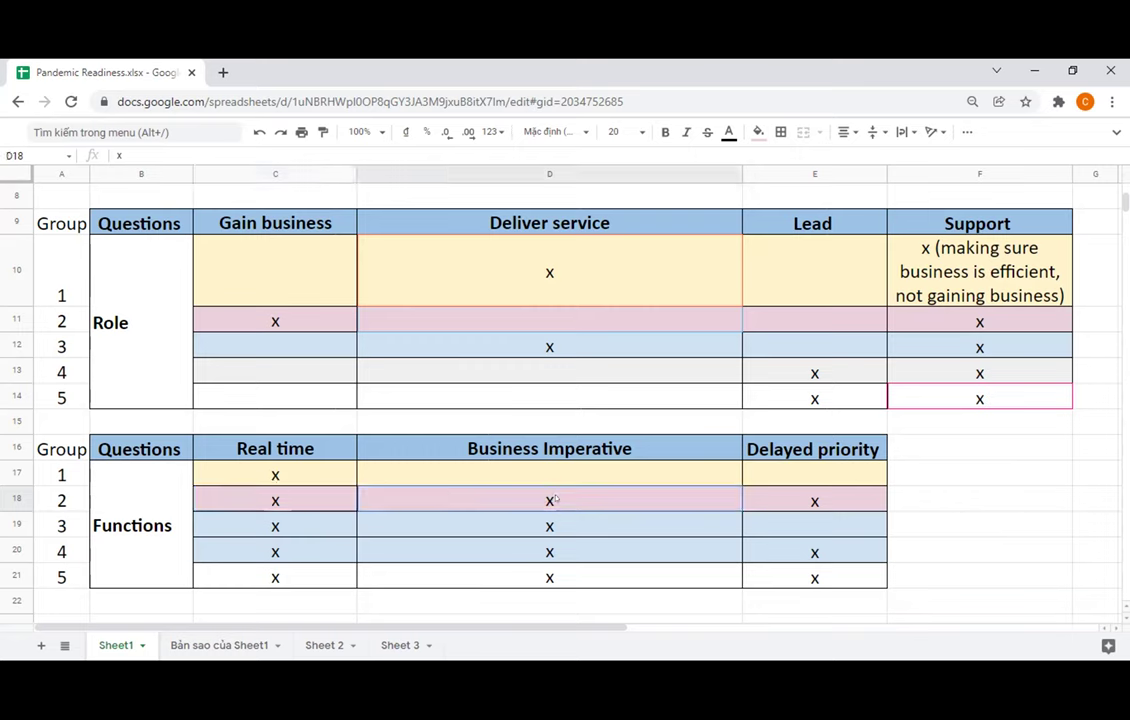
pyautogui.click(298, 494)
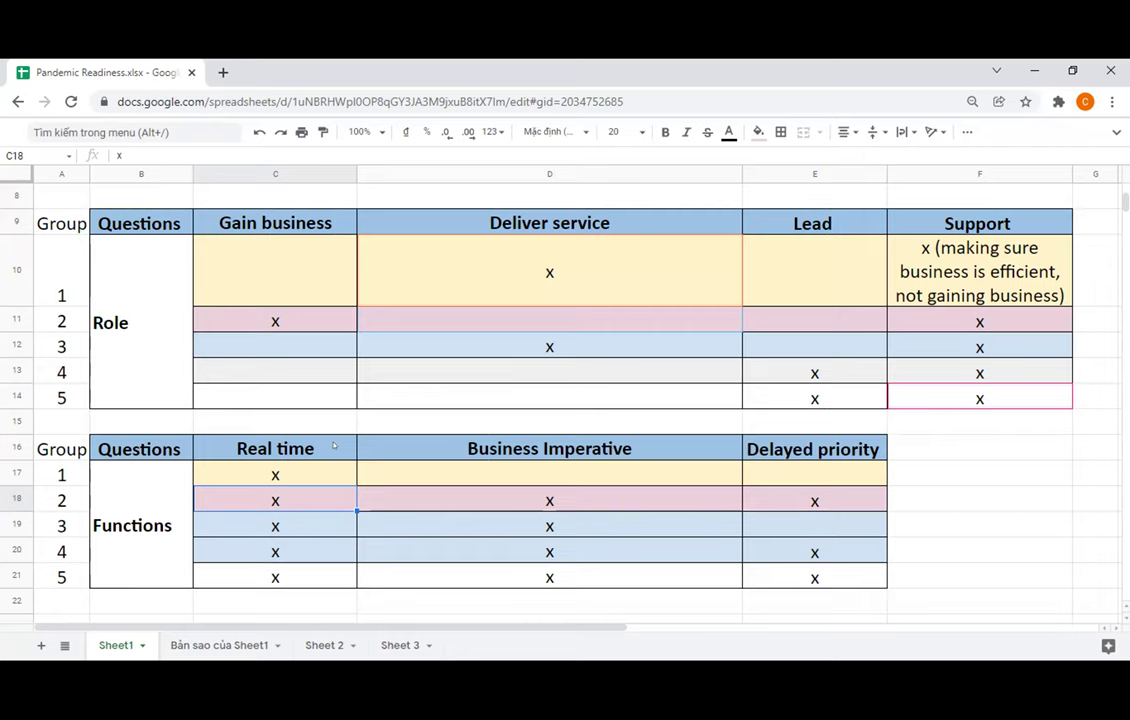
pyautogui.doubleClick(336, 500)
pyautogui.write('(from')
pyautogui.press('BackSpace')
pyautogui.press('BackSpace')
pyautogui.press('BackSpace')
pyautogui.press('BackSpace')
pyautogui.press('BackSpace')
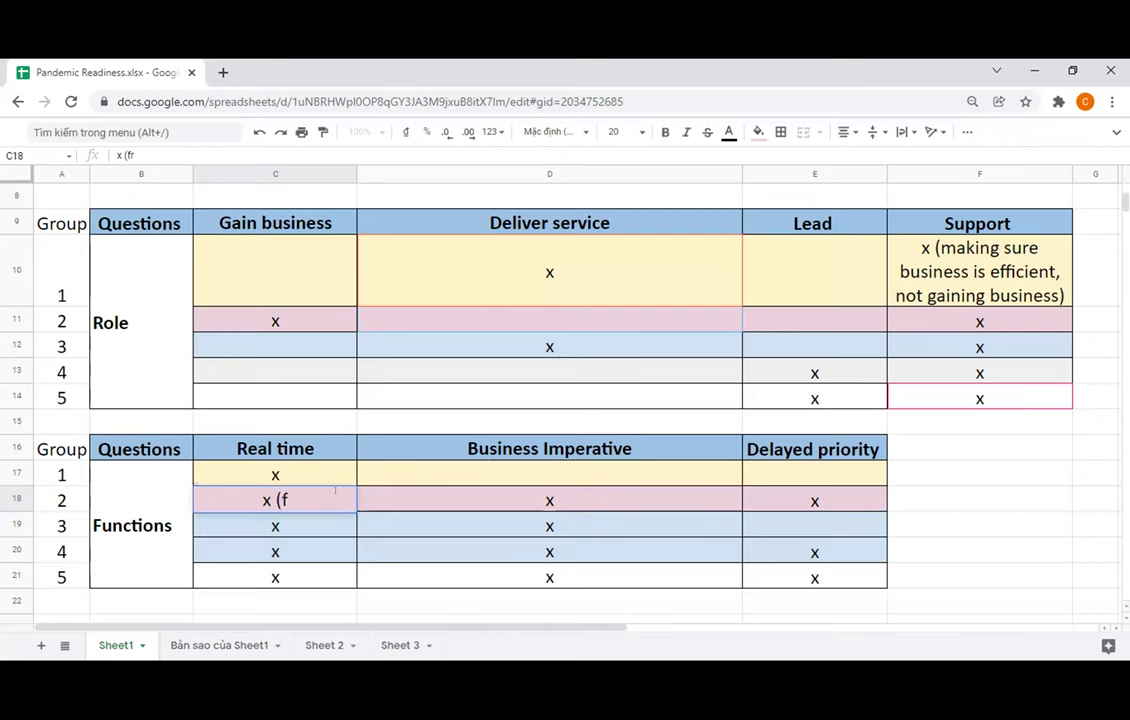
pyautogui.write('occasionally)')
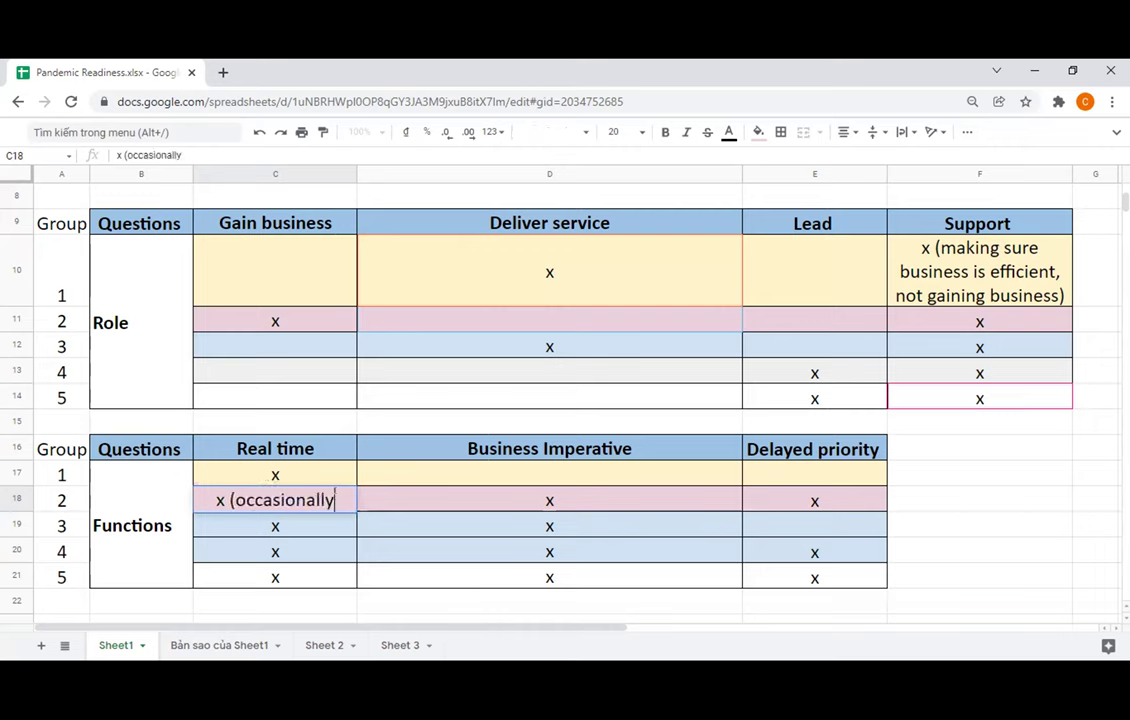
pyautogui.press('Return')
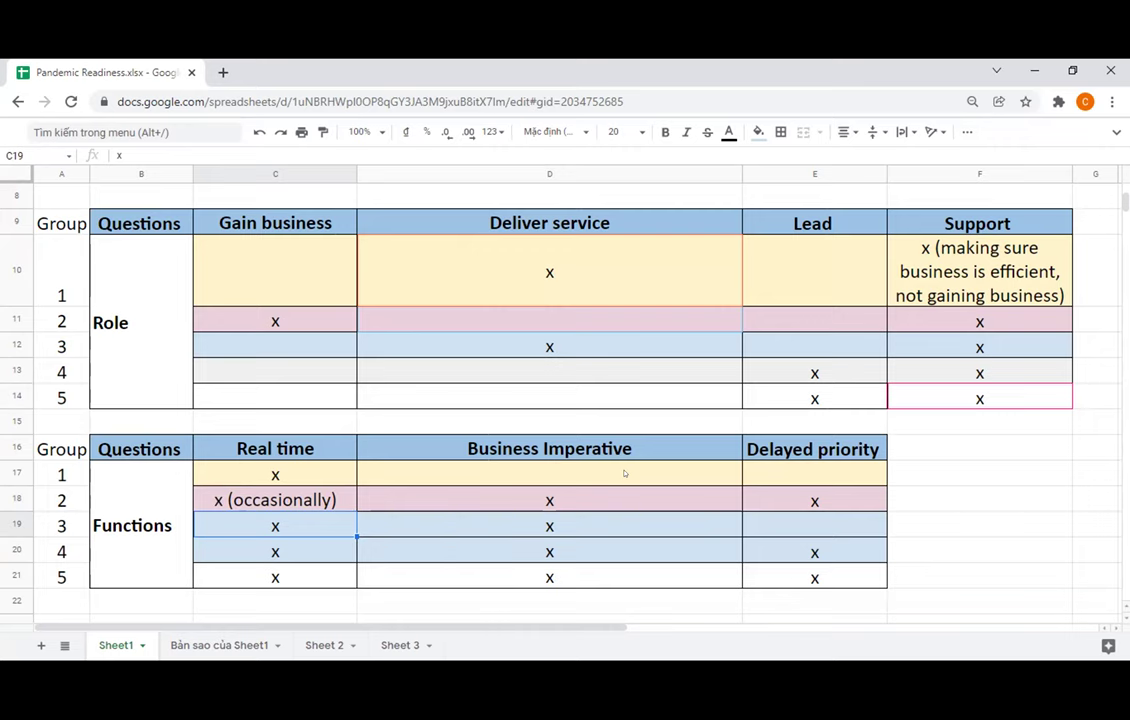
# Check Group 2's Business Imperative and Delayed priority answers in the Functions table, cells D18 and E18
pyautogui.click(610, 487)
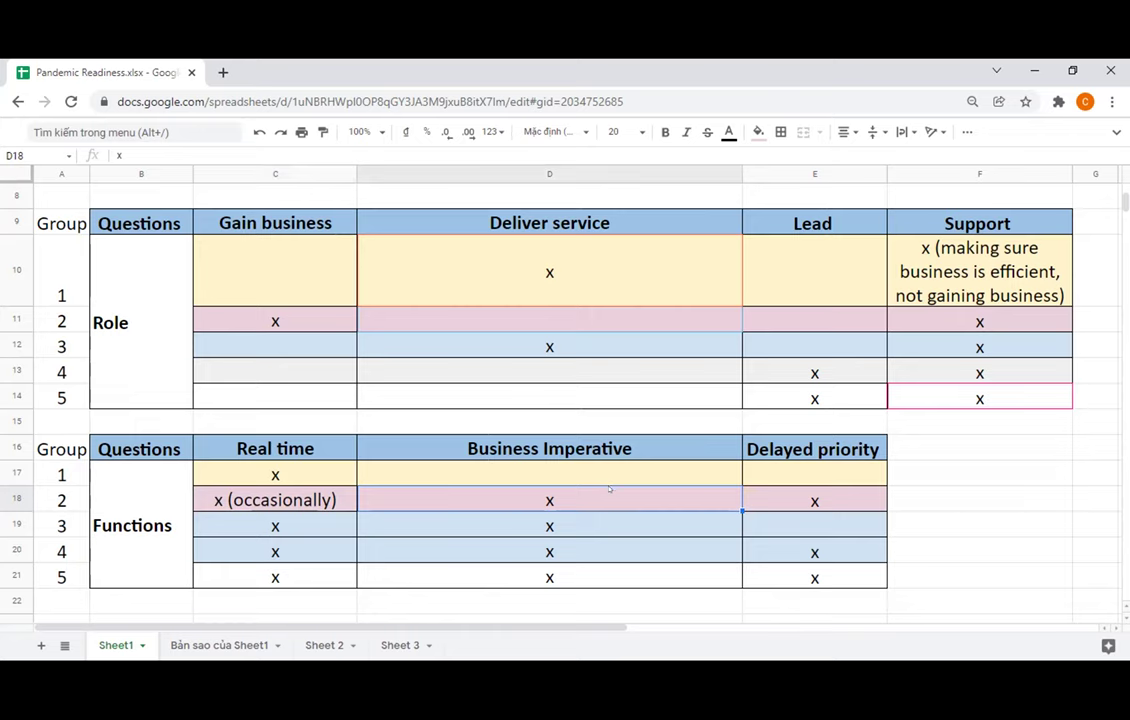
pyautogui.click(823, 502)
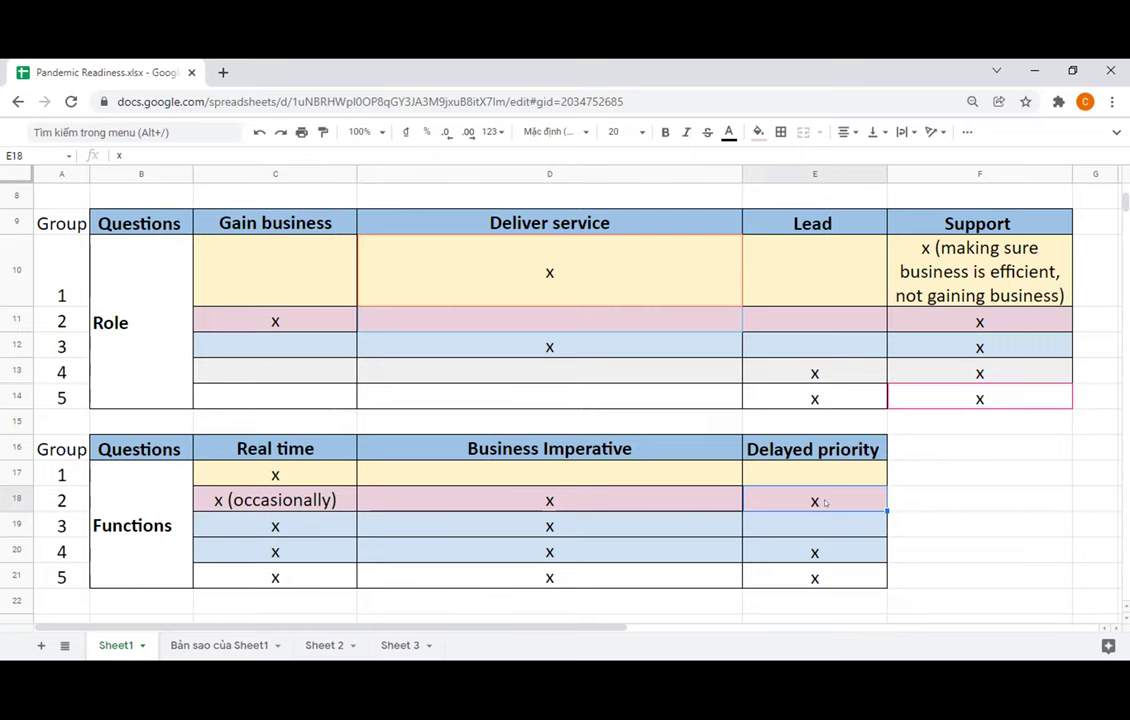
pyautogui.click(683, 527)
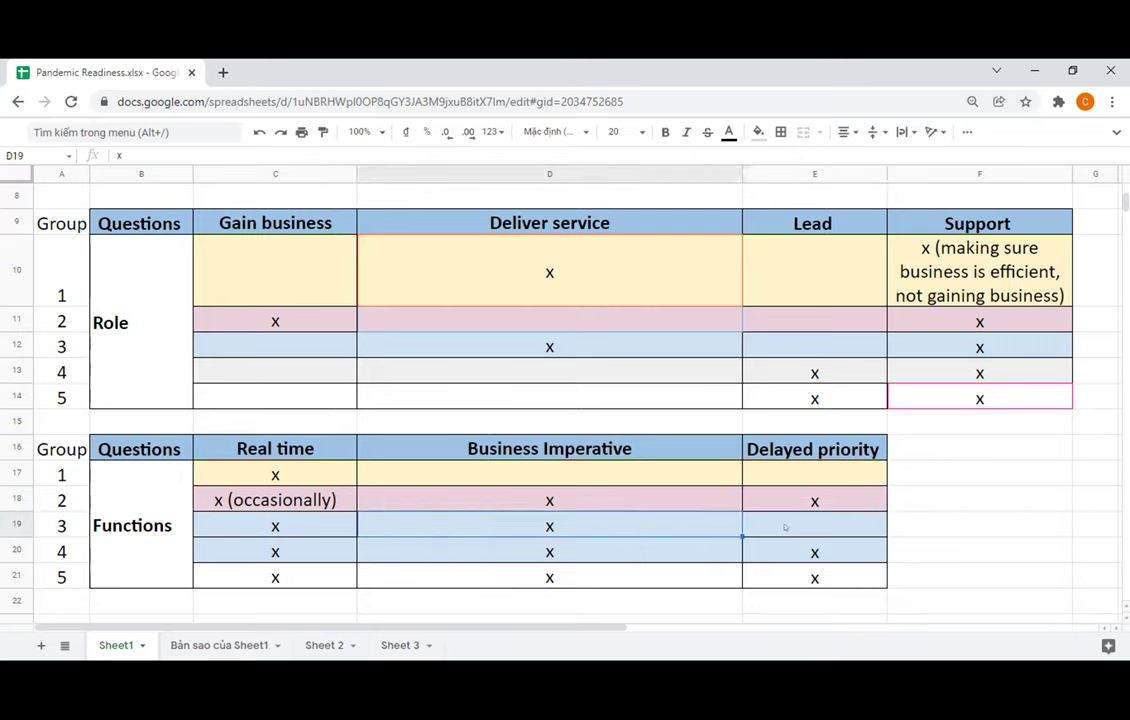
pyautogui.click(810, 498)
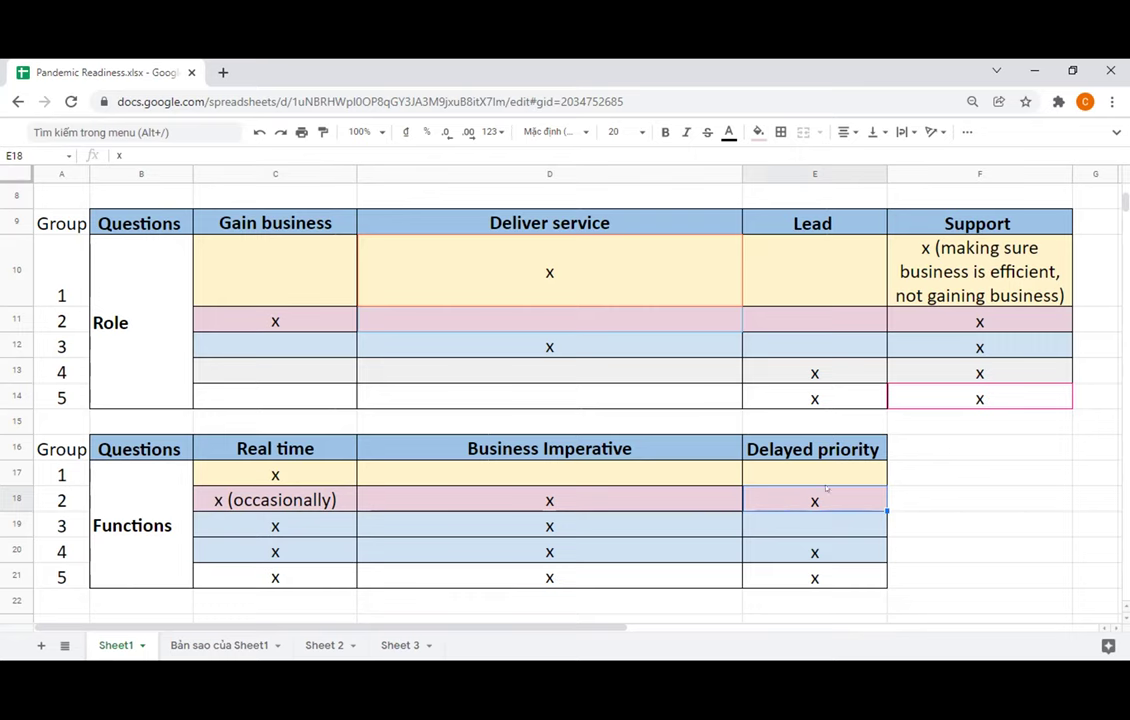
# Review Group 3's Helpdesk department and its listed purposes in C5:D5, above the Role table
pyautogui.scroll(5, 826, 488)
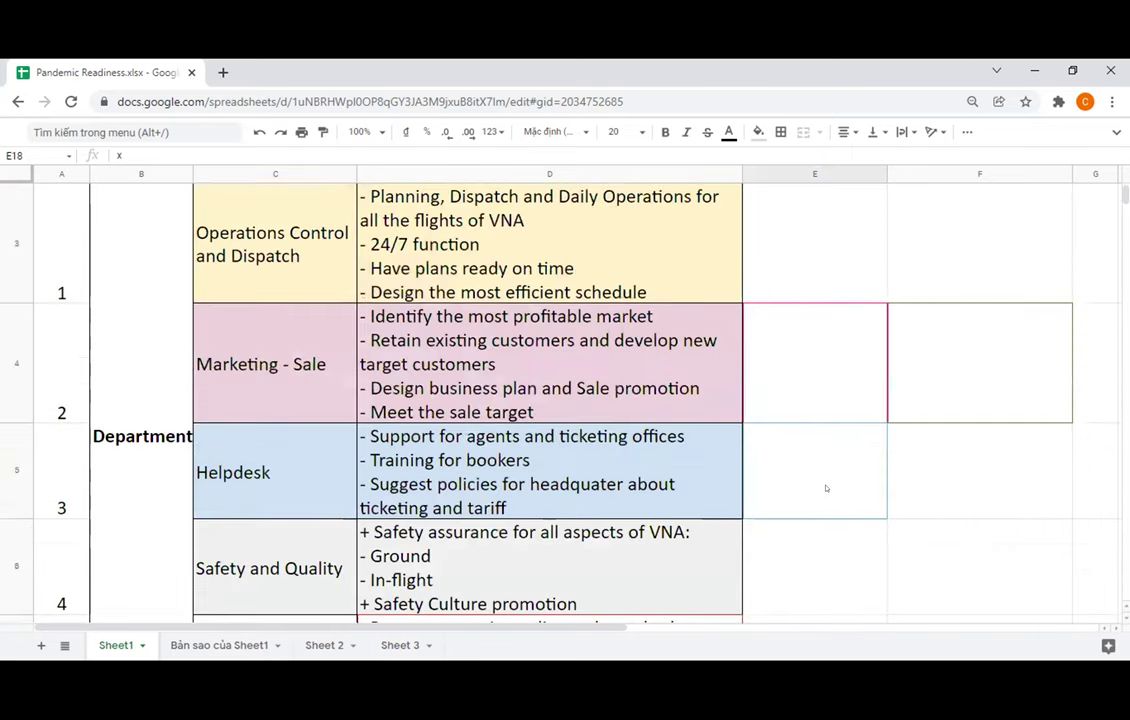
pyautogui.scroll(-1, 826, 488)
pyautogui.scroll(-1, 826, 488)
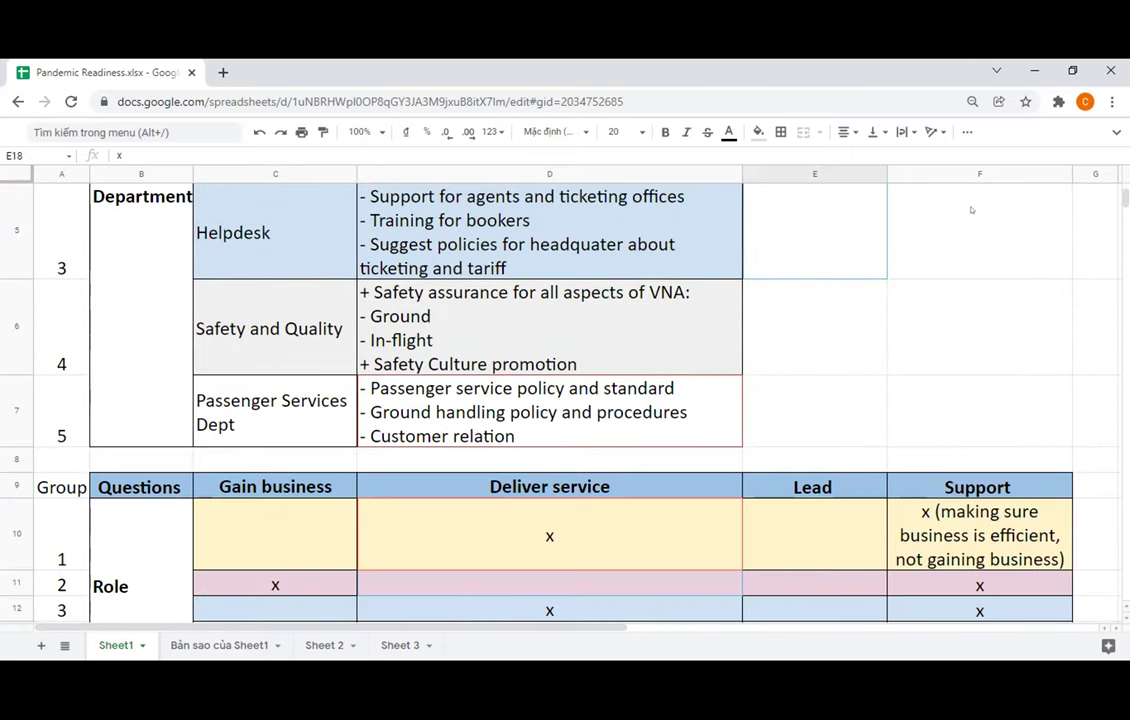
pyautogui.click(295, 250)
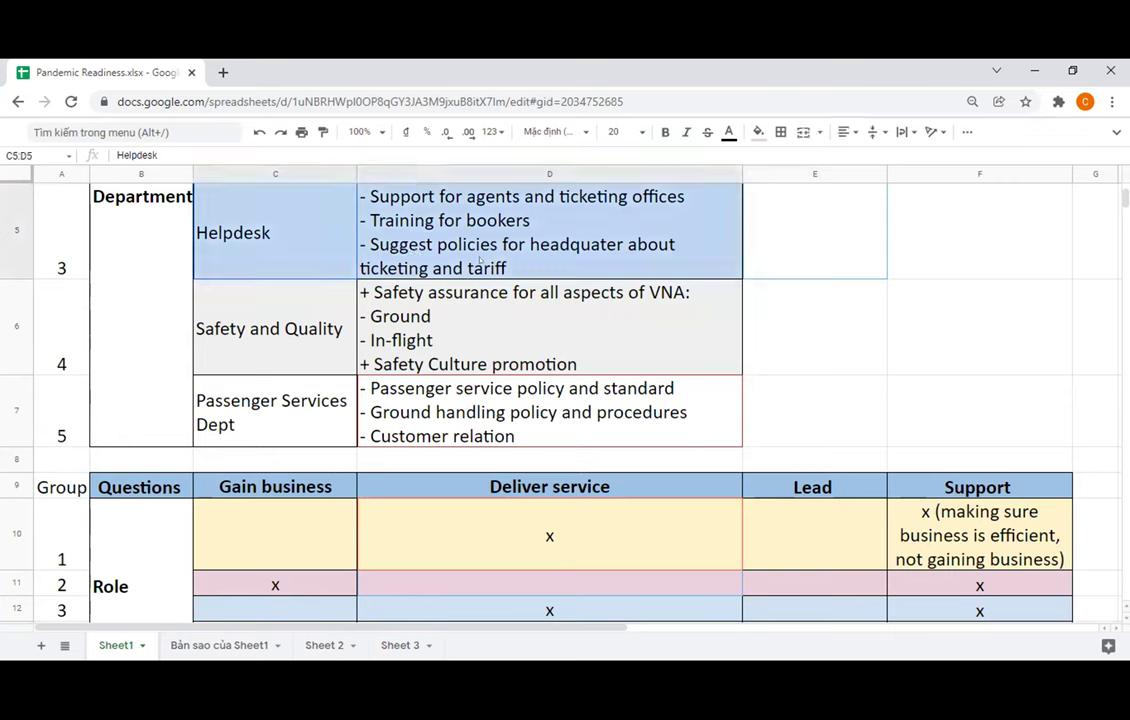
pyautogui.click(786, 276)
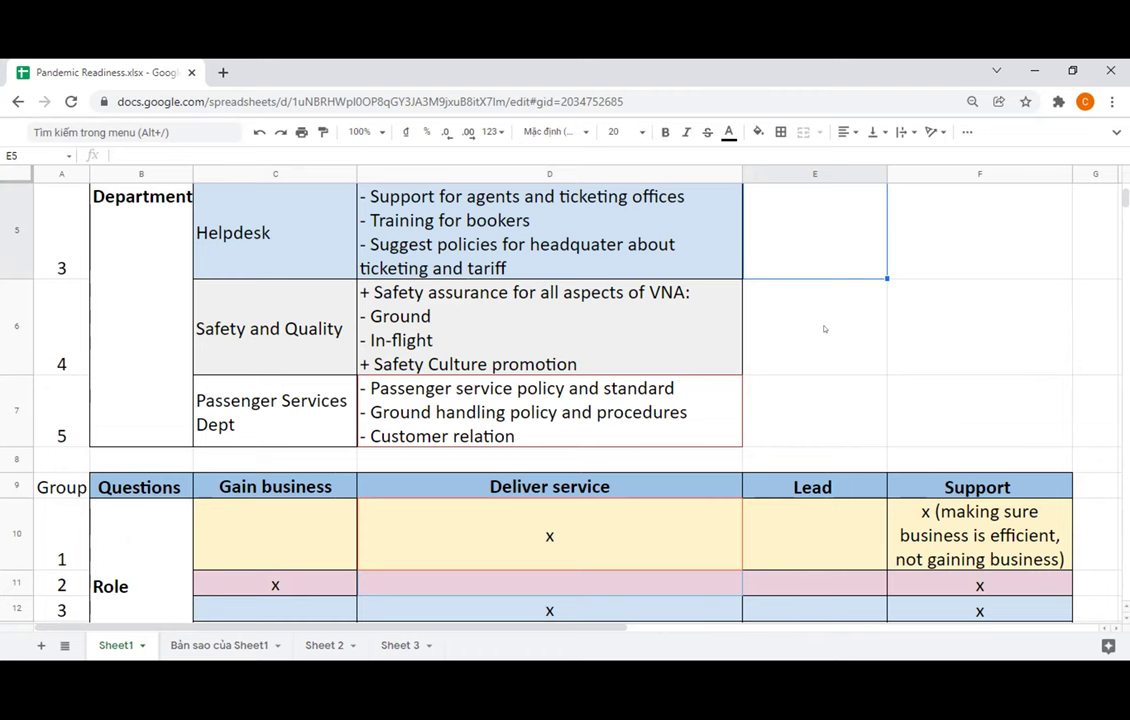
pyautogui.scroll(-1, 880, 300)
pyautogui.scroll(1, 878, 303)
pyautogui.scroll(-1, 880, 305)
pyautogui.scroll(-1, 880, 313)
pyautogui.scroll(2, 880, 313)
pyautogui.scroll(-2, 879, 315)
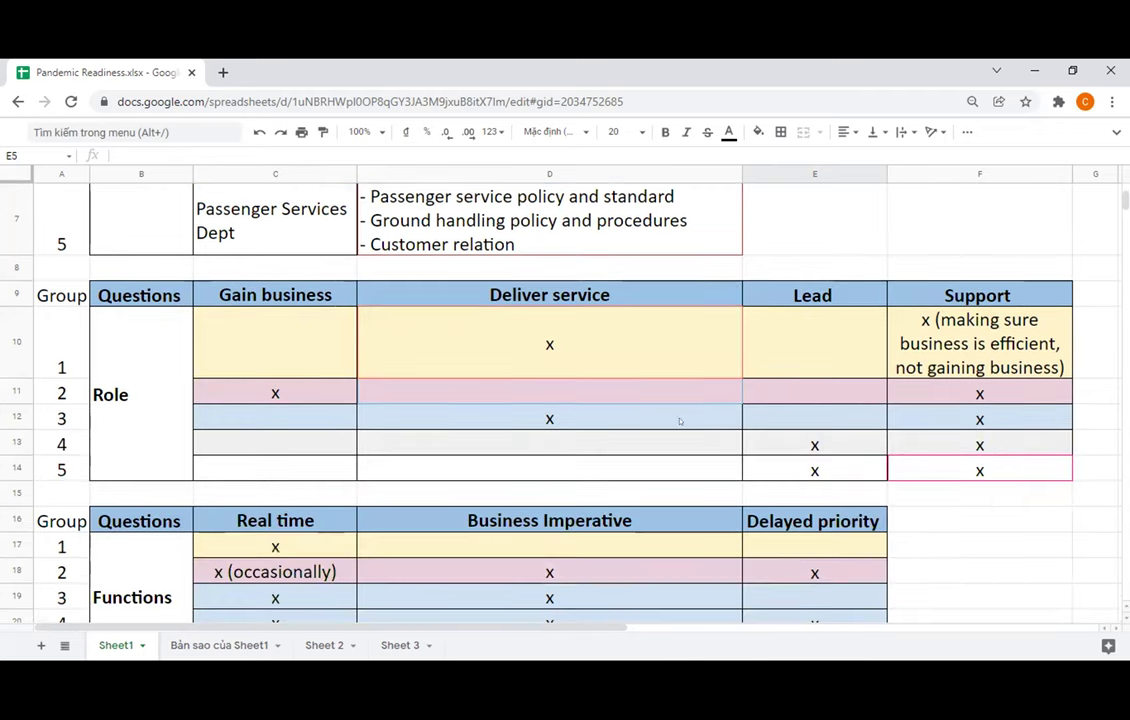
# Check Group 3's Deliver service and Support answers in D12 and F12 and its Functions answers in C19:E19
pyautogui.click(678, 421)
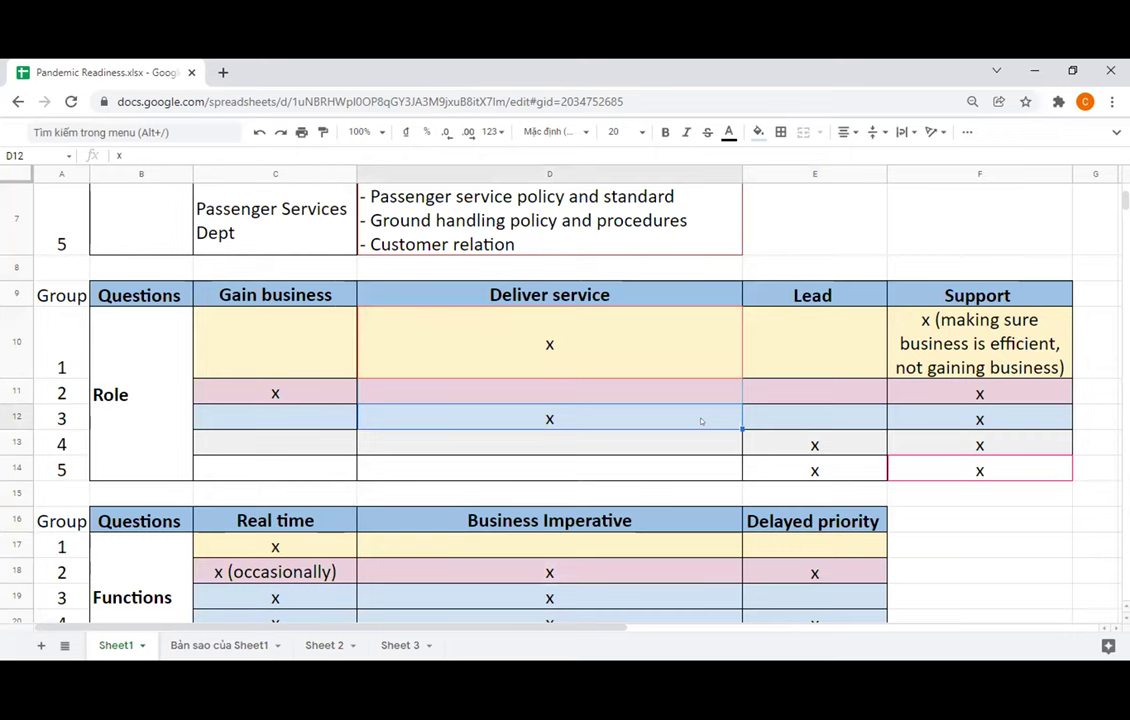
pyautogui.click(955, 422)
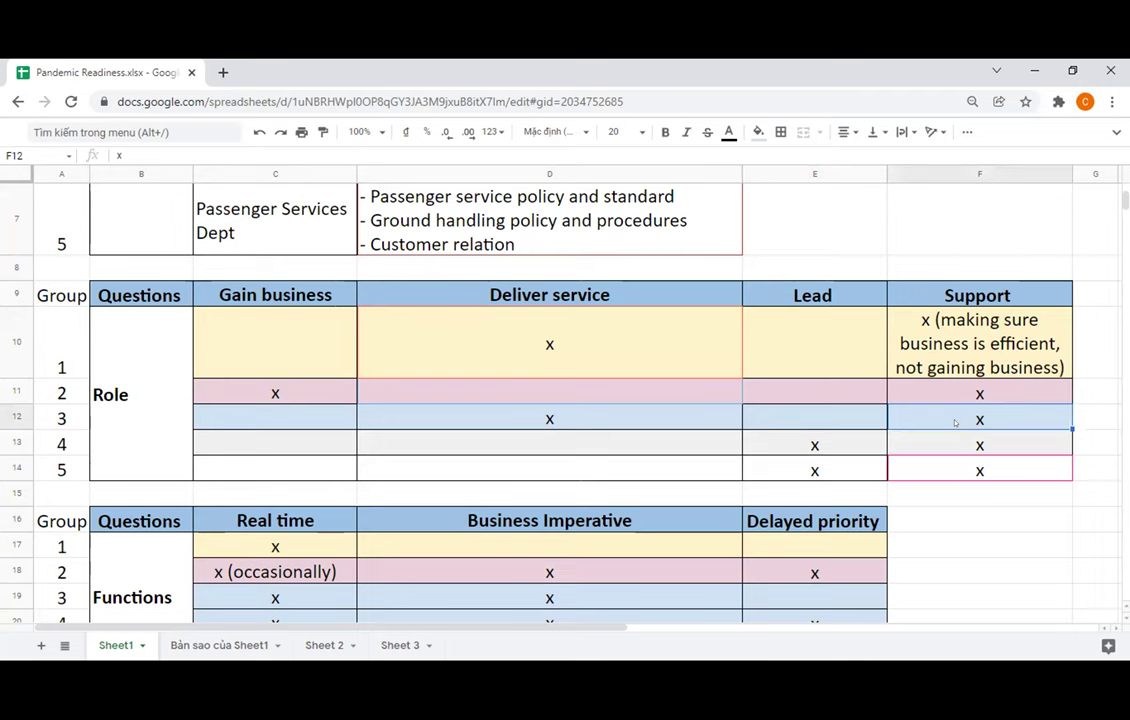
pyautogui.scroll(-1, 916, 411)
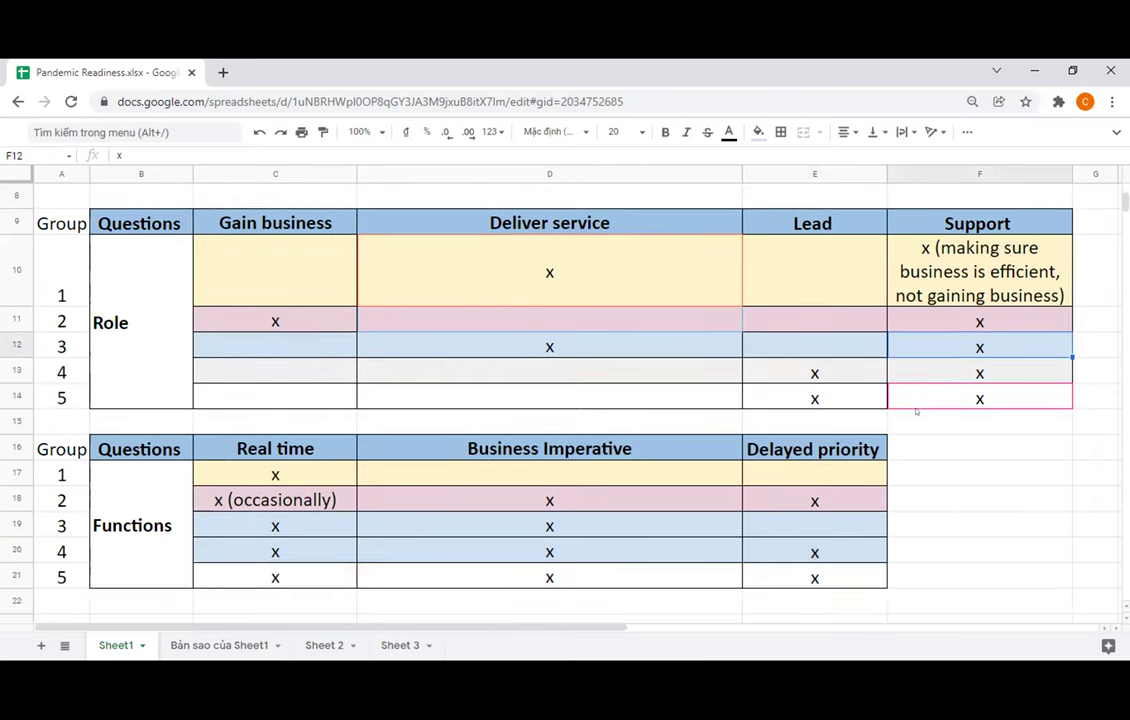
pyautogui.scroll(-1, 916, 406)
pyautogui.click(305, 476)
pyautogui.moveTo(305, 476); pyautogui.dragTo(758, 474)
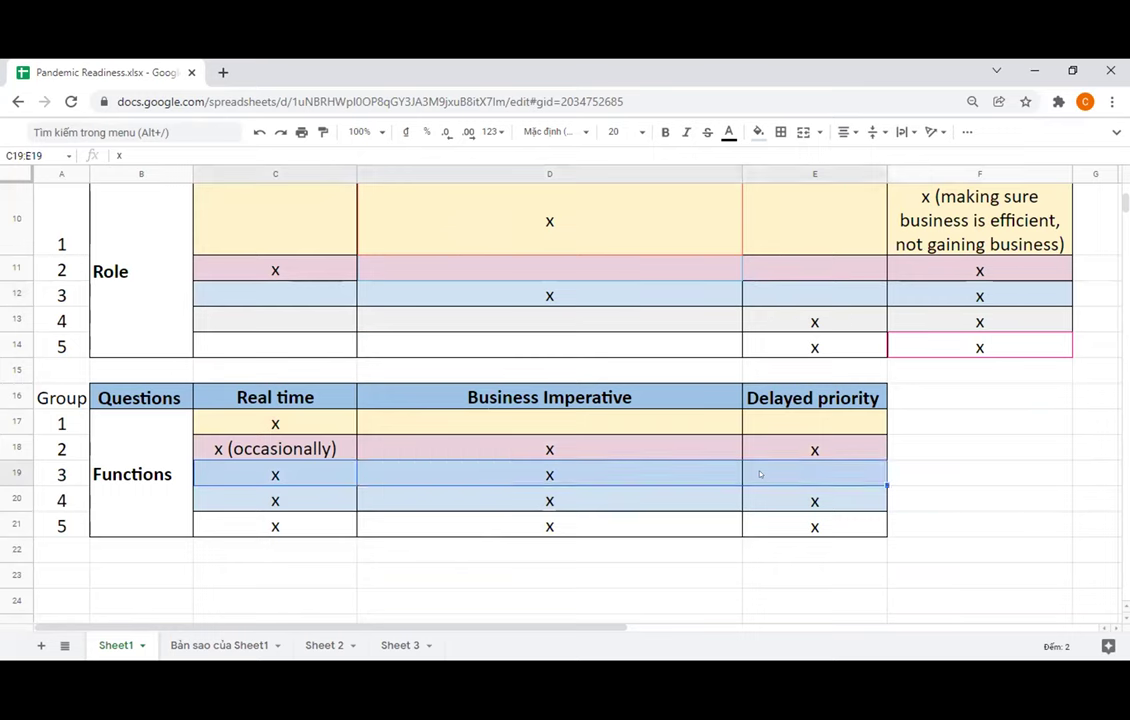
pyautogui.click(997, 494)
# Copy the grey cell formatting of Group 4's Role row, C13:D13, onto its Functions row, C20:E20
pyautogui.moveTo(290, 320); pyautogui.dragTo(429, 318)
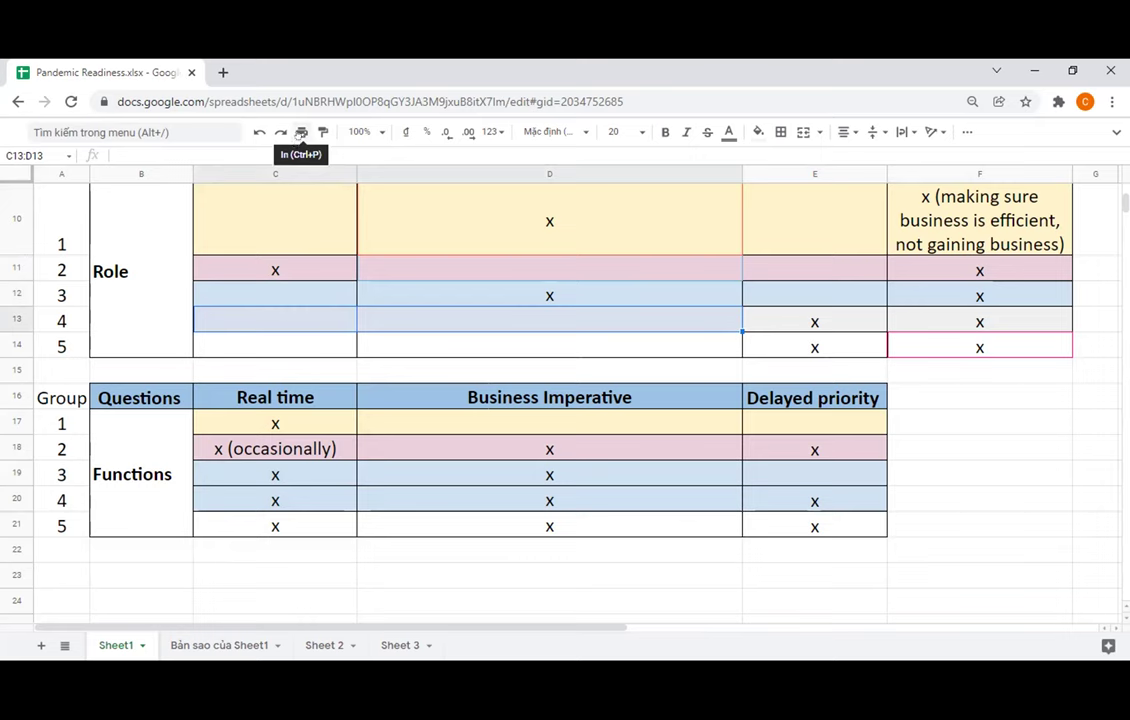
pyautogui.click(320, 132)
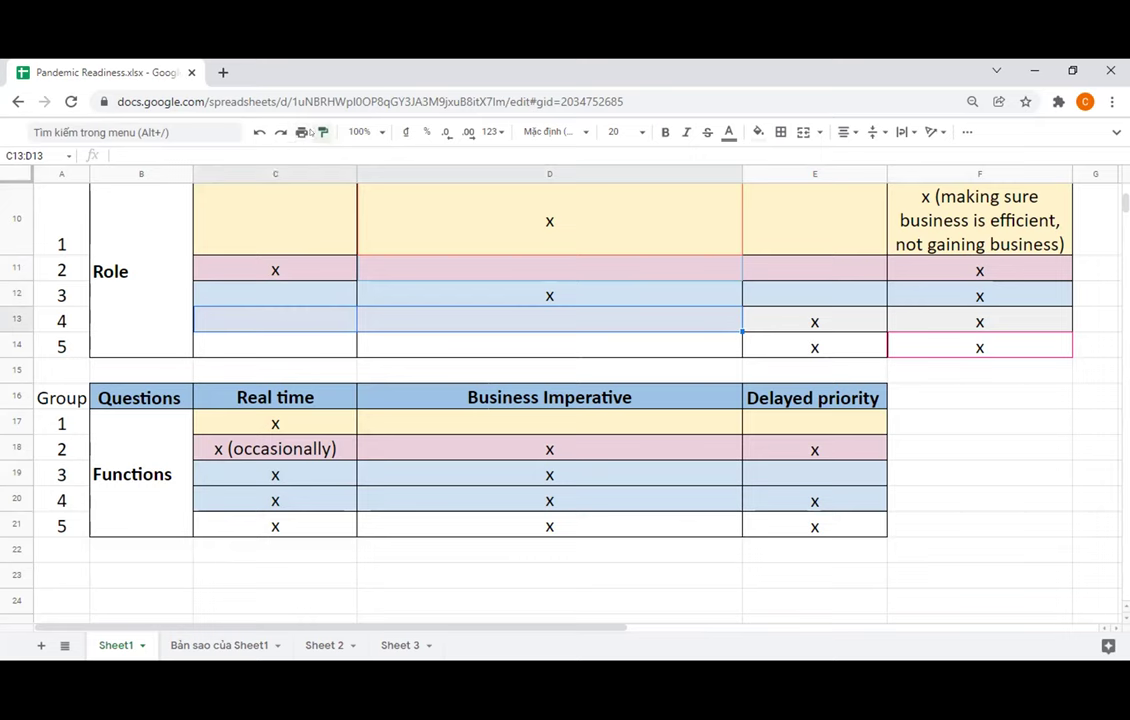
pyautogui.moveTo(323, 502); pyautogui.dragTo(600, 500)
pyautogui.click(1004, 525)
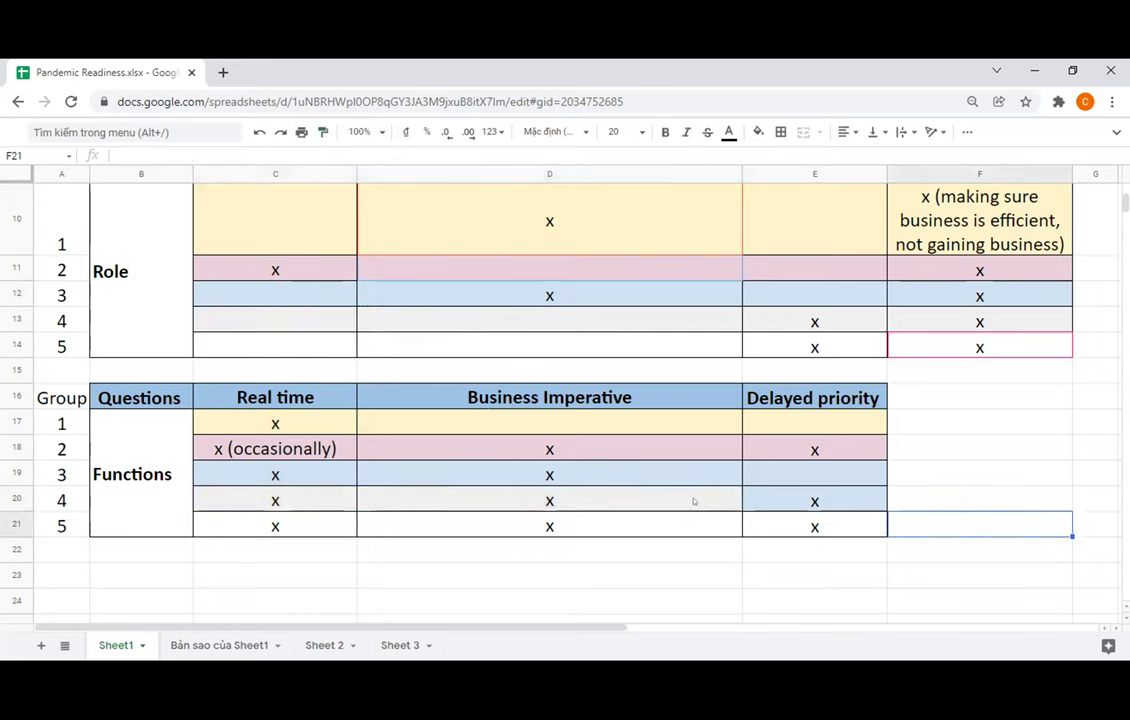
pyautogui.moveTo(275, 500); pyautogui.dragTo(549, 500)
pyautogui.click(323, 132)
pyautogui.moveTo(860, 500); pyautogui.dragTo(893, 501)
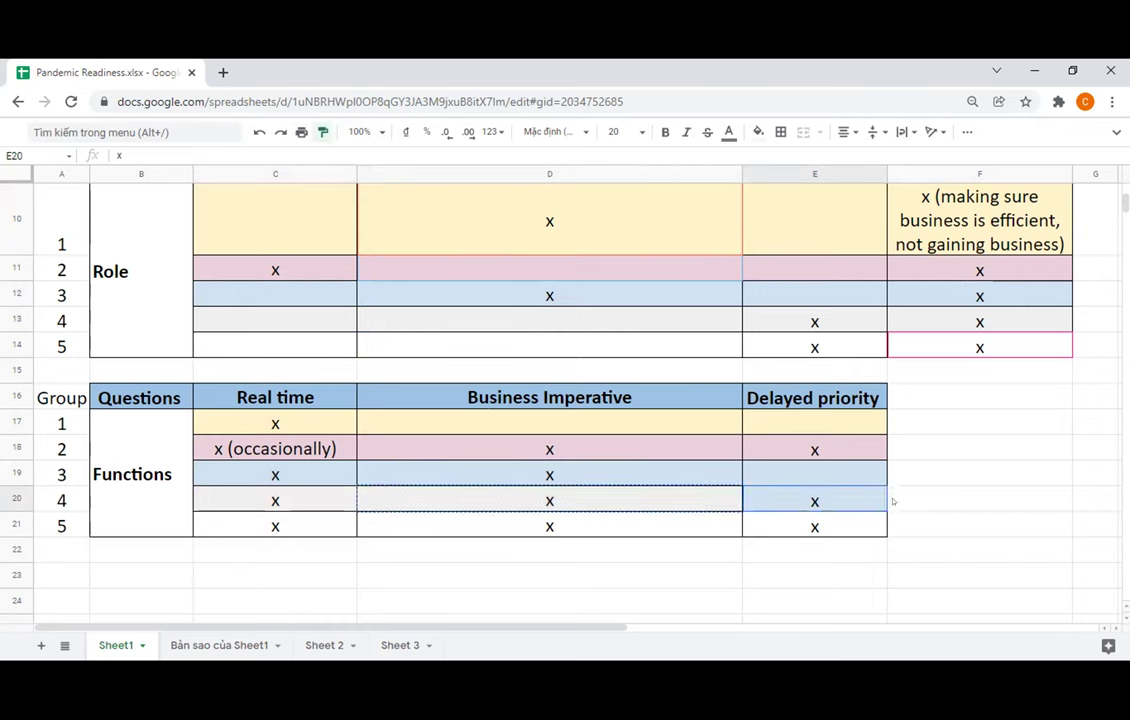
# Review Group 4's Safety and Quality department, its Lead and Support answers in E13:F13 and its Functions answers in C20:E20
pyautogui.scroll(3, 296, 222)
pyautogui.scroll(-1, 296, 222)
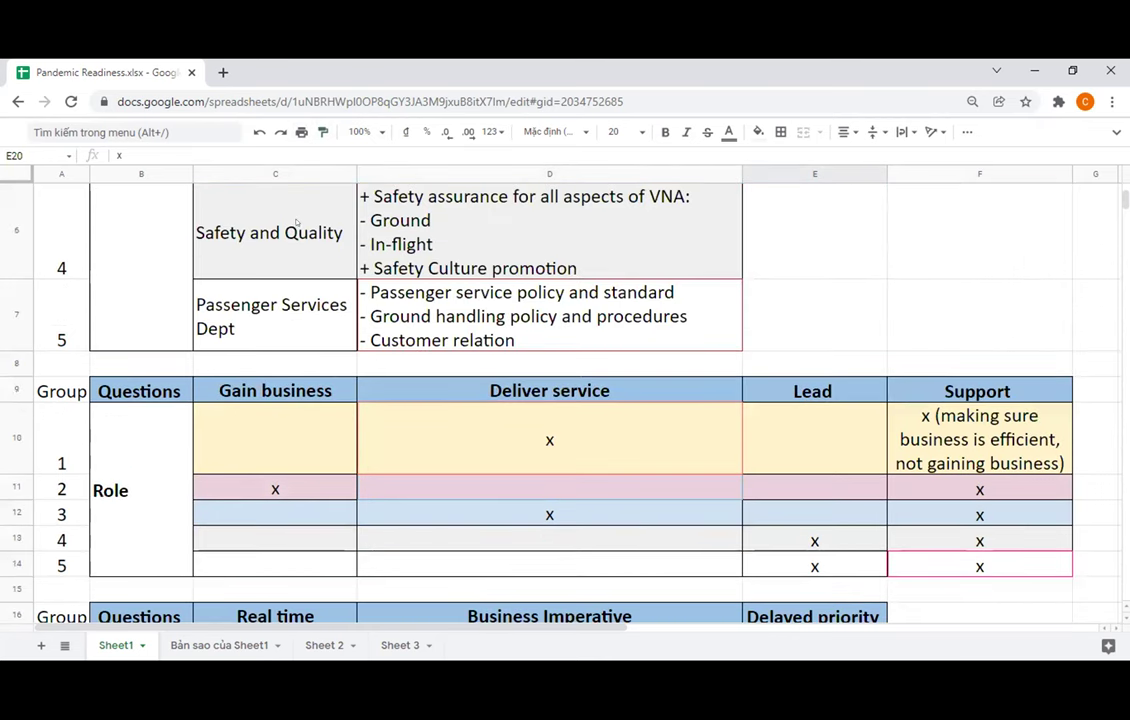
pyautogui.click(296, 222)
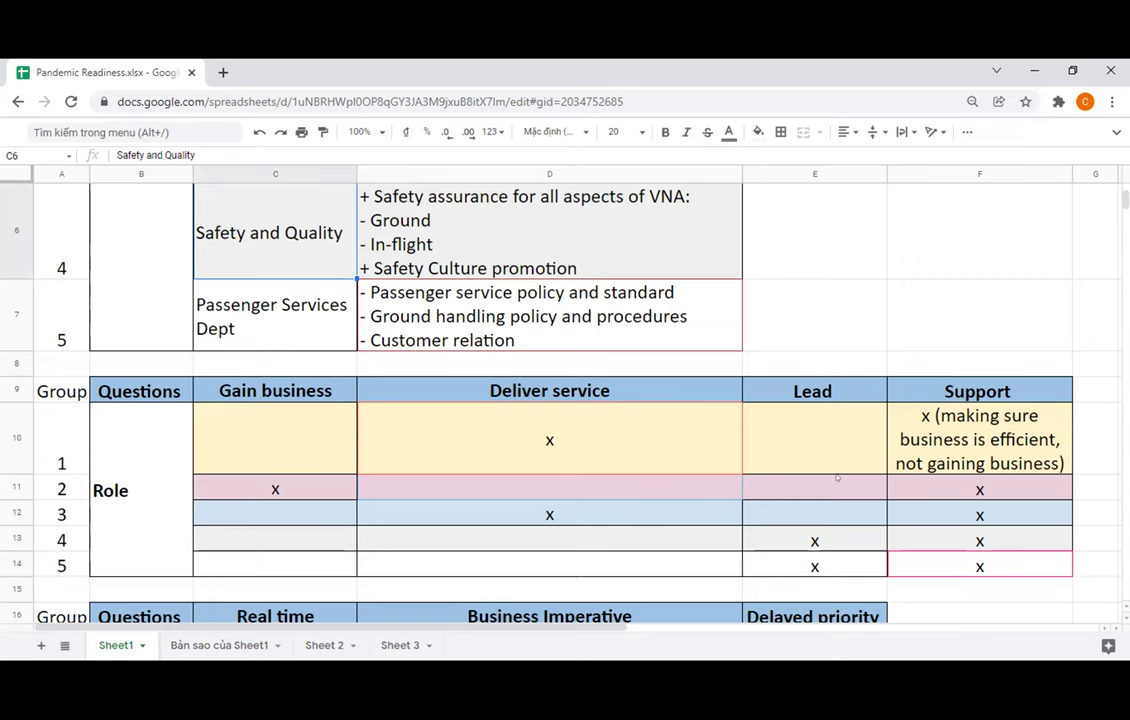
pyautogui.scroll(-2, 663, 512)
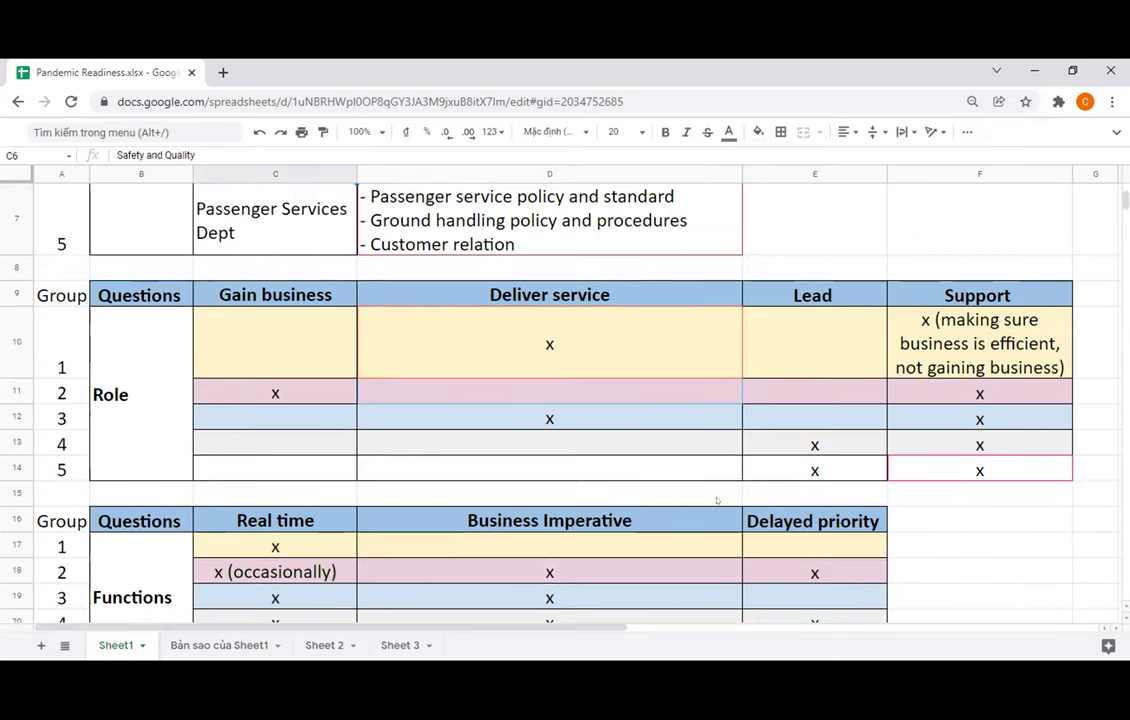
pyautogui.moveTo(800, 444); pyautogui.dragTo(927, 448)
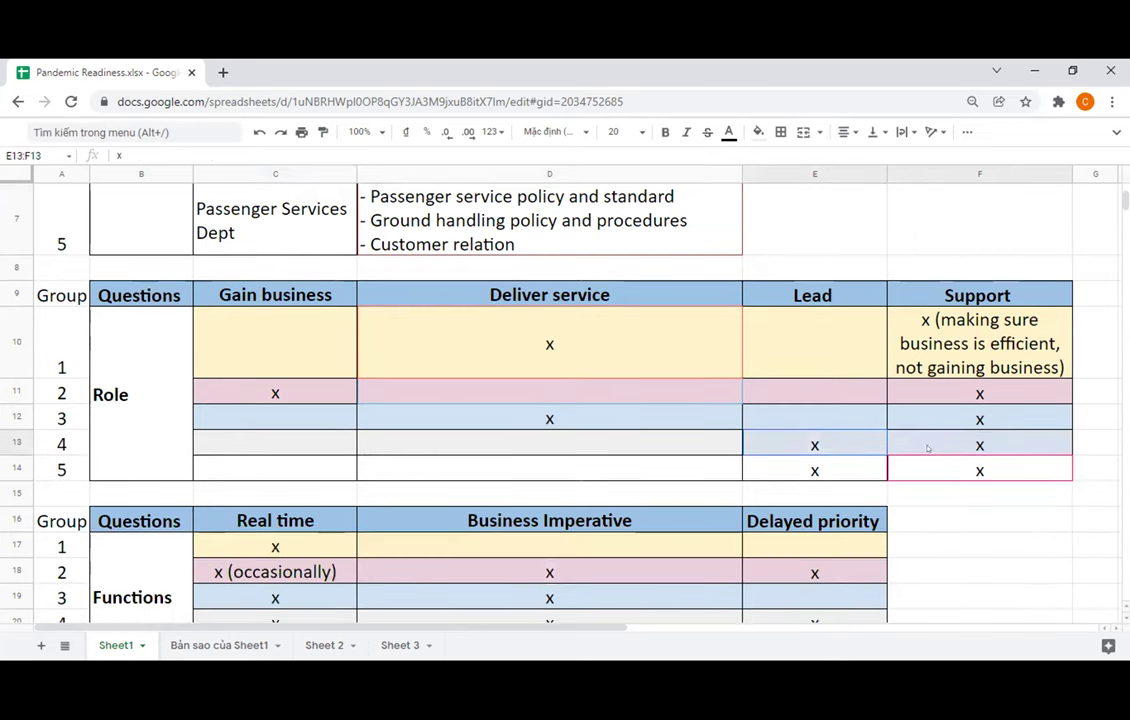
pyautogui.click(937, 520)
pyautogui.scroll(-3, 771, 459)
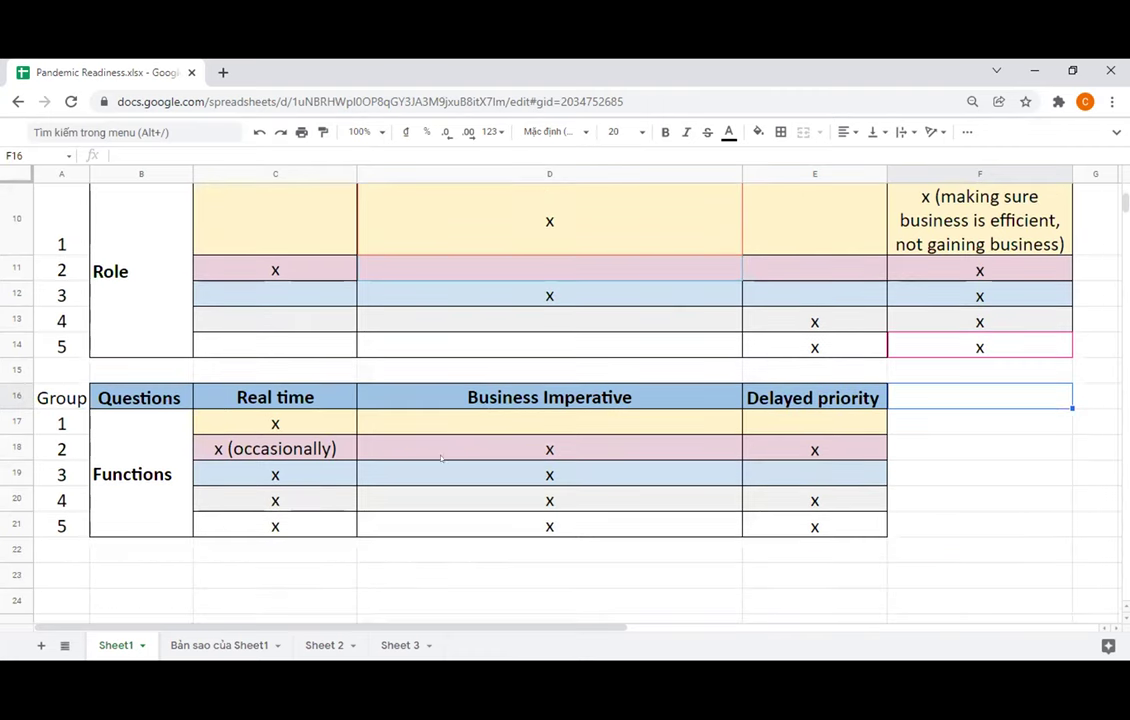
pyautogui.moveTo(320, 499); pyautogui.dragTo(757, 499)
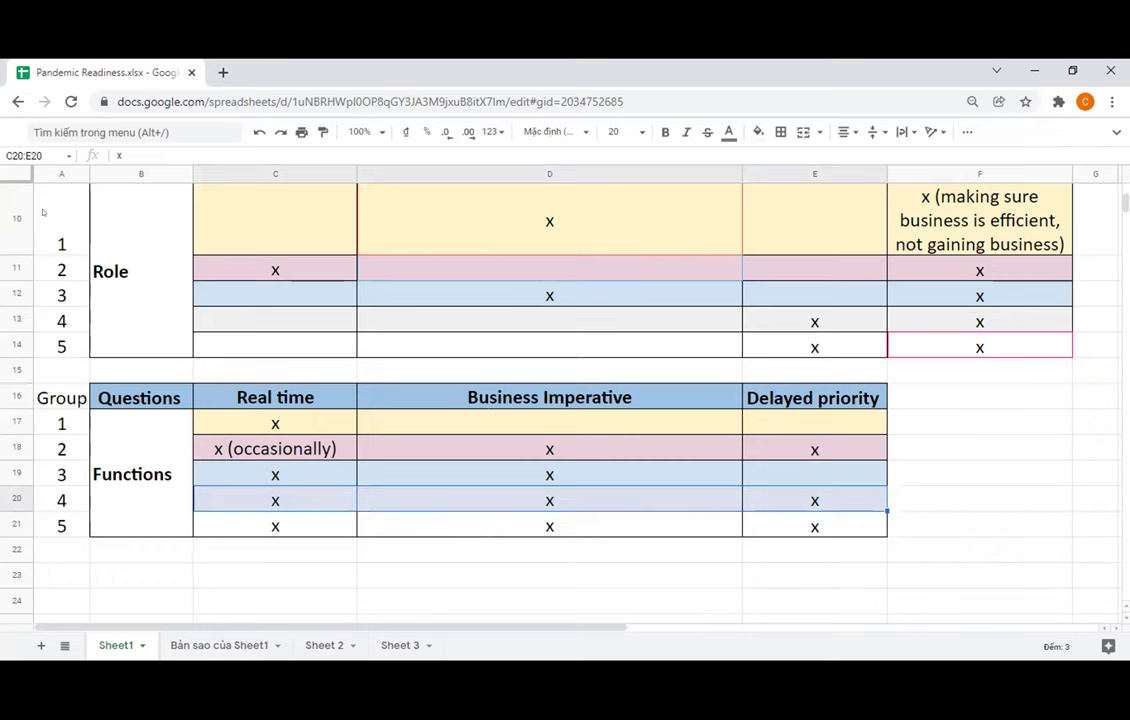
pyautogui.click(941, 516)
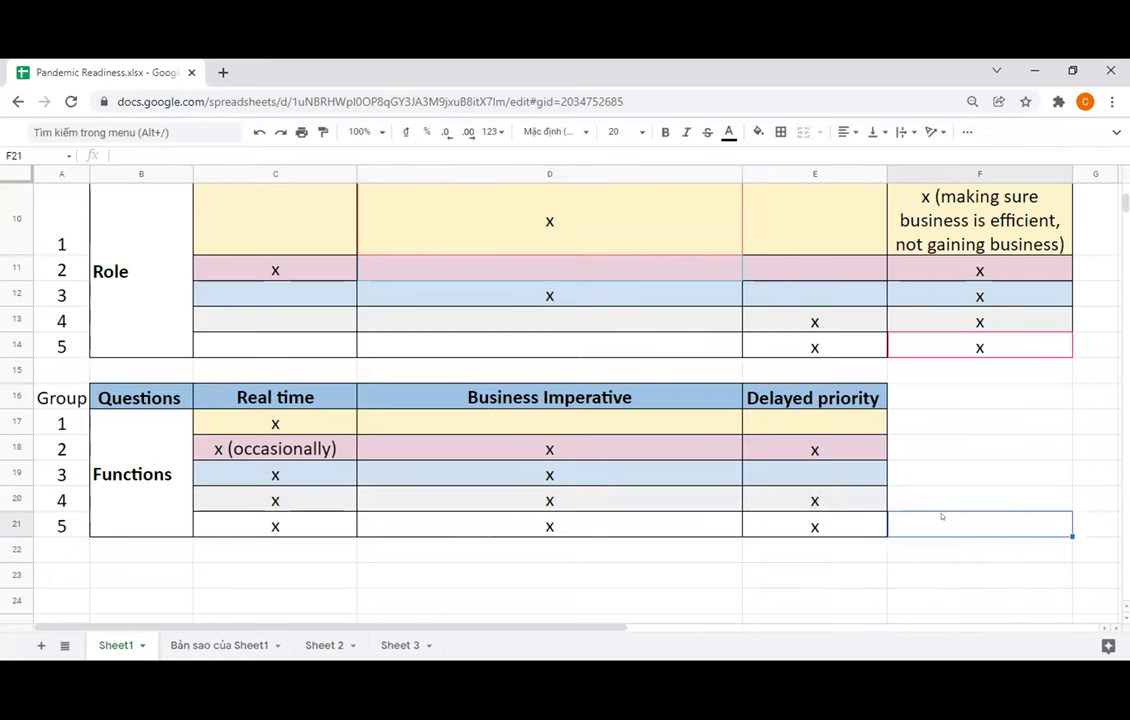
# Change Group 4's Real time entry in C20 to "x (in case of emergency)"
pyautogui.scroll(-1, 941, 516)
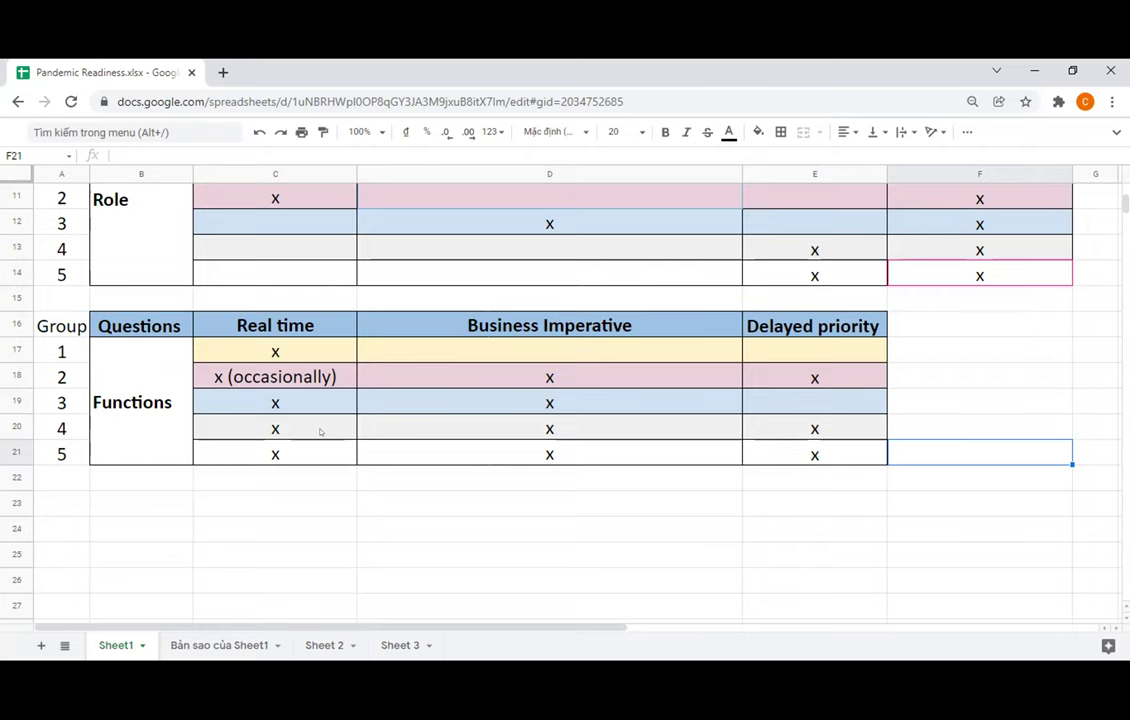
pyautogui.click(318, 432)
pyautogui.write('x (in case of emergency')
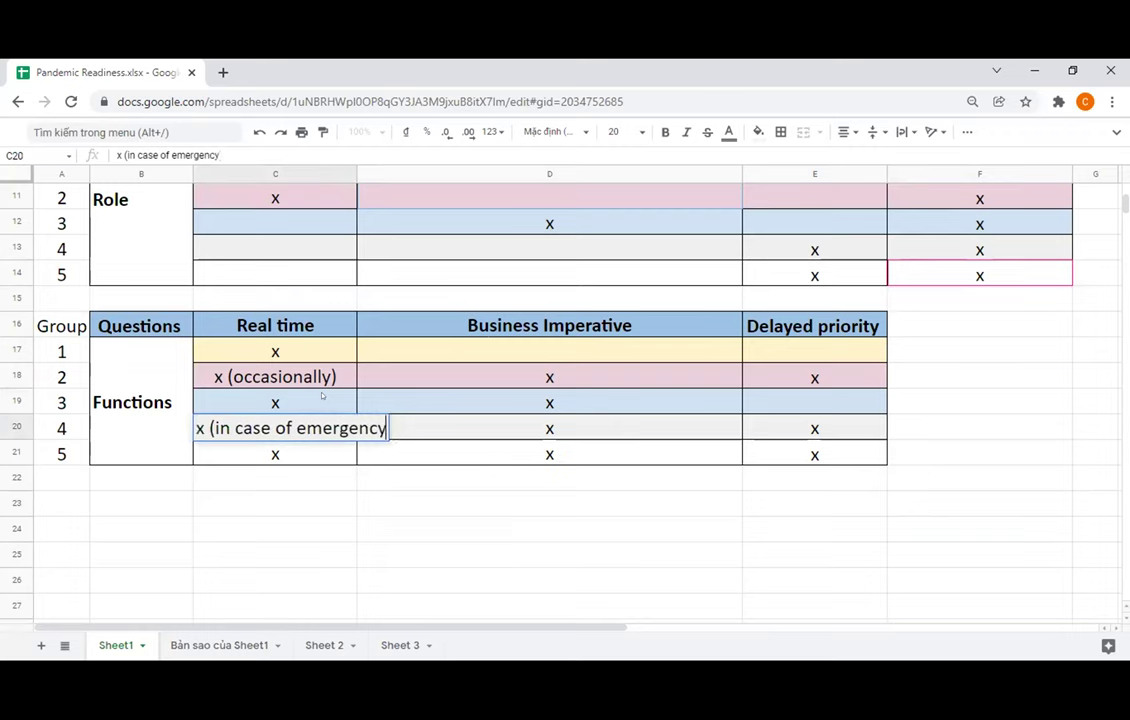
pyautogui.write(')')
pyautogui.press('Return')
pyautogui.click(968, 473)
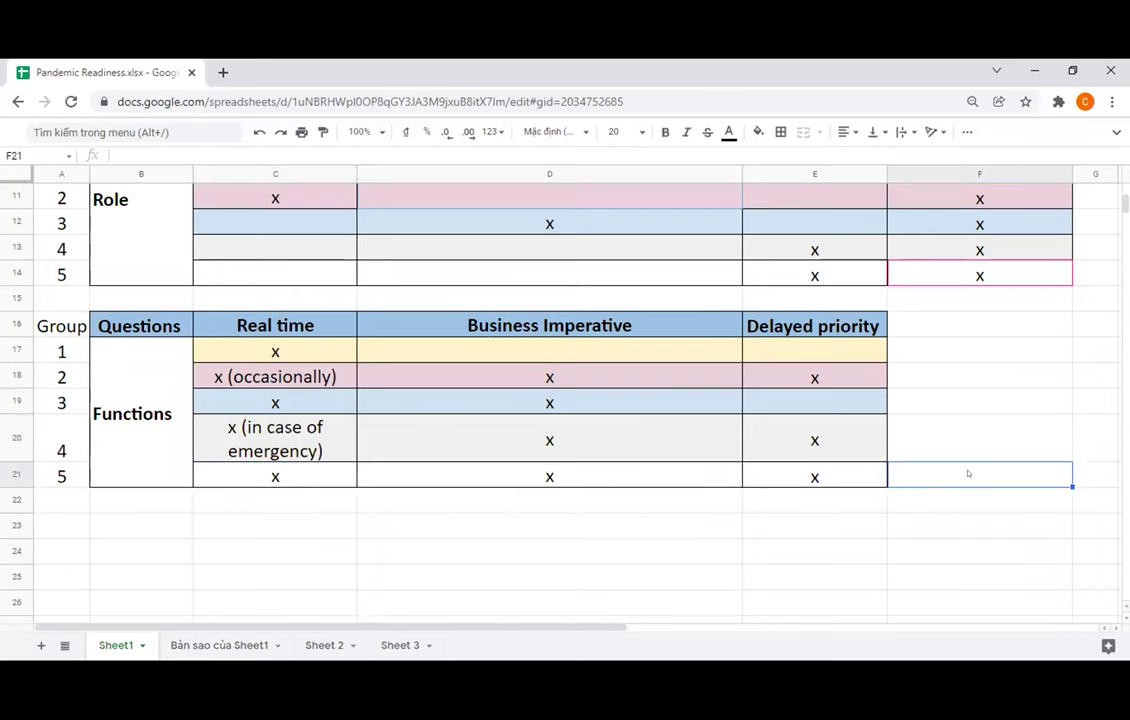
# Review Group 5's Passenger Services Dept and its purposes in C7:D7, and check its Real time answer in C21
pyautogui.scroll(3, 968, 473)
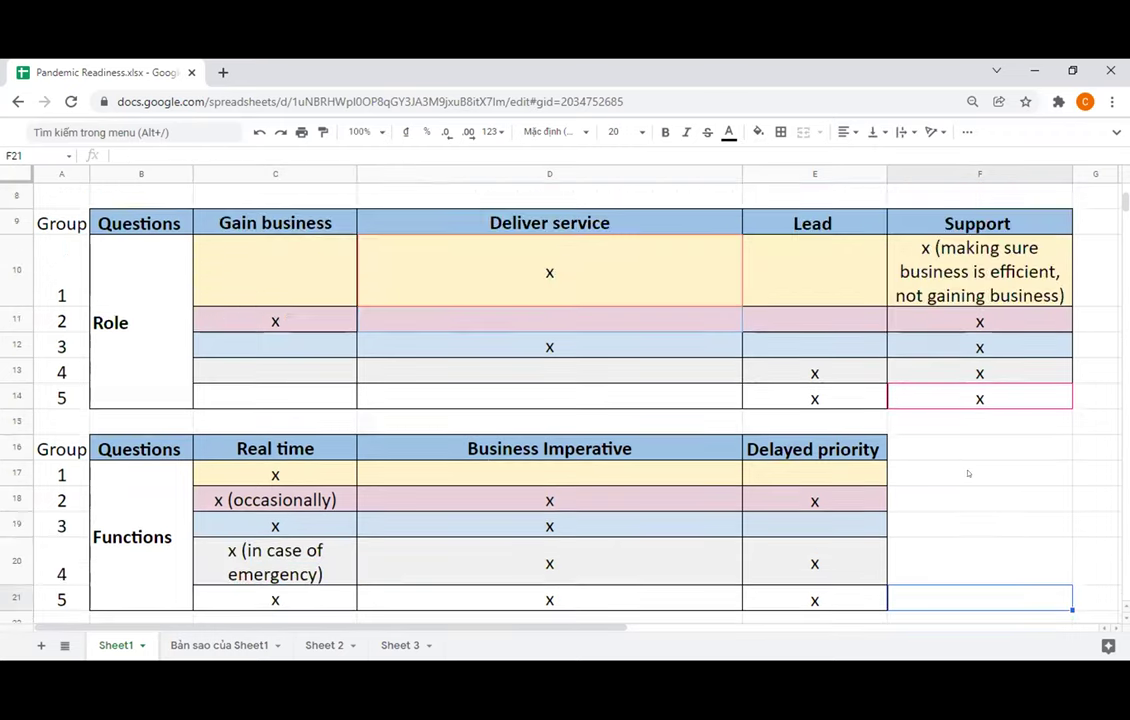
pyautogui.moveTo(290, 310); pyautogui.dragTo(420, 310)
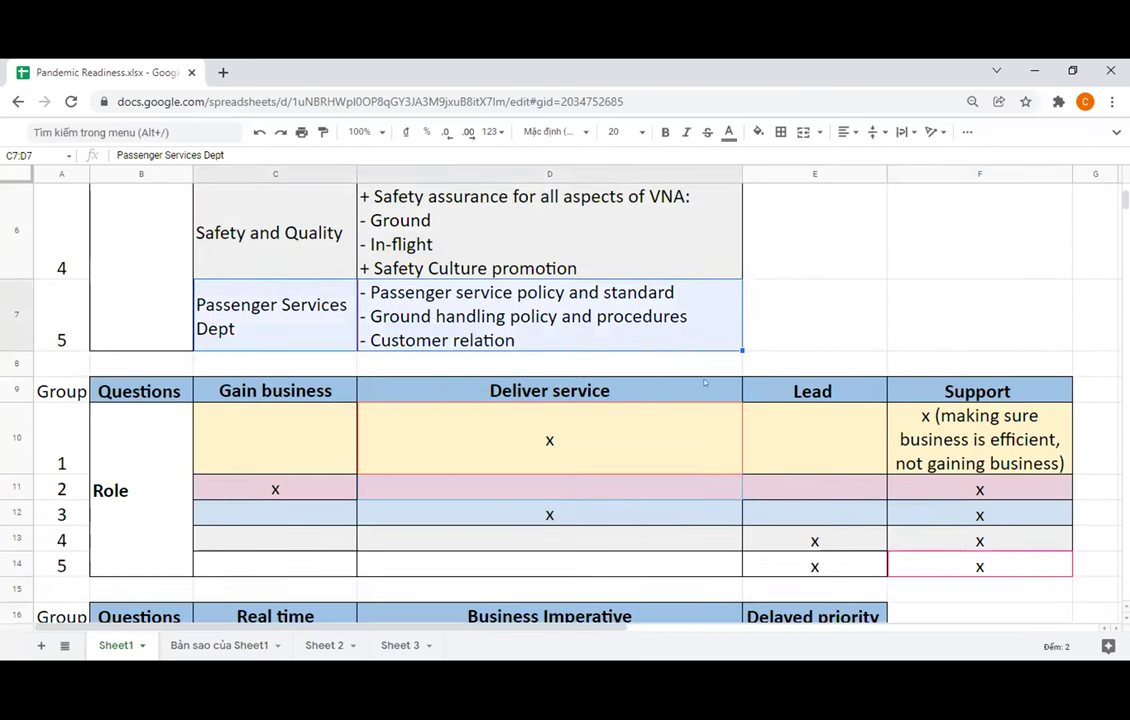
pyautogui.click(833, 306)
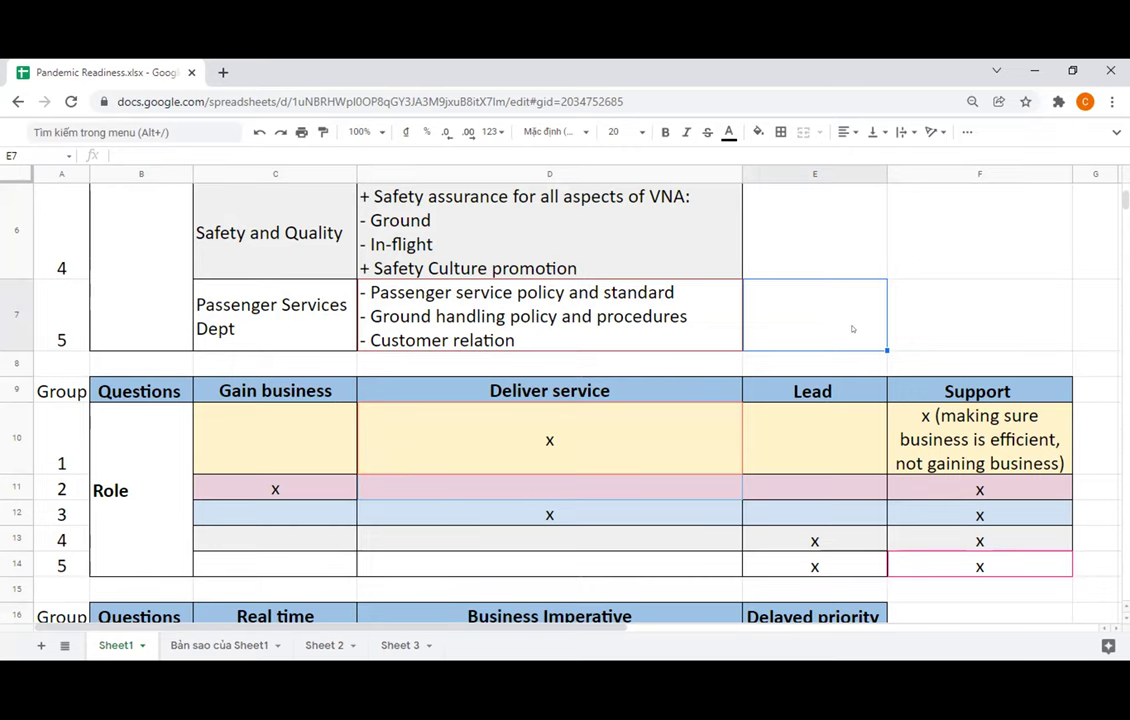
pyautogui.scroll(-5, 852, 328)
pyautogui.scroll(1, 879, 381)
pyautogui.scroll(-1, 683, 405)
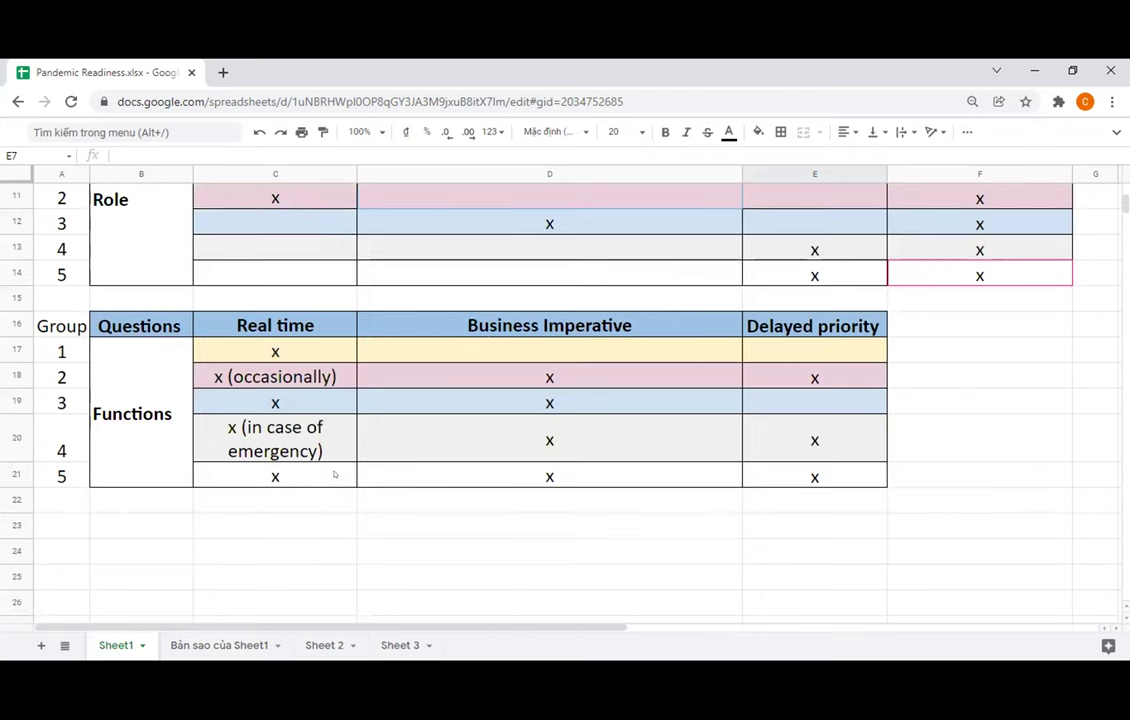
pyautogui.click(334, 474)
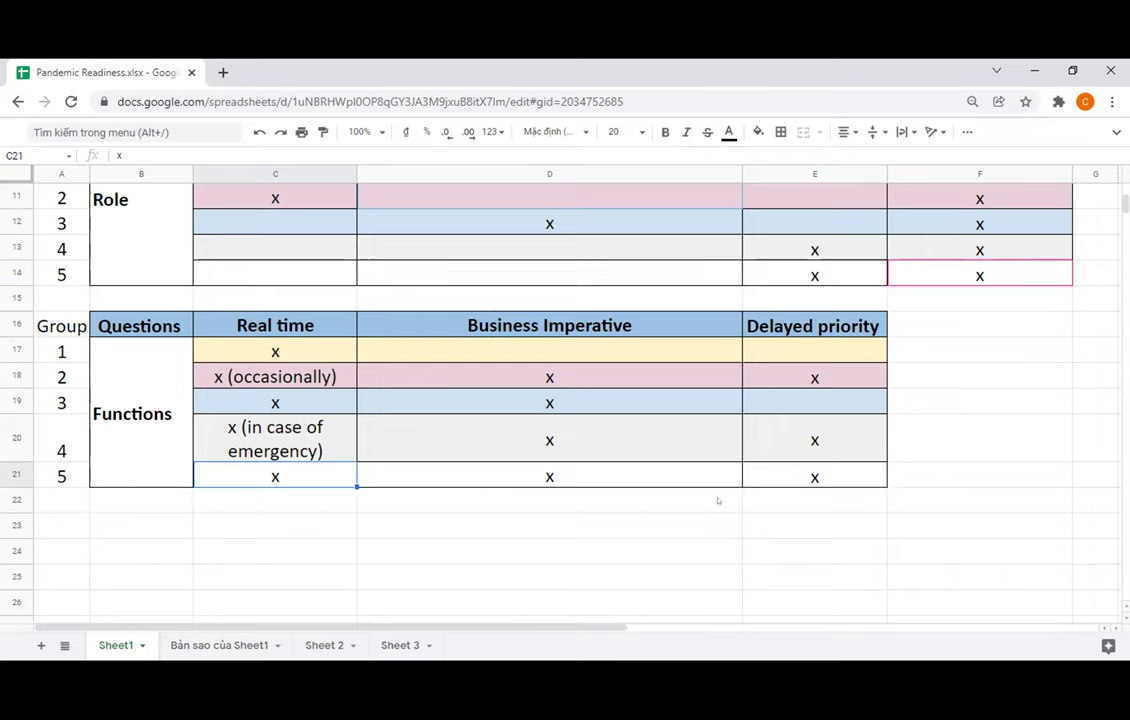
# Add the line "- Customer support 24/7" at the end of the Passenger Services Dept purpose in D7
pyautogui.scroll(5, 732, 489)
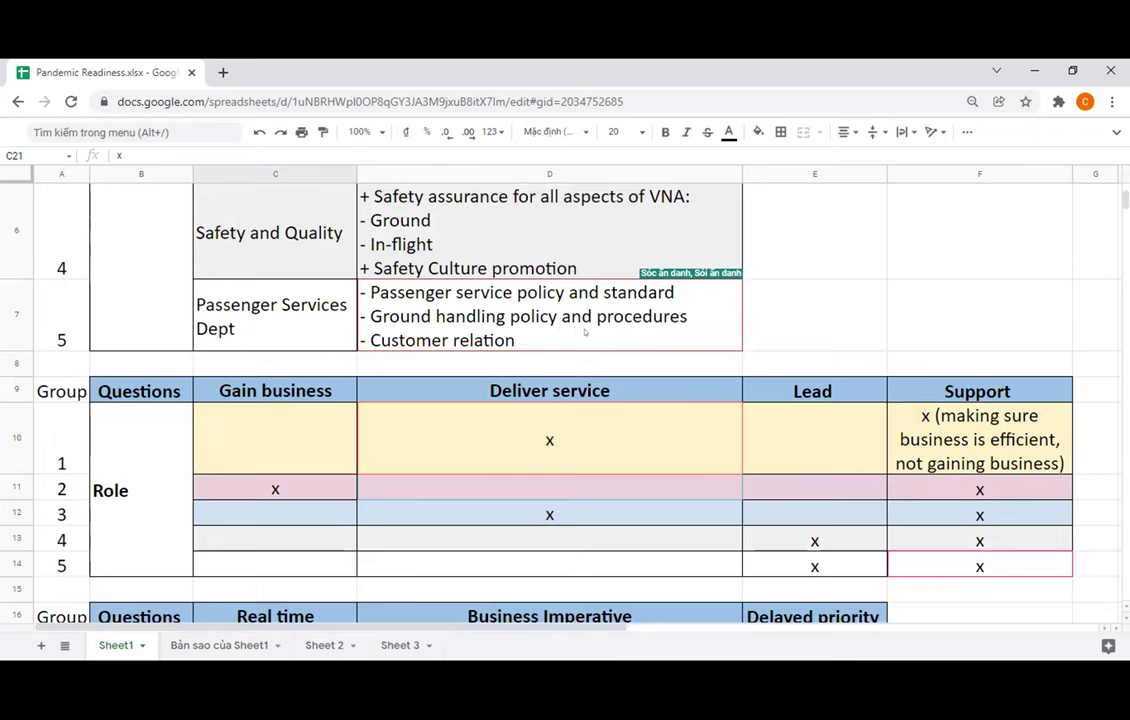
pyautogui.doubleClick(585, 332)
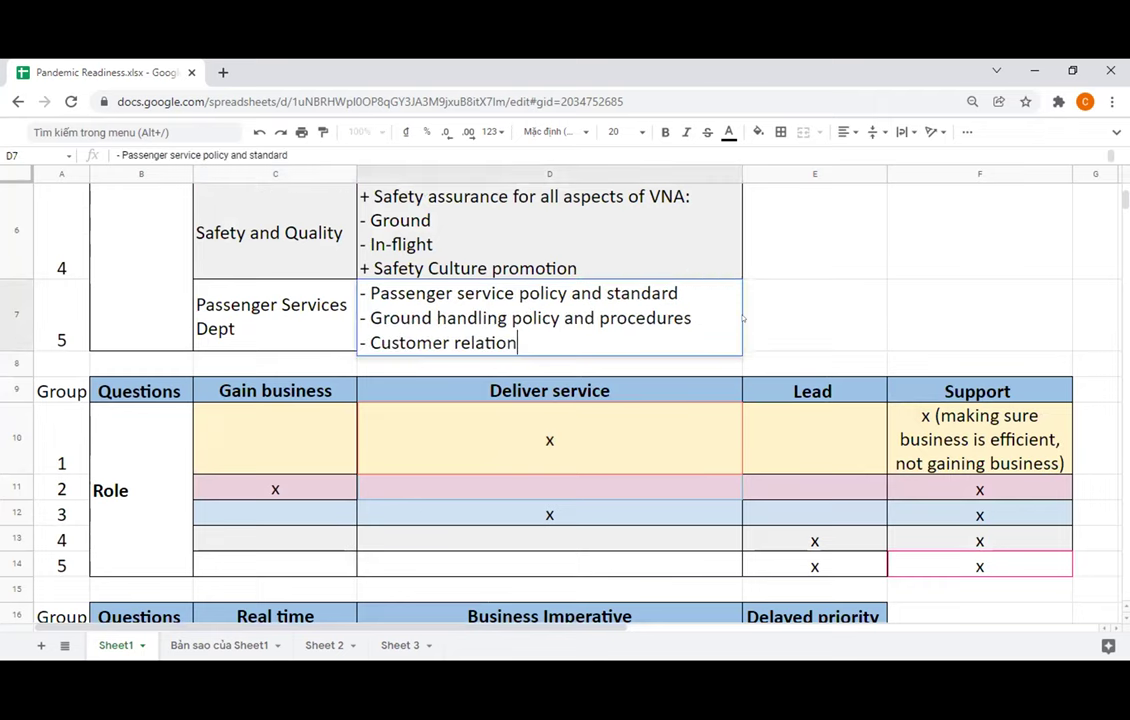
pyautogui.write('- Customer supp')
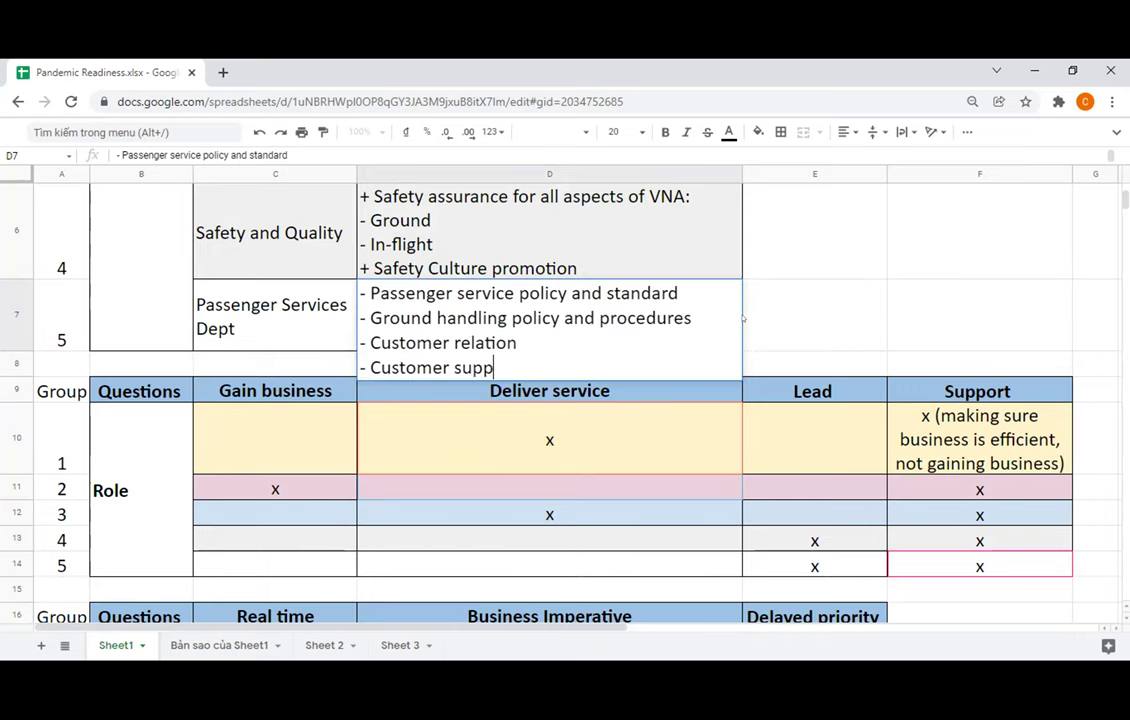
pyautogui.write('ort 24/7')
pyautogui.click(745, 319)
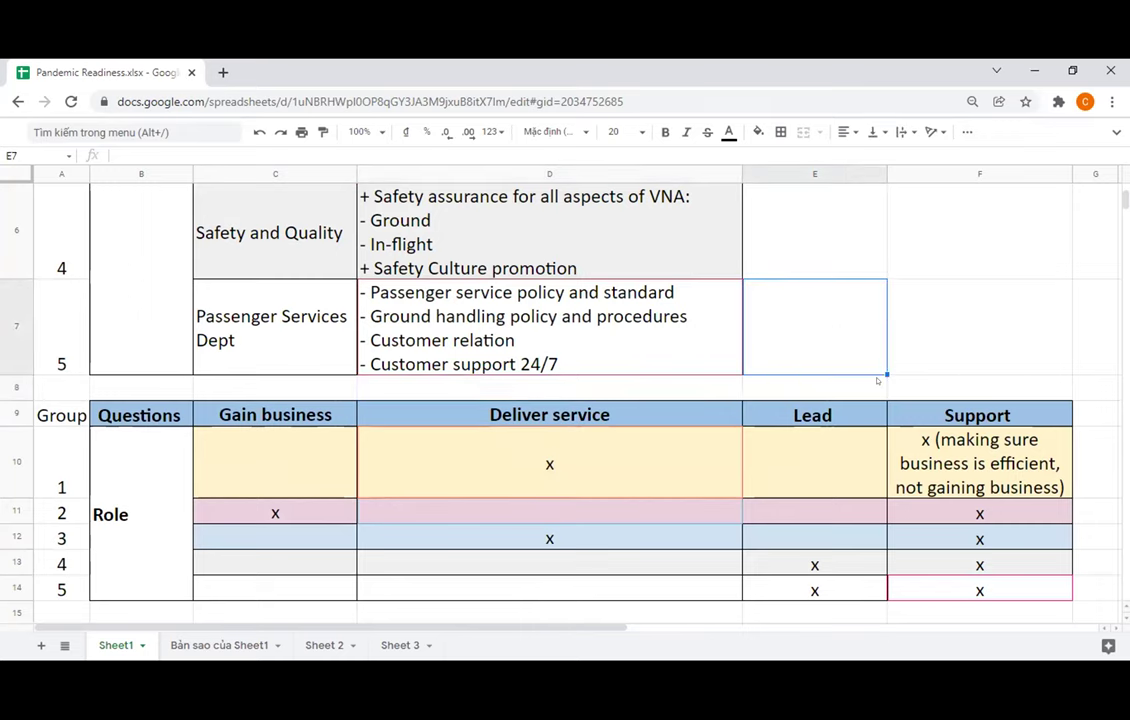
pyautogui.scroll(-1, 875, 357)
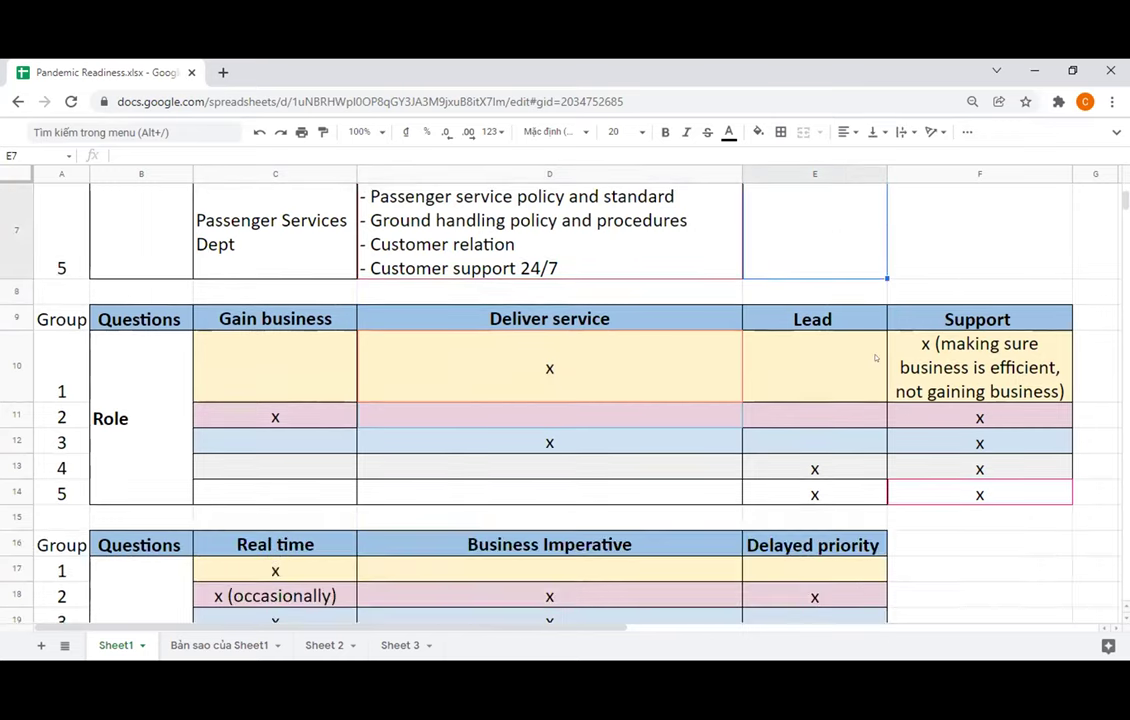
pyautogui.scroll(-1, 875, 357)
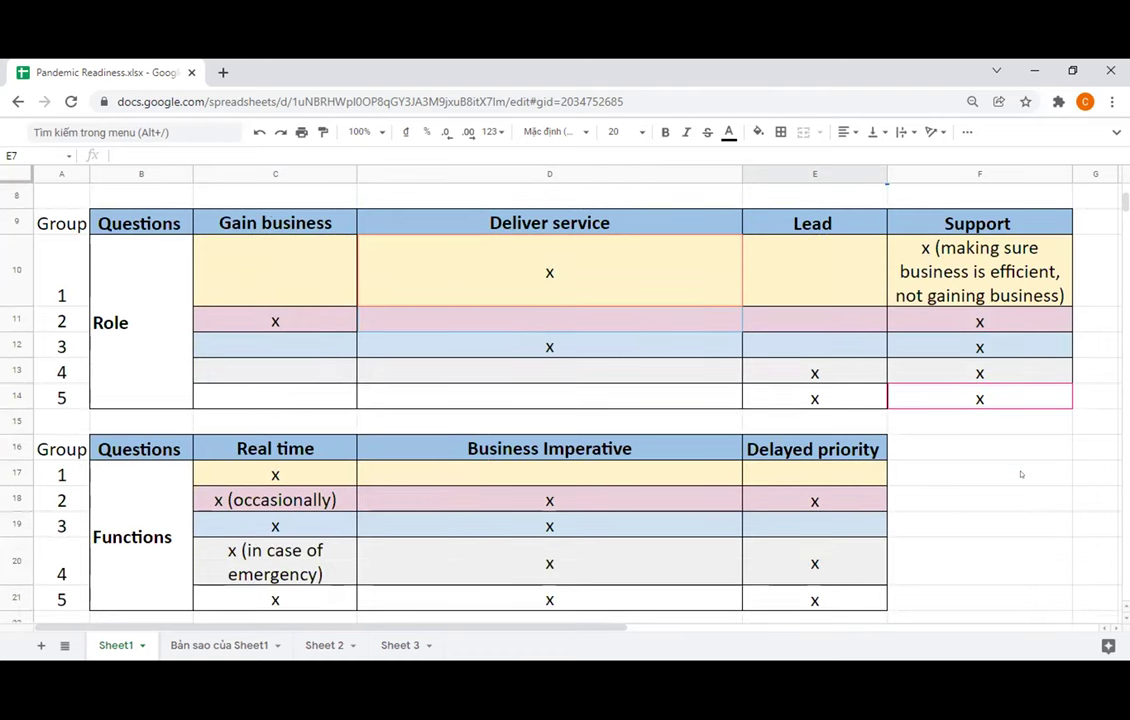
pyautogui.scroll(-1, 1021, 474)
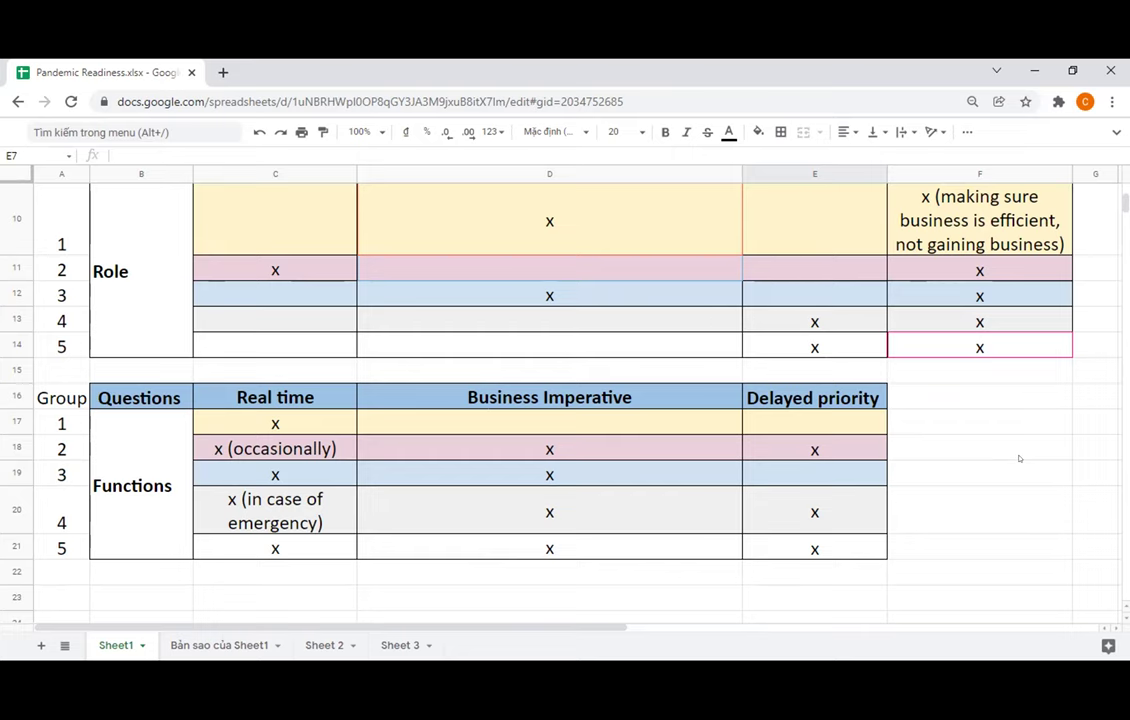
# In Sheet 2, make row 1 about twice as tall and vertically centre the Pandemic Readiness title in the merged range A1:F1
pyautogui.scroll(1, 1019, 458)
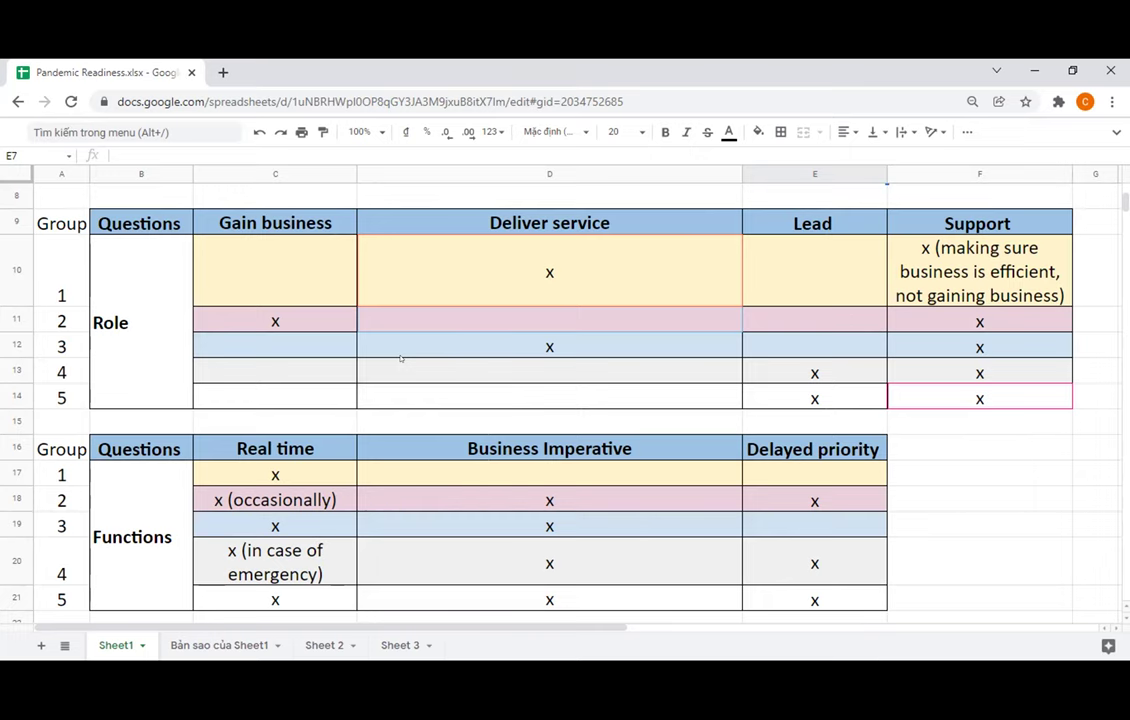
pyautogui.click(322, 645)
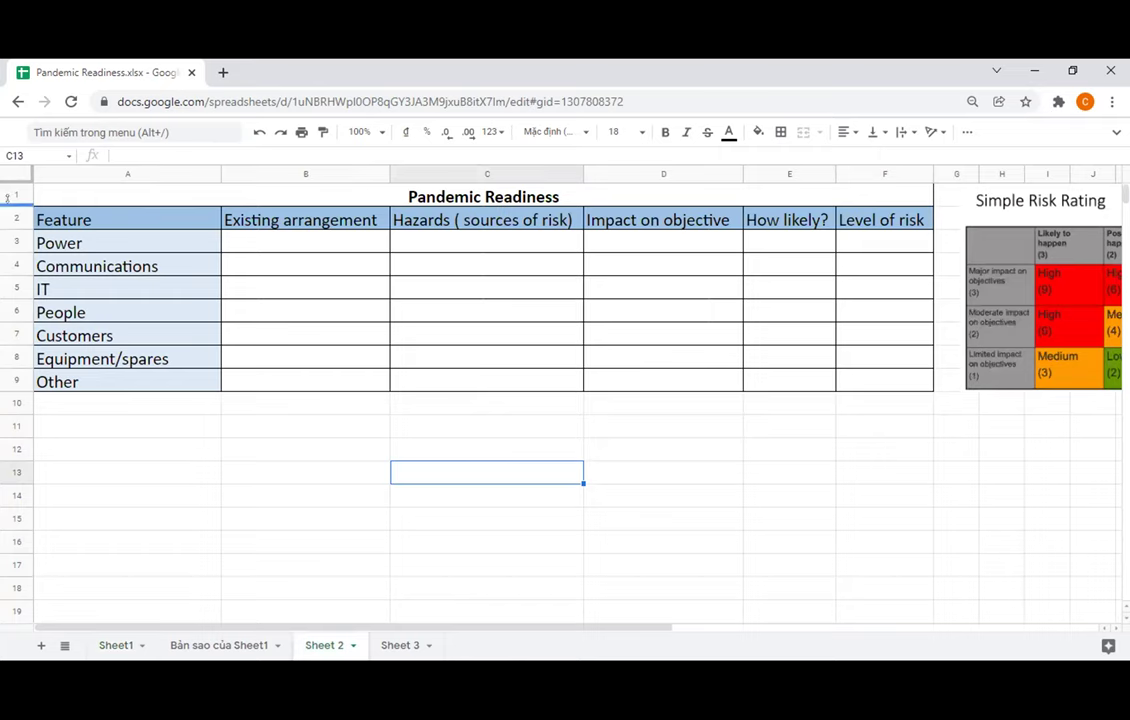
pyautogui.moveTo(8, 199); pyautogui.dragTo(8, 218)
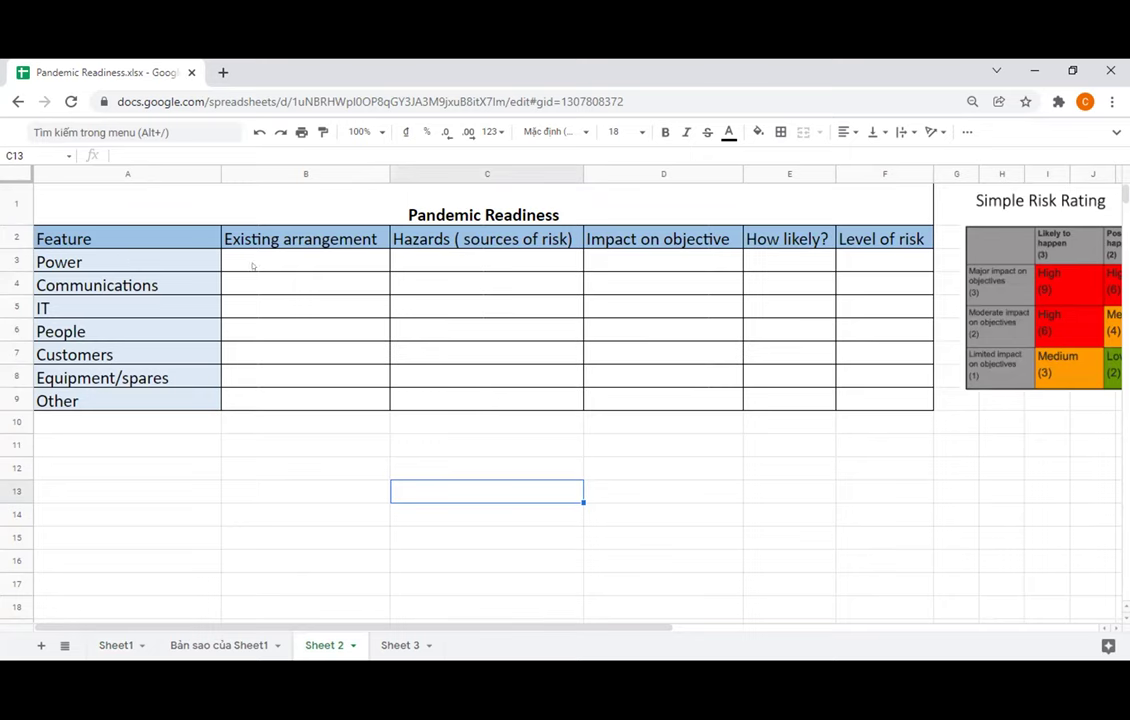
pyautogui.click(120, 195)
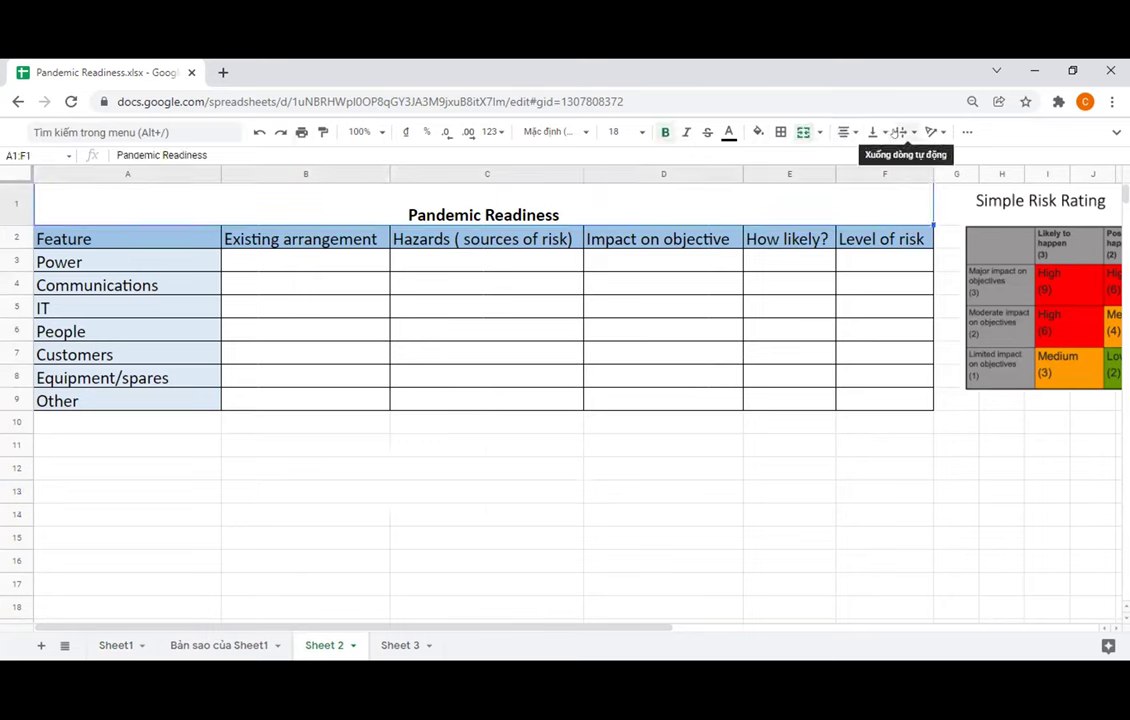
pyautogui.click(872, 131)
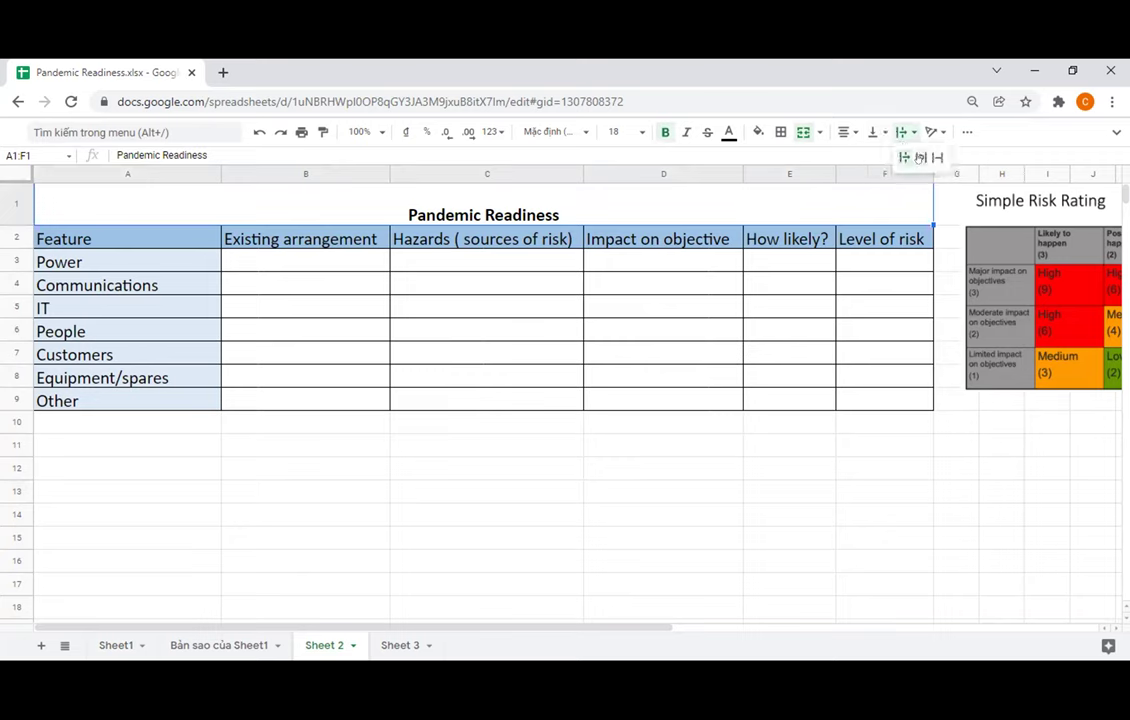
pyautogui.click(895, 157)
pyautogui.click(504, 488)
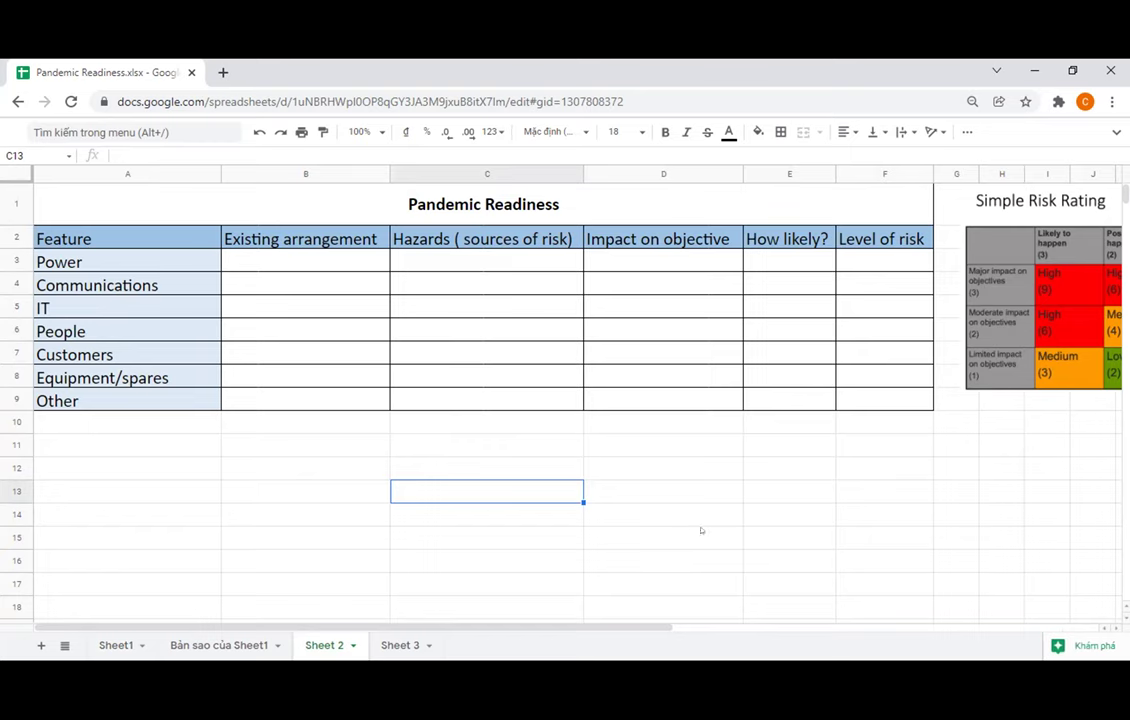
# Move the Simple Risk Rating image directly below the table, spanning columns B to D
pyautogui.moveTo(995, 300); pyautogui.dragTo(362, 542)
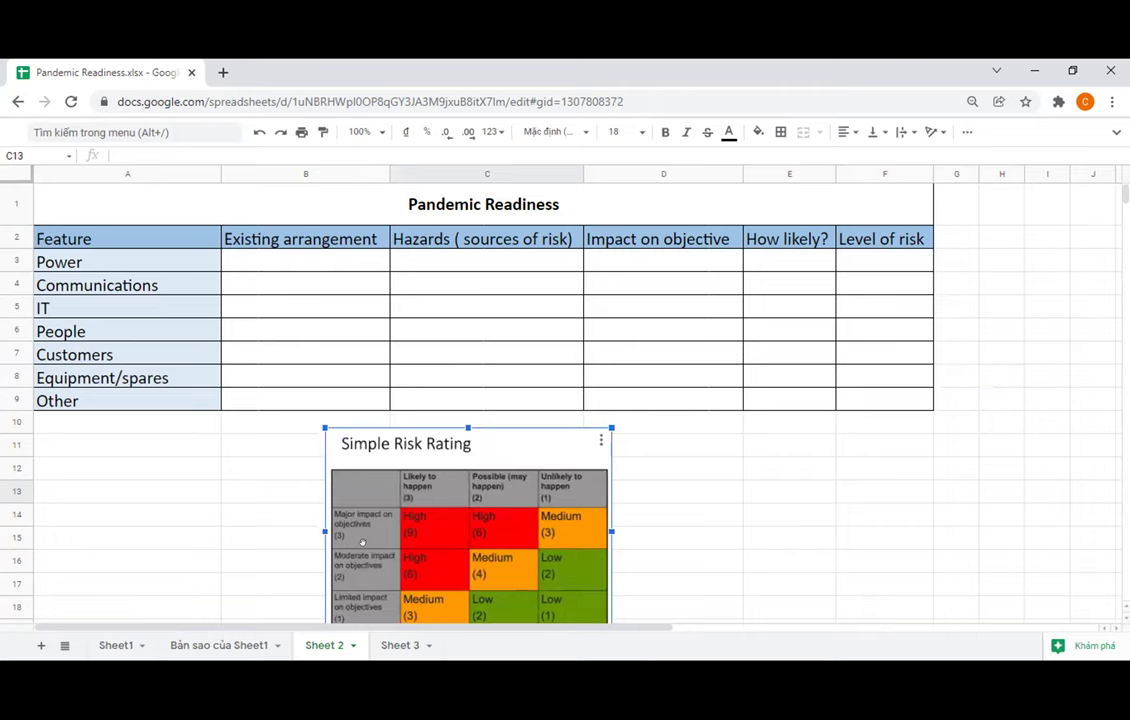
pyautogui.click(899, 469)
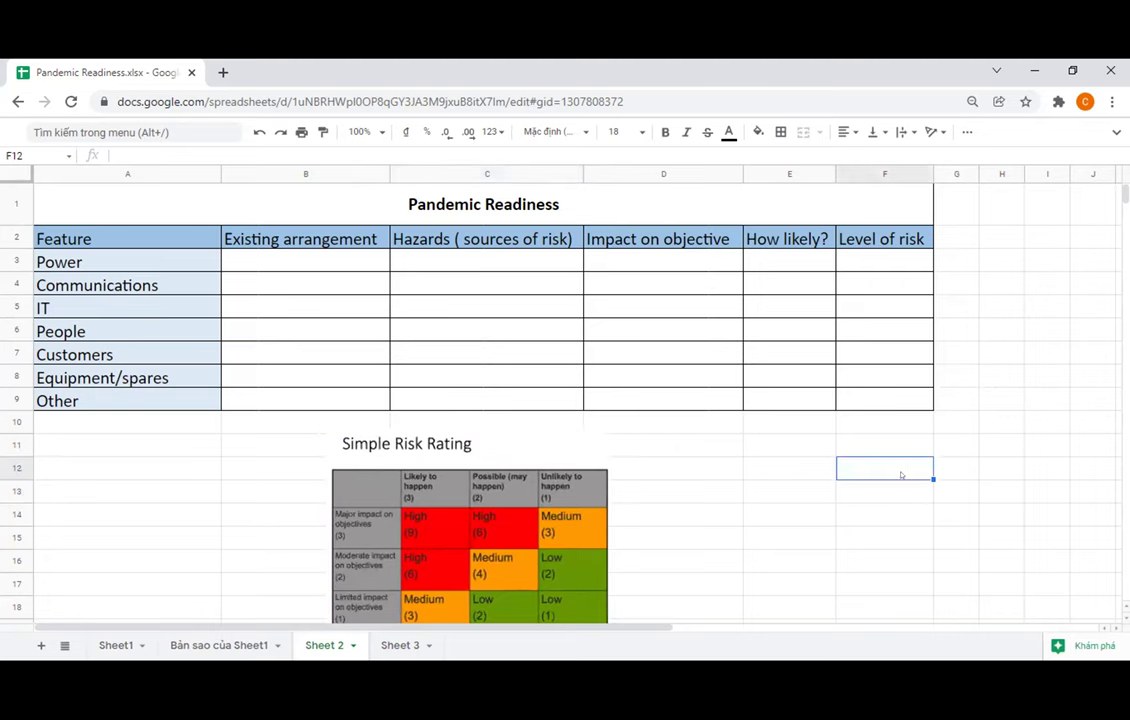
pyautogui.hotkey('ctrl', 'Home')
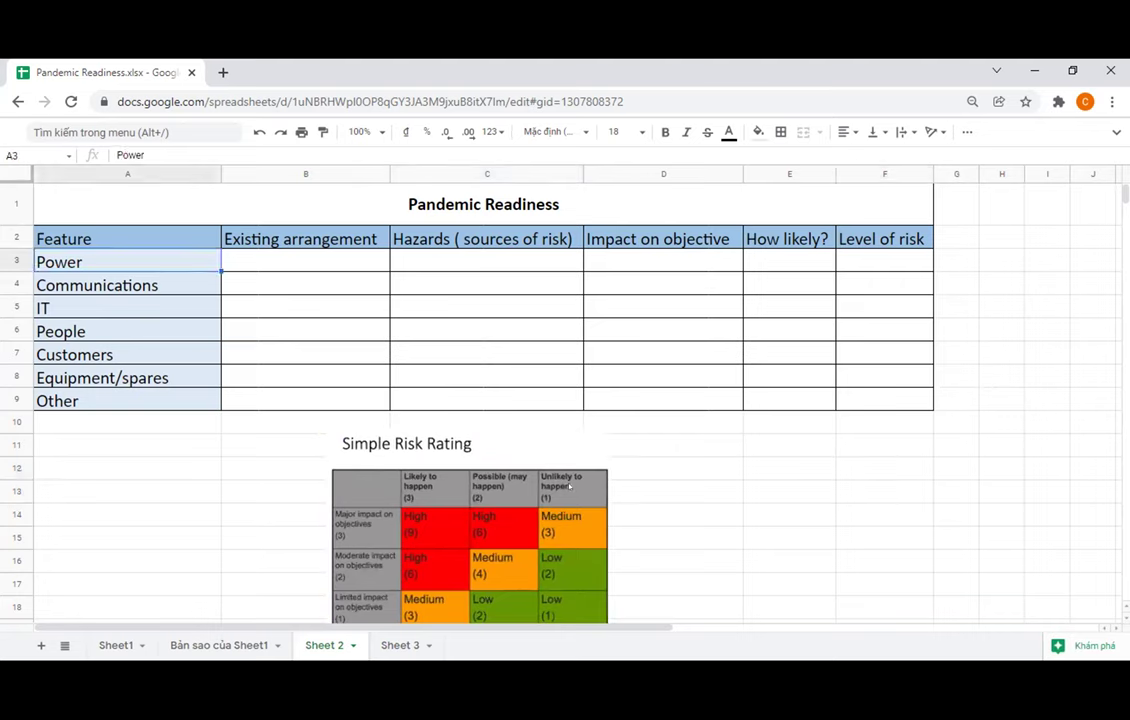
pyautogui.click(810, 476)
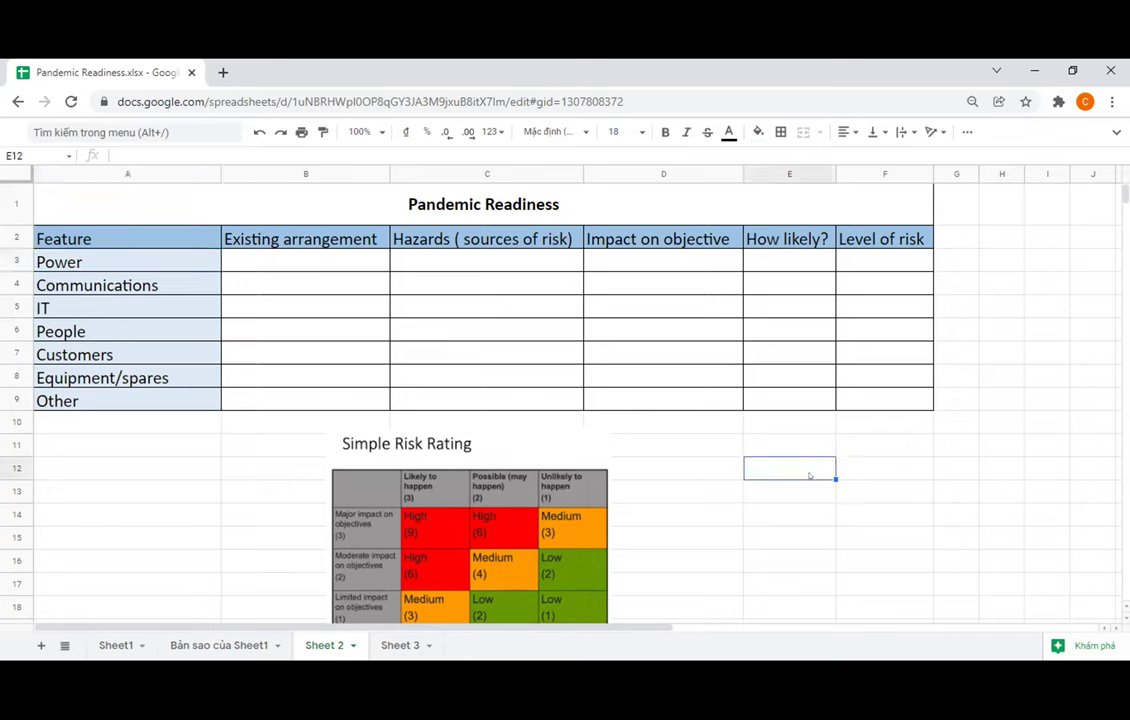
# Examine the Power row's cells under Existing arrangement, Hazards, Impact on objective, How likely? and Level of risk
pyautogui.click(347, 263)
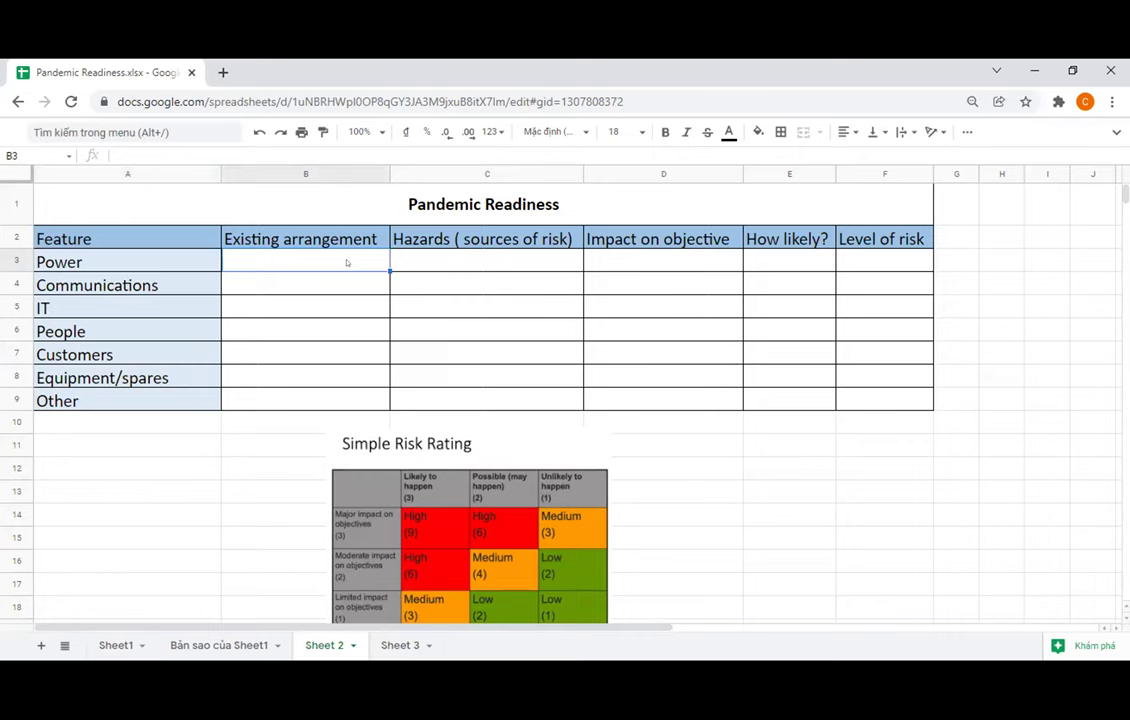
pyautogui.click(336, 280)
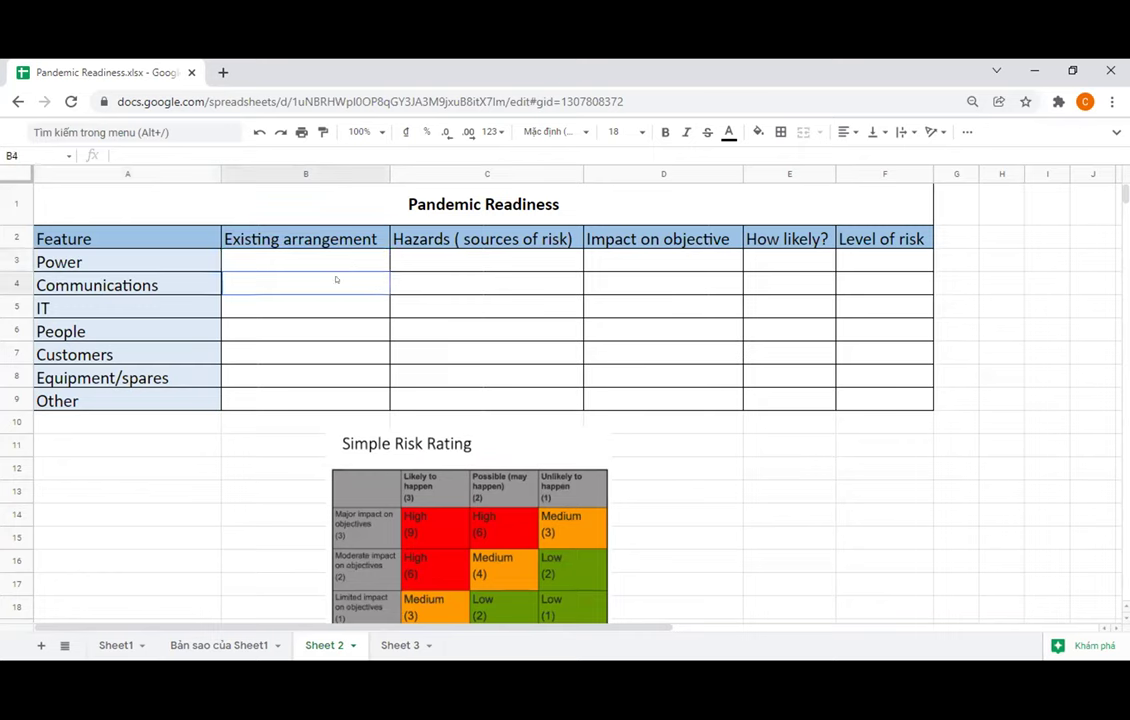
pyautogui.doubleClick(590, 198)
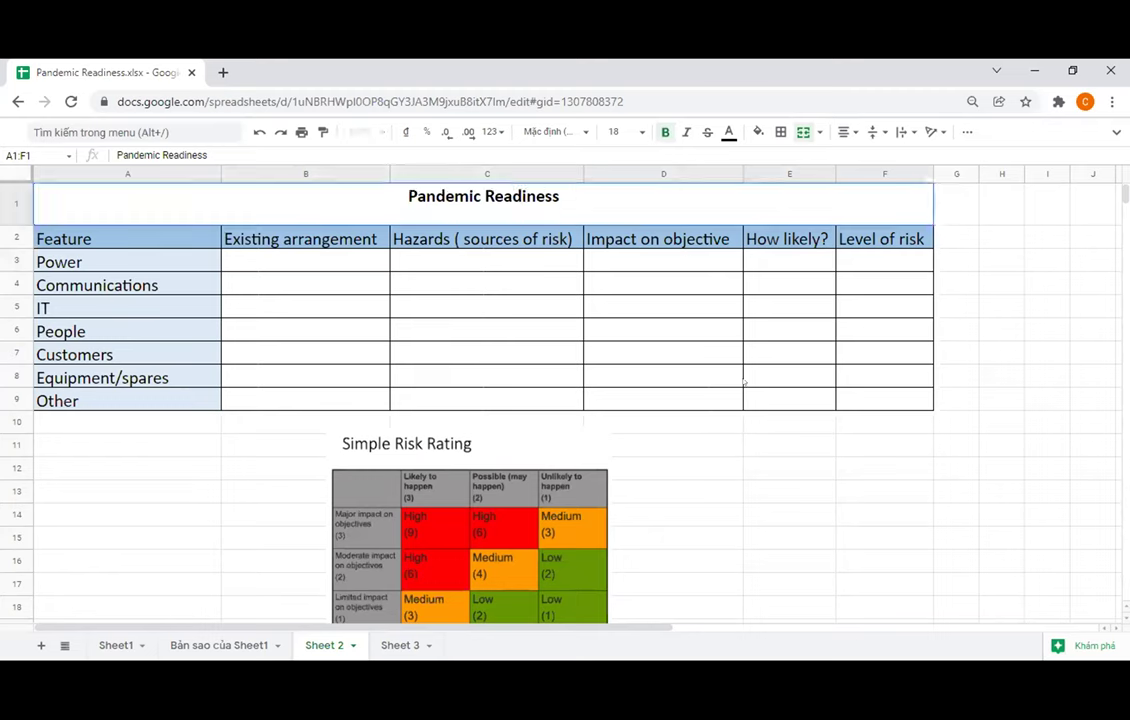
pyautogui.click(794, 462)
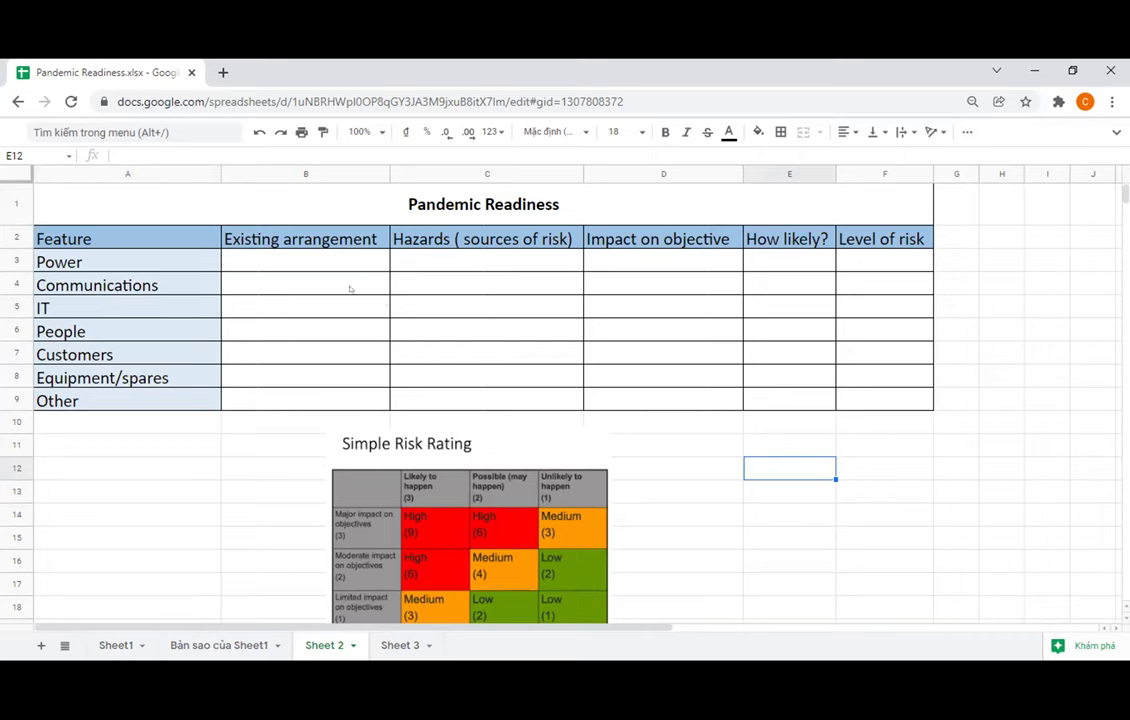
pyautogui.click(174, 263)
pyautogui.click(334, 263)
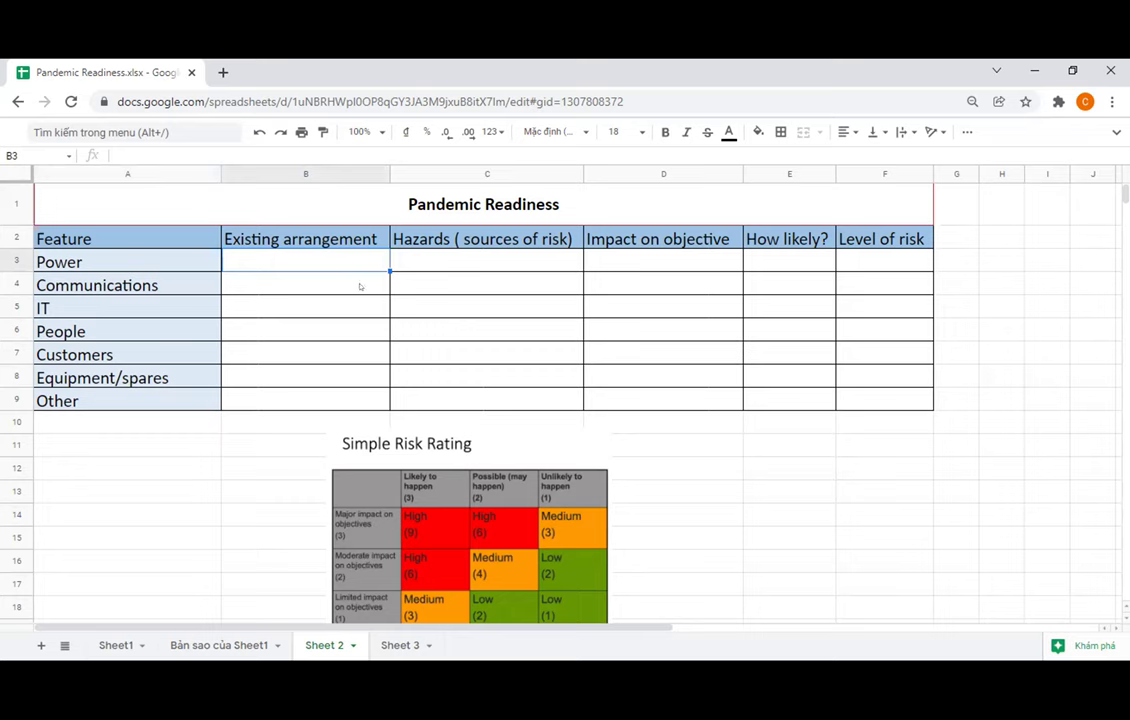
pyautogui.click(492, 272)
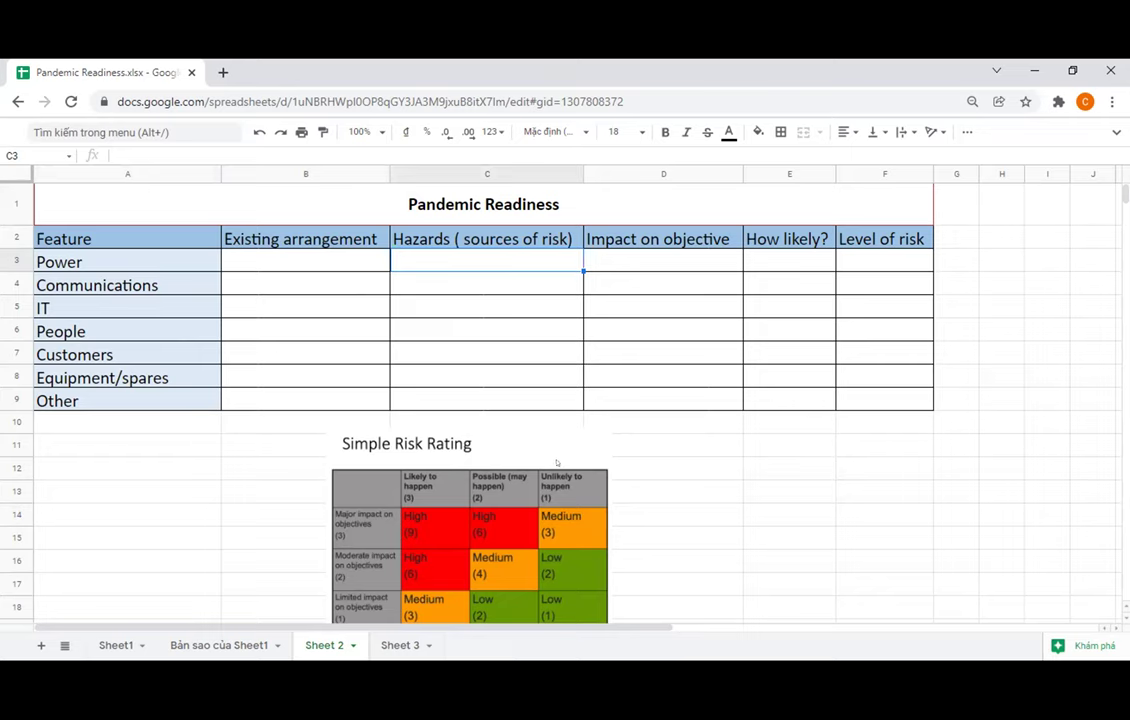
pyautogui.click(464, 279)
pyautogui.click(489, 258)
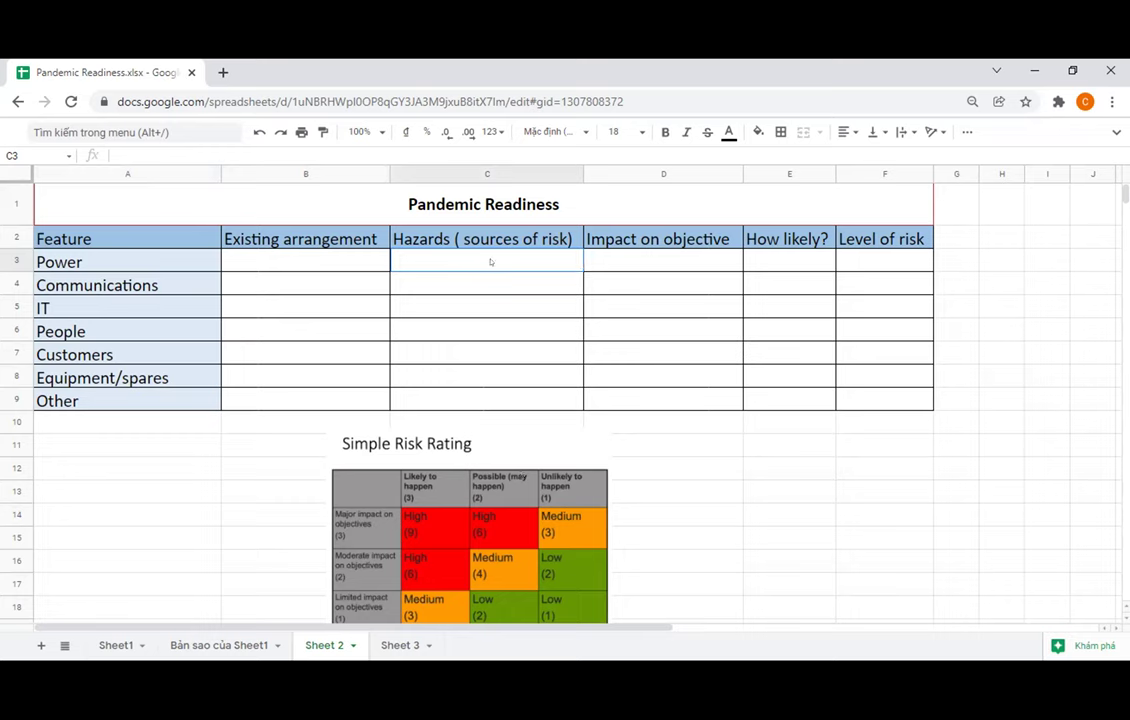
pyautogui.click(626, 265)
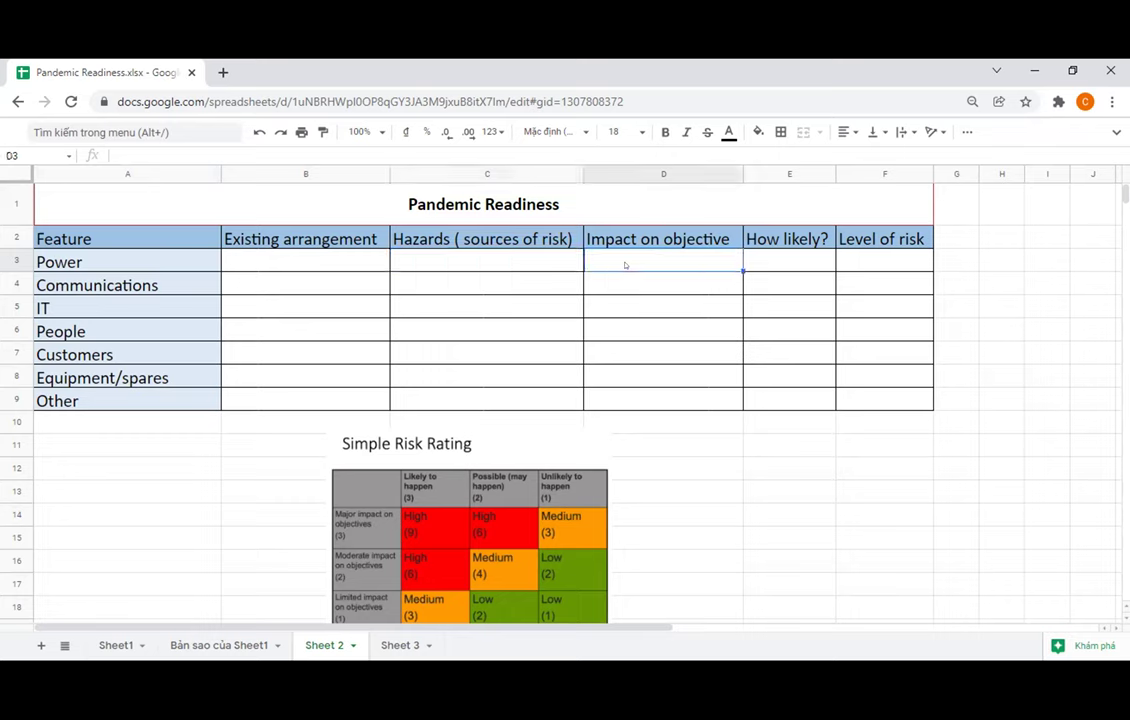
pyautogui.click(784, 265)
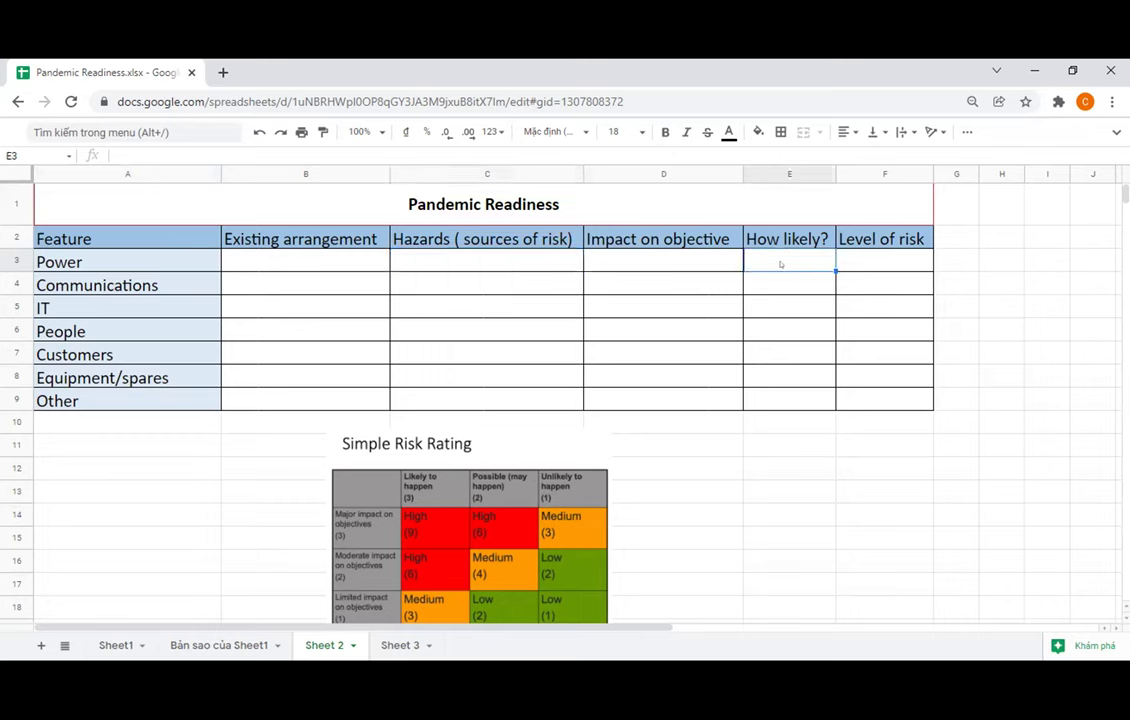
pyautogui.click(886, 263)
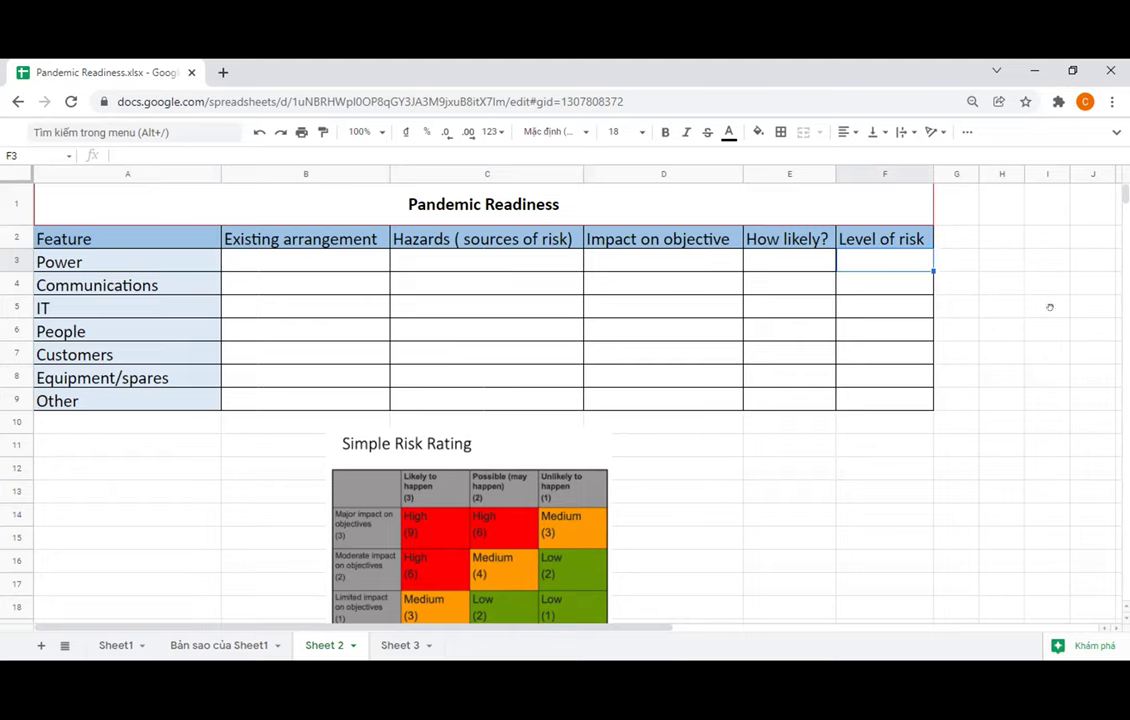
# Move the Simple Risk Rating image back beside the table, starting in column G
pyautogui.click(1002, 421)
pyautogui.moveTo(576, 514); pyautogui.dragTo(1050, 405)
pyautogui.moveTo(1038, 304); pyautogui.dragTo(1058, 266)
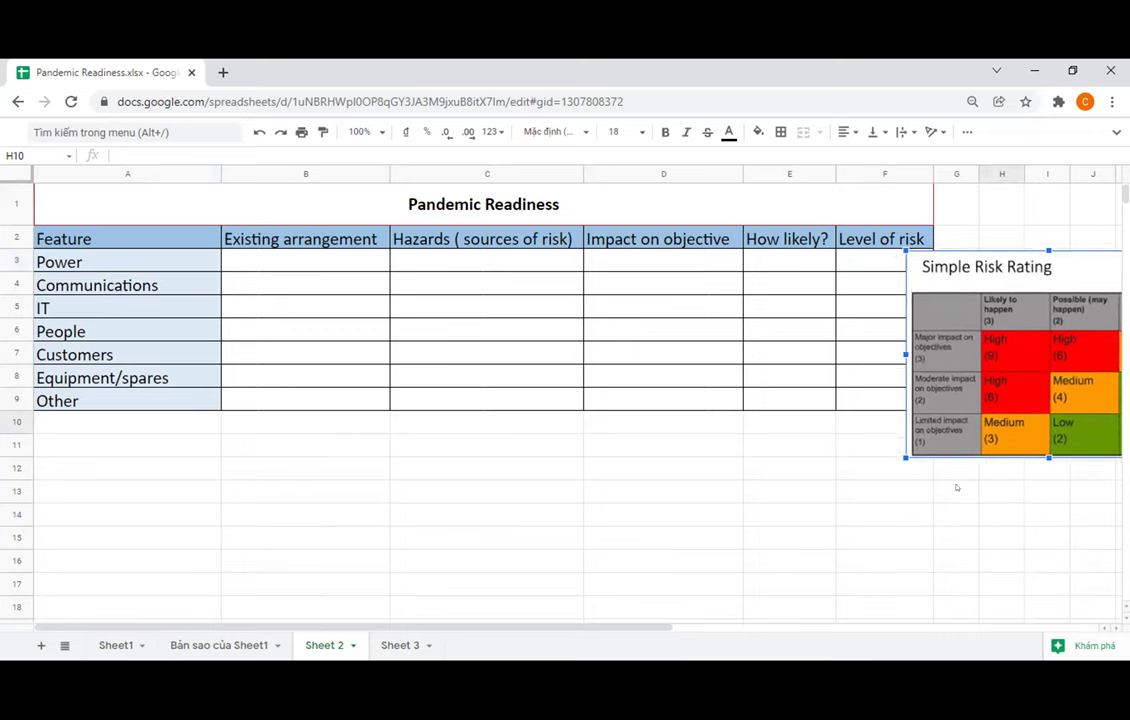
pyautogui.click(955, 487)
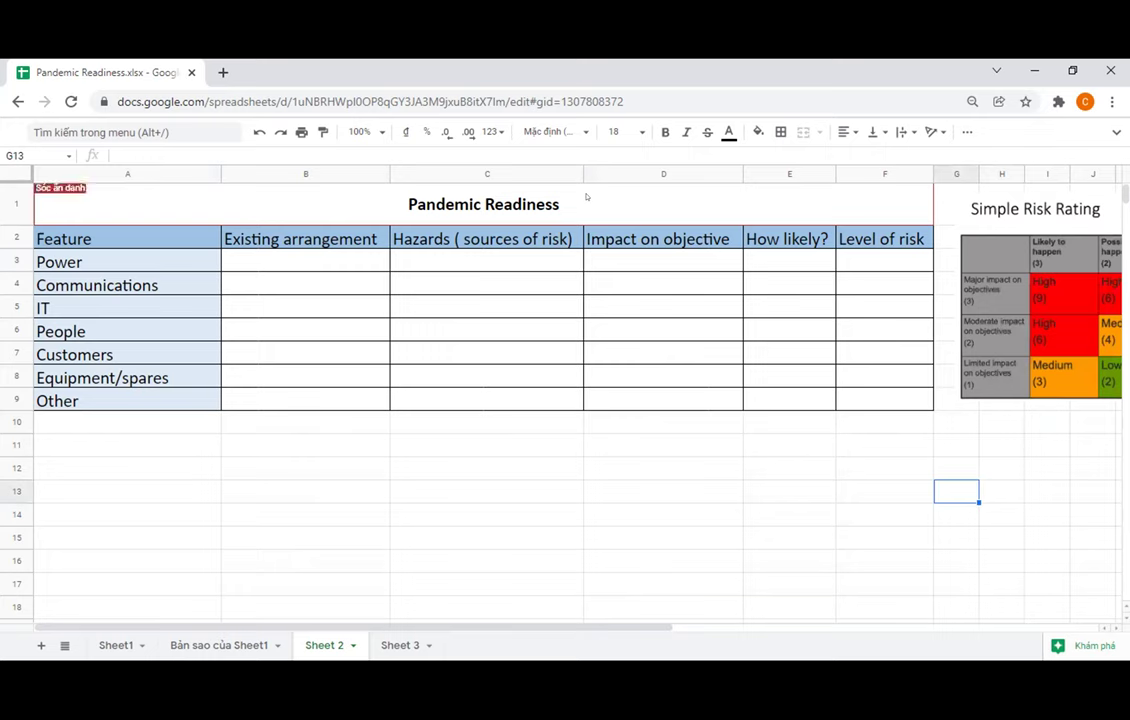
# Copy the whole Pandemic Readiness table in A1:F9 and paste the duplicate at A12
pyautogui.click(330, 424)
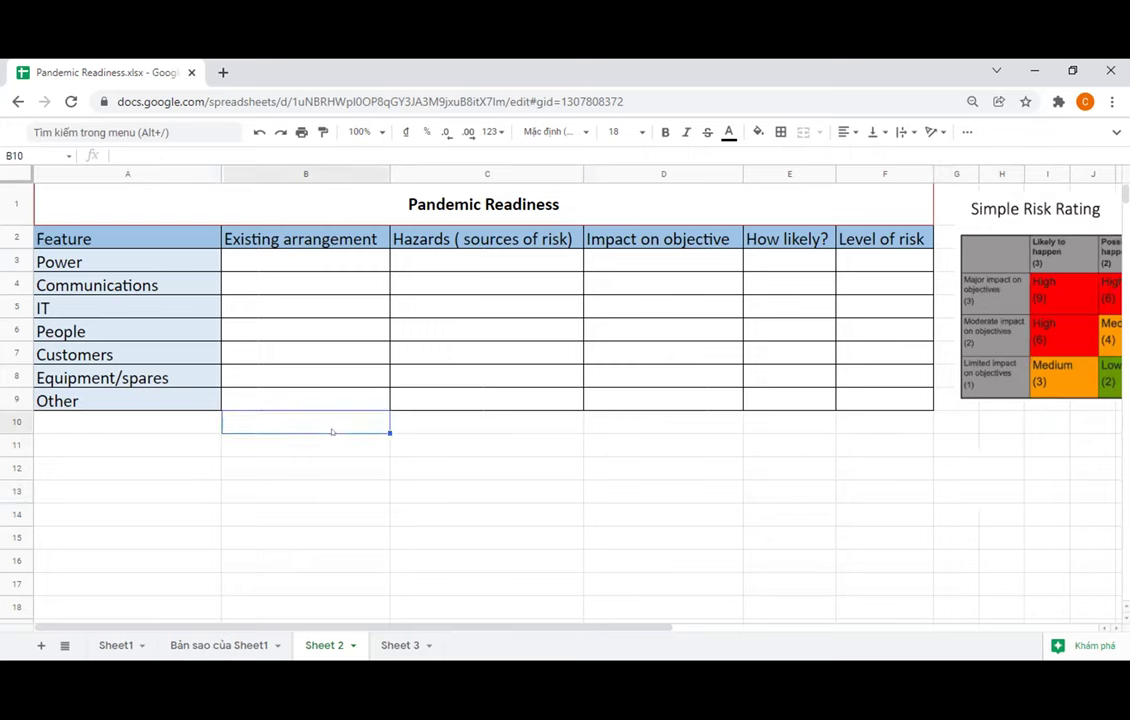
pyautogui.click(213, 436)
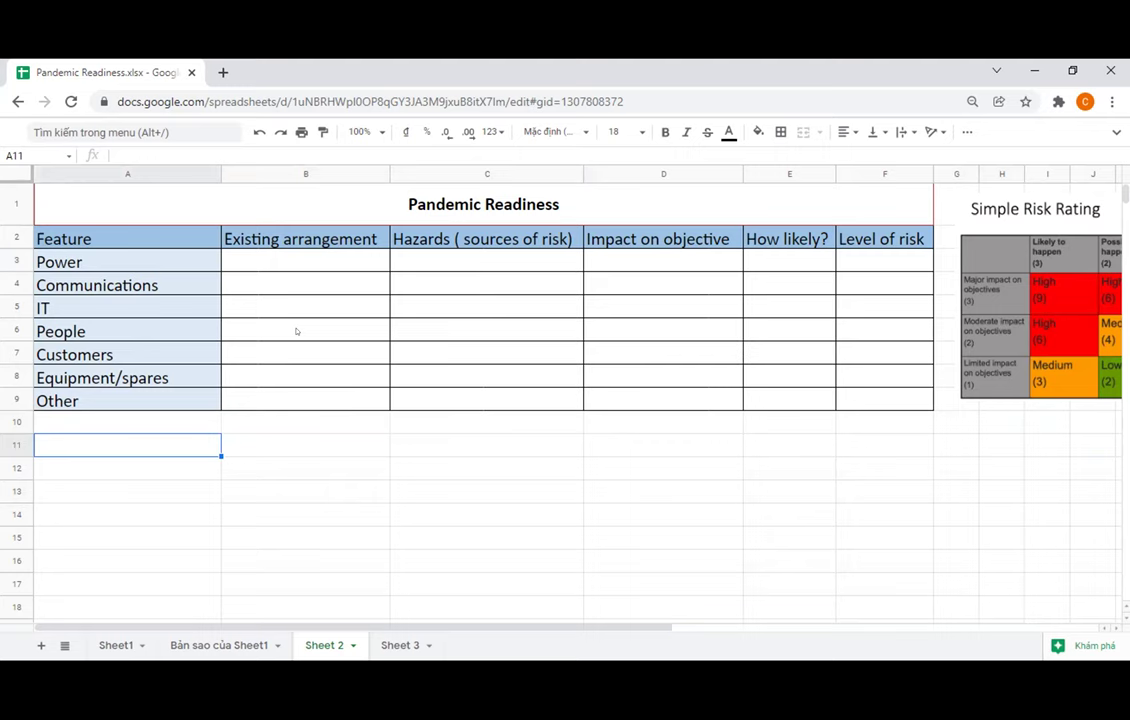
pyautogui.moveTo(391, 200); pyautogui.dragTo(323, 406)
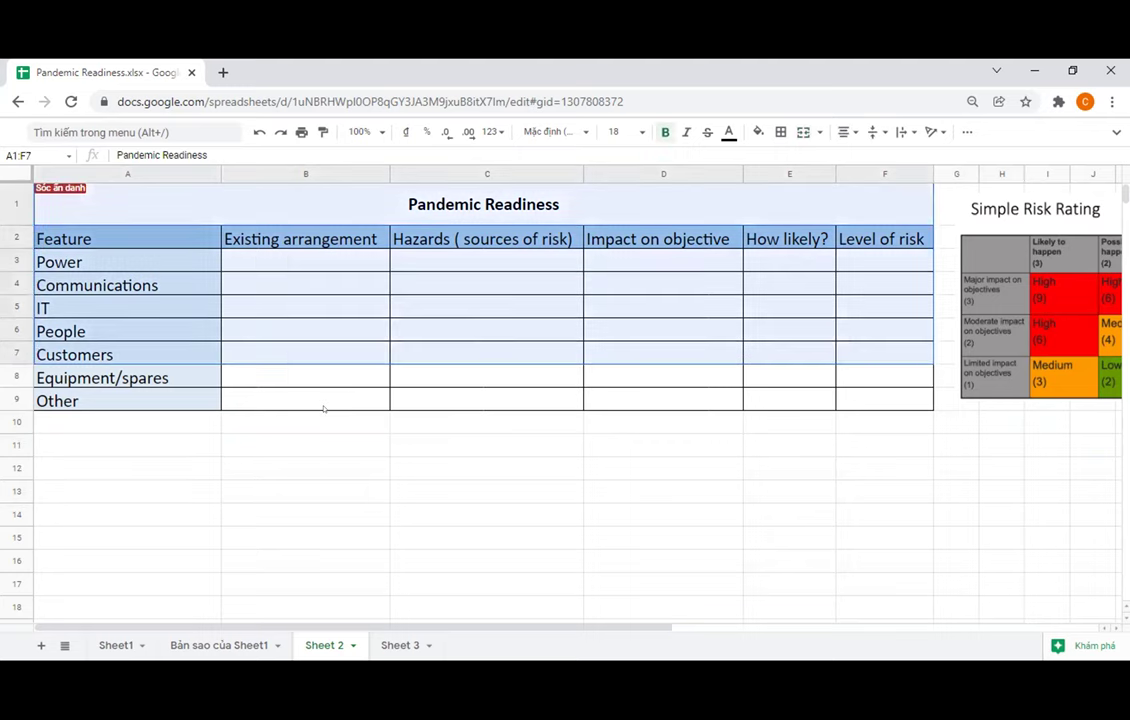
pyautogui.hotkey('ctrl', 'c')
pyautogui.click(98, 466)
pyautogui.hotkey('ctrl', 'v')
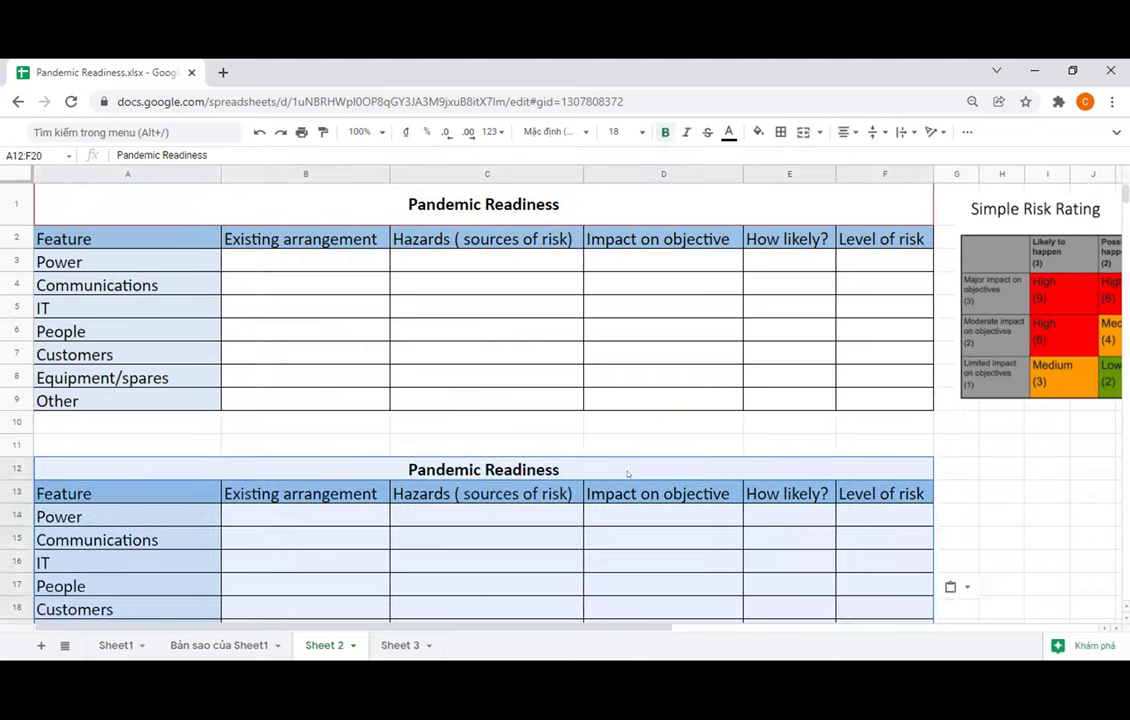
pyautogui.click(618, 422)
# Rename the first table's title "Pandemic Readiness - Group 1" and the copied table's title "Pandemic Readiness - Group 2"
pyautogui.doubleClick(575, 196)
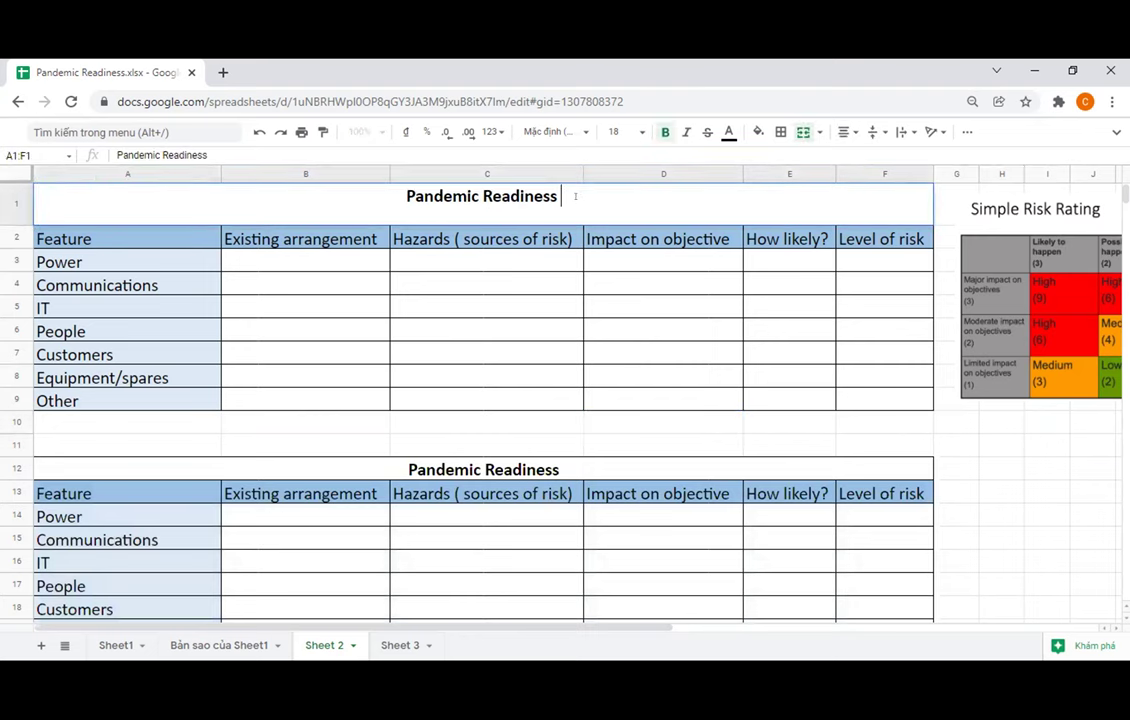
pyautogui.write('- Group 1')
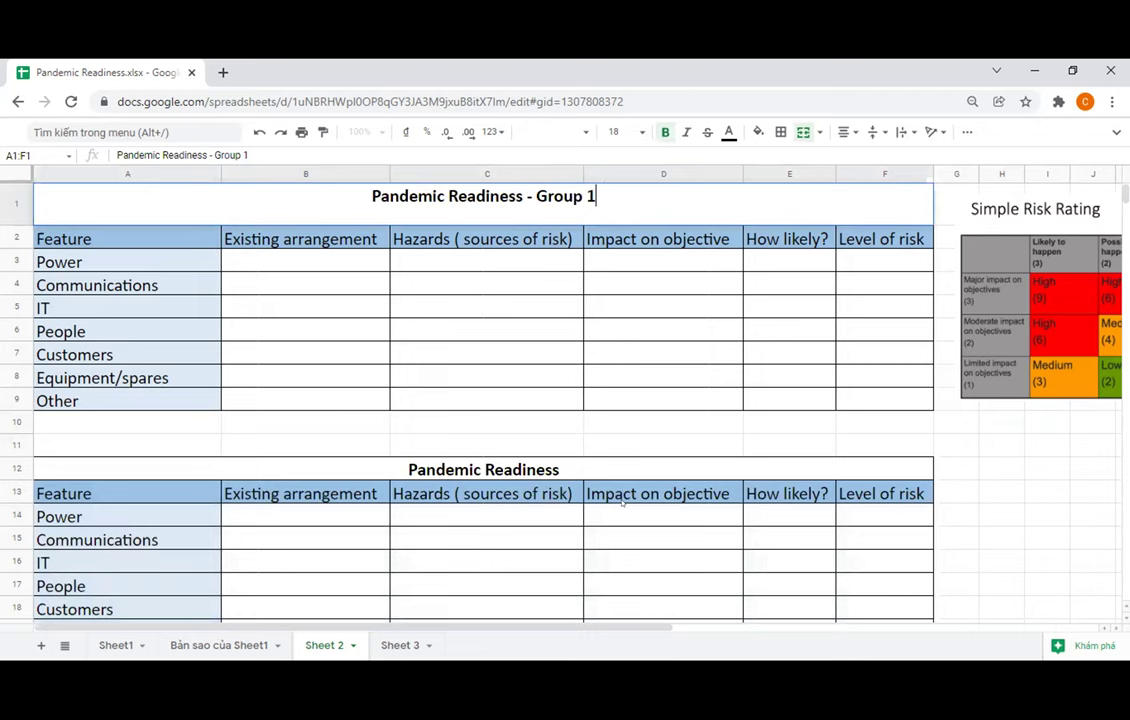
pyautogui.doubleClick(600, 465)
pyautogui.write('-')
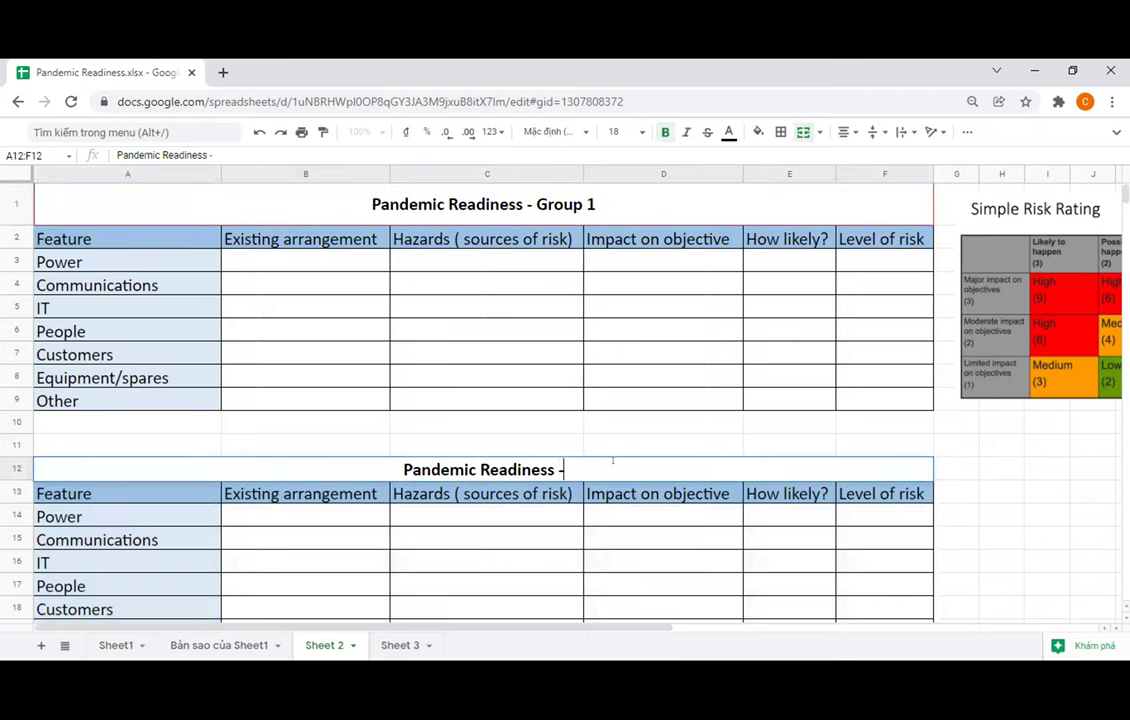
pyautogui.write(' Group 2')
pyautogui.press('Return')
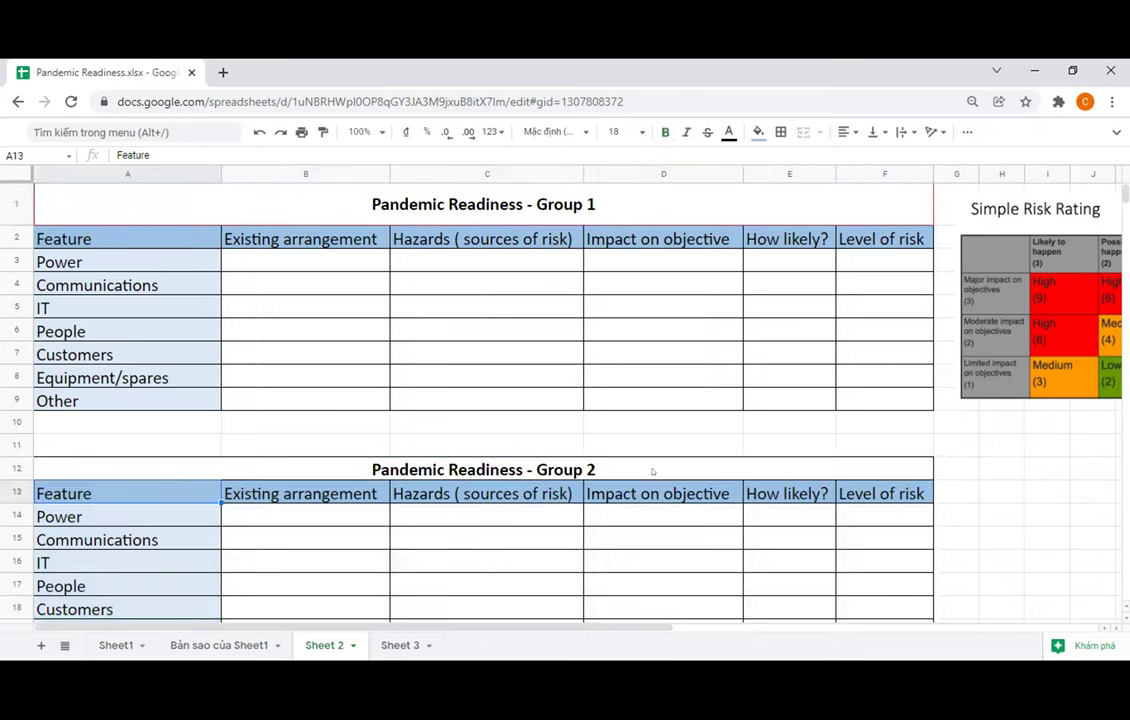
pyautogui.scroll(-2, 702, 478)
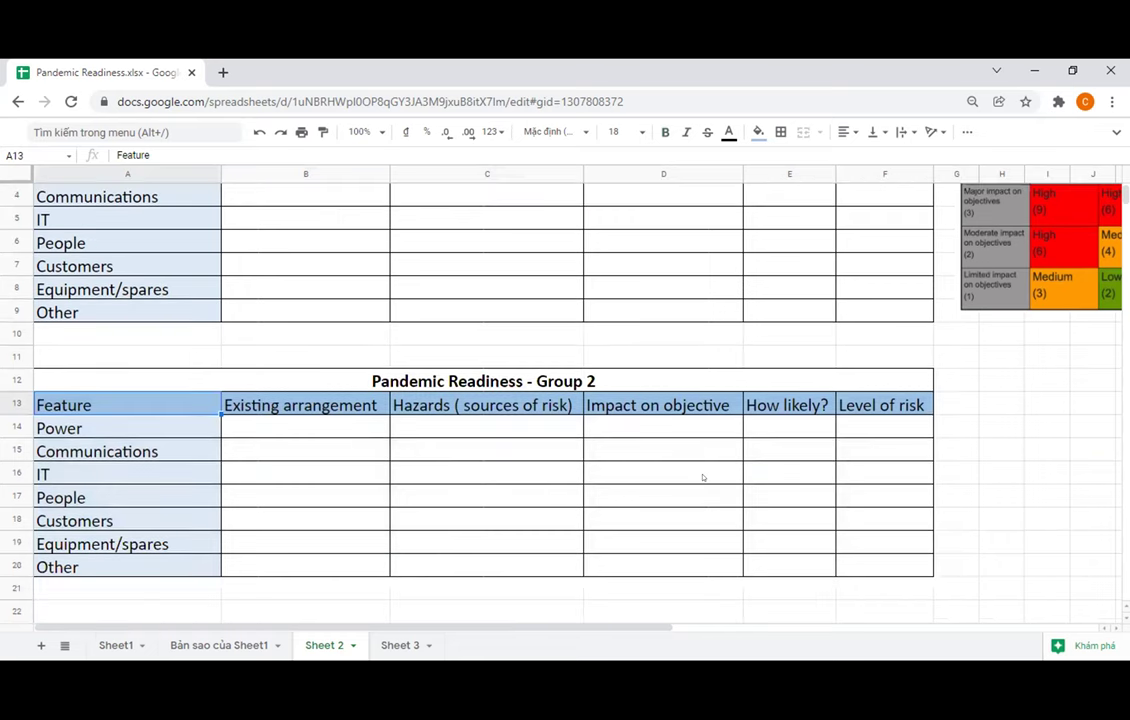
pyautogui.scroll(-2, 702, 478)
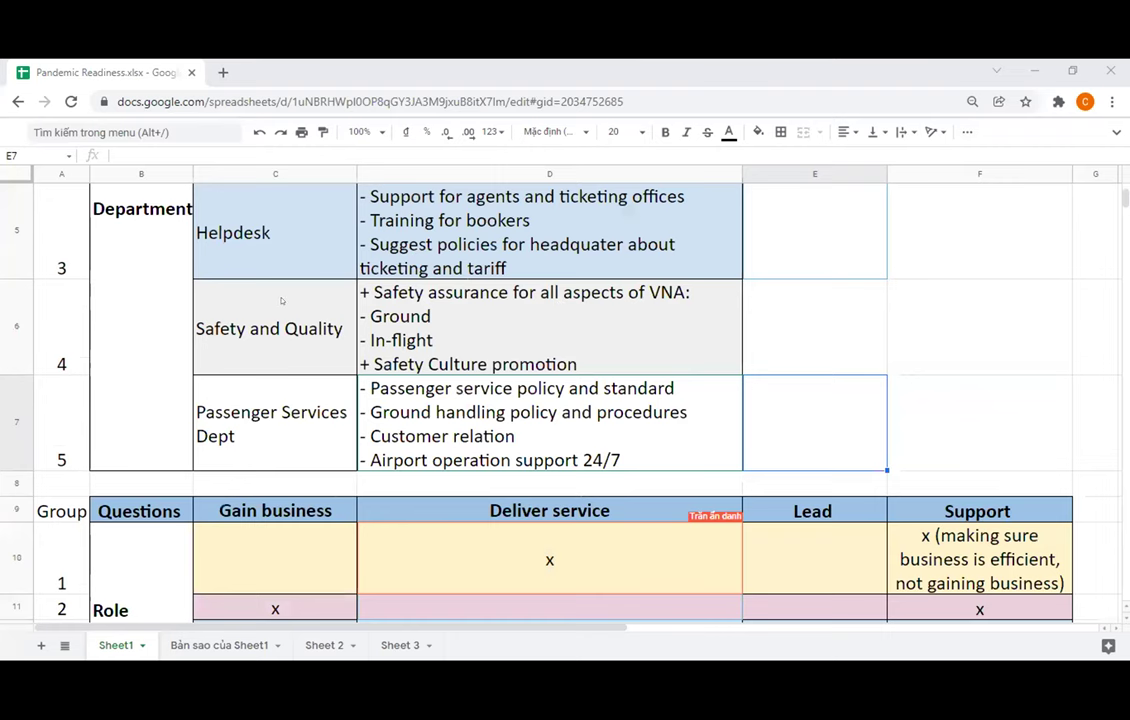
# Review the department names and primary purposes of the first three groups in C3:D5 of Sheet1
pyautogui.scroll(2, 300, 290)
pyautogui.scroll(2, 306, 266)
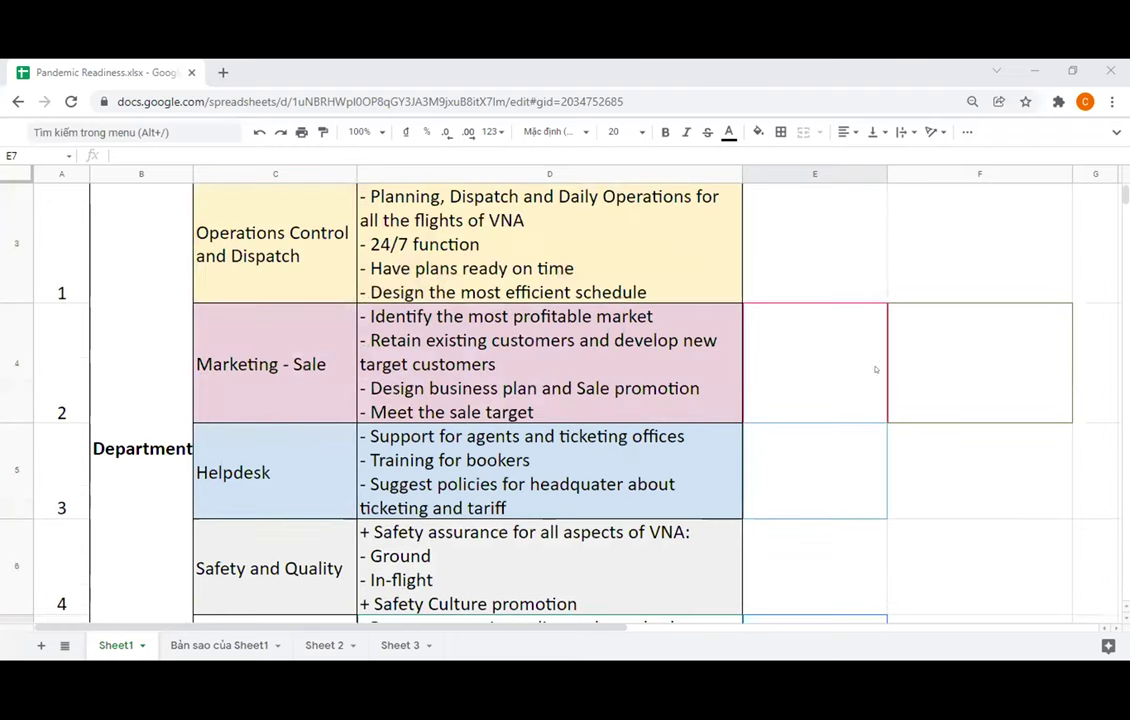
pyautogui.scroll(2, 284, 306)
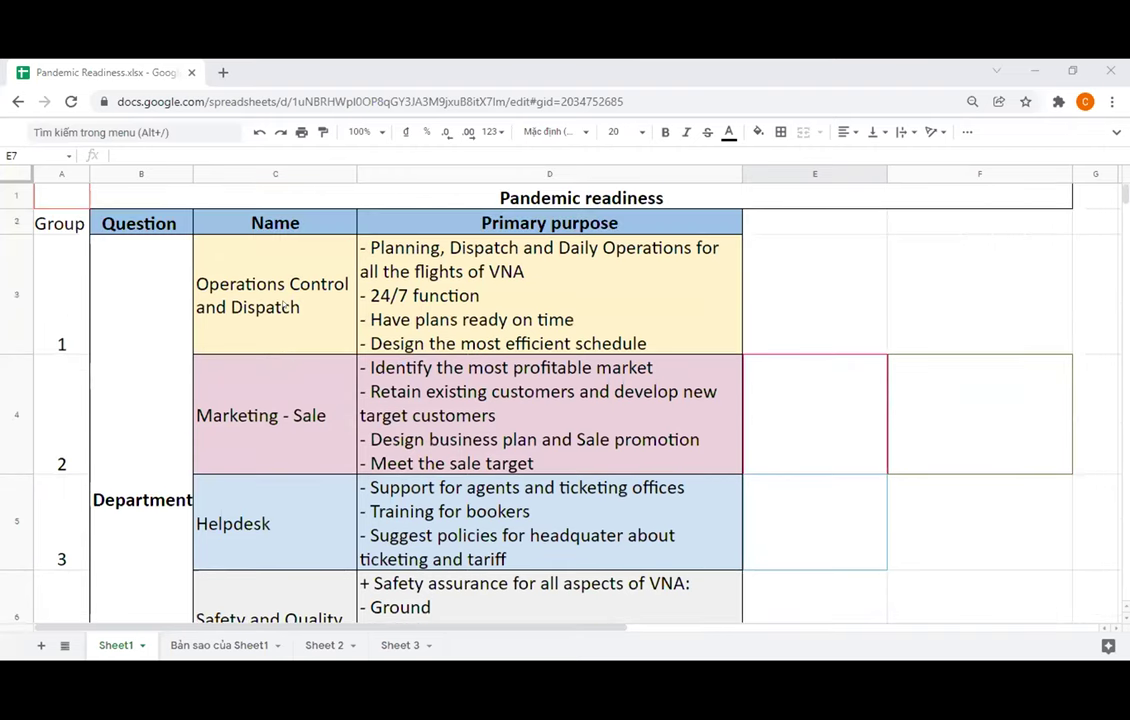
pyautogui.click(285, 305)
pyautogui.press('Right')
pyautogui.press('Right')
pyautogui.press('Right')
pyautogui.press('Down')
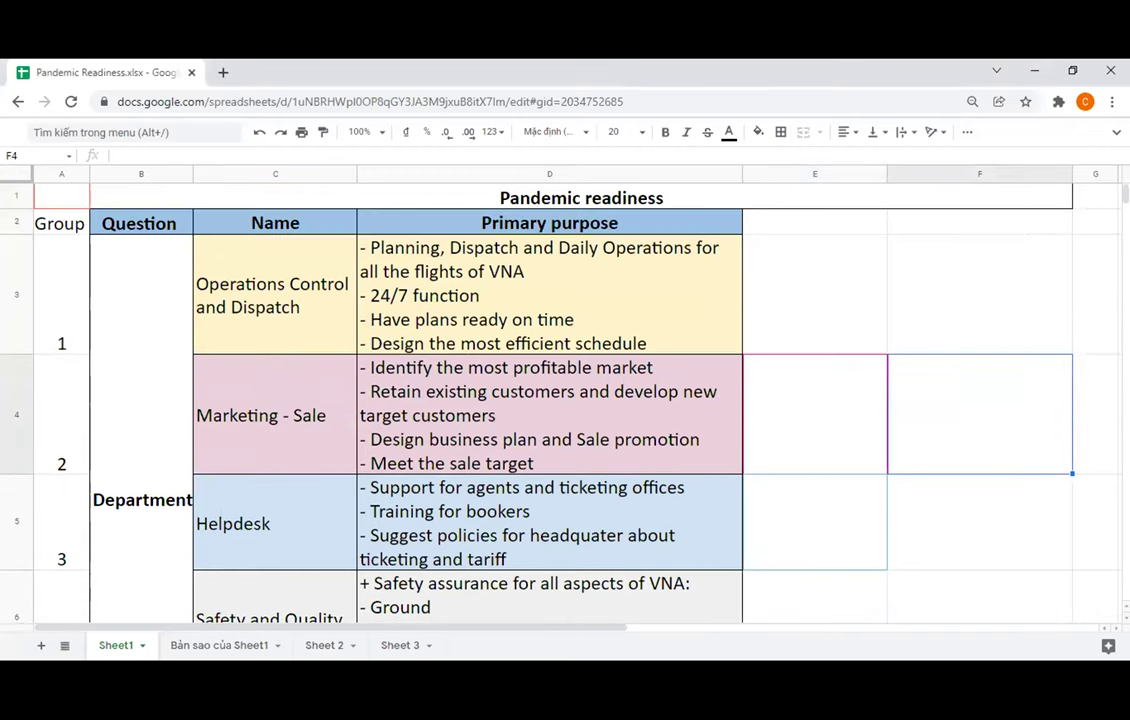
# In Sheet 2, replace the "Feature" header of the Group 3 table in A25 with "Service required"
pyautogui.click(324, 645)
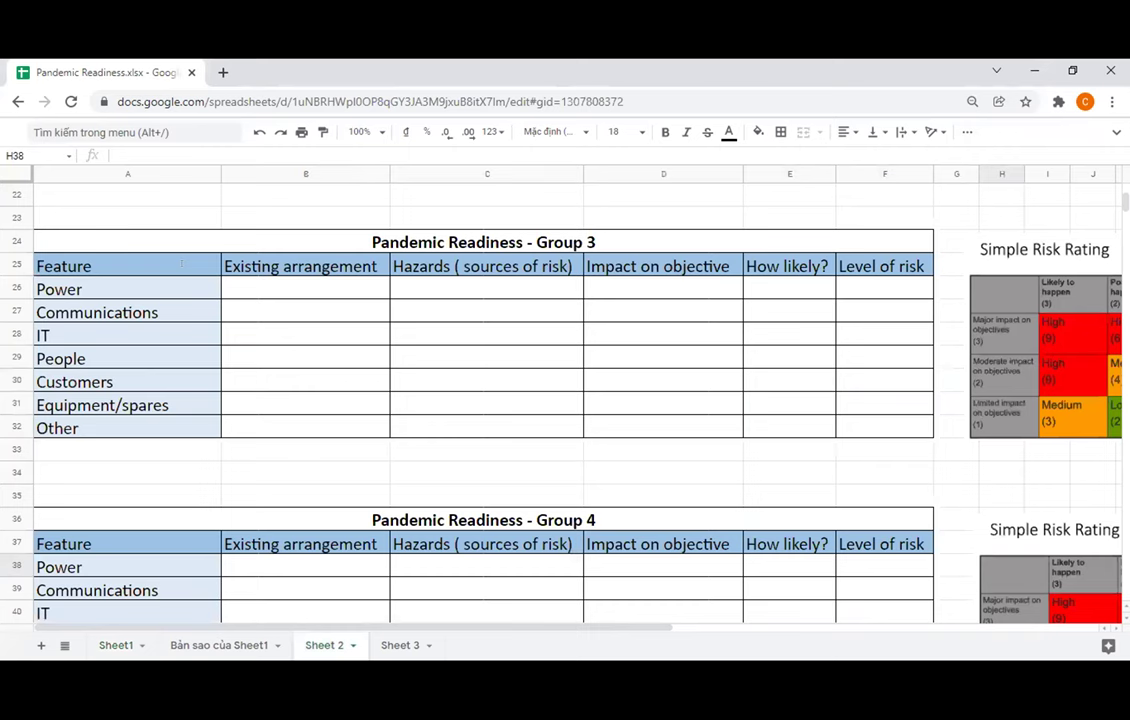
pyautogui.click(181, 265)
pyautogui.write('Service required')
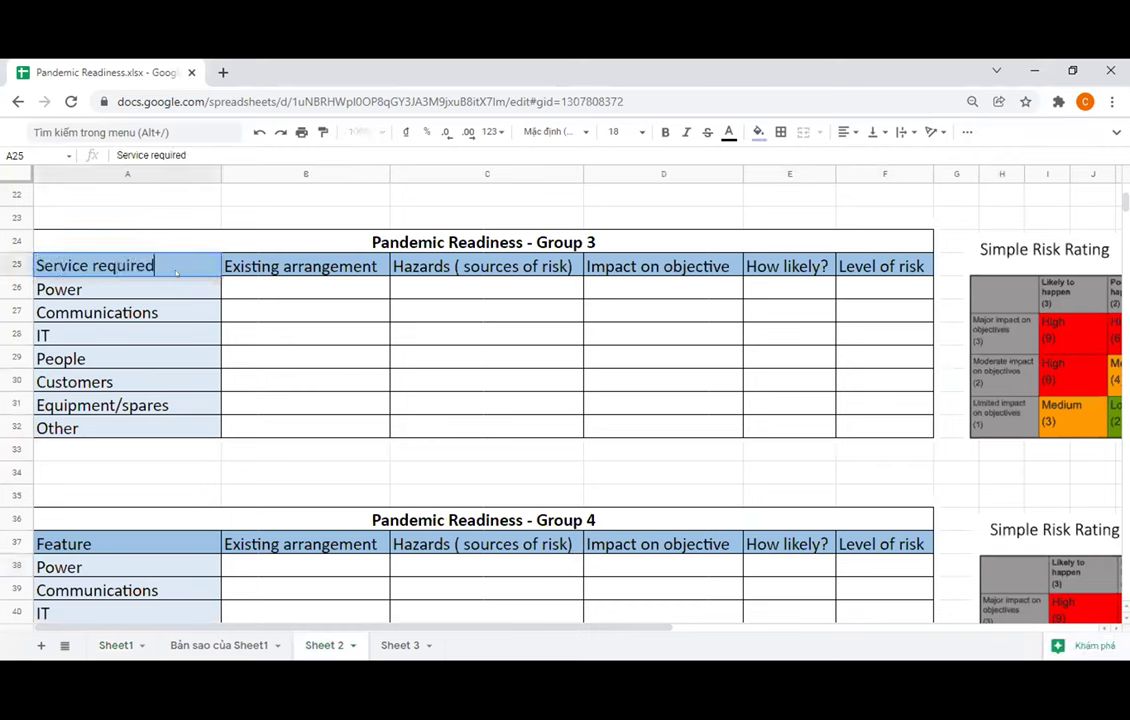
pyautogui.press('Return')
# Make the Group 3 table's header row A25:F25 bold
pyautogui.press('Up')
pyautogui.hotkey('shift', 'Right')
pyautogui.hotkey('shift', 'Right')
pyautogui.hotkey('shift', 'Right')
pyautogui.hotkey('shift', 'Right')
pyautogui.hotkey('shift', 'Right')
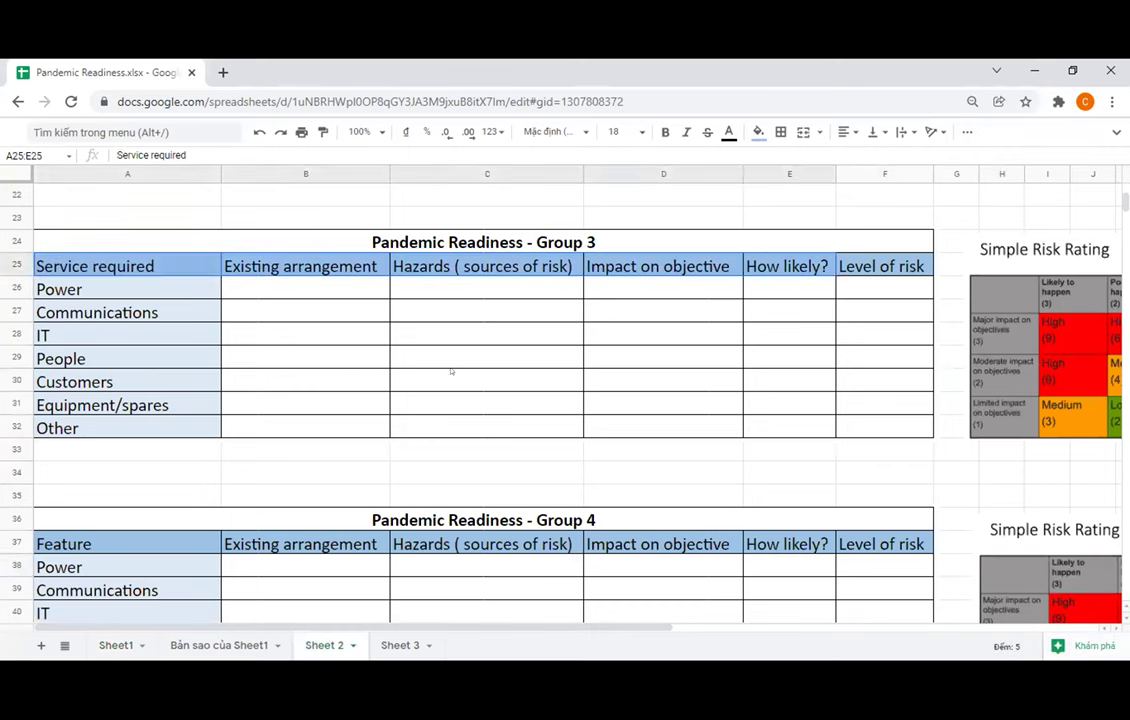
pyautogui.hotkey('ctrl', 'v')
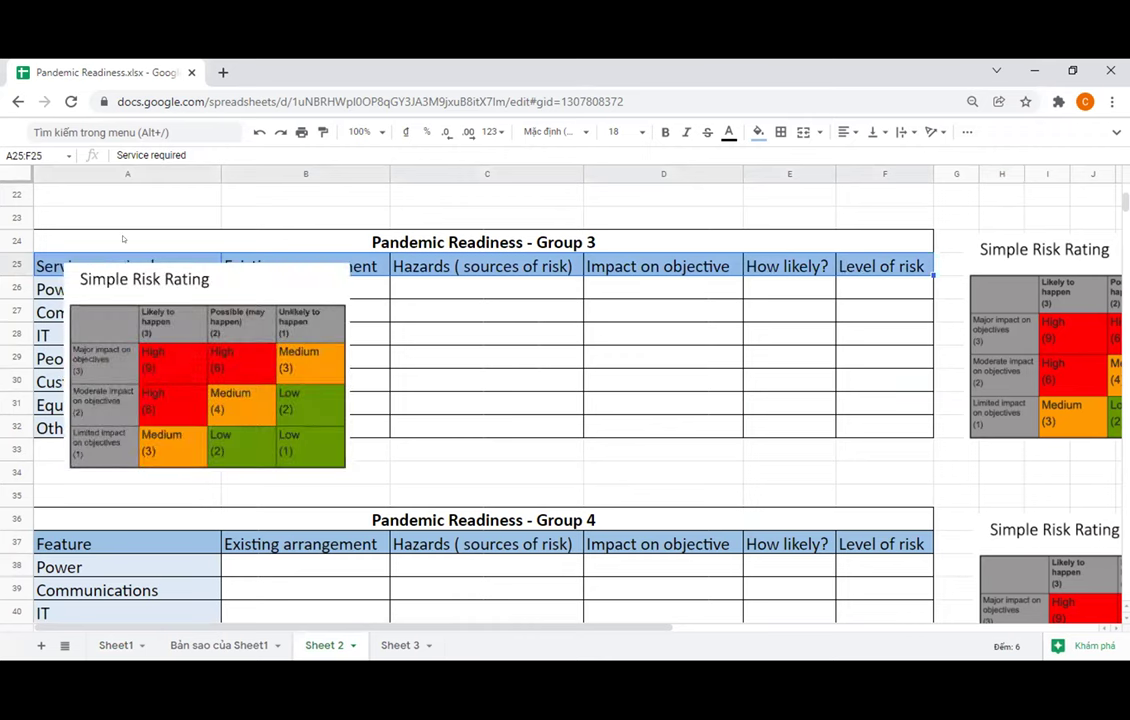
pyautogui.hotkey('ctrl', 'z')
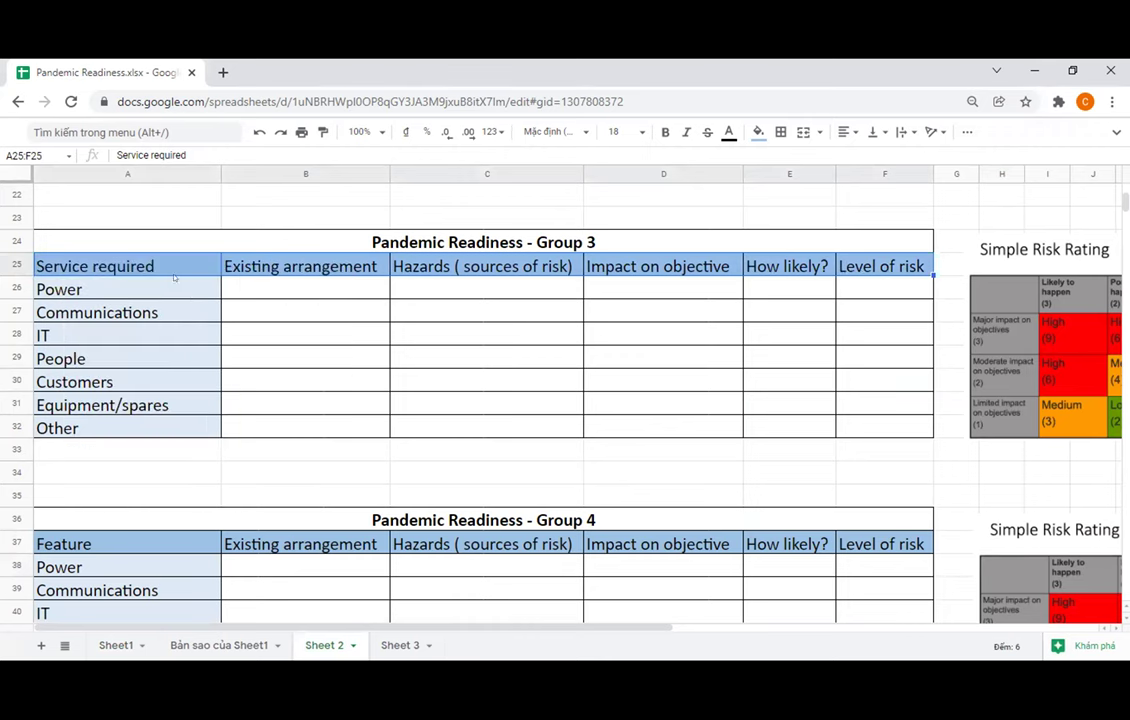
pyautogui.hotkey('ctrl', 'b')
pyautogui.press('Down')
pyautogui.press('Down')
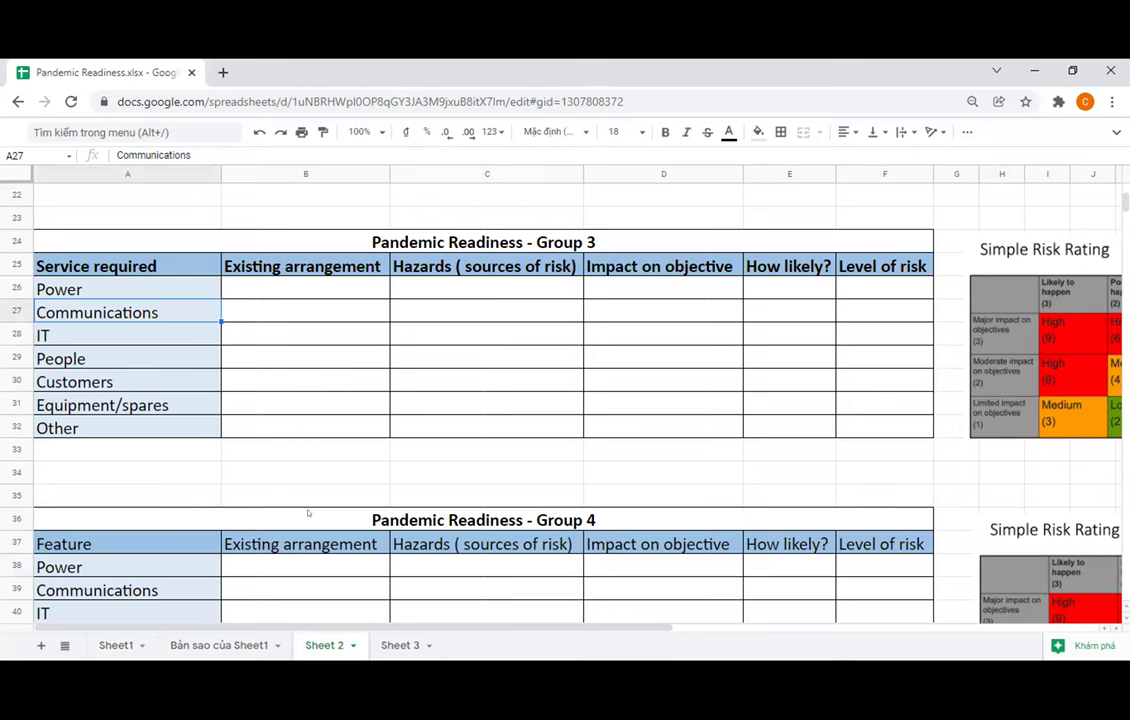
# Copy the "Service required" header from A25 and paste it over the Group 4 table's "Feature" header in A37
pyautogui.press('Up')
pyautogui.press('Up')
pyautogui.hotkey('ctrl', 'c')
pyautogui.click(110, 544)
pyautogui.hotkey('ctrl', 'v')
# Paste the copied "Service required" header over the first column headers of the Group 2 and Group 1 tables, A13 and A2
pyautogui.scroll(5, 308, 316)
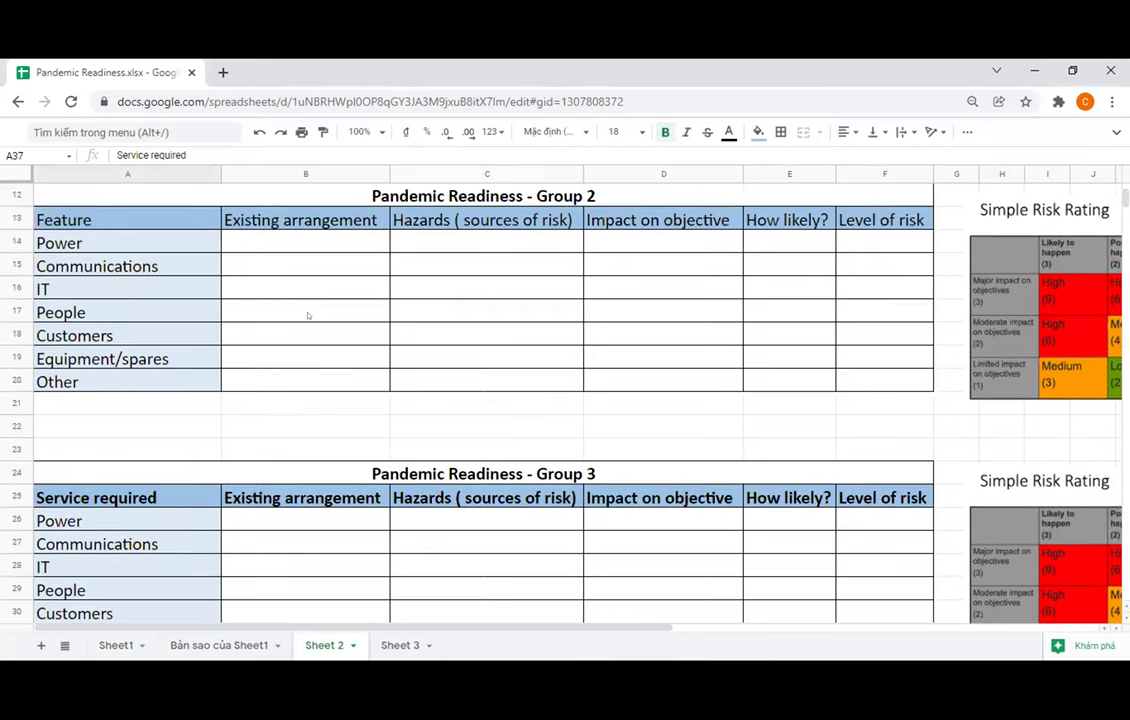
pyautogui.scroll(1, 149, 196)
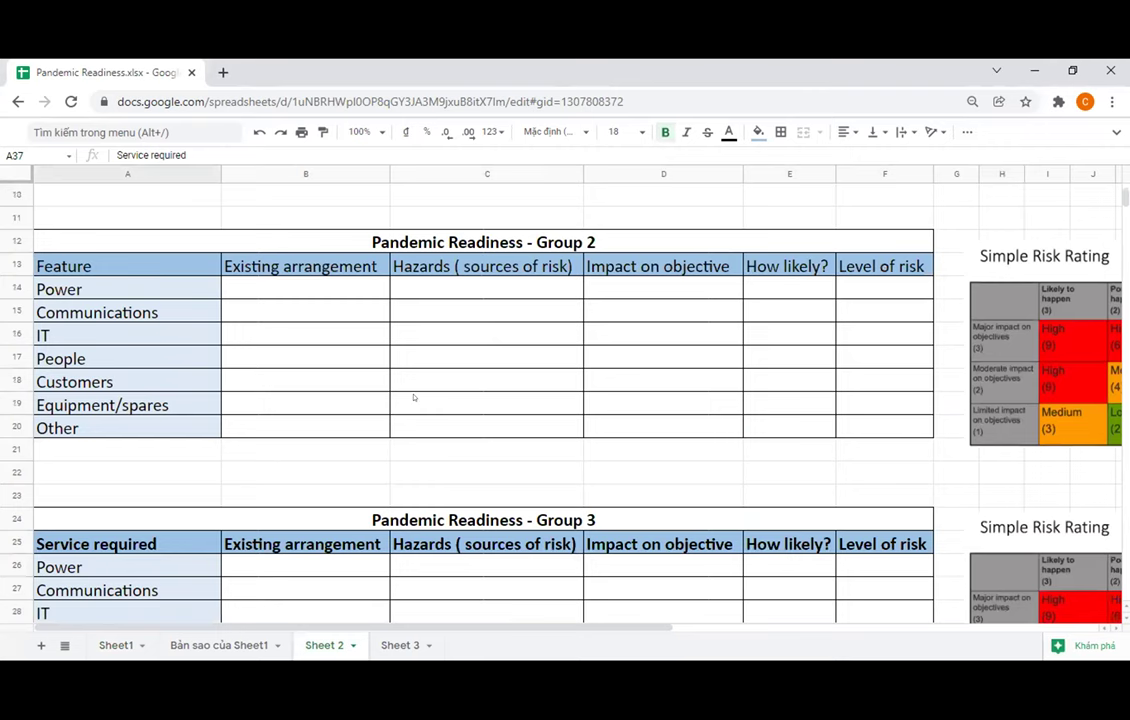
pyautogui.click(100, 266)
pyautogui.hotkey('ctrl', 'v')
pyautogui.scroll(4, 160, 470)
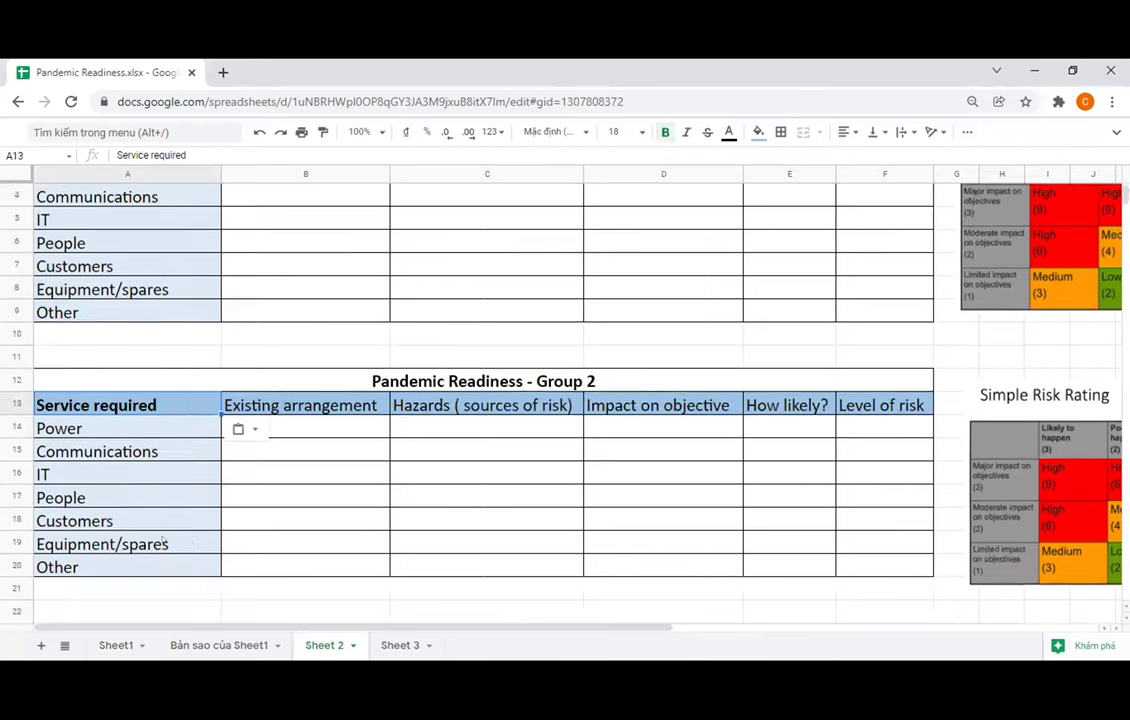
pyautogui.click(100, 196)
pyautogui.hotkey('ctrl', 'v')
pyautogui.scroll(1, 300, 434)
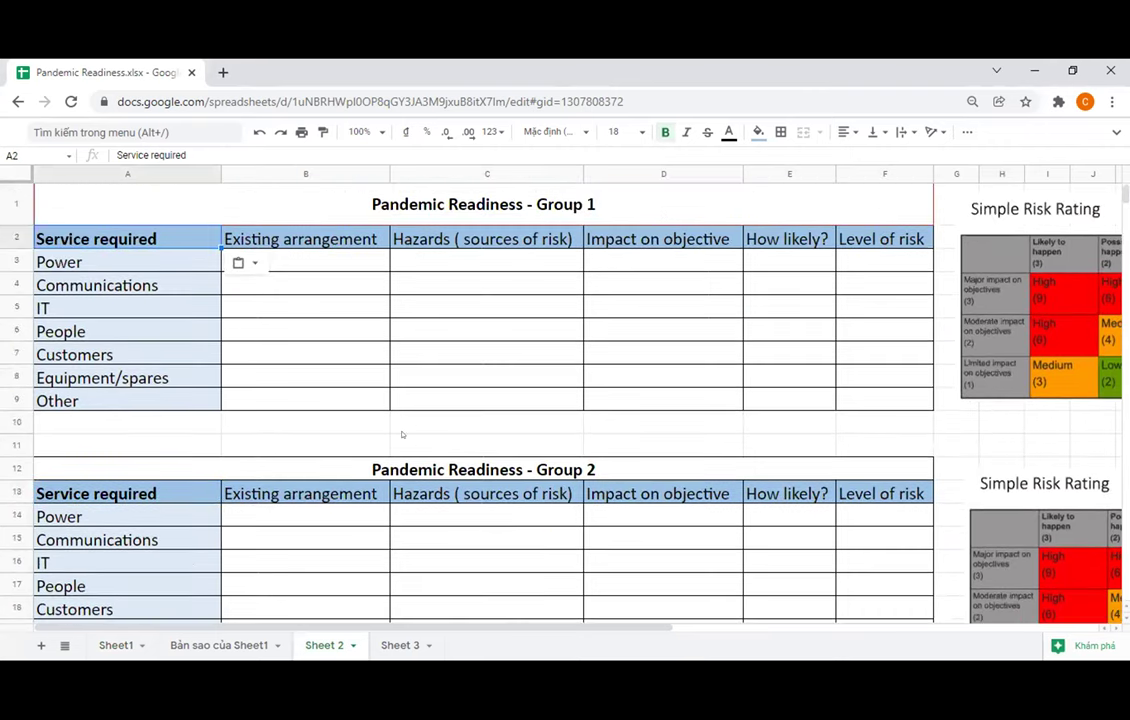
pyautogui.scroll(-10, 238, 358)
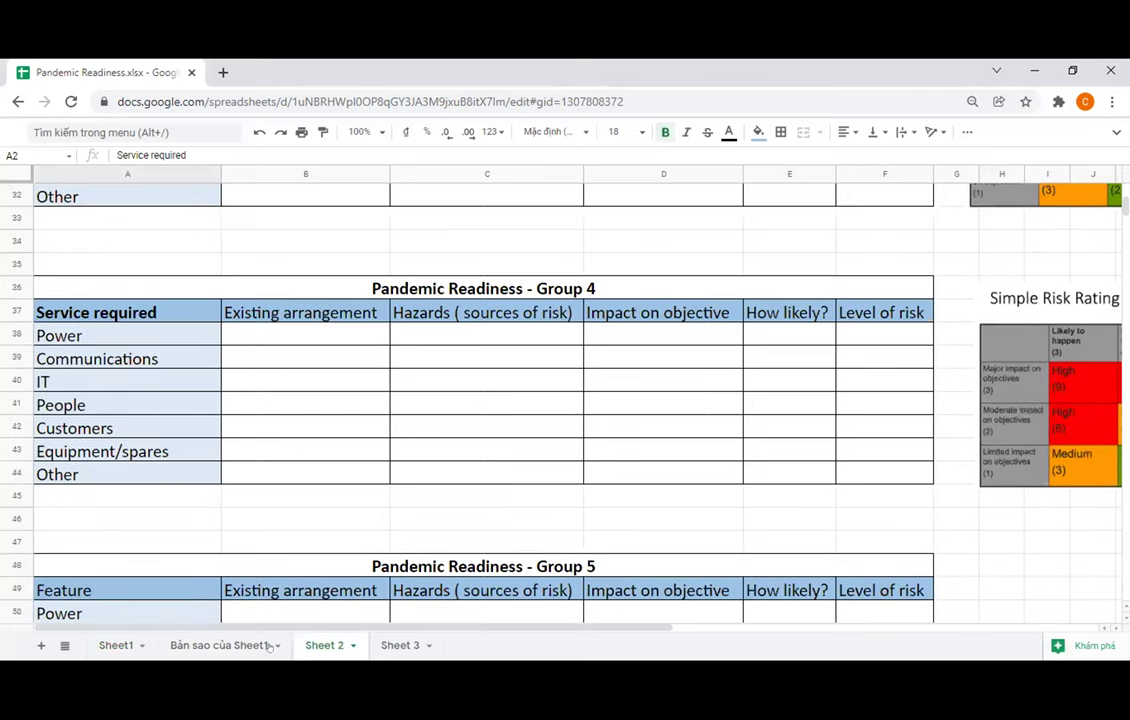
pyautogui.scroll(-1, 500, 380)
pyautogui.scroll(7, 745, 104)
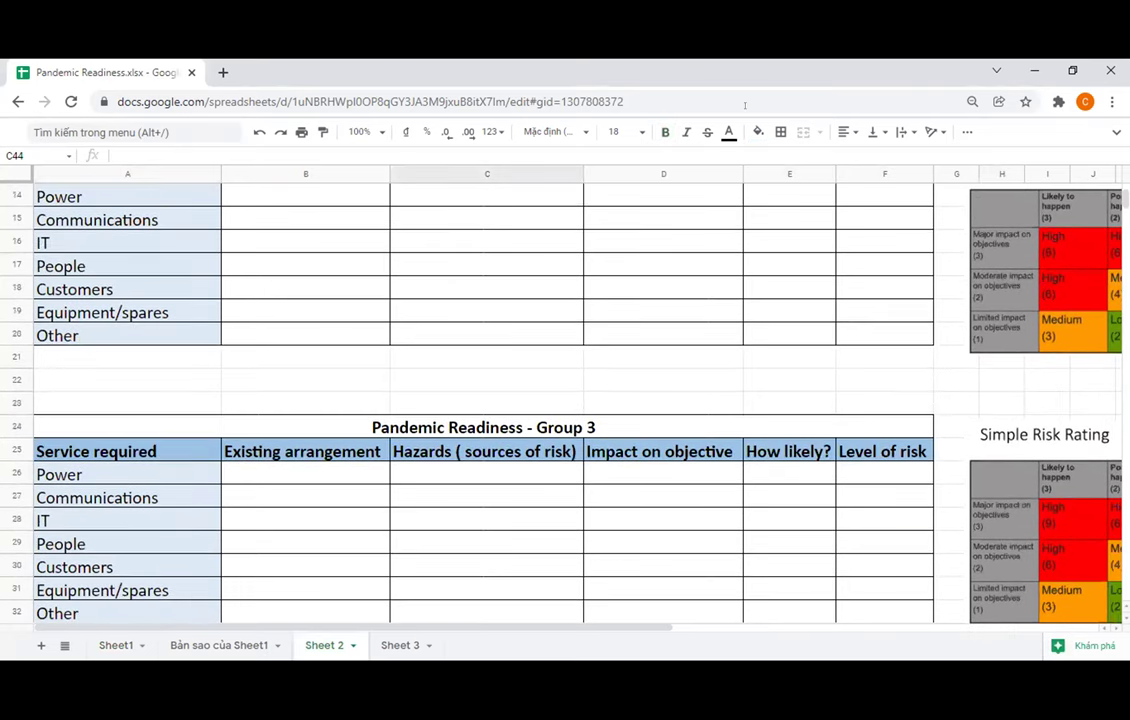
pyautogui.scroll(2, 745, 104)
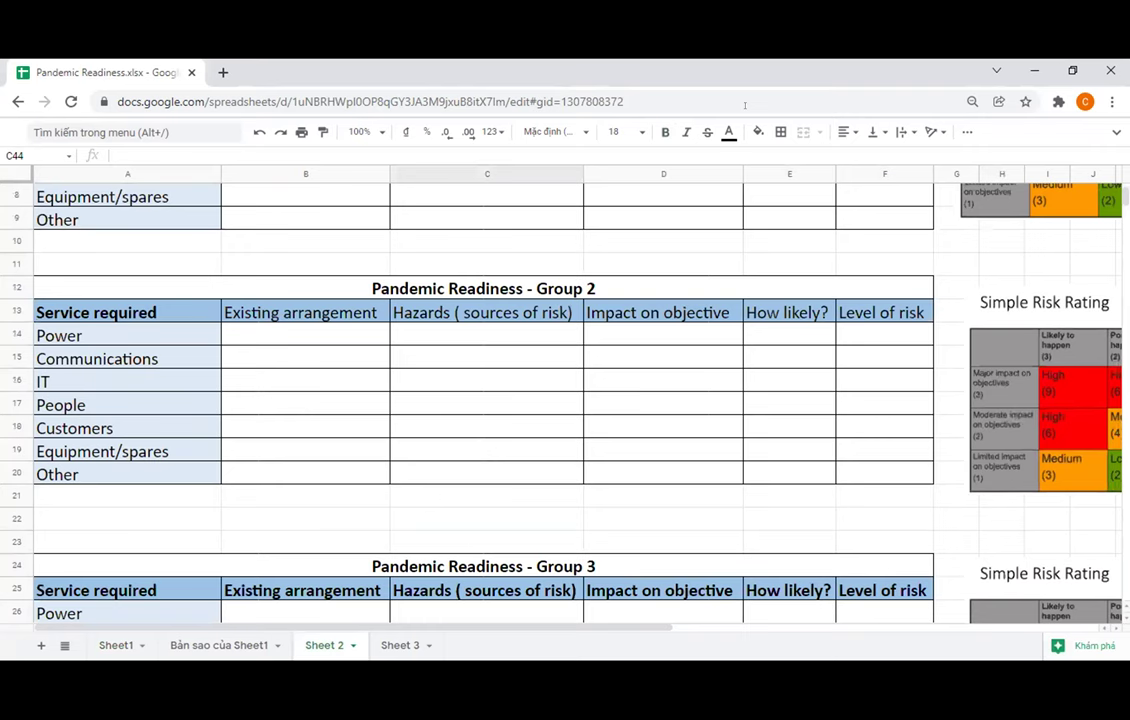
pyautogui.scroll(3, 745, 104)
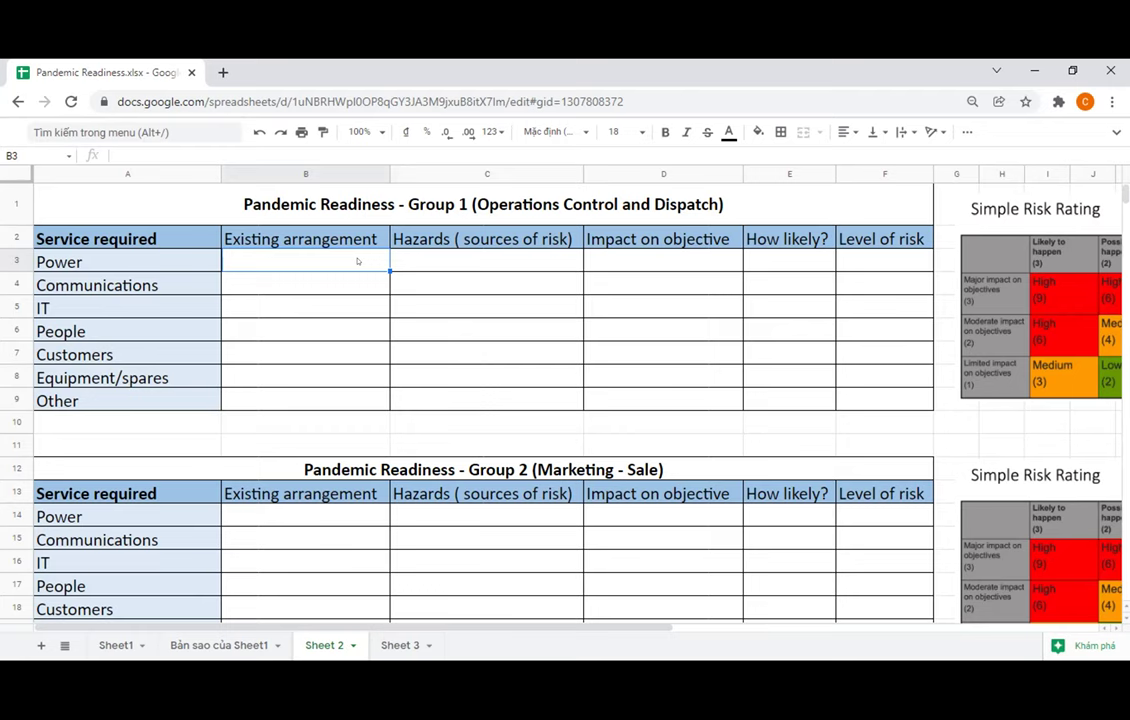
# Enter "Normal supply with back-up" as the existing arrangement for Power in the Group 1 table, cell B3
pyautogui.write('Normal ')
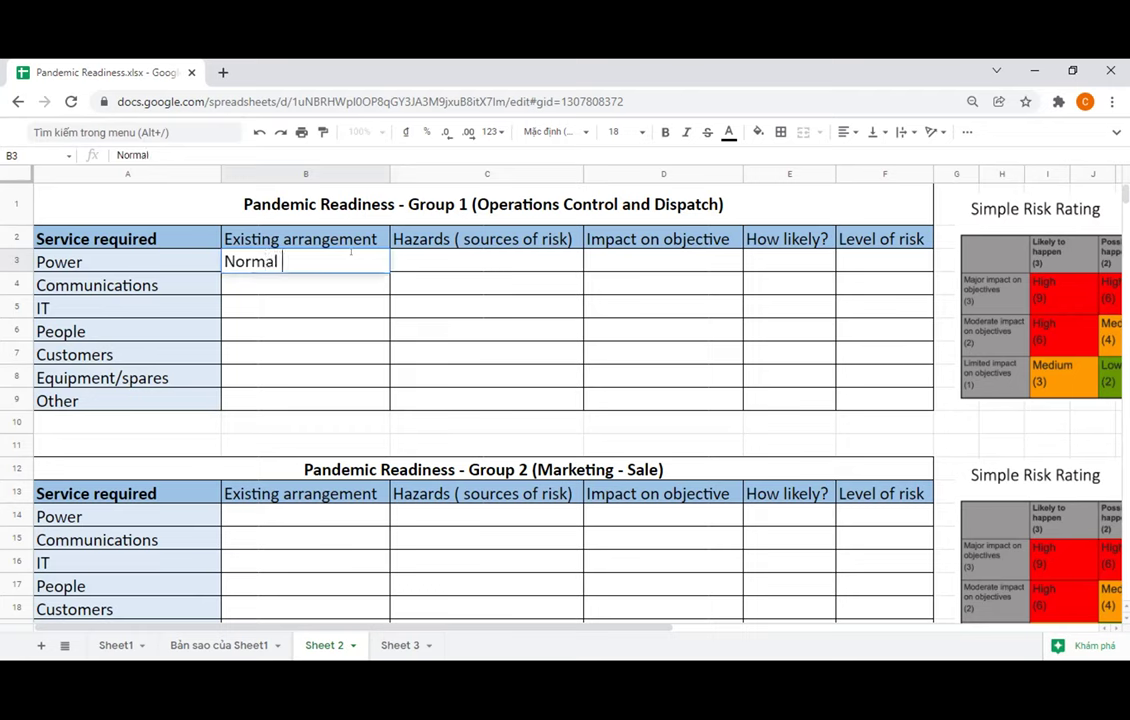
pyautogui.write('supply with back-up')
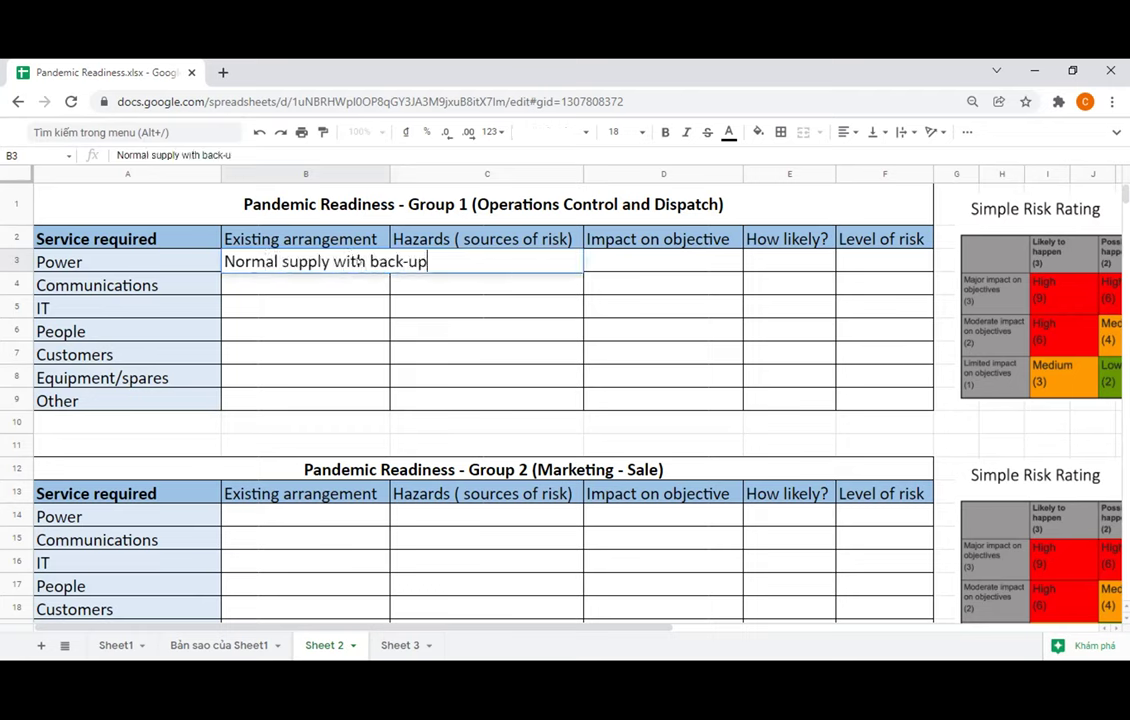
pyautogui.press('Return')
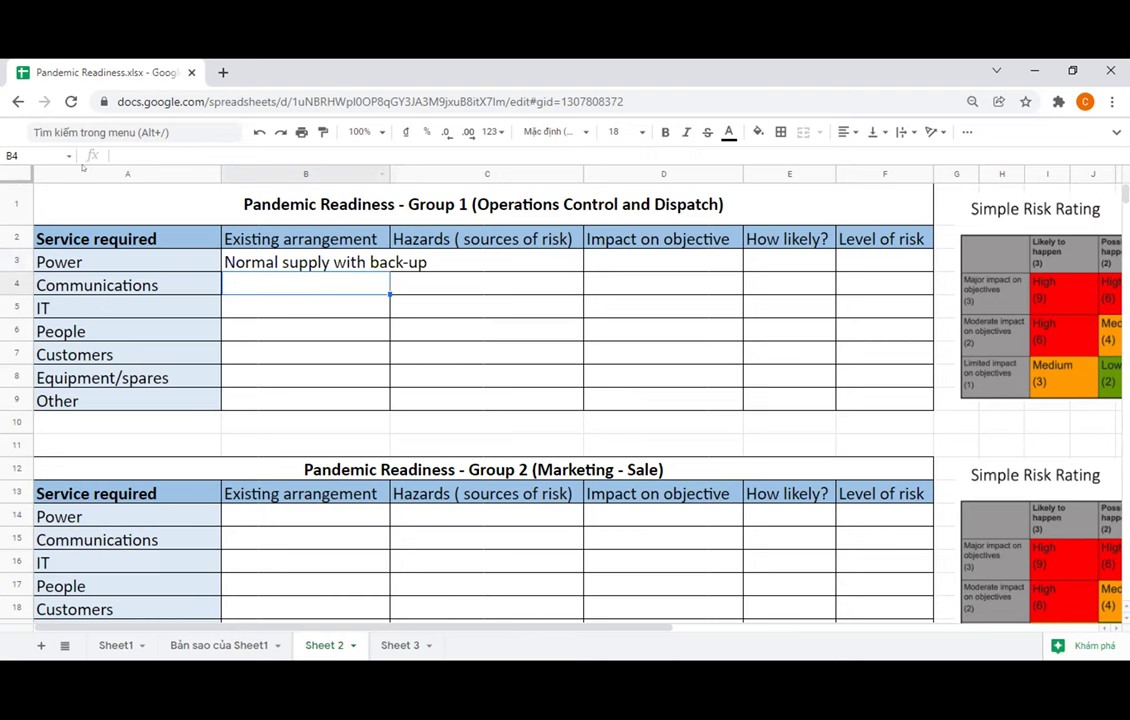
# Turn on text wrapping for all cells of Sheet 2
pyautogui.click(16, 173)
pyautogui.click(901, 131)
pyautogui.click(905, 153)
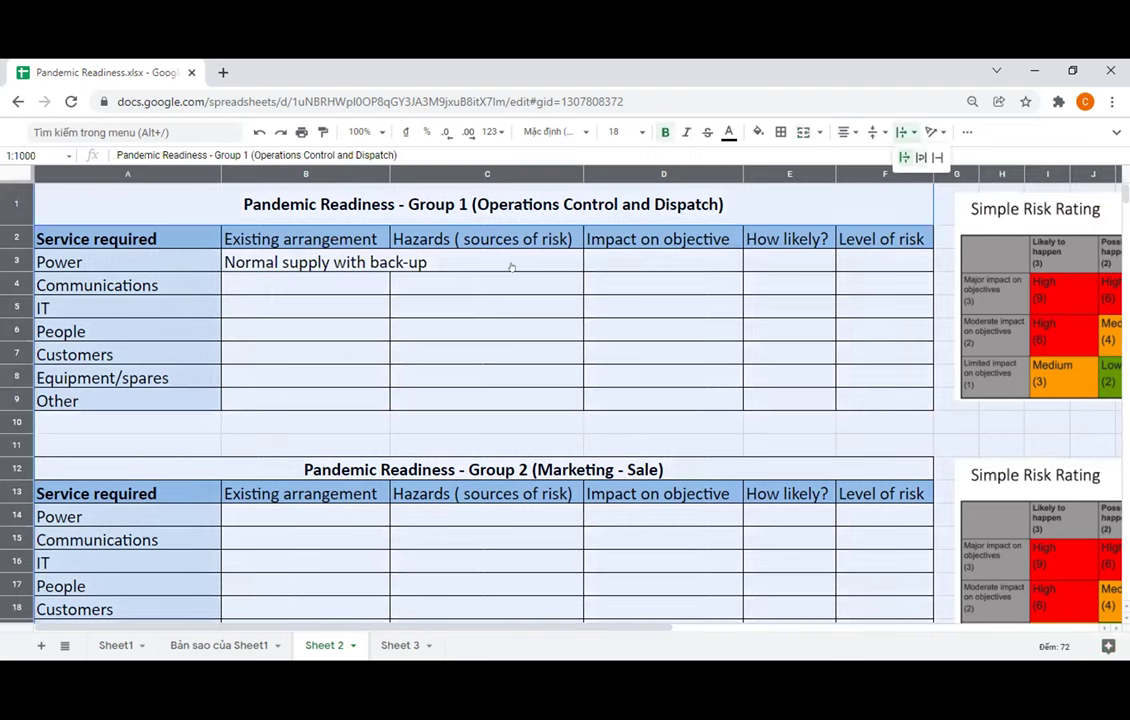
pyautogui.click(482, 263)
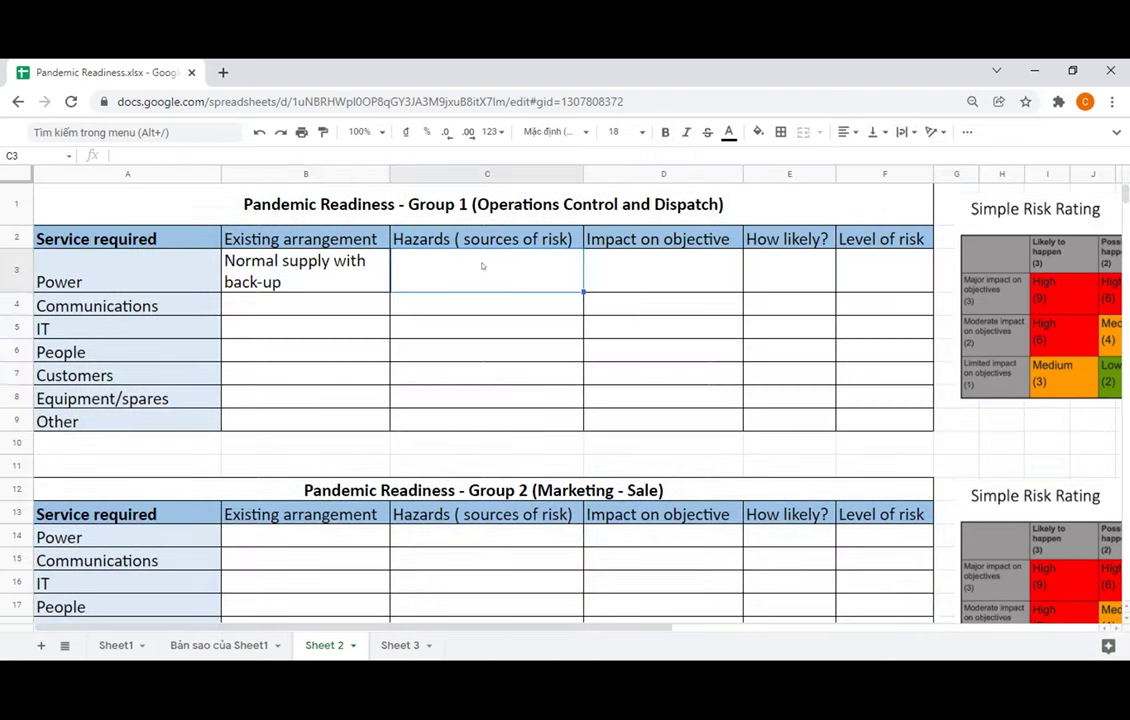
# Enter "Viber" as the existing arrangement for Communications in the Group 1 table, cell B4
pyautogui.click(348, 306)
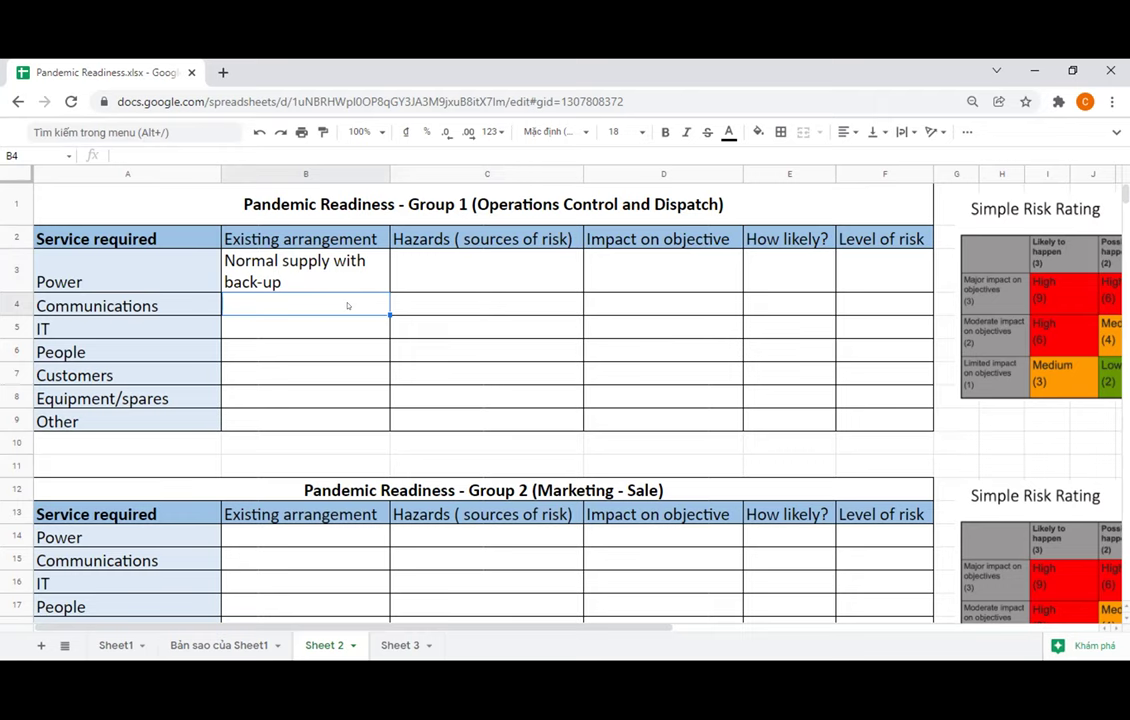
pyautogui.click(328, 328)
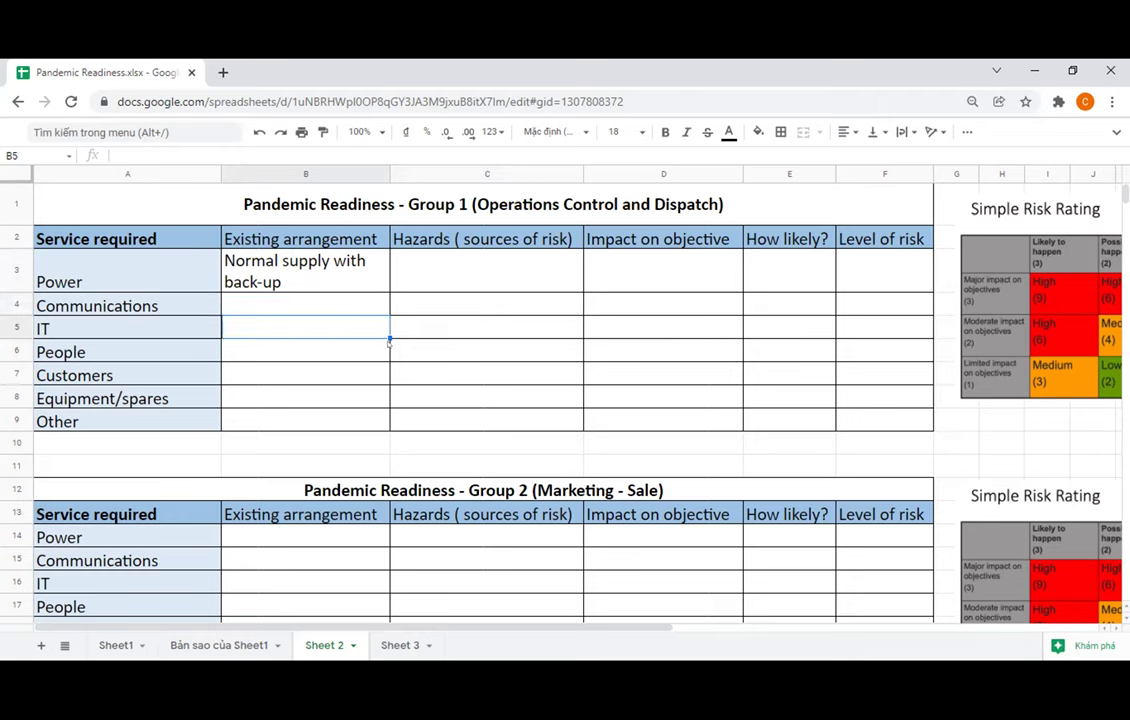
pyautogui.click(362, 305)
pyautogui.write('Viber')
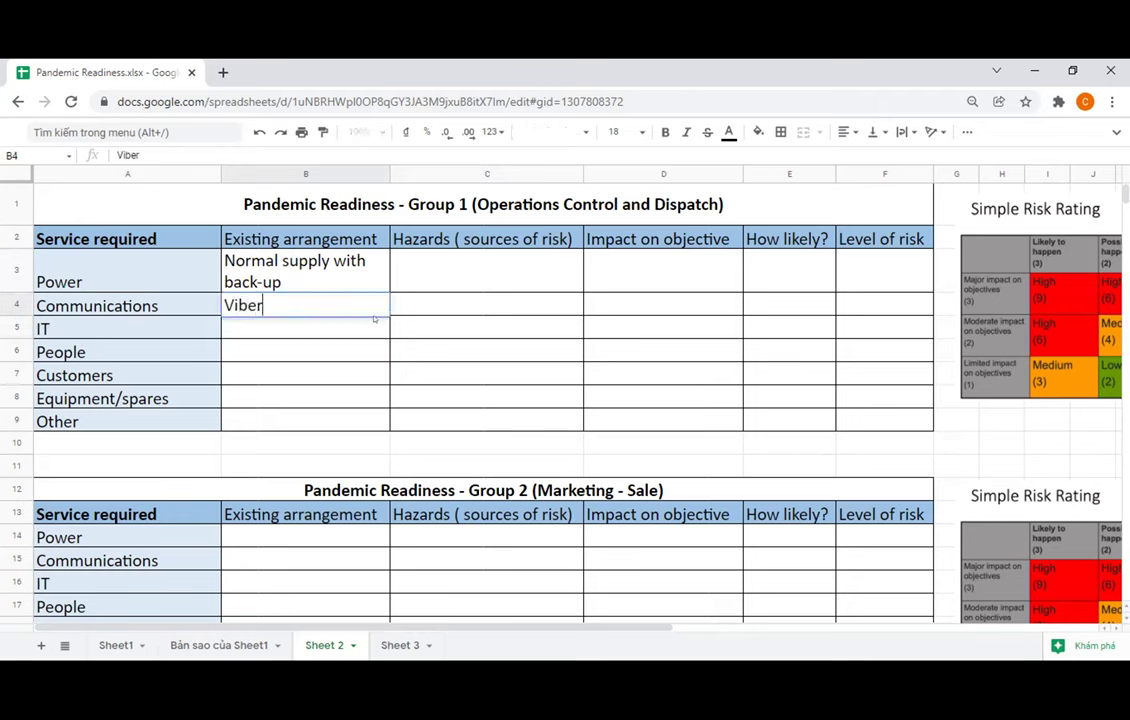
pyautogui.press('Return')
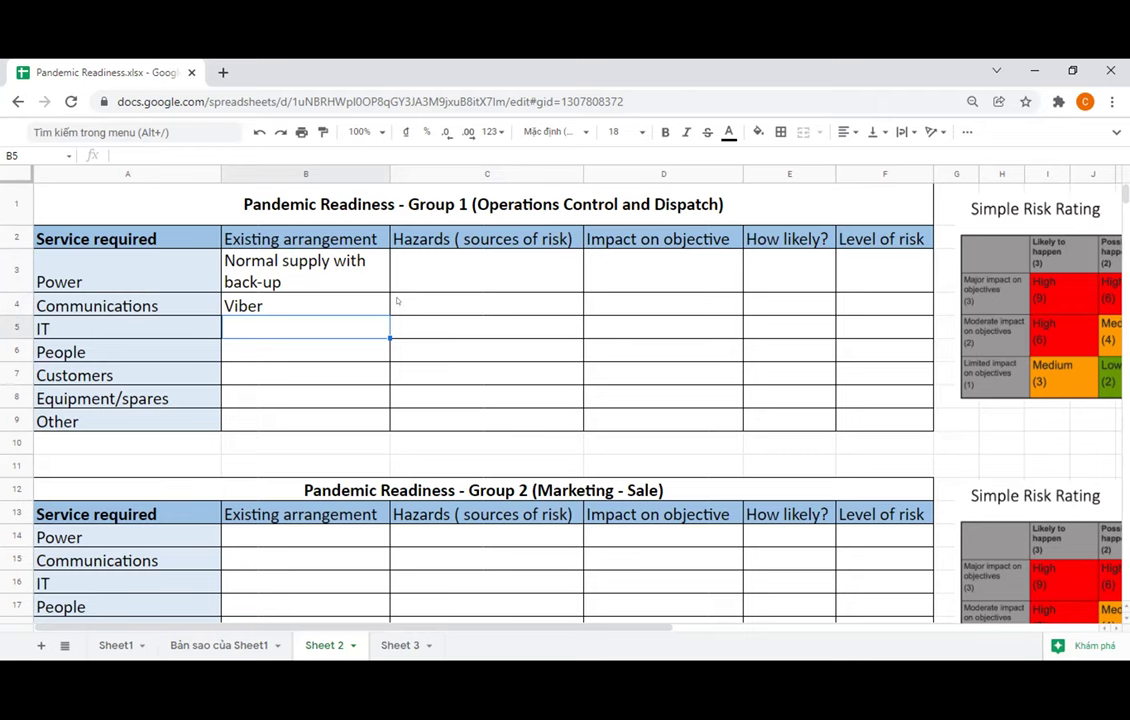
pyautogui.click(358, 306)
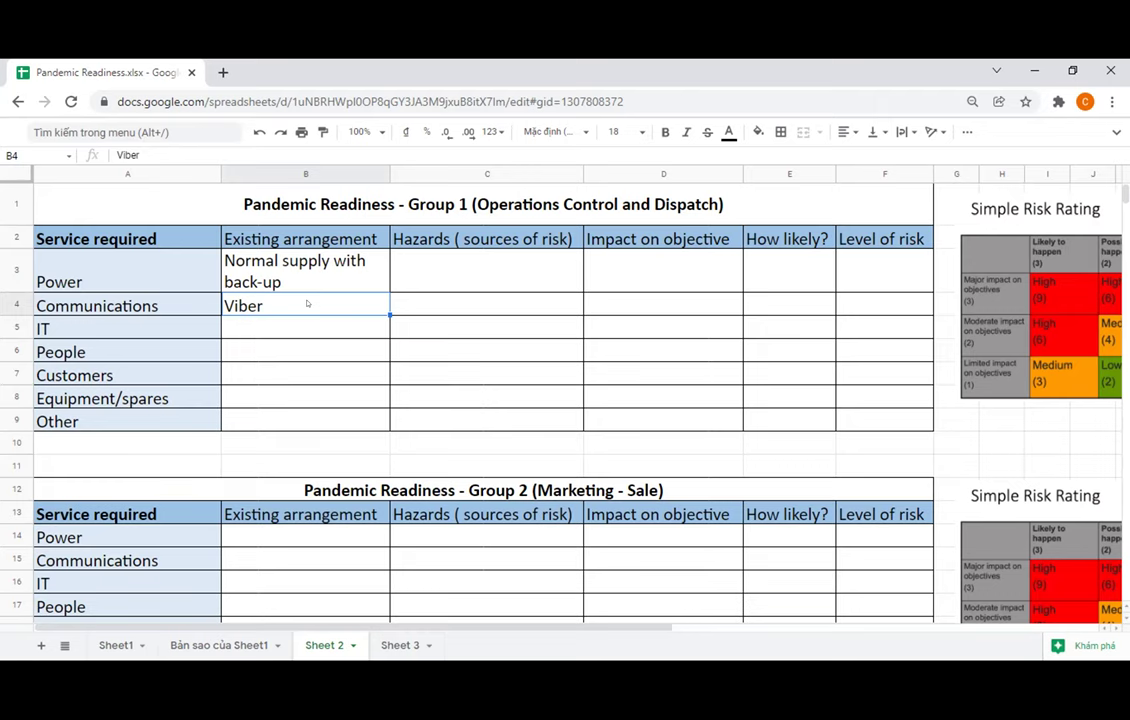
pyautogui.click(481, 314)
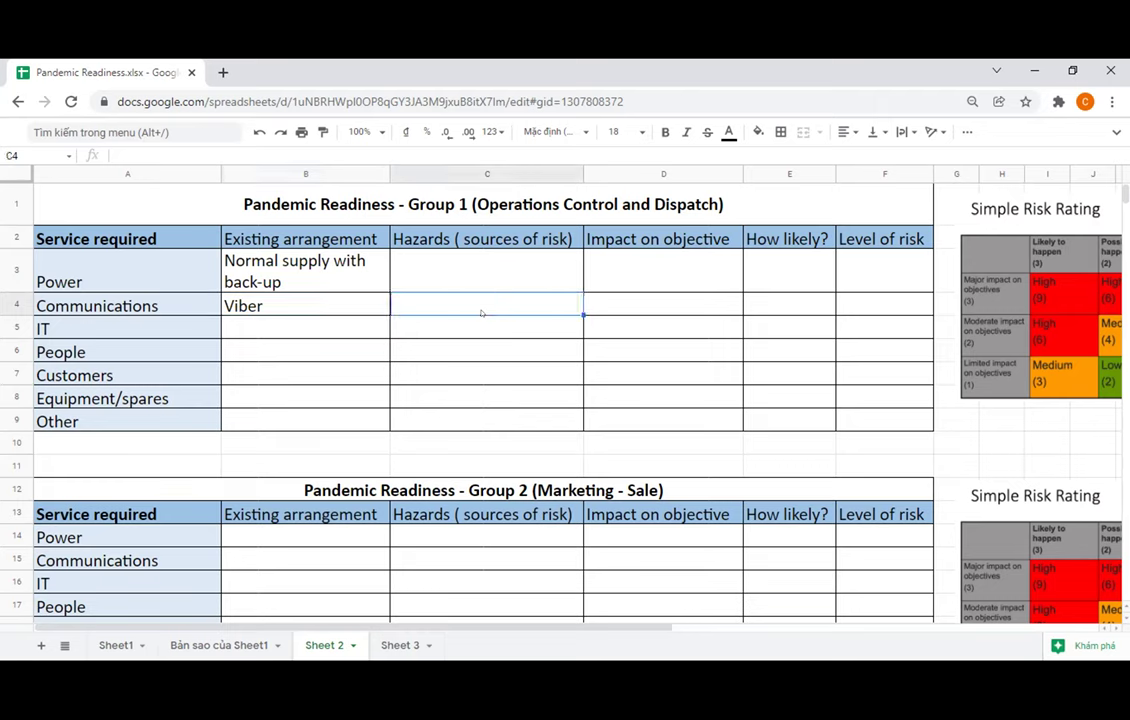
pyautogui.click(345, 303)
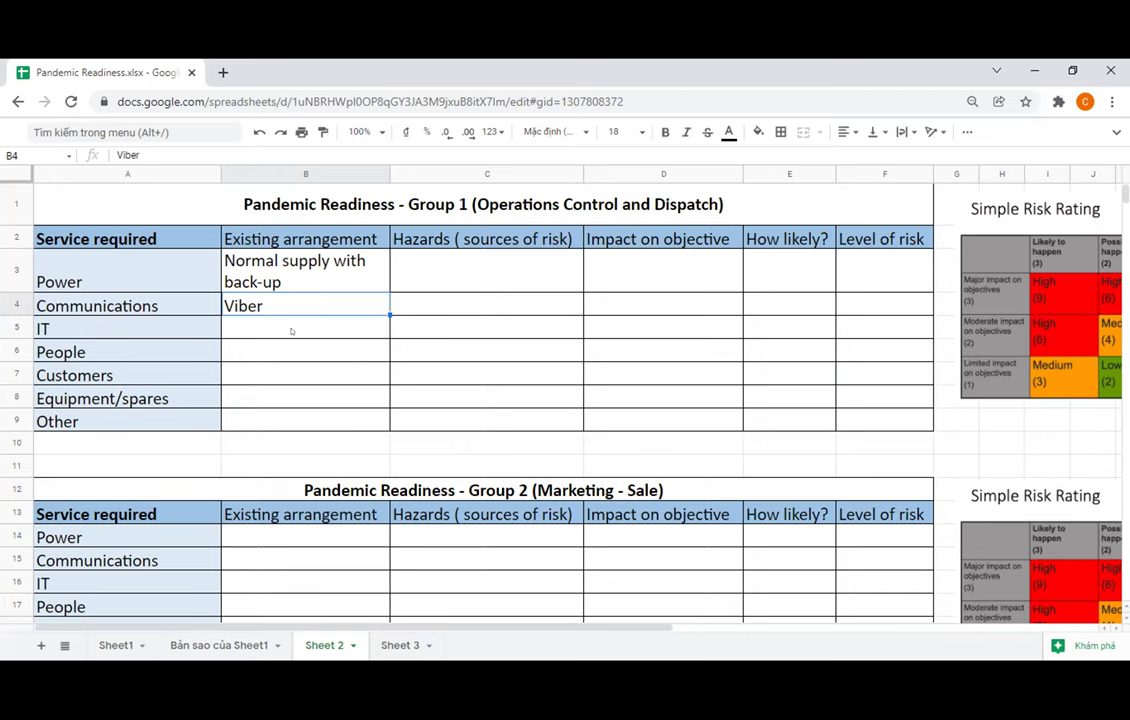
pyautogui.click(257, 345)
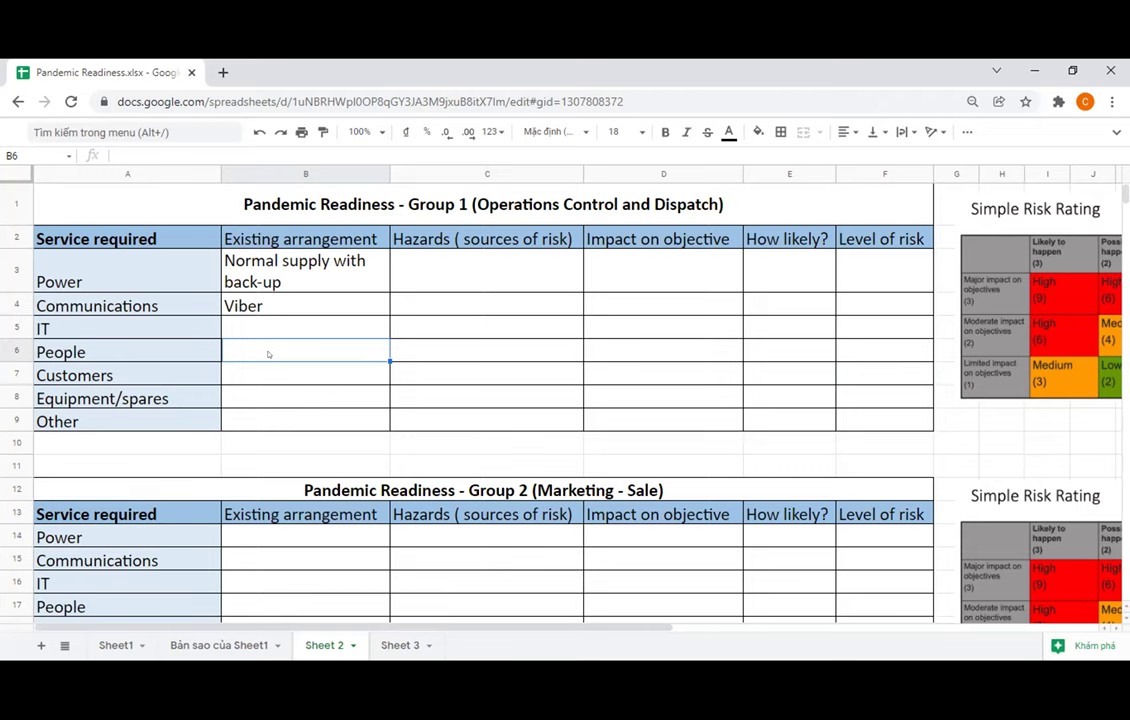
# Extend the "People" label in A6 of the Group 1 table to "People (specialist roles)"
pyautogui.doubleClick(176, 345)
pyautogui.write('(sp')
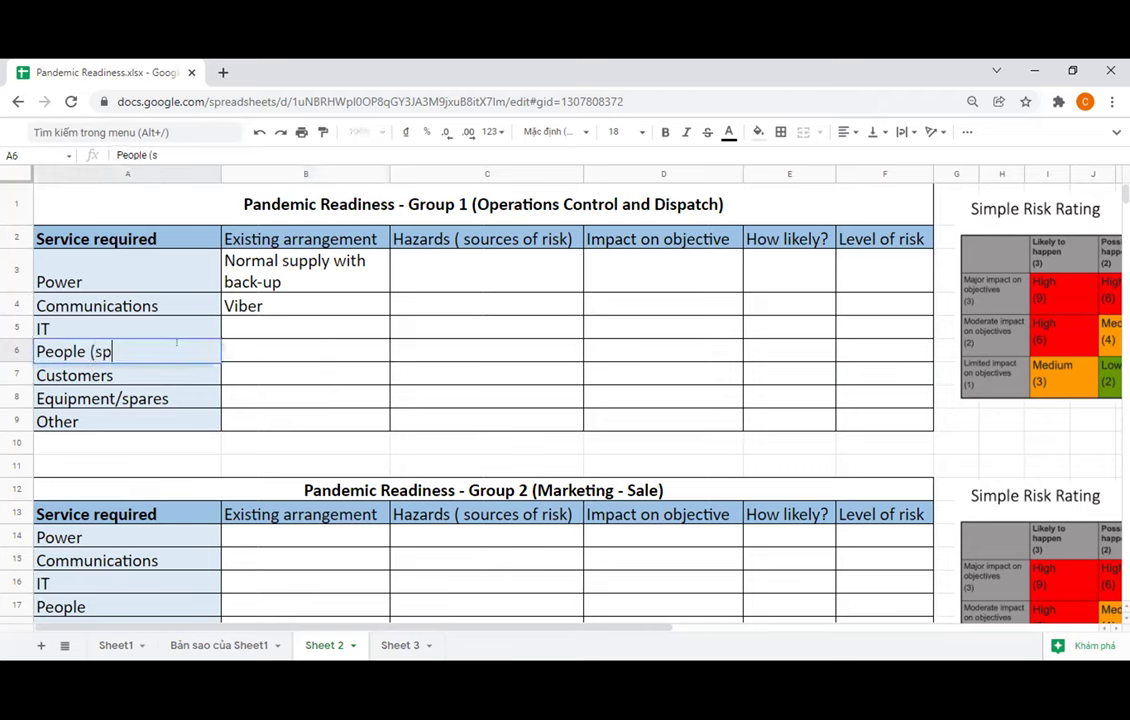
pyautogui.write('ecialist')
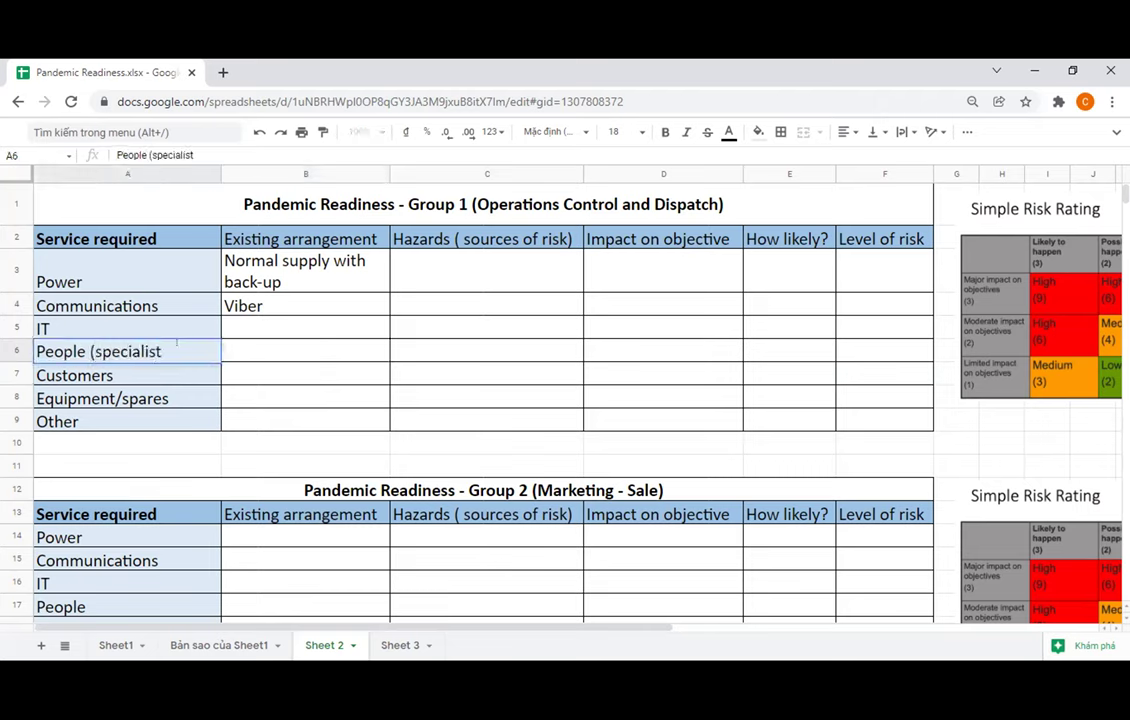
pyautogui.write(' roles?)')
pyautogui.press('BackSpace')
pyautogui.press('BackSpace')
pyautogui.write(')')
pyautogui.press('Return')
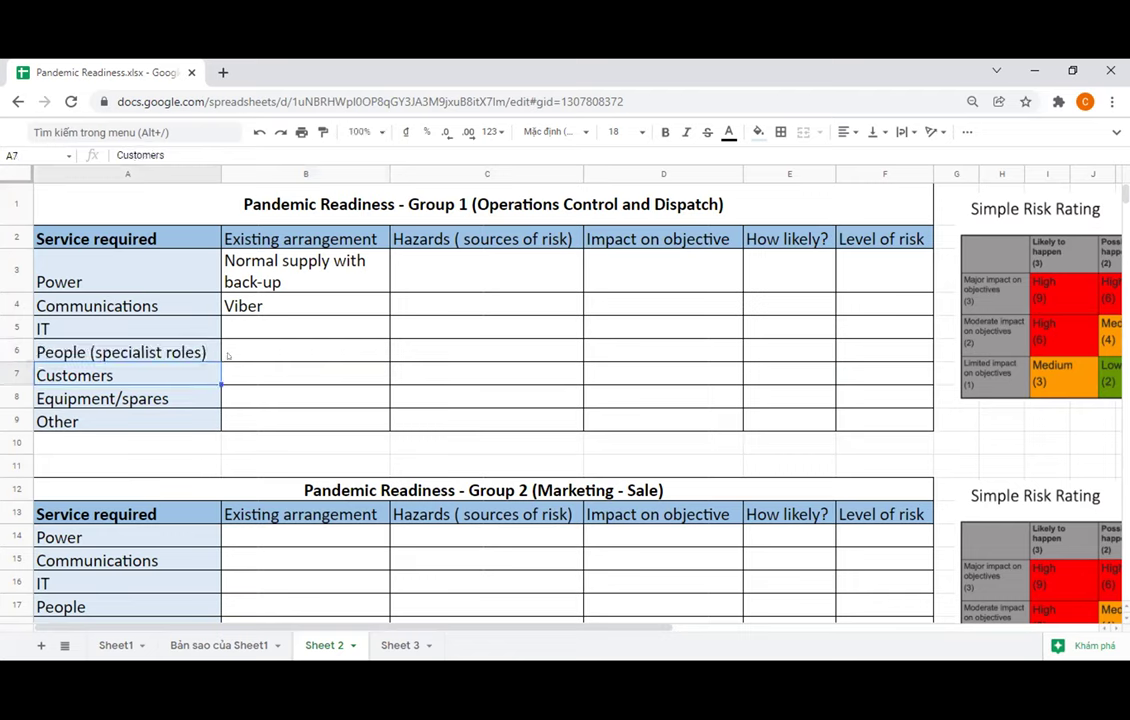
# Copy the "People (specialist roles)" label from A6 to the People row of the Group 2 table, cell A17
pyautogui.click(253, 353)
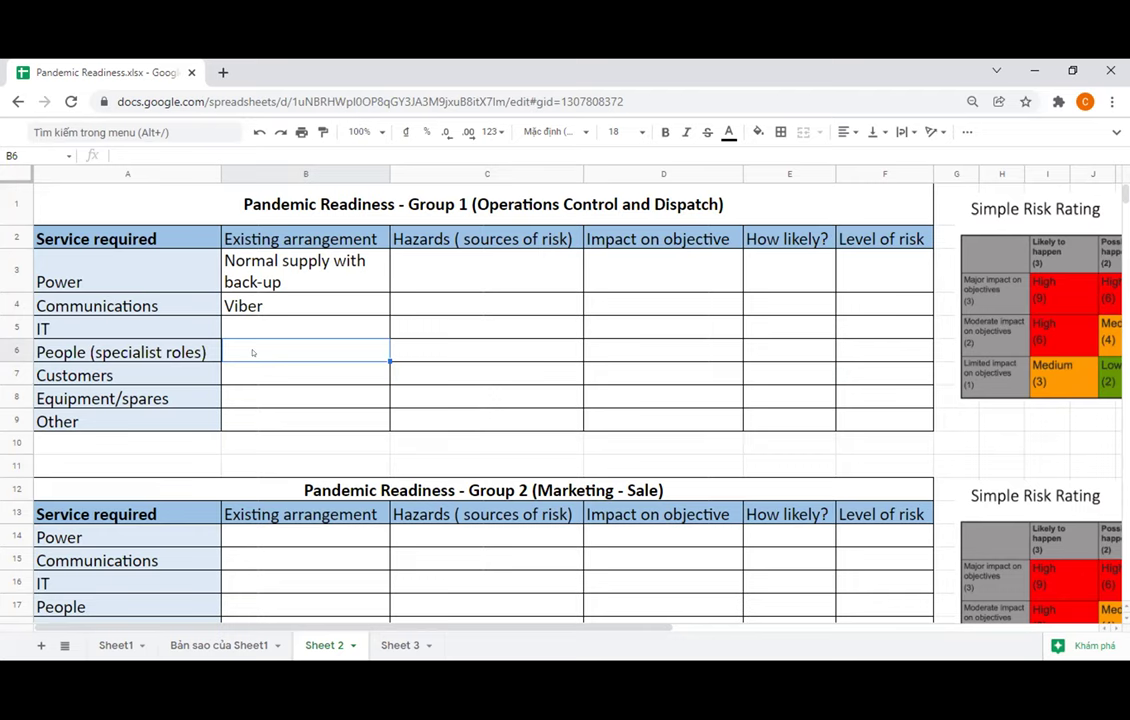
pyautogui.click(213, 357)
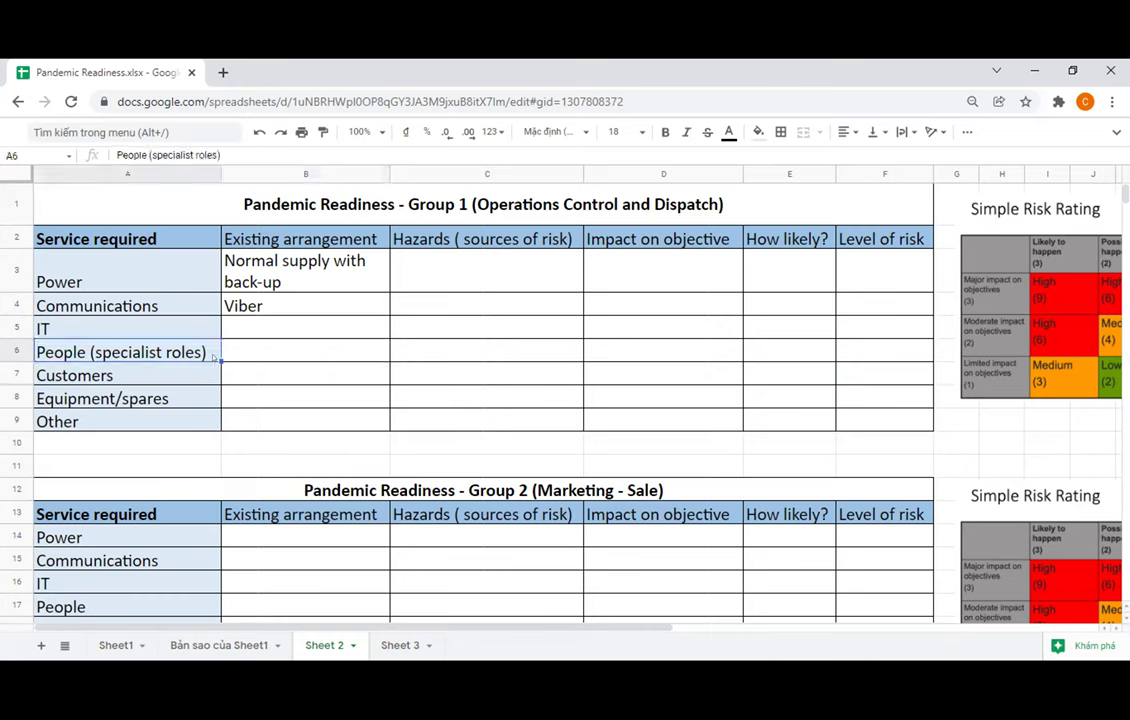
pyautogui.hotkey('ctrl', 'c')
pyautogui.click(150, 600)
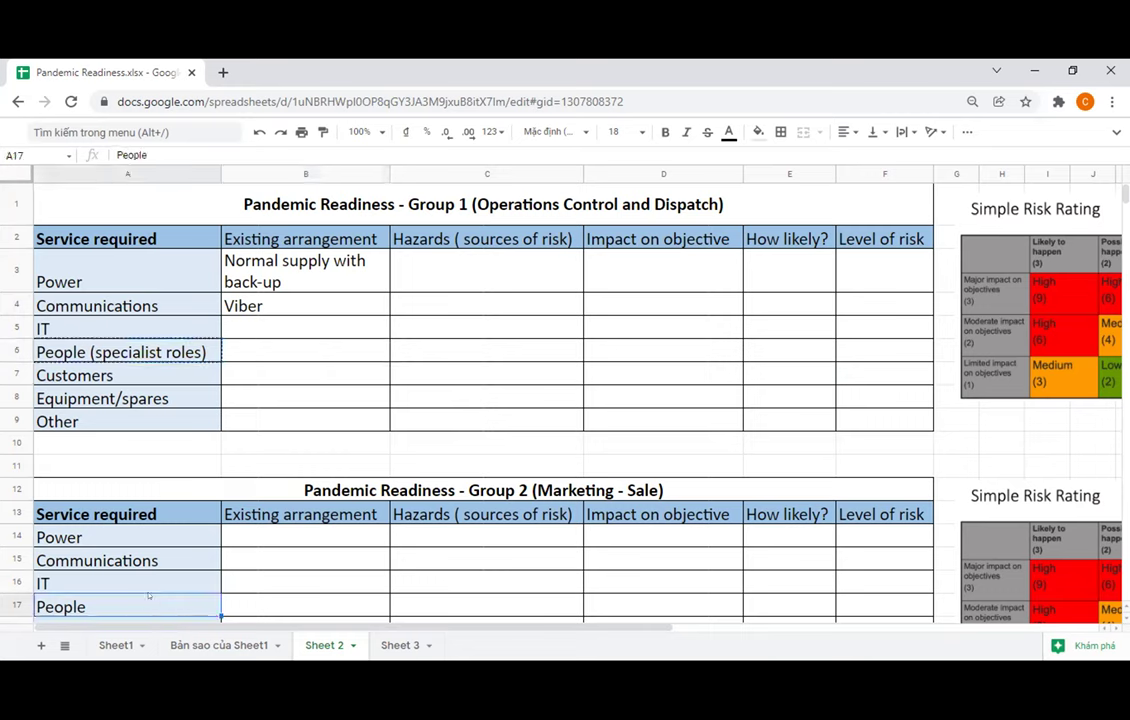
pyautogui.hotkey('ctrl', 'v')
pyautogui.click(399, 395)
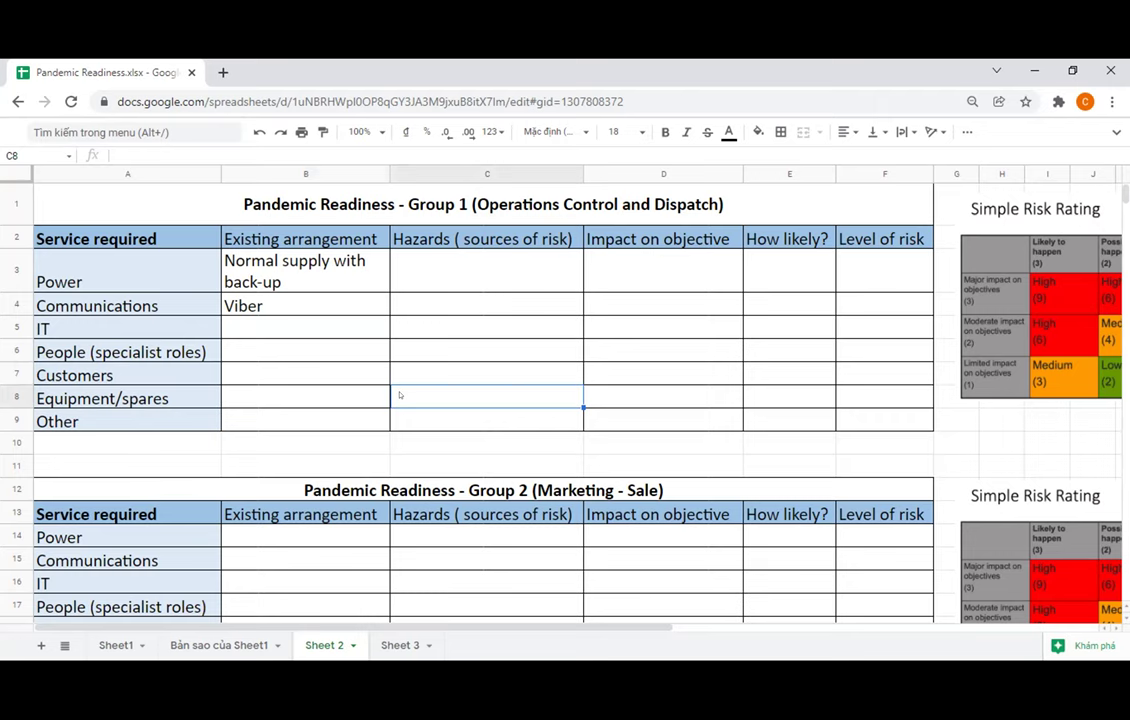
pyautogui.press('Return')
pyautogui.moveTo(93, 236); pyautogui.dragTo(98, 400)
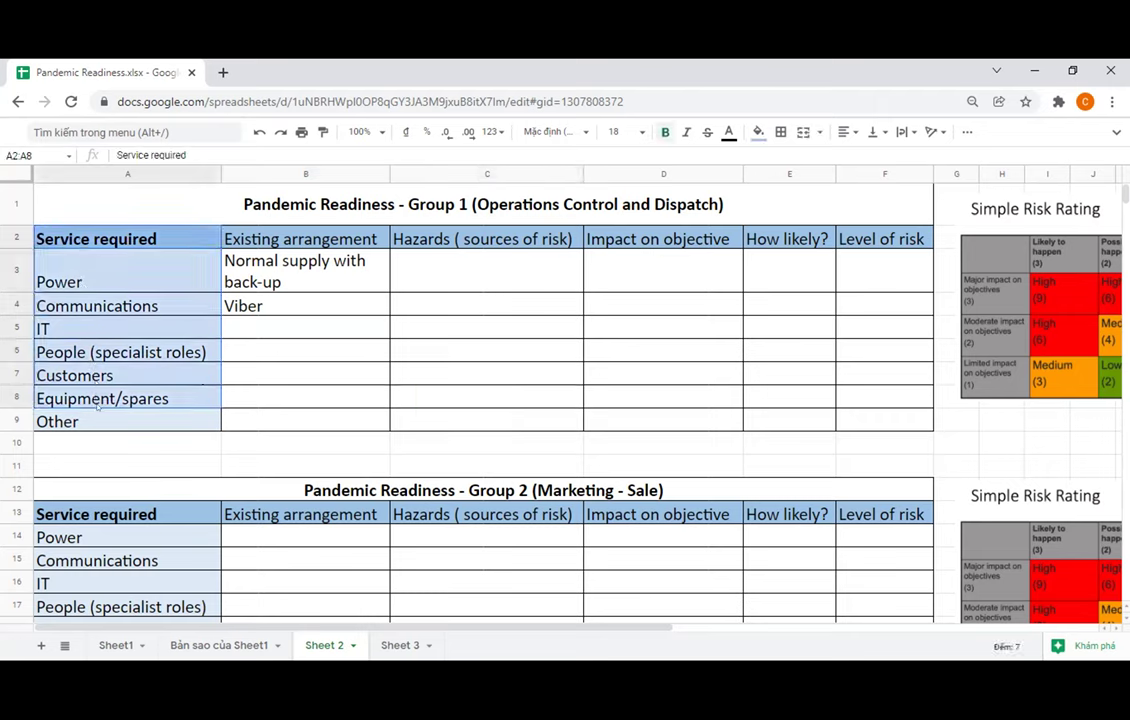
pyautogui.click(235, 350)
pyautogui.moveTo(265, 237); pyautogui.dragTo(820, 423)
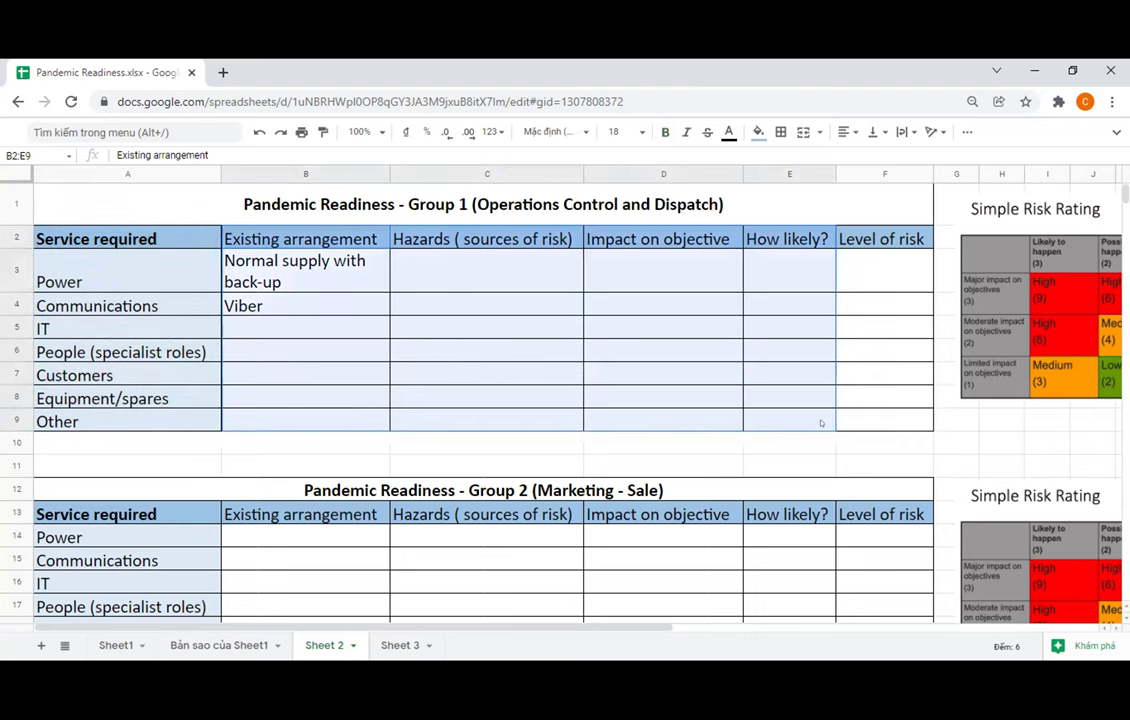
pyautogui.click(441, 421)
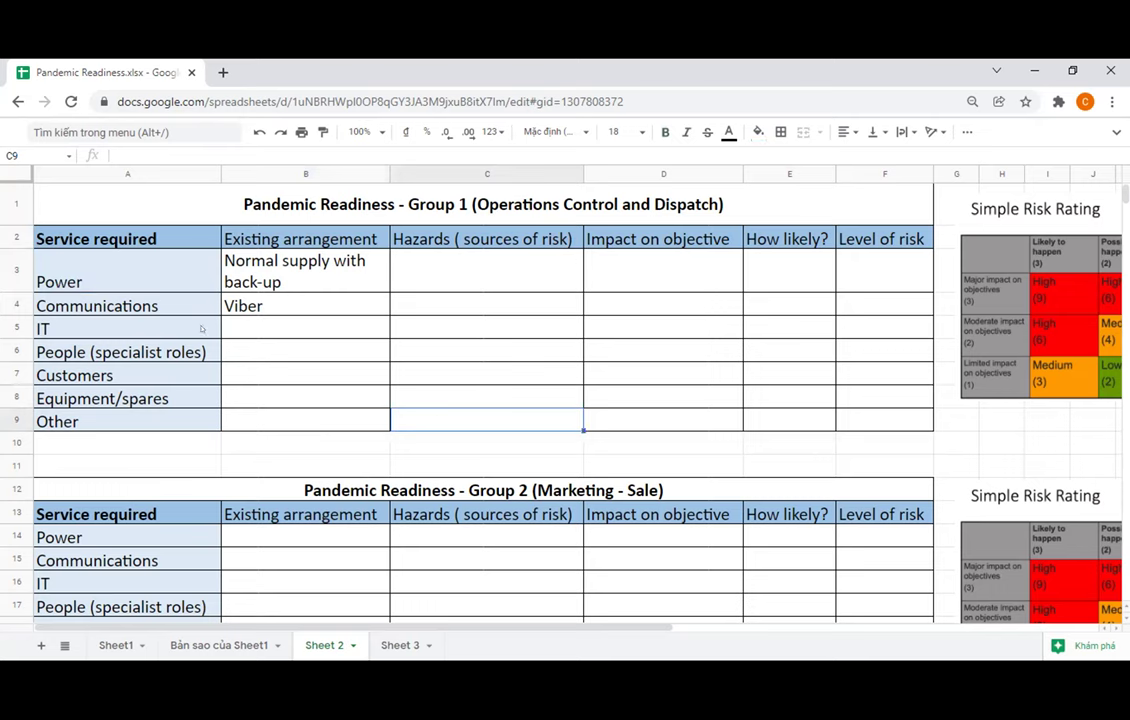
pyautogui.moveTo(180, 290); pyautogui.dragTo(764, 383)
pyautogui.click(722, 472)
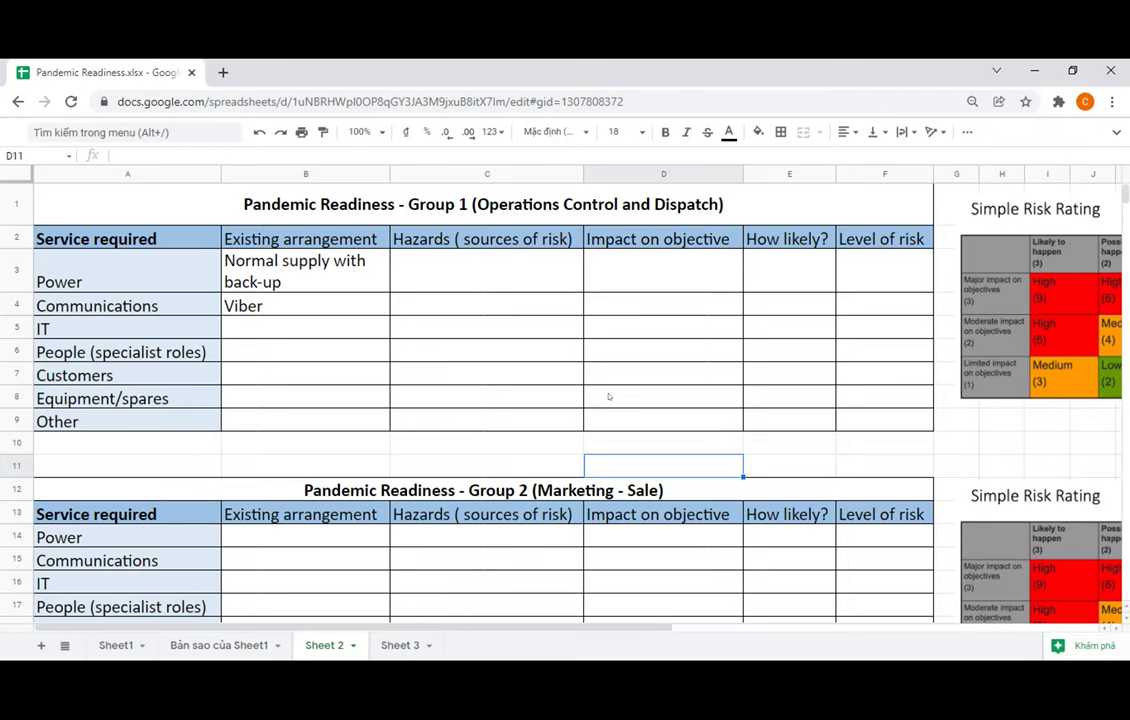
# Enter "Loss of main supply and failure of the generator" as the Power hazard in the Group 1 table, cell C3
pyautogui.click(546, 276)
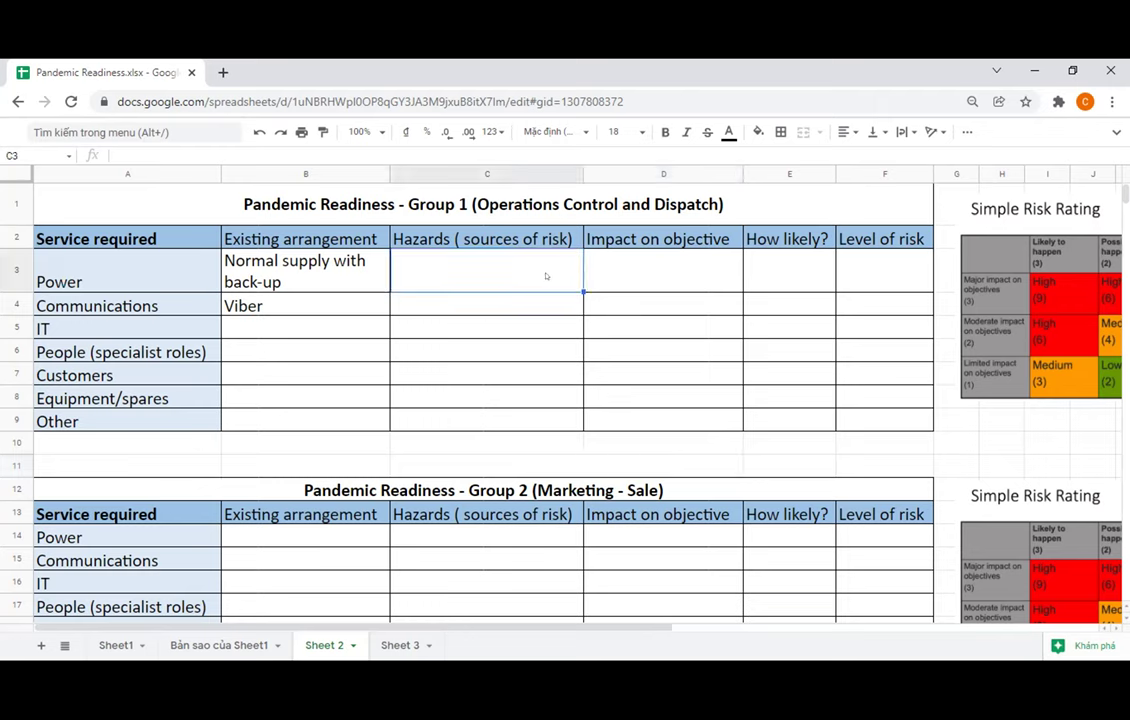
pyautogui.write('Los')
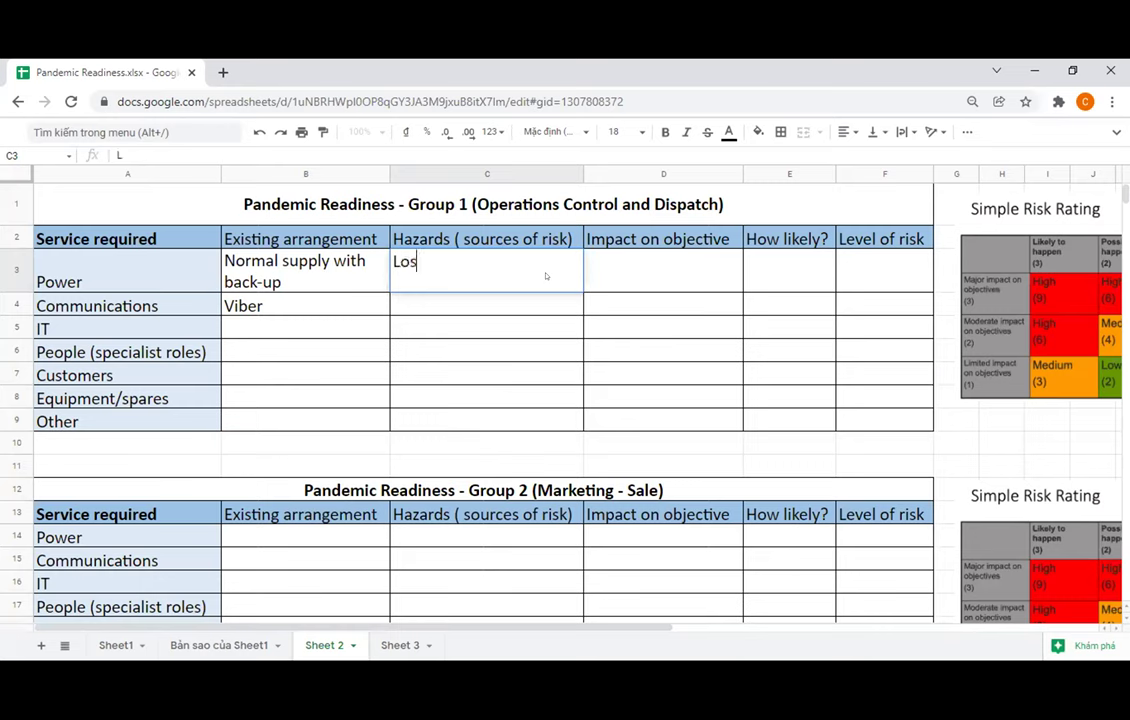
pyautogui.write('s of main supply and failtu')
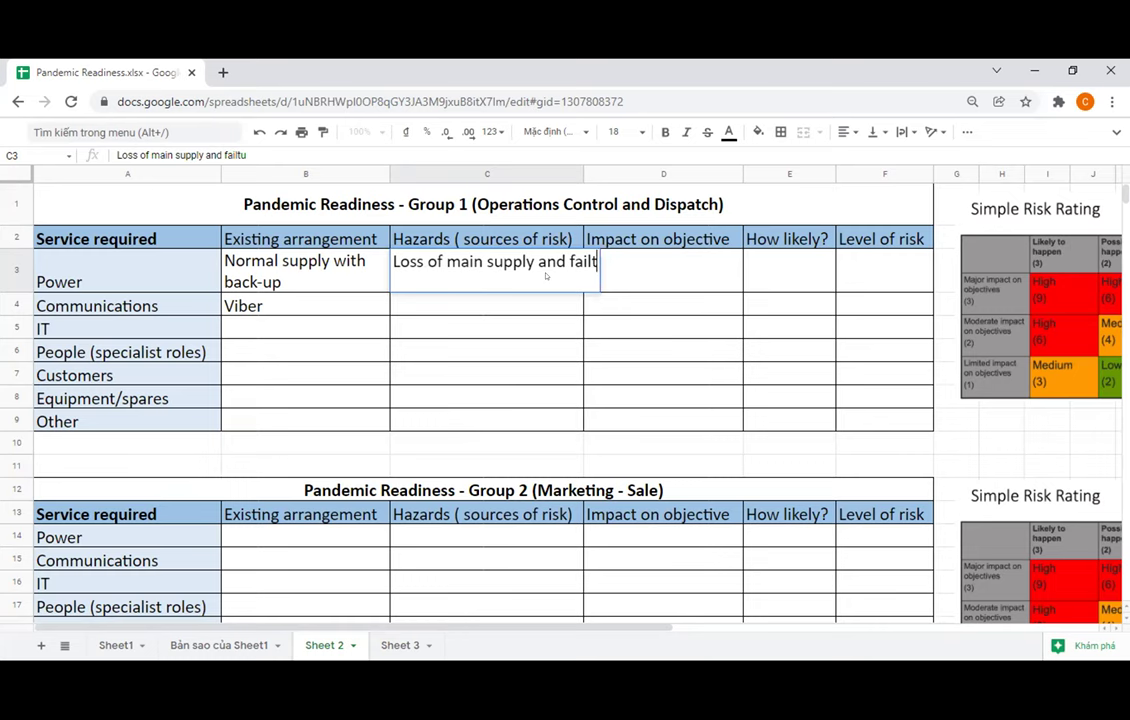
pyautogui.press('BackSpace')
pyautogui.press('BackSpace')
pyautogui.write('ure of the generator')
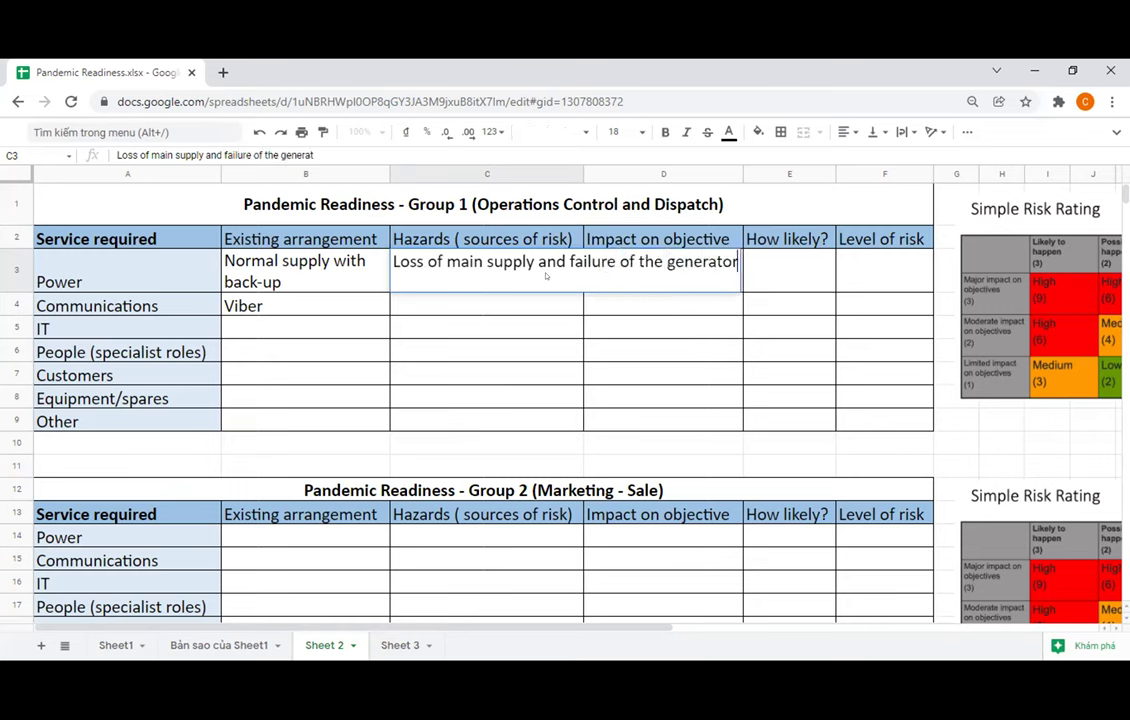
pyautogui.press('Return')
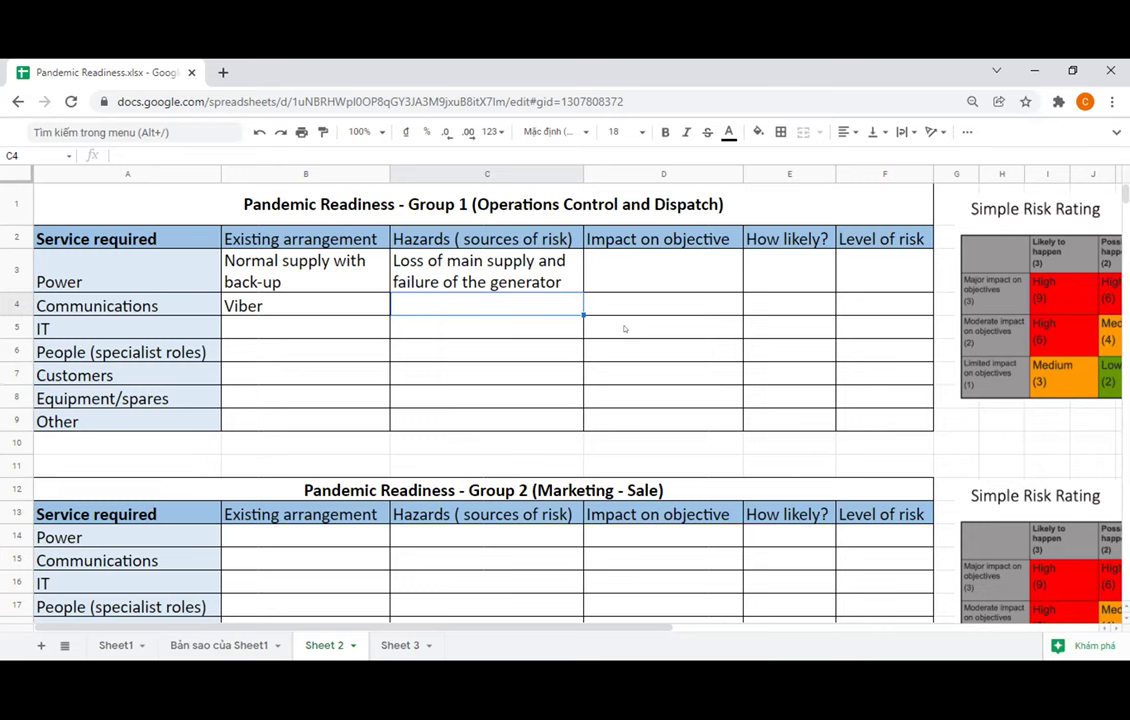
pyautogui.write('No')
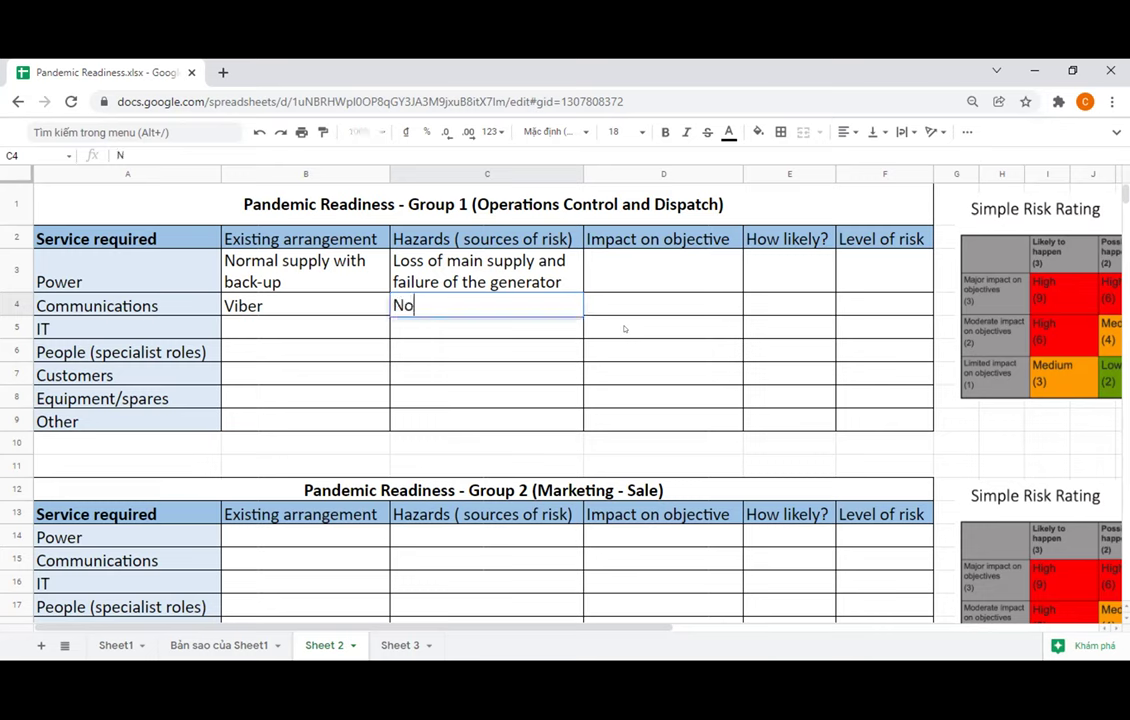
pyautogui.write(' communication')
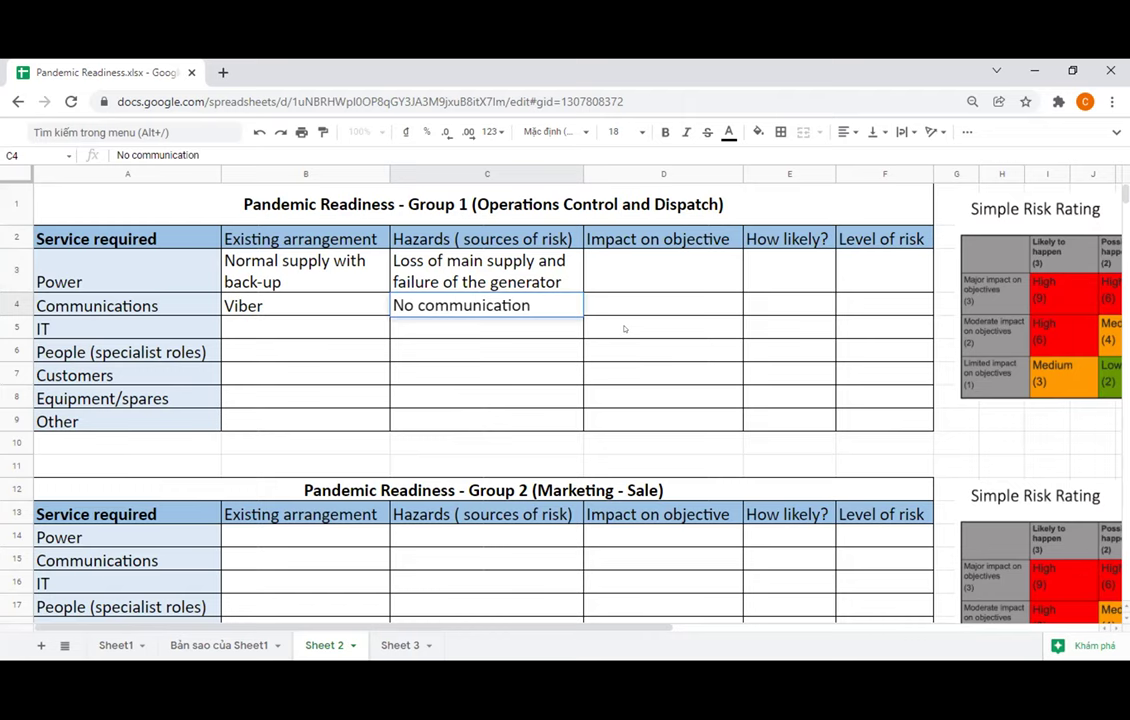
pyautogui.press('BackSpace')
pyautogui.press('BackSpace')
pyautogui.press('BackSpace')
pyautogui.press('BackSpace')
pyautogui.press('BackSpace')
pyautogui.press('BackSpace')
pyautogui.press('BackSpace')
pyautogui.press('BackSpace')
pyautogui.press('BackSpace')
pyautogui.press('BackSpace')
pyautogui.press('BackSpace')
pyautogui.press('BackSpace')
pyautogui.press('BackSpace')
pyautogui.press('BackSpace')
pyautogui.press('BackSpace')
pyautogui.press('BackSpace')
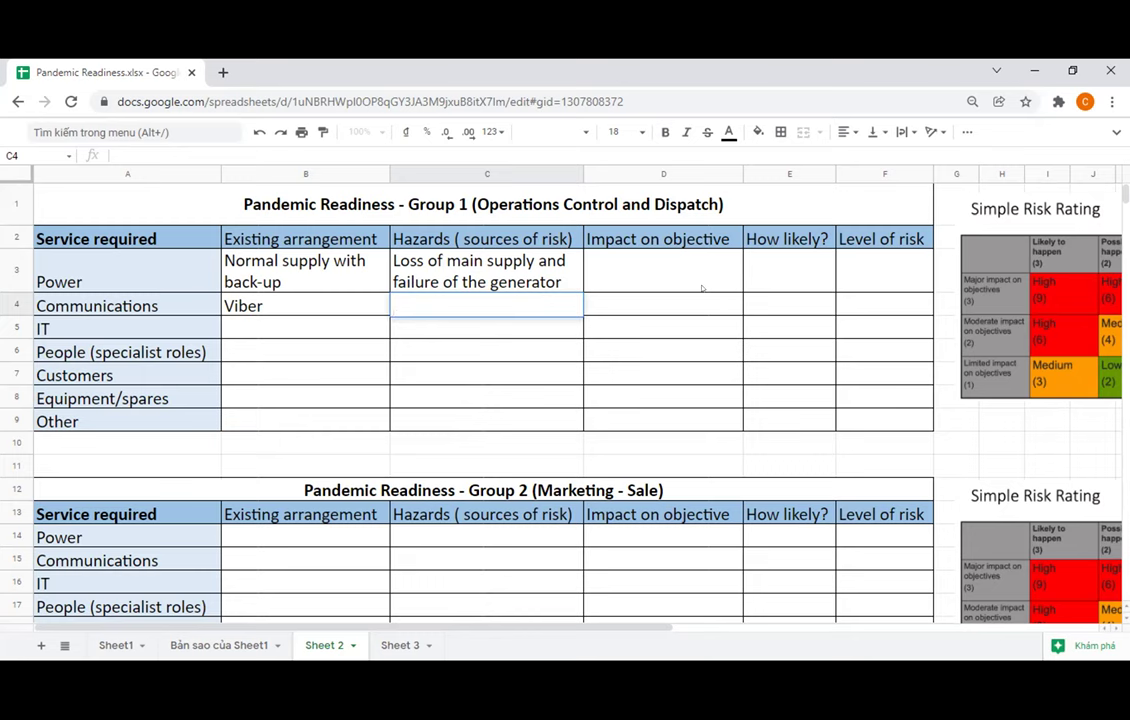
# Enter "No communication and no IT?" as the impact on objective for Power in the Group 1 table, cell D3
pyautogui.click(731, 265)
pyautogui.write('No co')
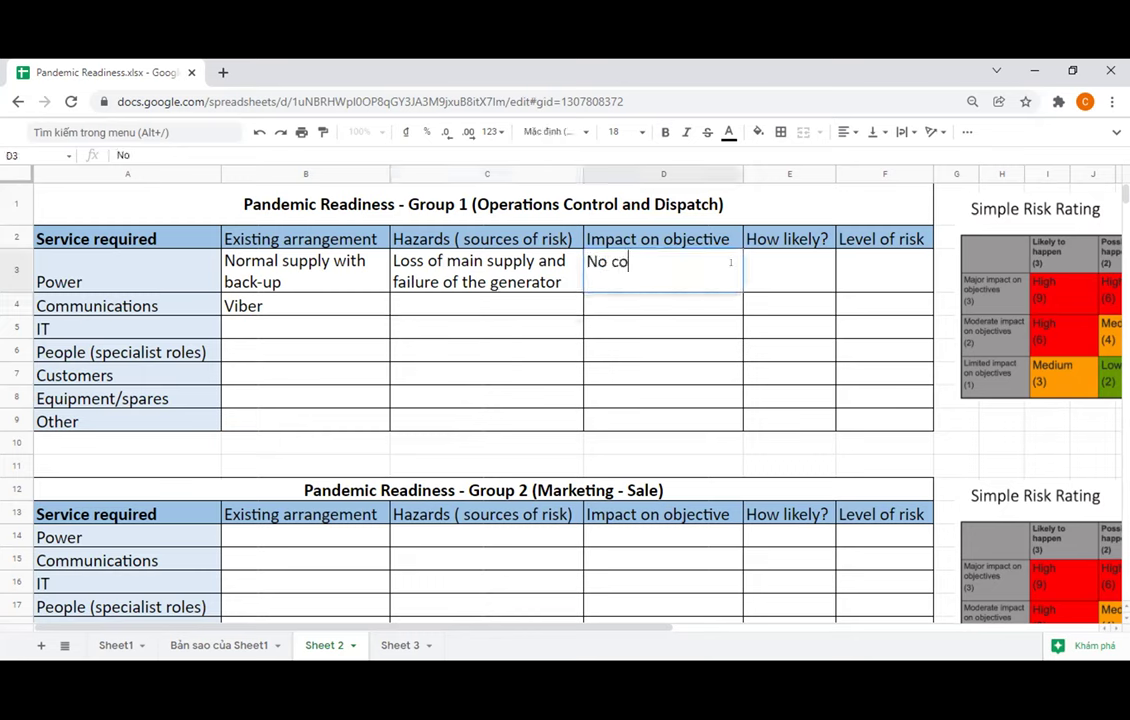
pyautogui.write('mmunication')
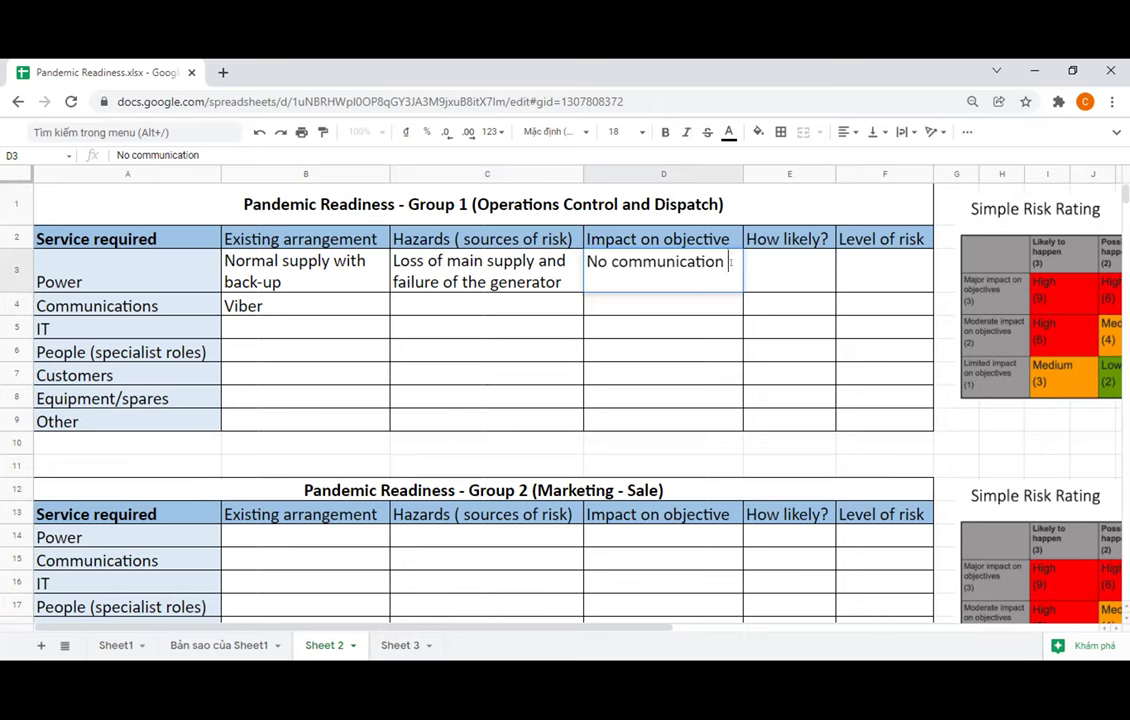
pyautogui.write('and')
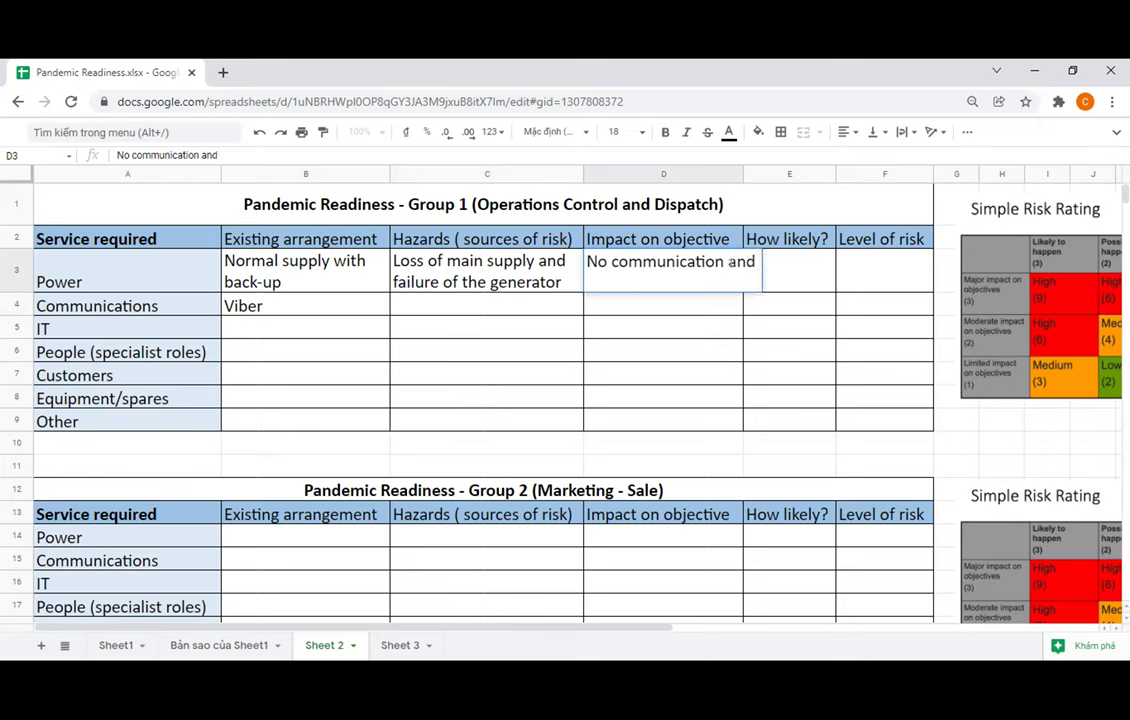
pyautogui.write(' no IT?')
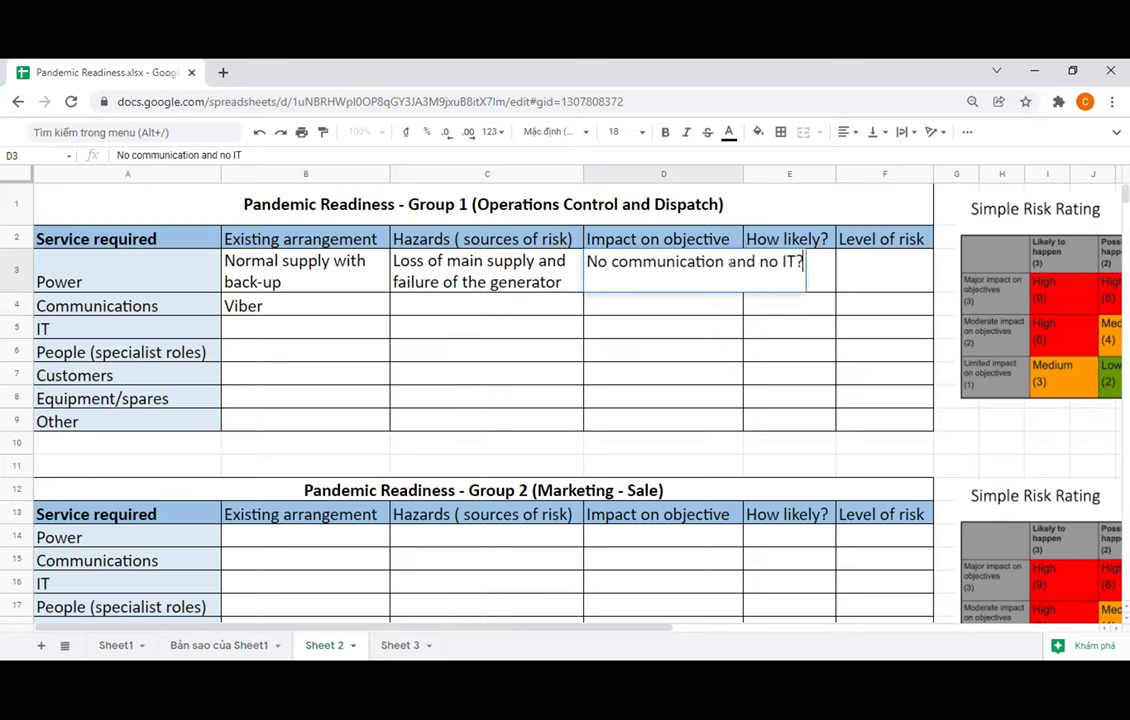
pyautogui.press('Return')
# Enter "unlikely" as the likelihood for Power in the Group 1 table, cell E3
pyautogui.click(770, 278)
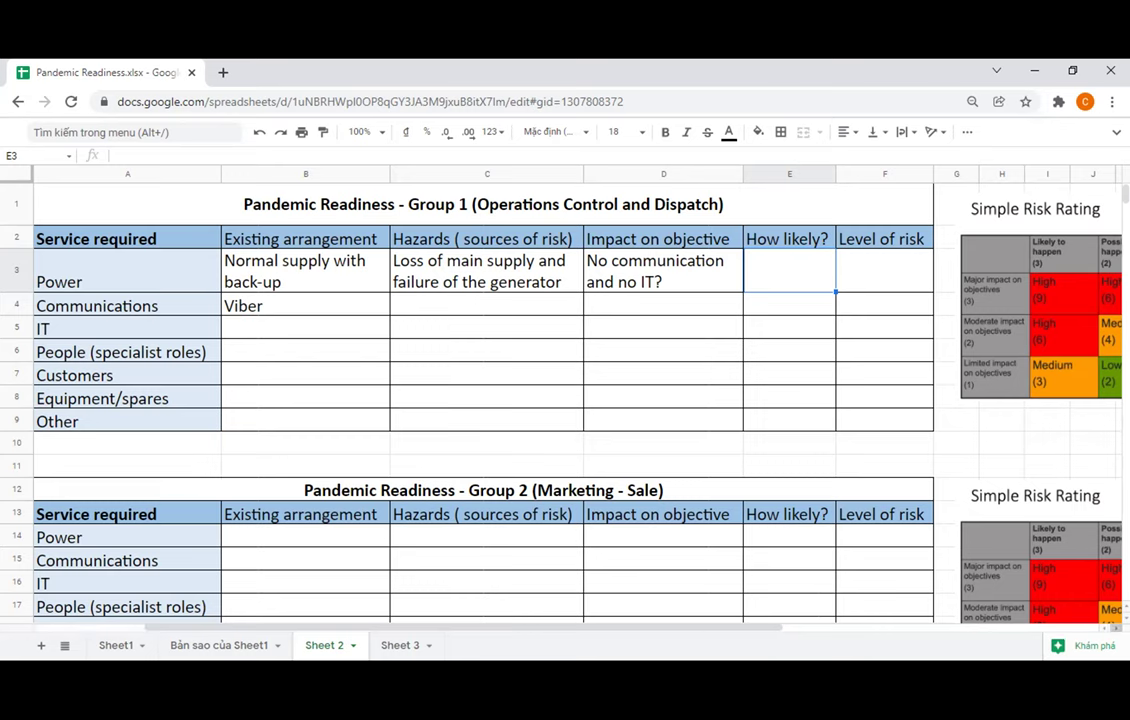
pyautogui.write('unlikely')
pyautogui.press('Return')
pyautogui.click(808, 280)
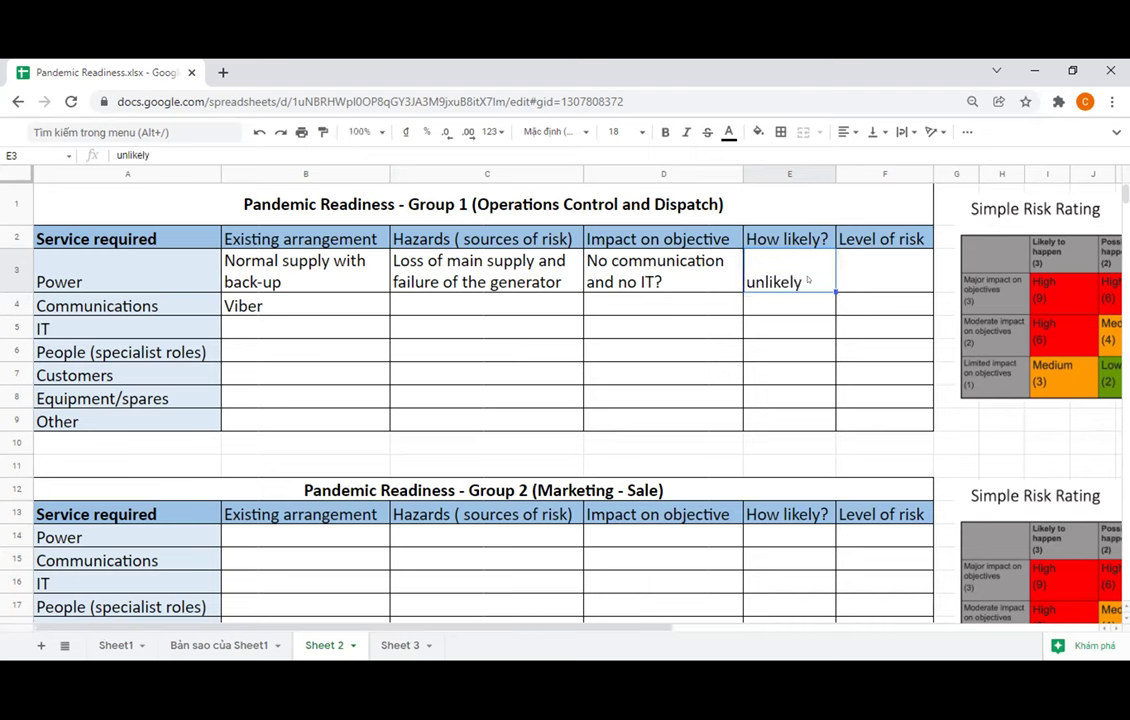
# Align all cells of Sheet 2 to the middle vertically and to the left horizontally
pyautogui.click(16, 172)
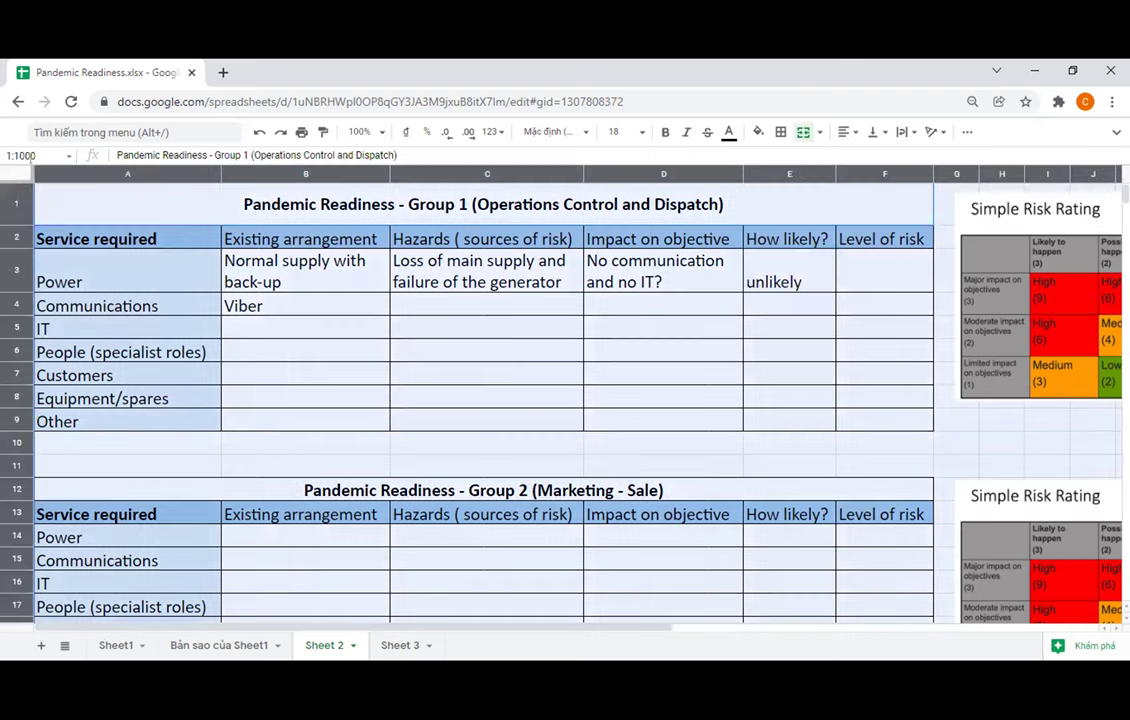
pyautogui.click(843, 131)
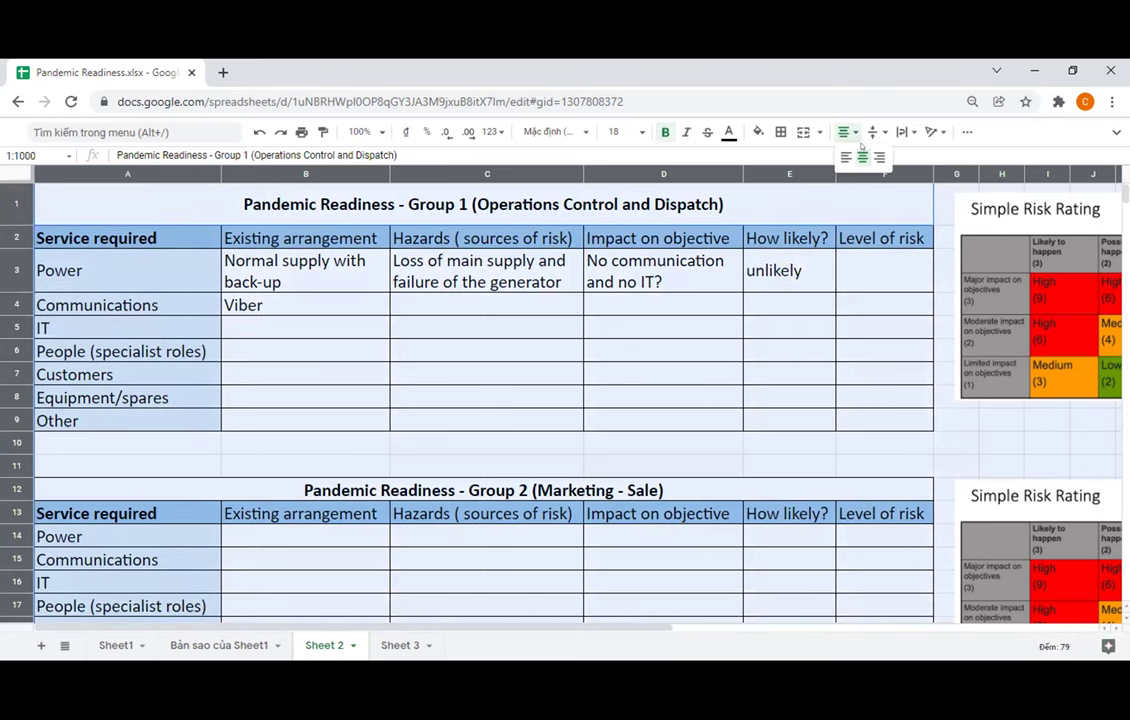
pyautogui.click(866, 276)
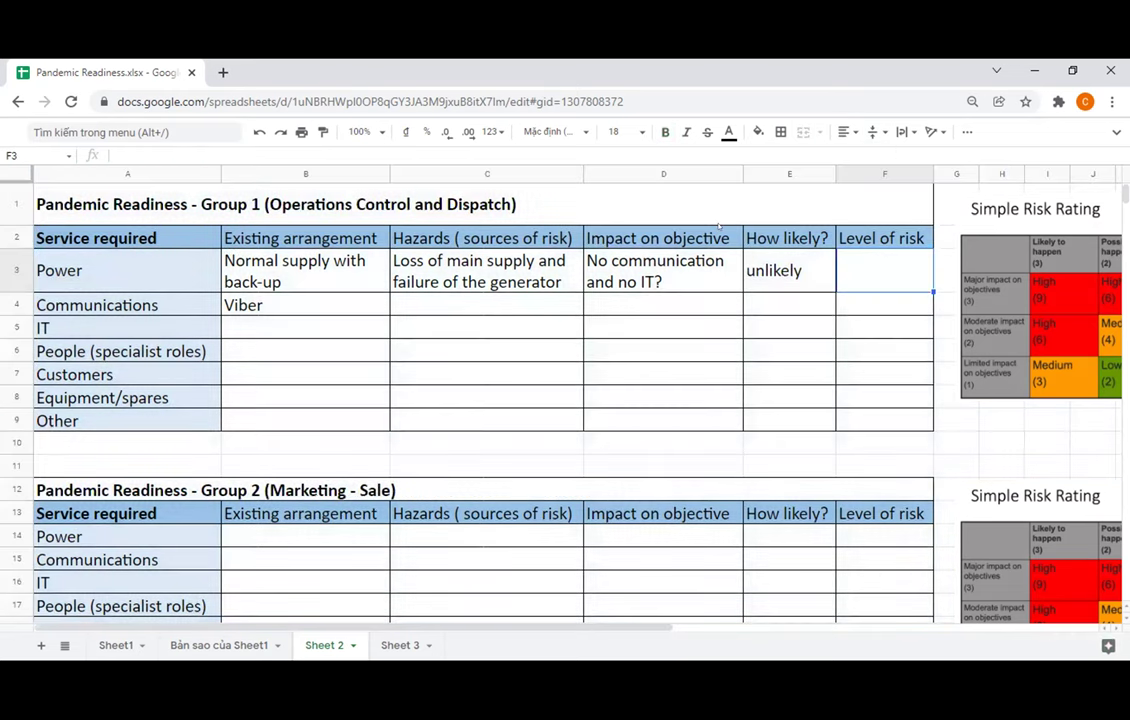
# Add "Major" on a new line below the Power impact text in cell D3 of the Group 1 table
pyautogui.click(706, 252)
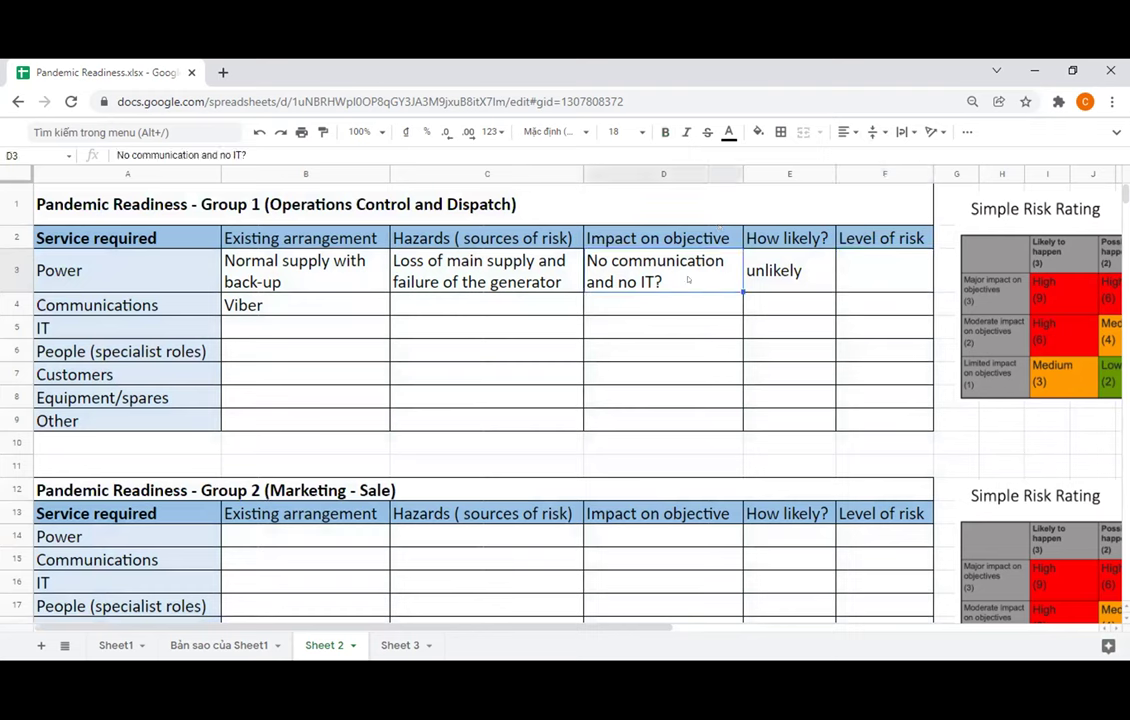
pyautogui.click(792, 174)
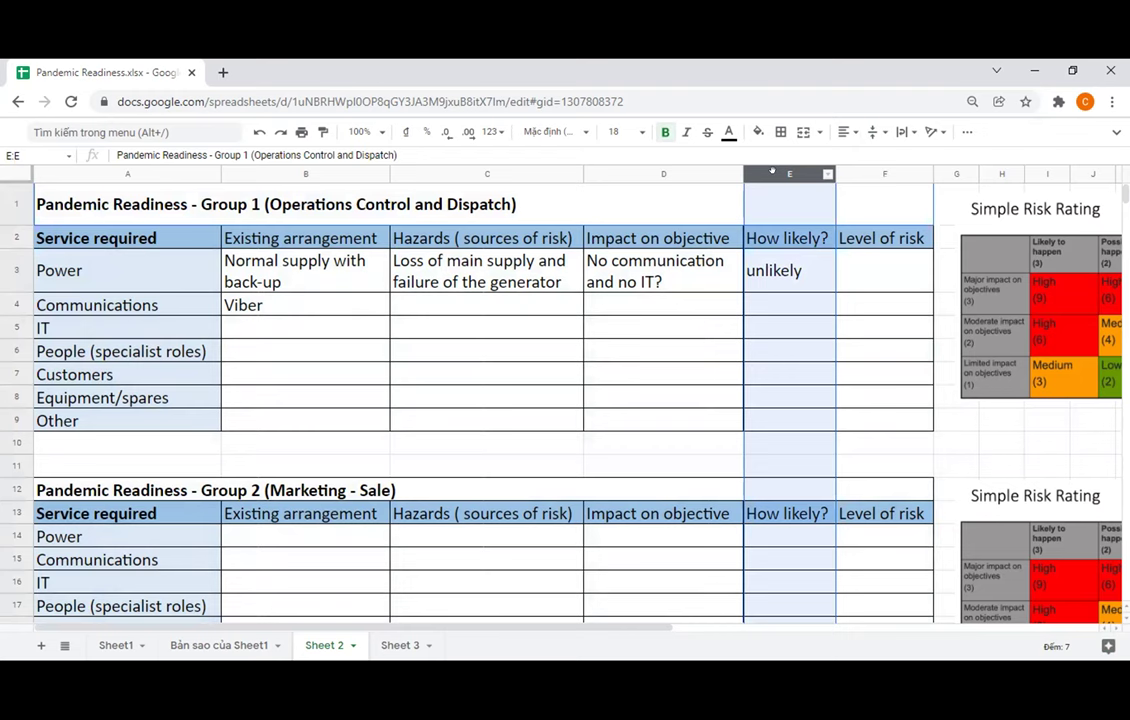
pyautogui.click(660, 272)
pyautogui.doubleClick(677, 288)
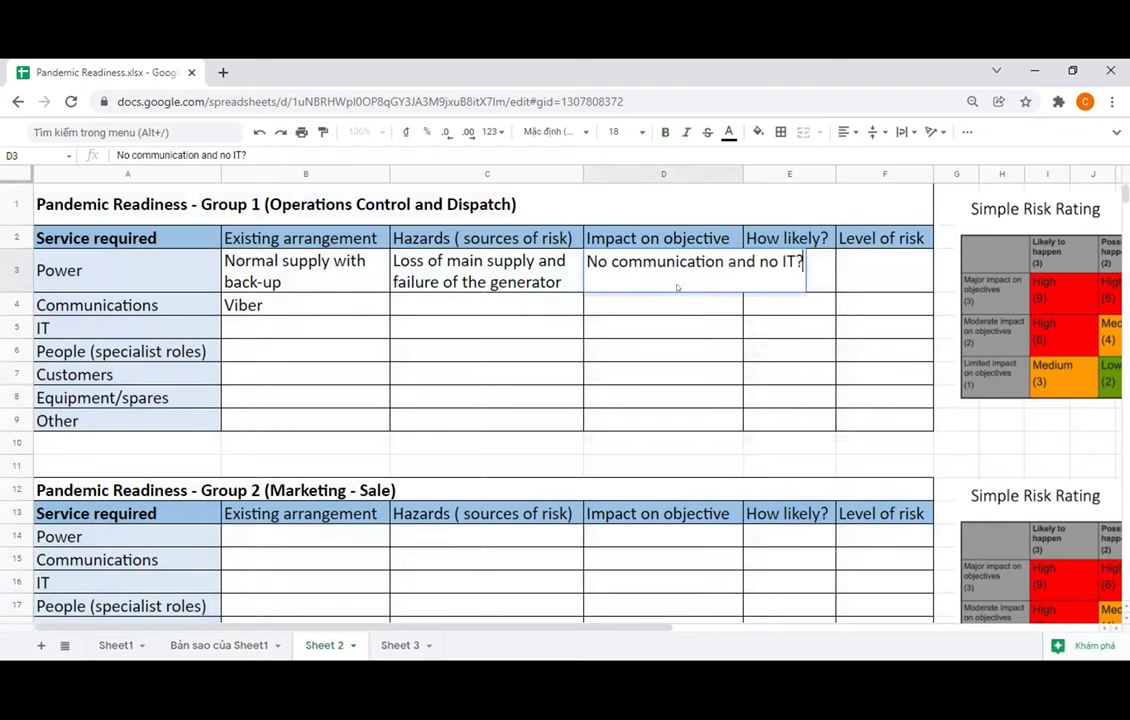
pyautogui.hotkey('alt', 'Return')
pyautogui.write('Major')
pyautogui.press('Return')
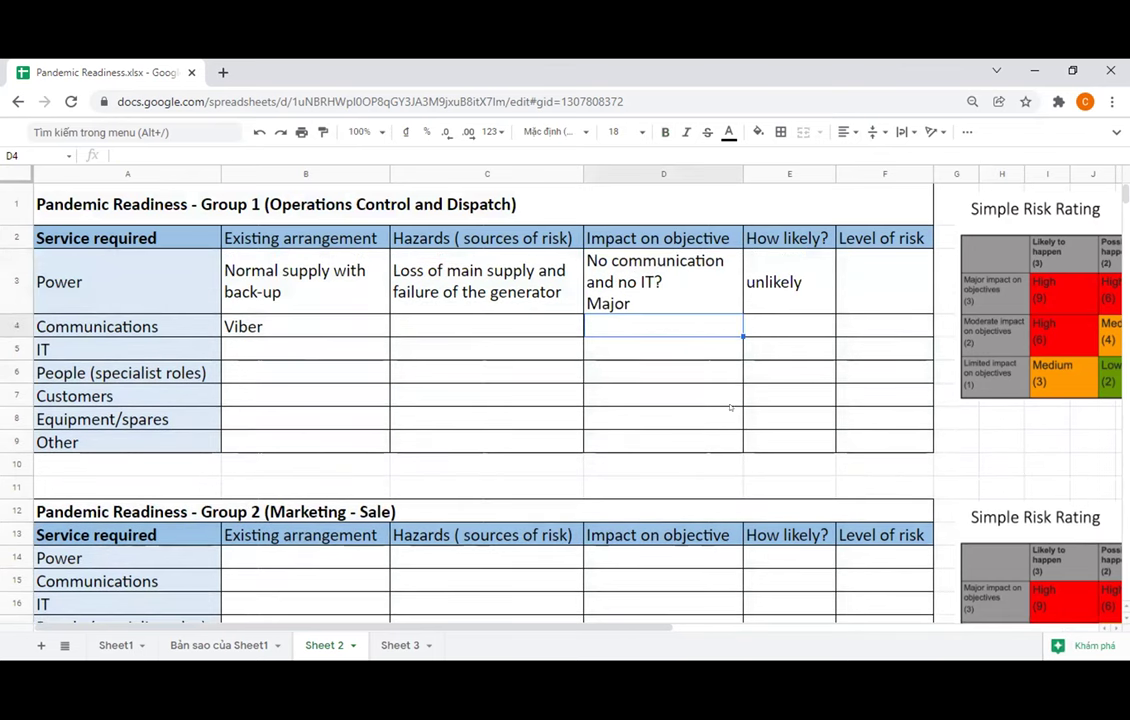
# Enter "Medium" as the level of risk for Power in the Group 1 table, cell F3
pyautogui.click(875, 292)
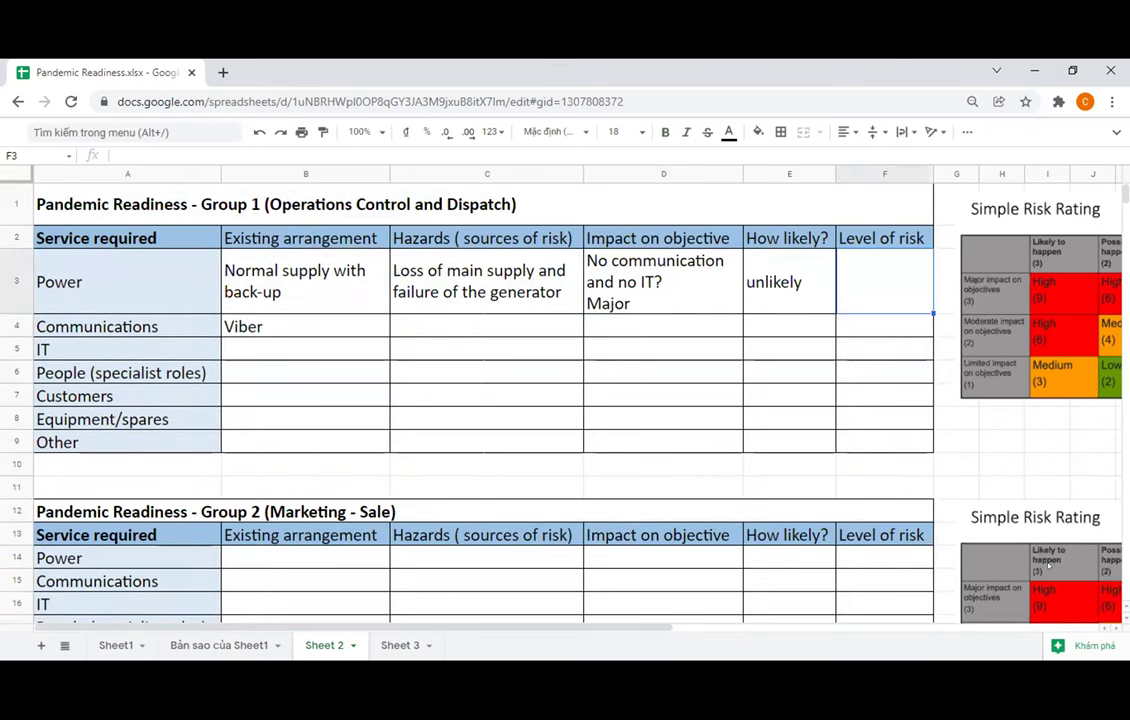
pyautogui.write('Medium')
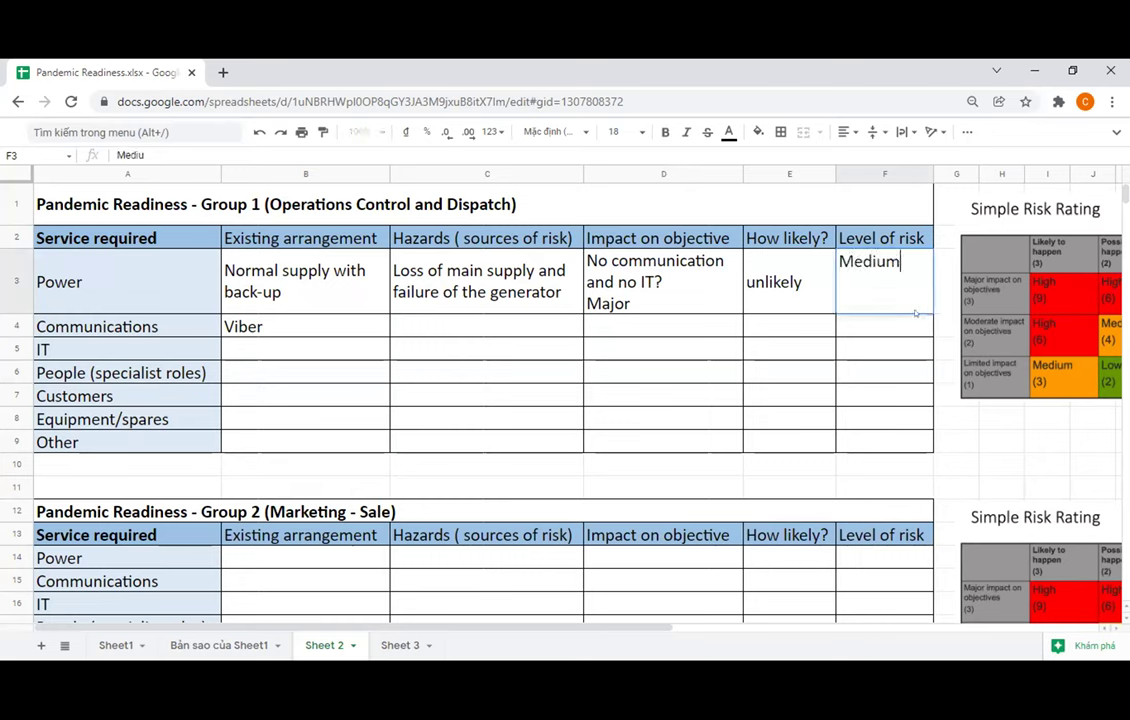
pyautogui.press('Return')
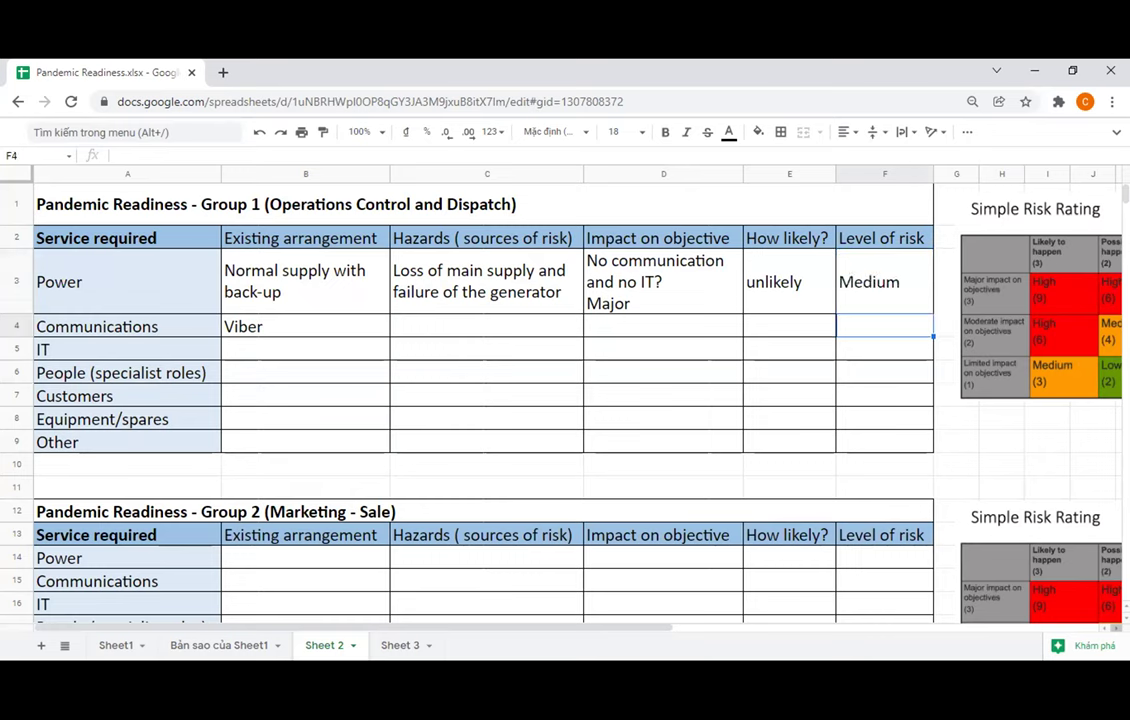
# Fill the Power level-of-risk cell F3 with orange to match the Medium colour in the Simple Risk Rating matrix
pyautogui.moveTo(305, 621); pyautogui.dragTo(375, 635)
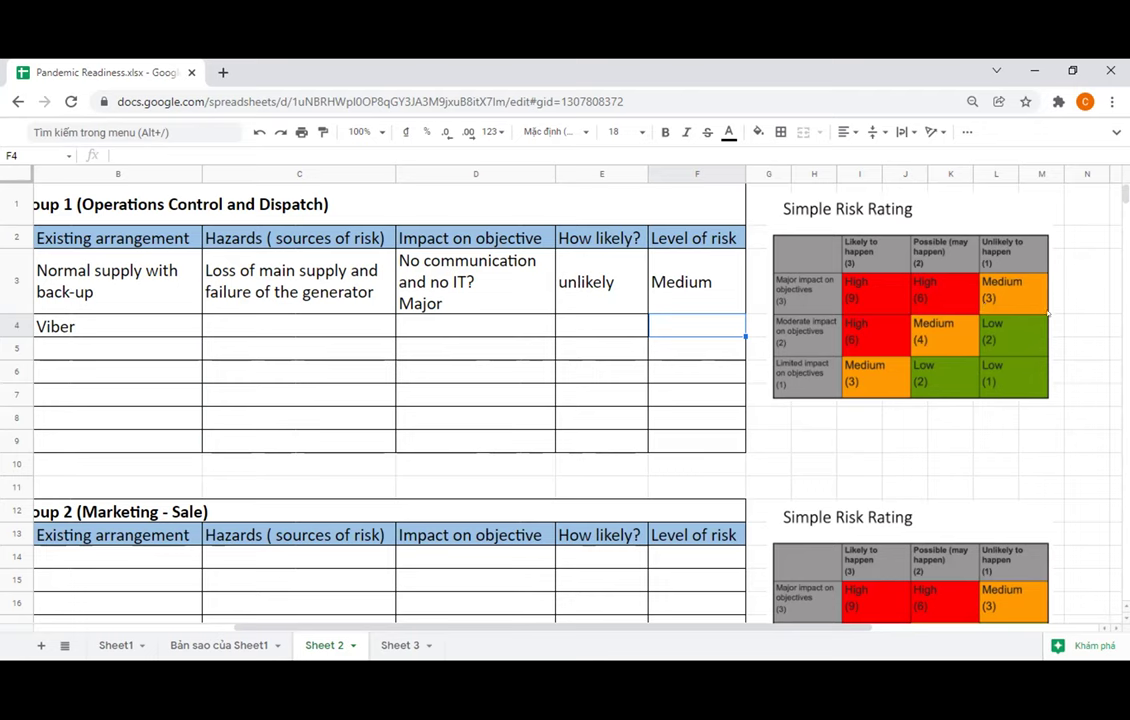
pyautogui.click(655, 275)
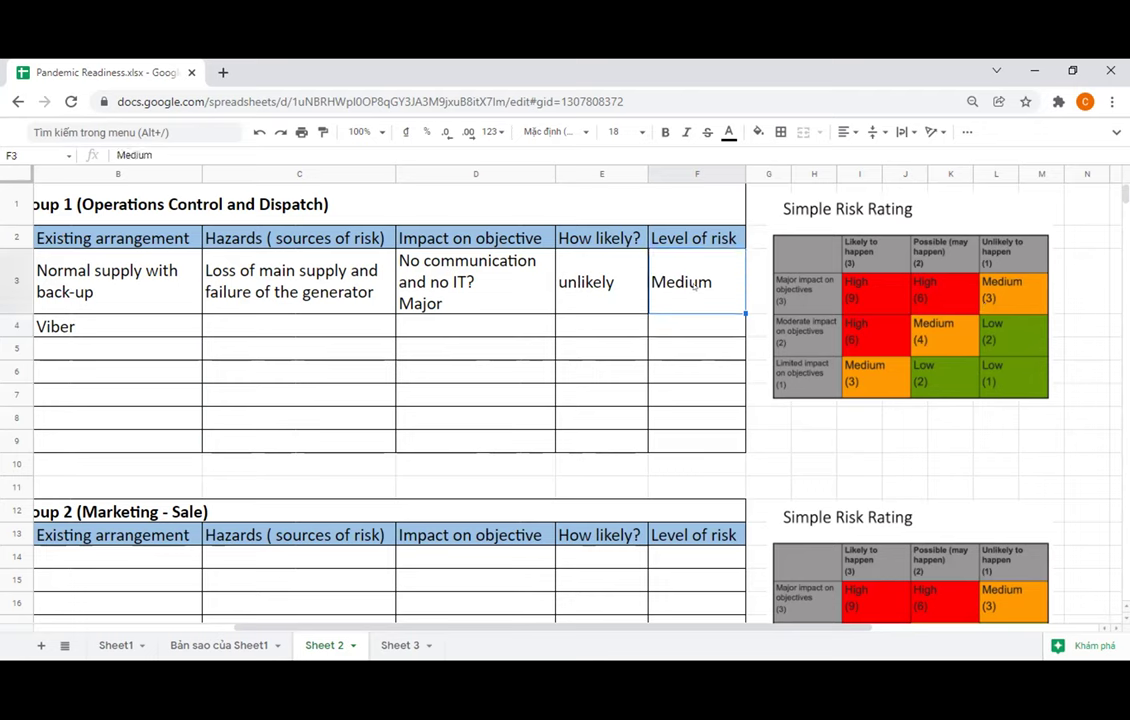
pyautogui.click(758, 132)
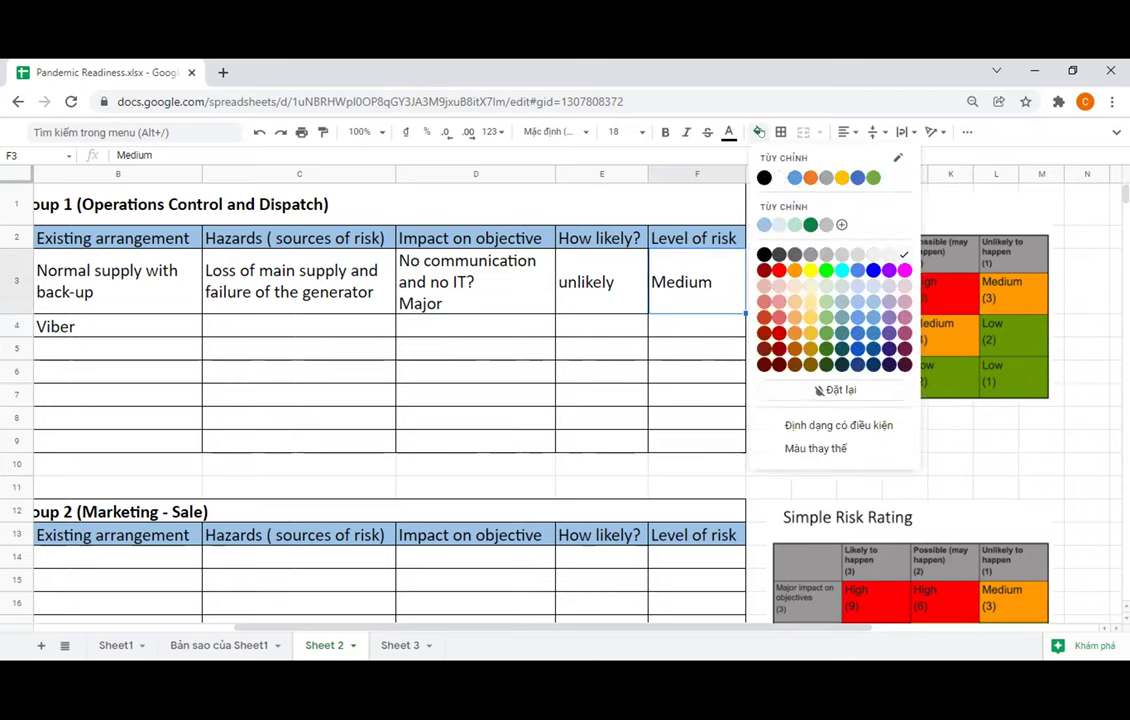
pyautogui.click(786, 266)
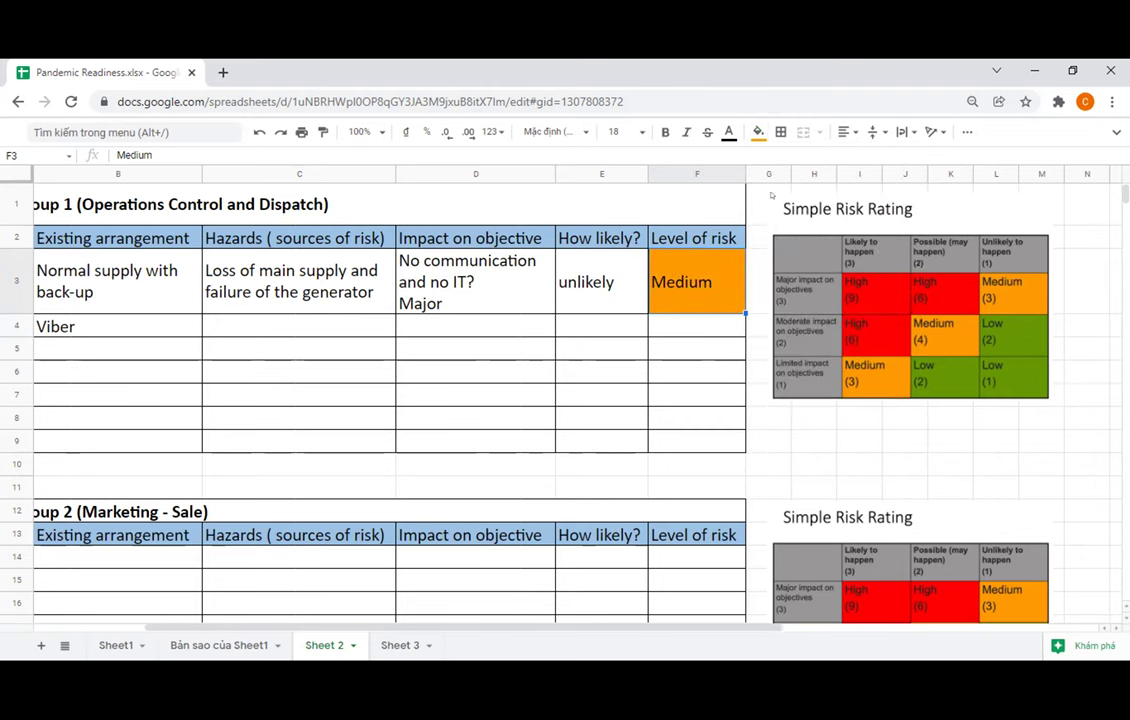
pyautogui.click(693, 325)
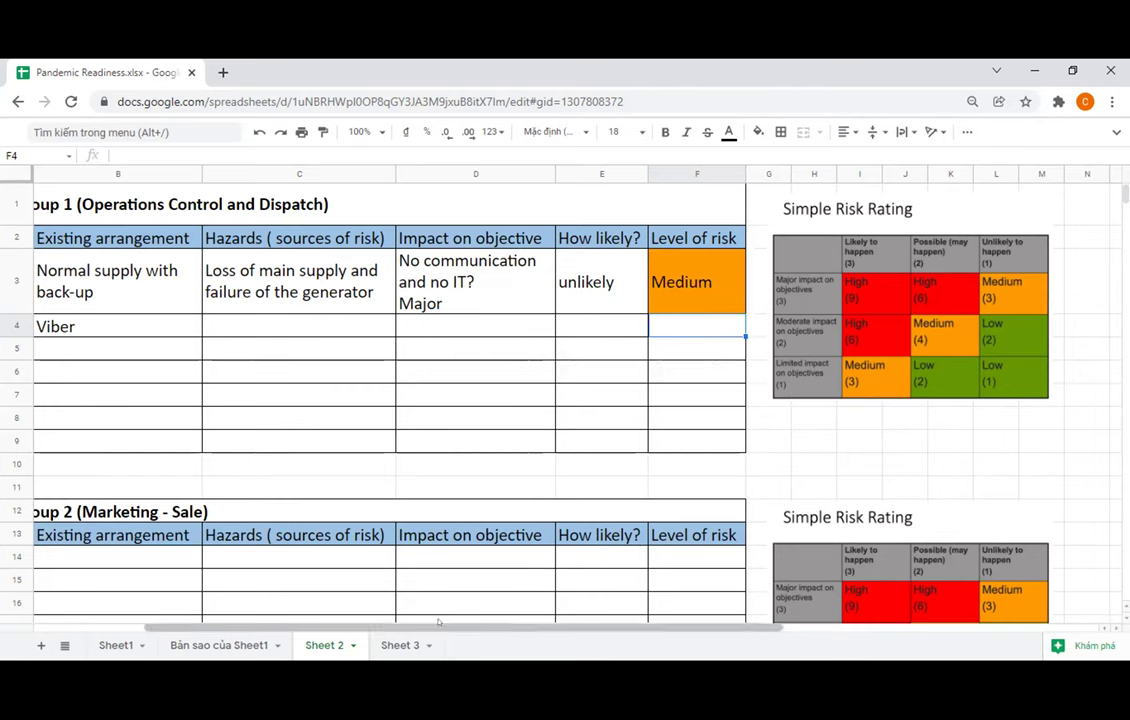
pyautogui.moveTo(438, 622); pyautogui.dragTo(344, 622)
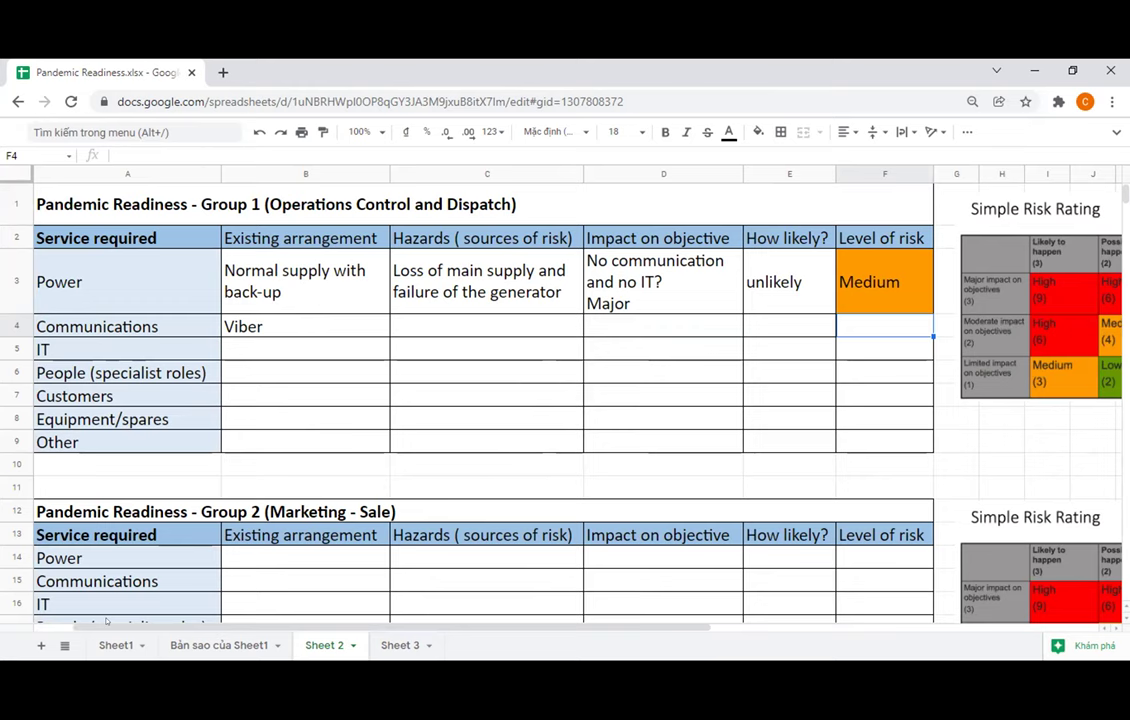
pyautogui.click(469, 395)
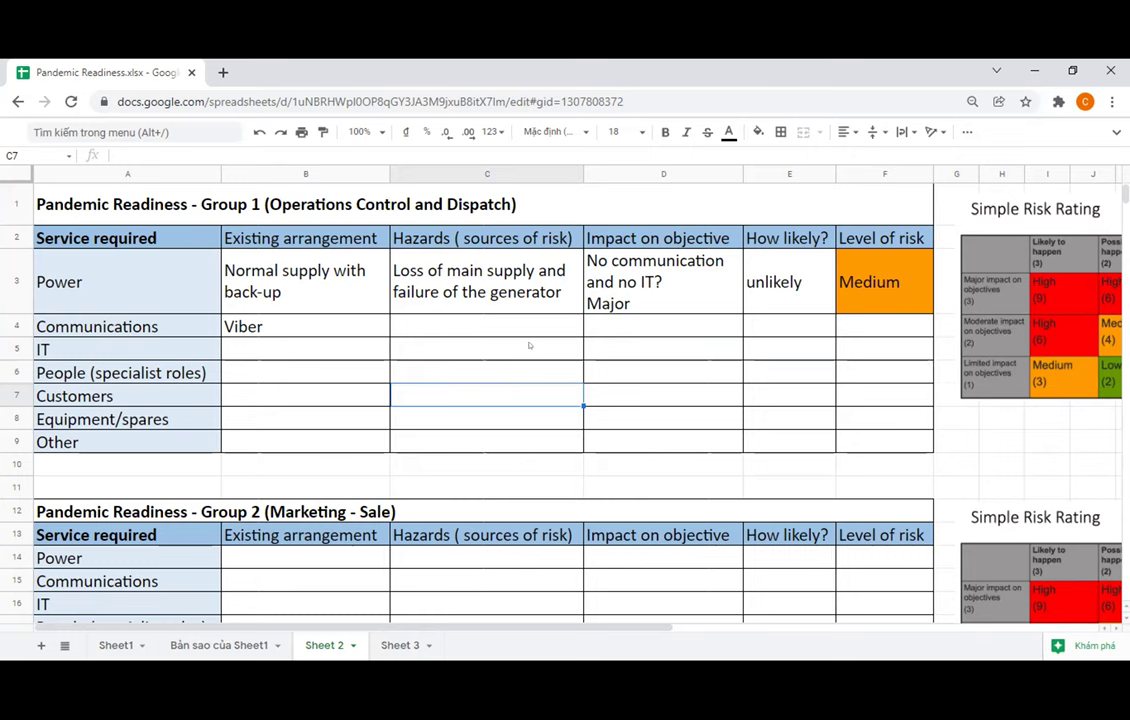
pyautogui.click(794, 326)
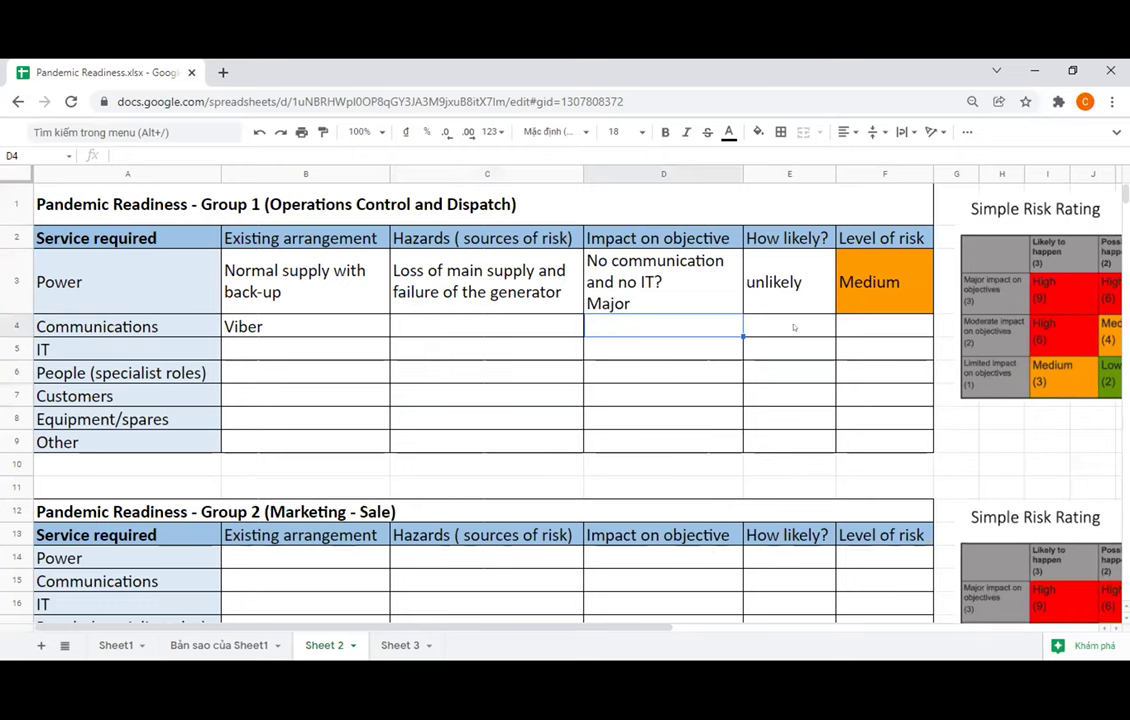
pyautogui.click(840, 300)
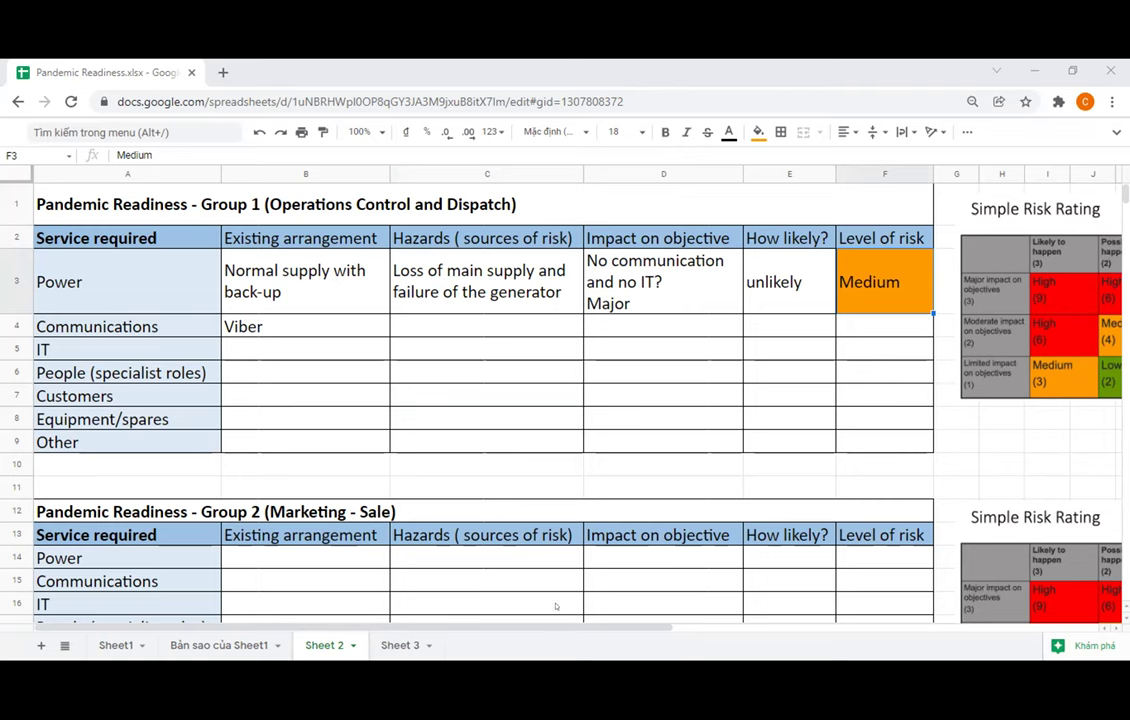
# Delete the duplicate sheet "Bản sao của Sheet1" from the workbook
pyautogui.click(235, 645)
pyautogui.rightClick(235, 645)
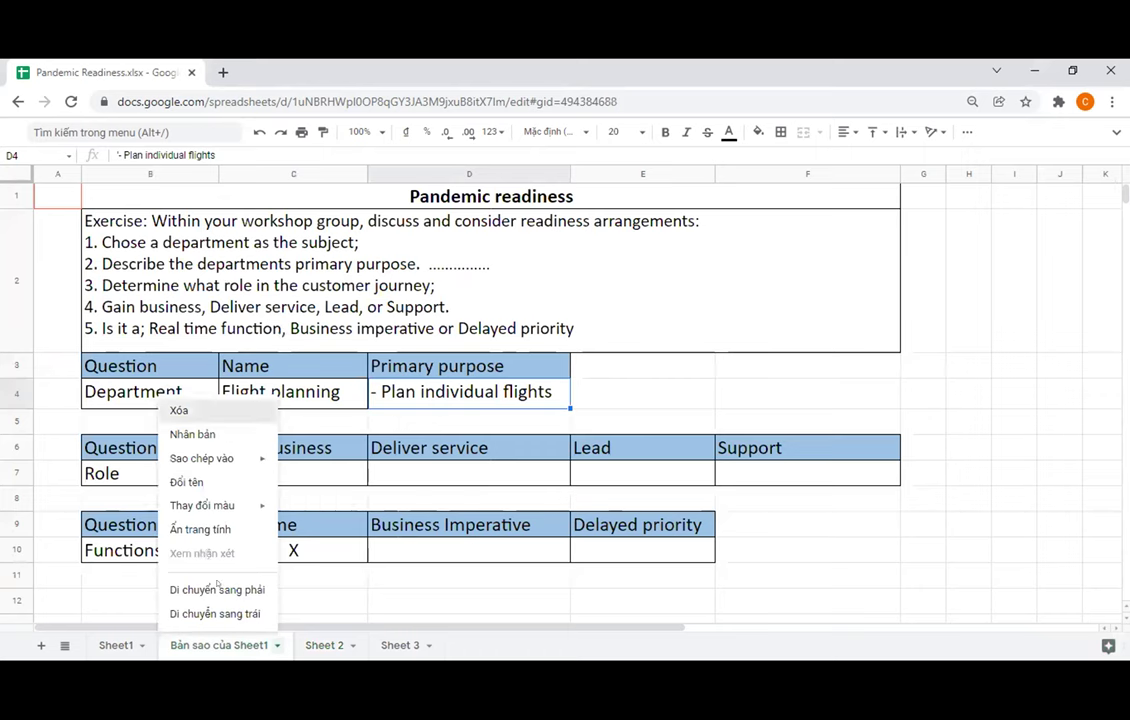
pyautogui.click(184, 412)
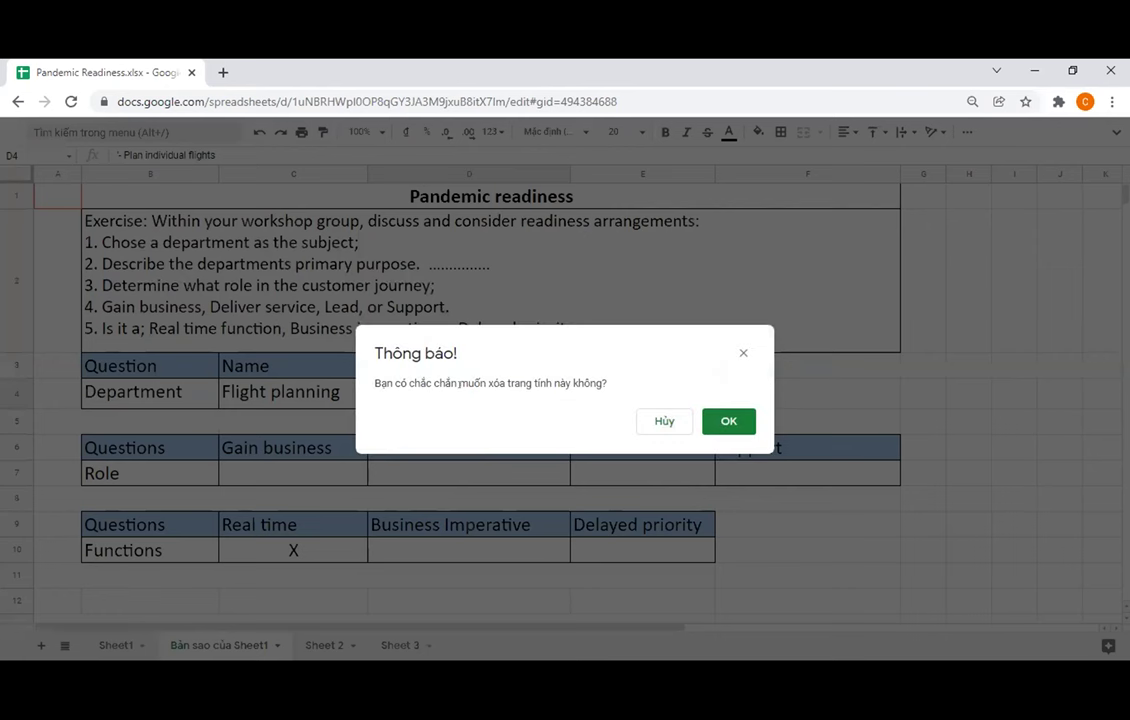
pyautogui.click(710, 421)
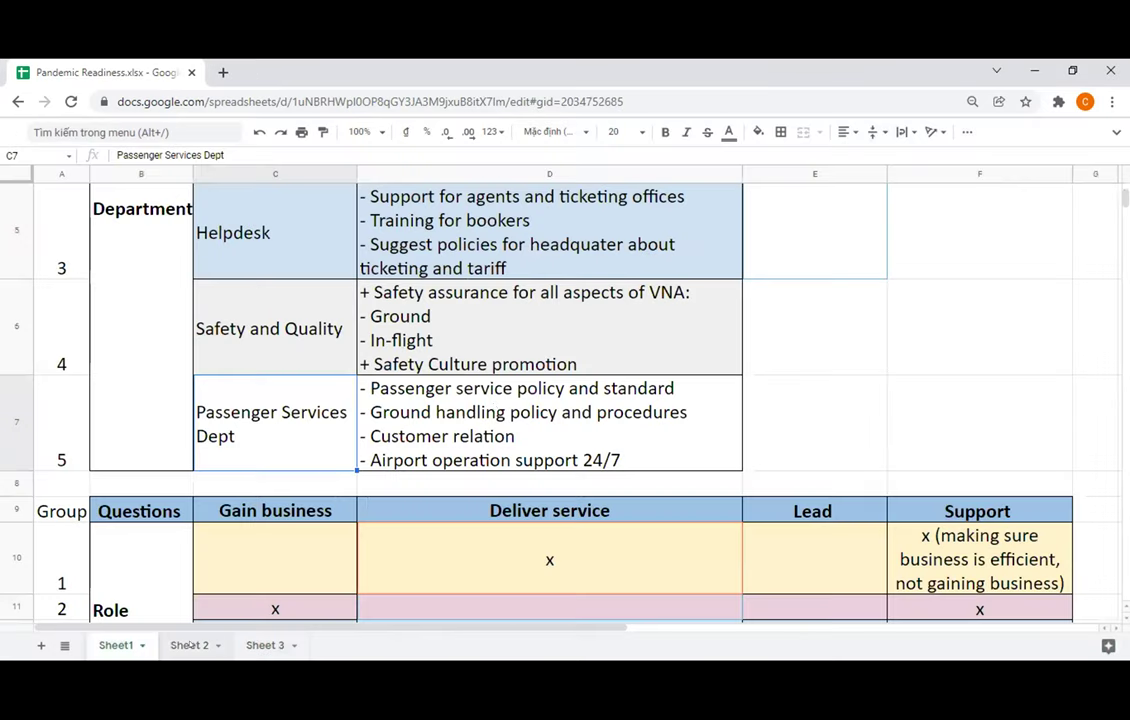
# Insert a blank column before "How likely?" in Sheet 2 and make it slightly narrower
pyautogui.click(189, 645)
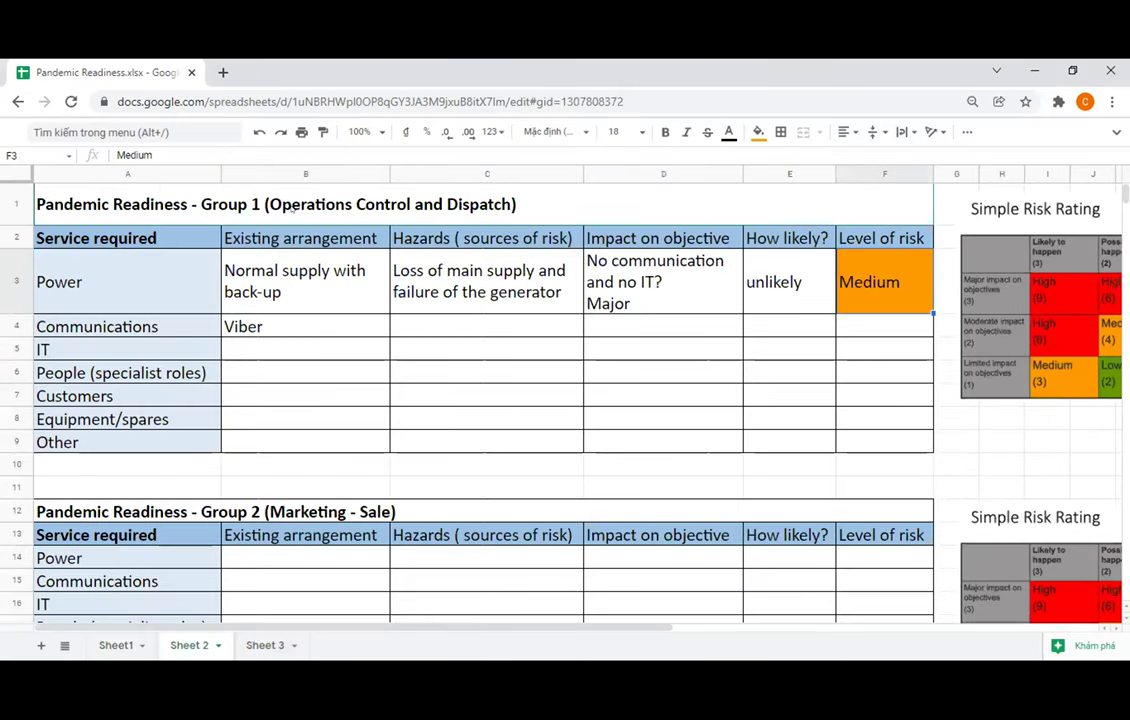
pyautogui.click(773, 173)
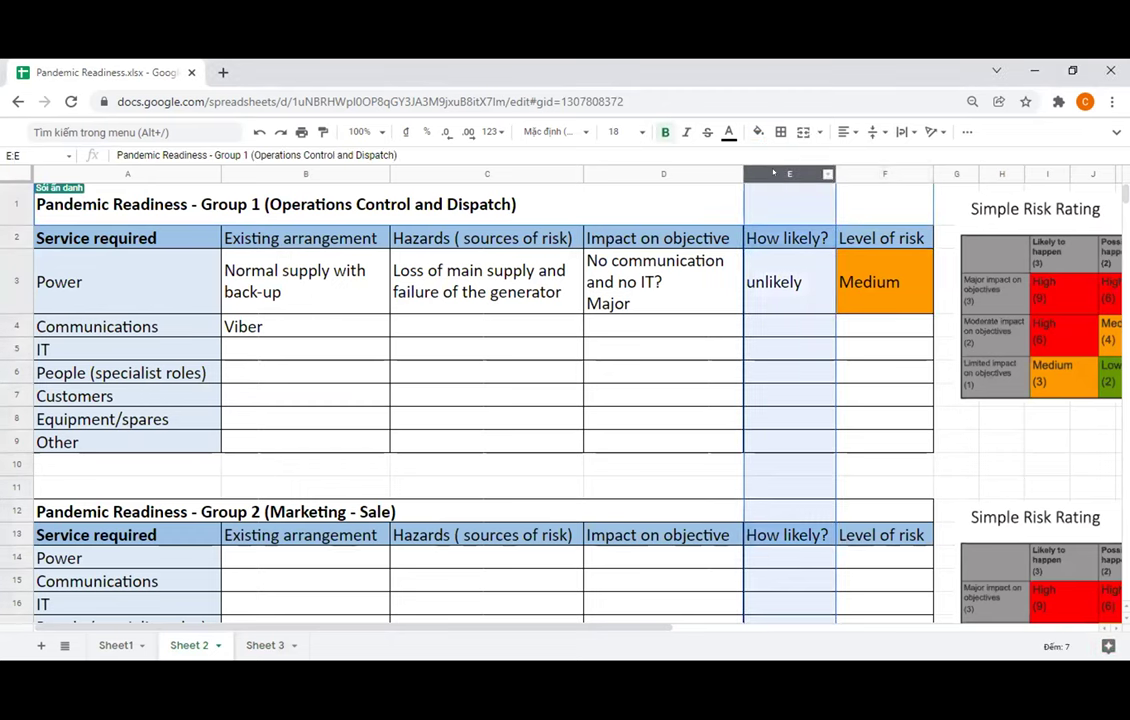
pyautogui.rightClick(773, 173)
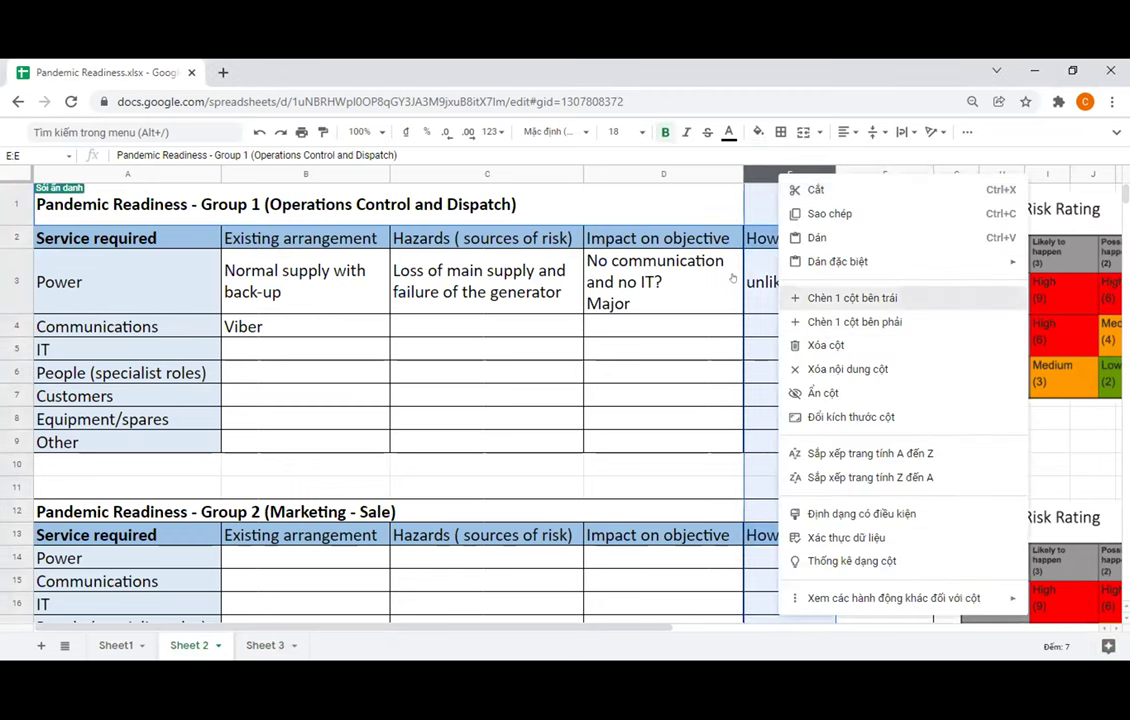
pyautogui.click(852, 297)
pyautogui.click(720, 285)
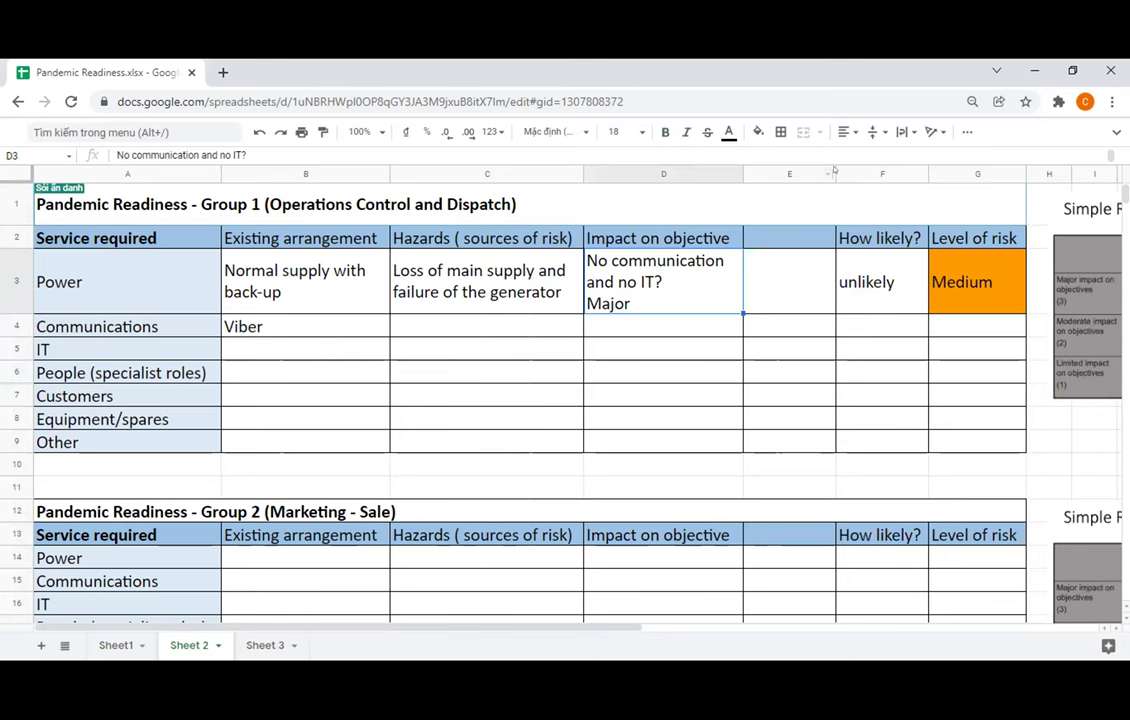
pyautogui.moveTo(834, 172); pyautogui.dragTo(828, 172)
# Head the new column "Impact on the business" in the Group 1 table and enter "Major" for Power in cell E3
pyautogui.click(785, 238)
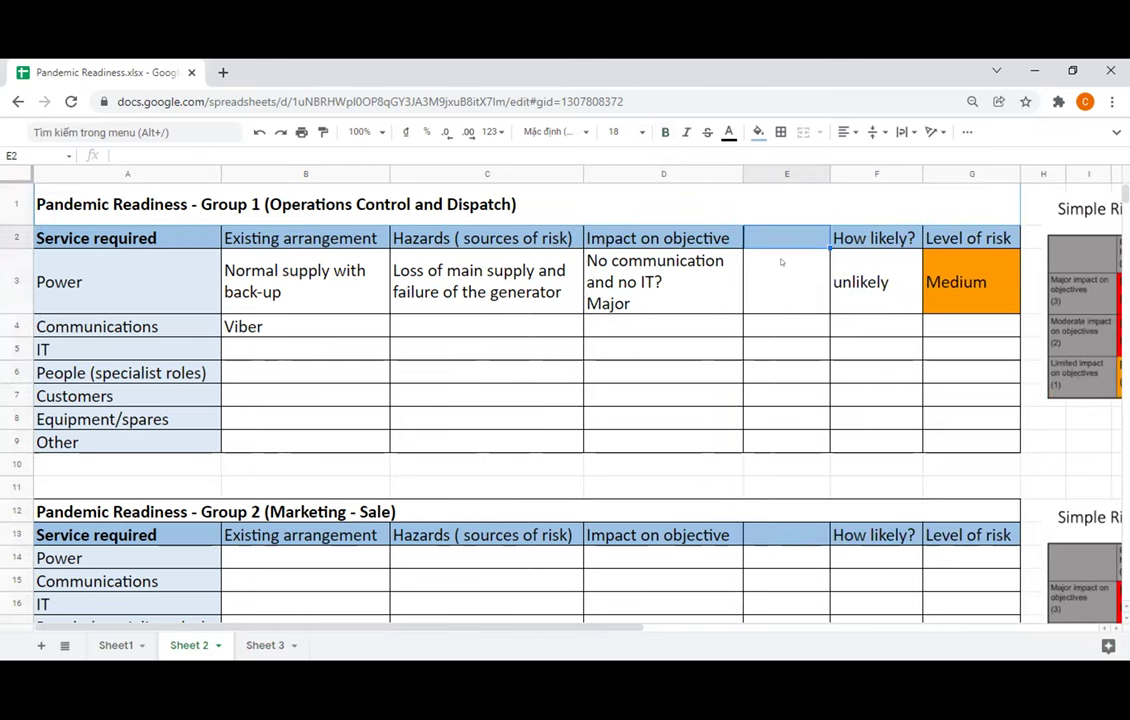
pyautogui.write('Impact on the busines')
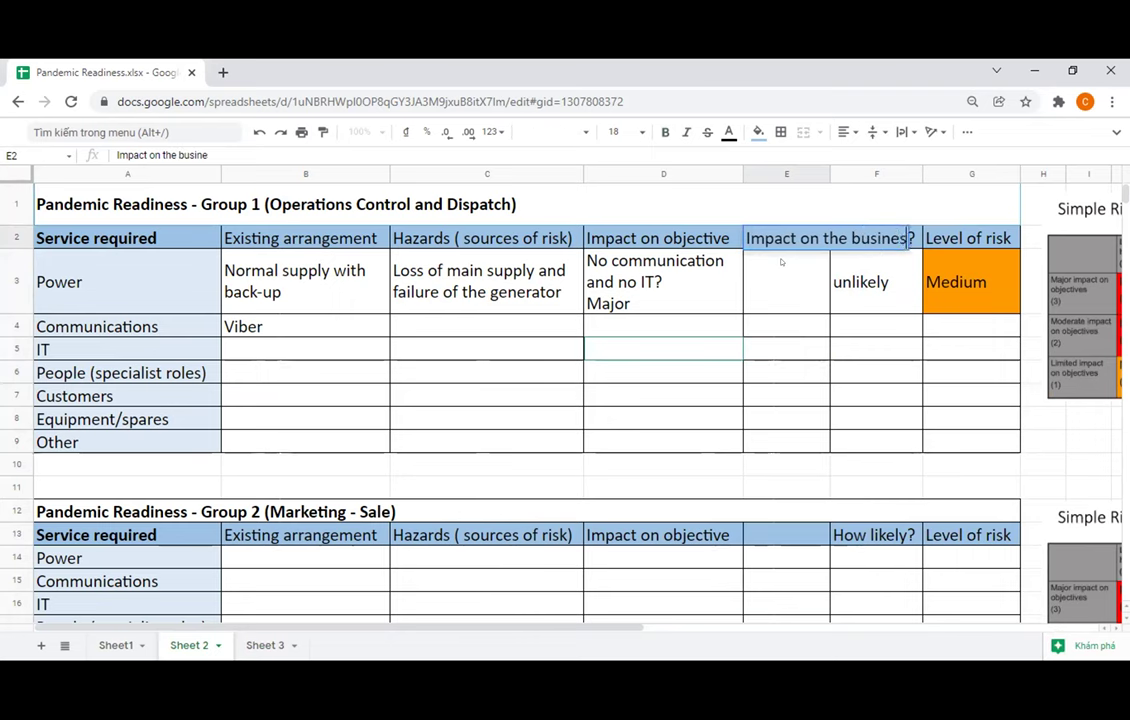
pyautogui.write('s')
pyautogui.press('Return')
pyautogui.write('Major')
pyautogui.press('Return')
# Remove the "Major" line from the Power impact text in cell D3, keeping "No communication and no IT?"
pyautogui.doubleClick(691, 341)
pyautogui.moveTo(691, 341); pyautogui.dragTo(586, 326)
pyautogui.press('BackSpace')
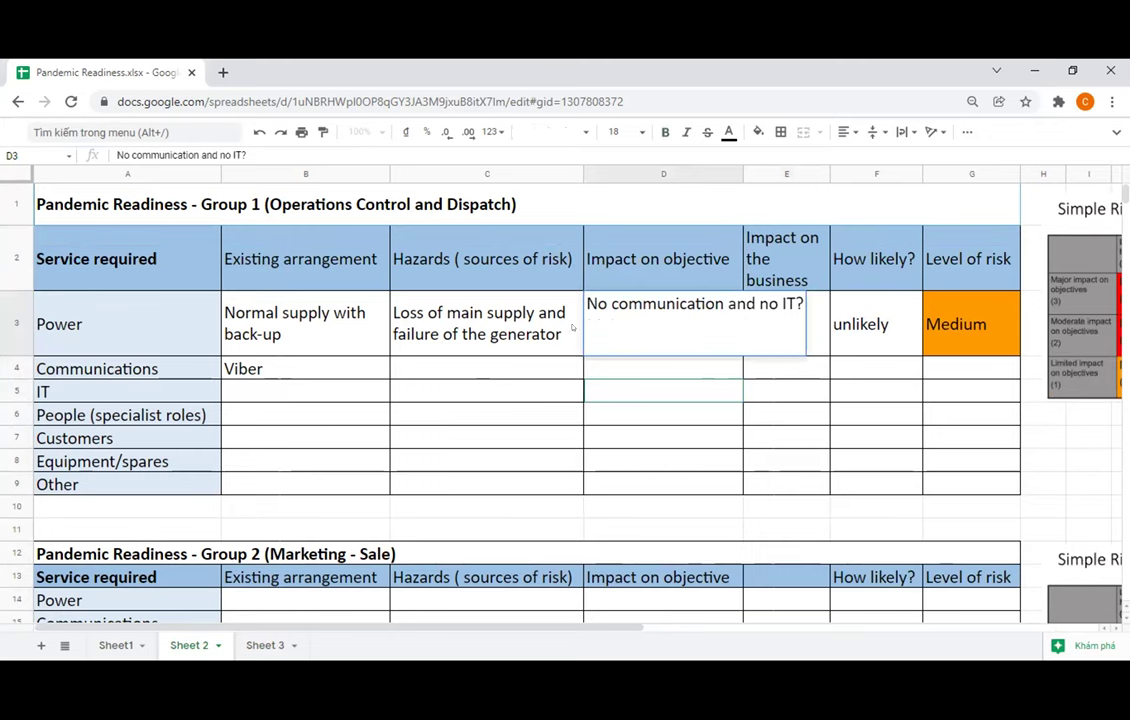
pyautogui.click(876, 413)
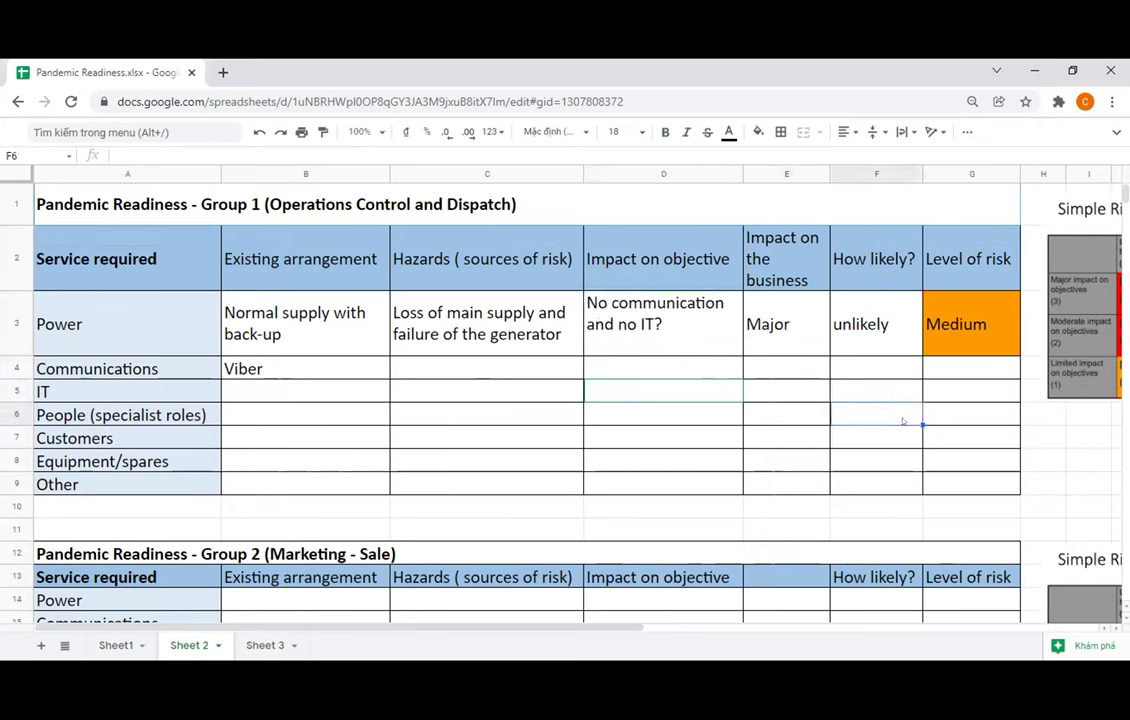
# Reword the Group 1 column header in cell E2 as "Impact on the service delivery"
pyautogui.click(797, 319)
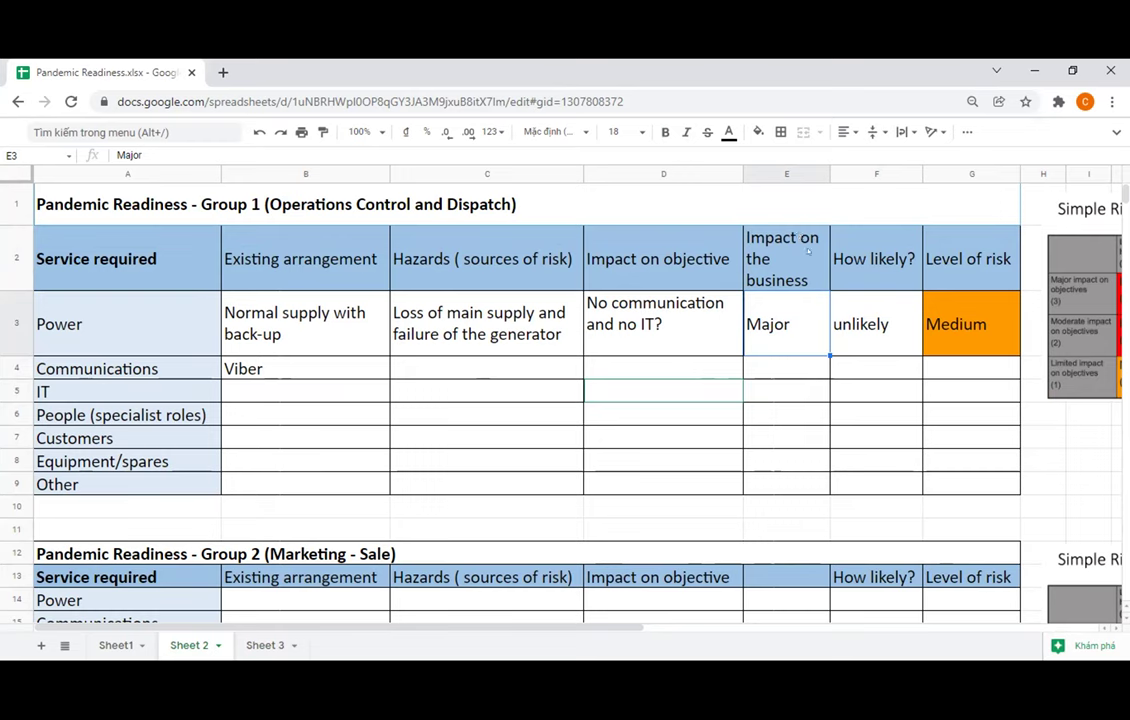
pyautogui.press('Up')
pyautogui.press('Return')
pyautogui.press('BackSpace')
pyautogui.press('BackSpace')
pyautogui.press('BackSpace')
pyautogui.press('BackSpace')
pyautogui.press('BackSpace')
pyautogui.press('BackSpace')
pyautogui.press('BackSpace')
pyautogui.press('BackSpace')
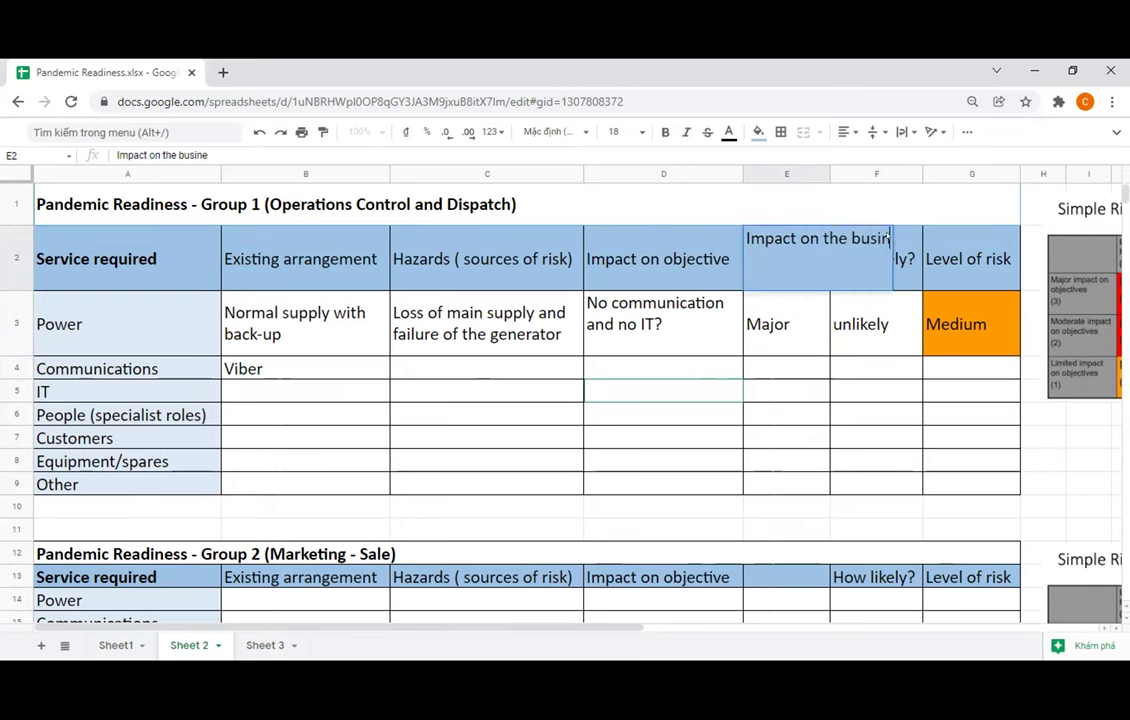
pyautogui.write('service delive')
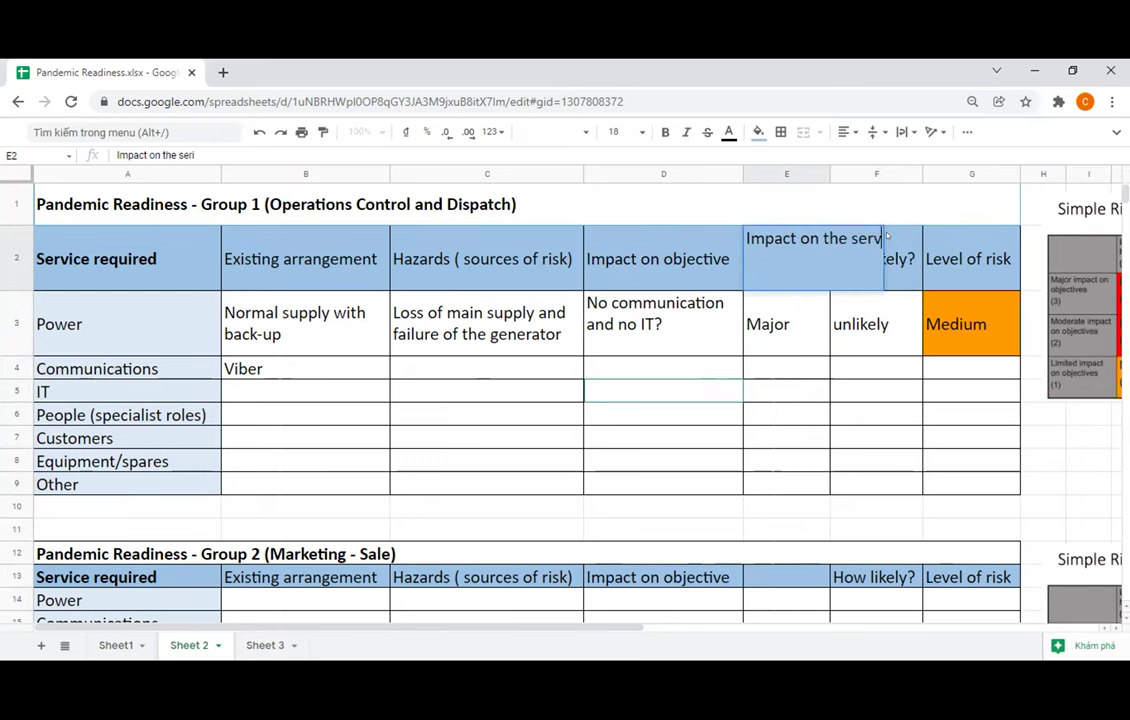
pyautogui.write('ry')
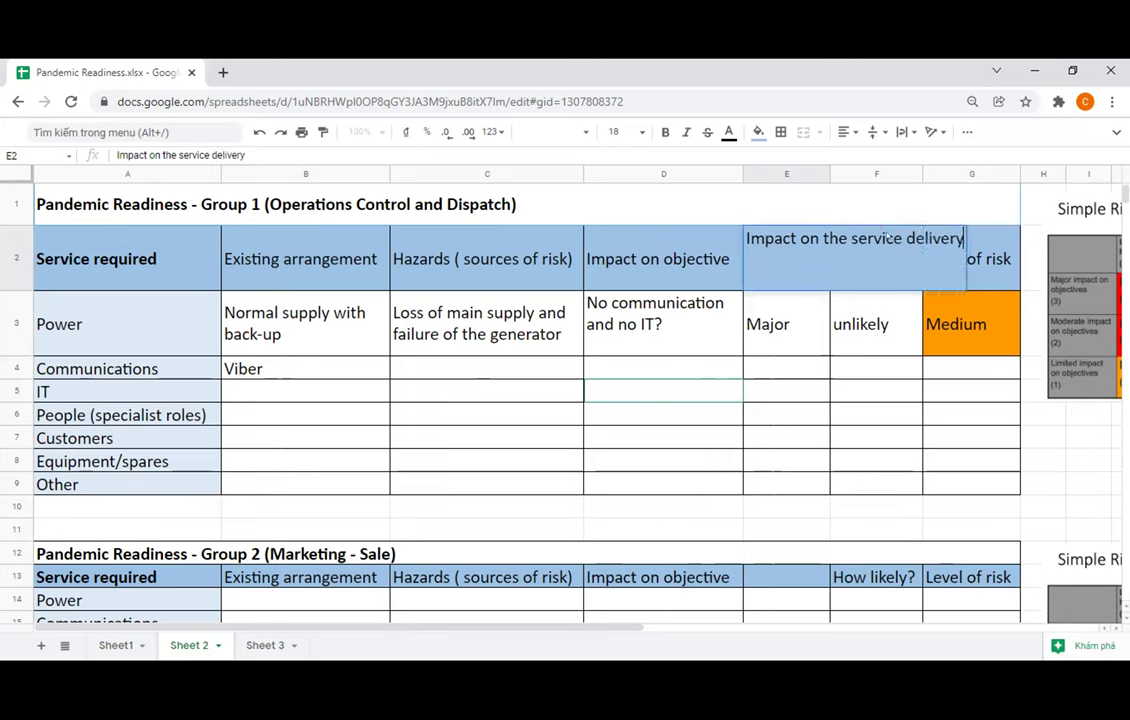
pyautogui.press('Return')
pyautogui.press('Down')
pyautogui.press('Down')
pyautogui.press('Down')
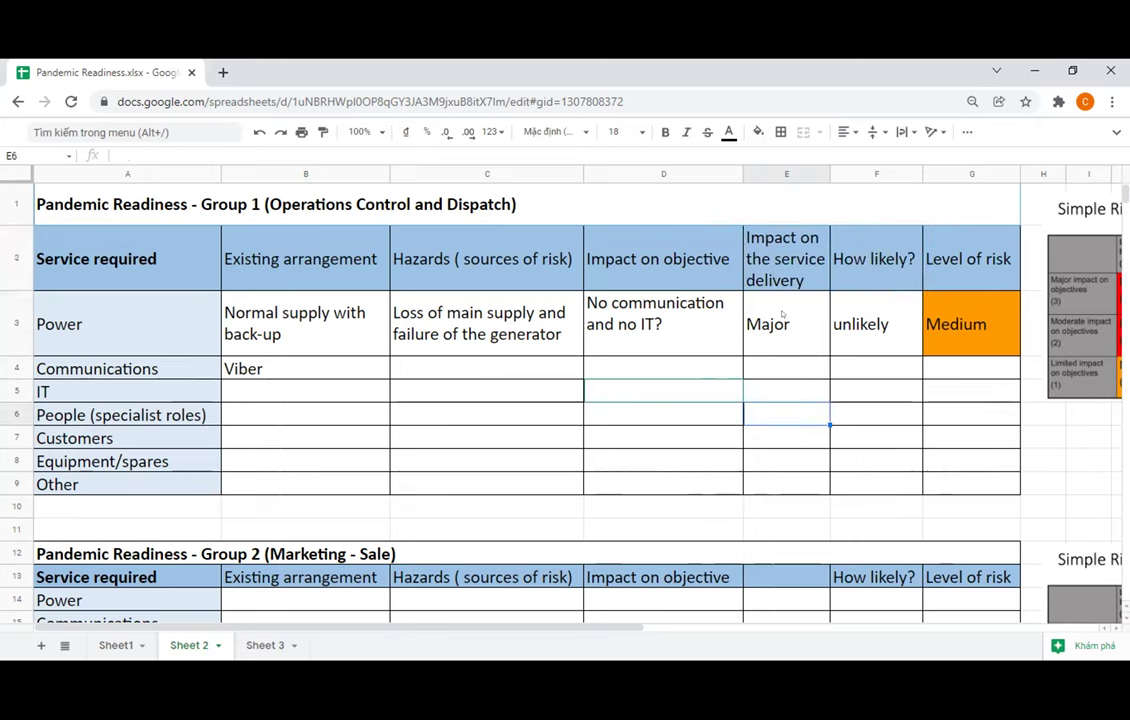